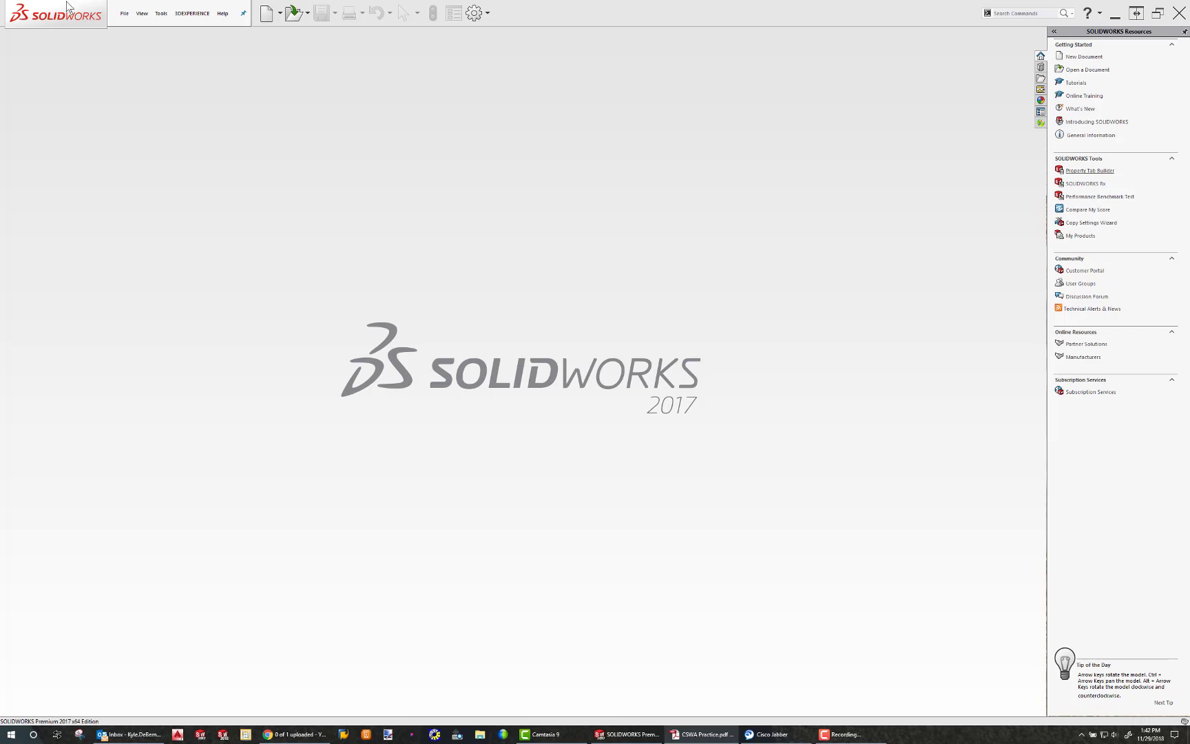
# - Create a new part document and set its unit system to IPS
pyautogui.click(124, 13)
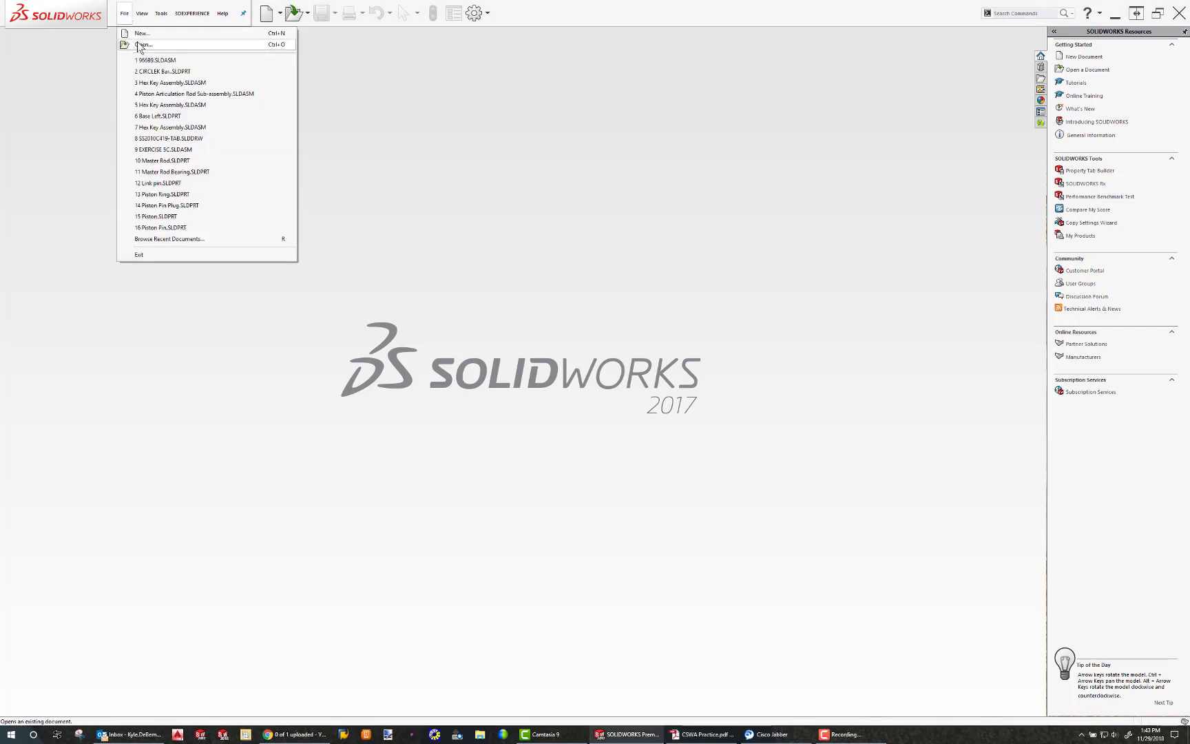
pyautogui.click(141, 36)
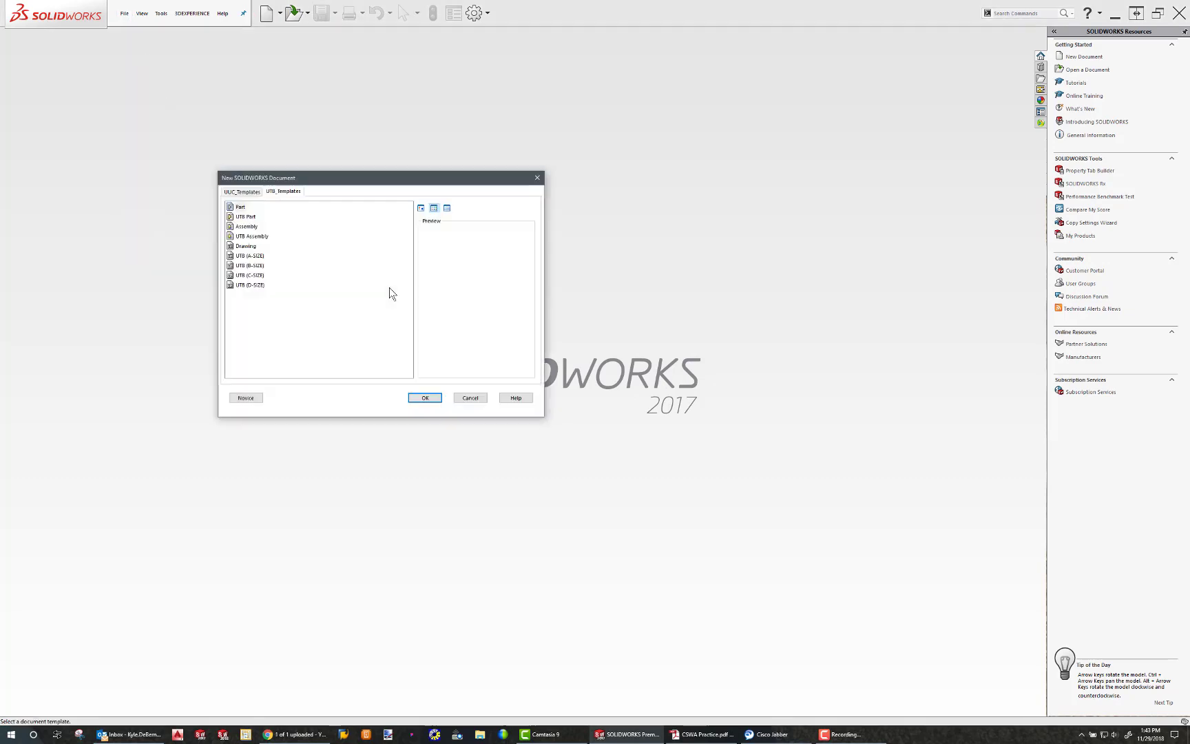
pyautogui.click(424, 398)
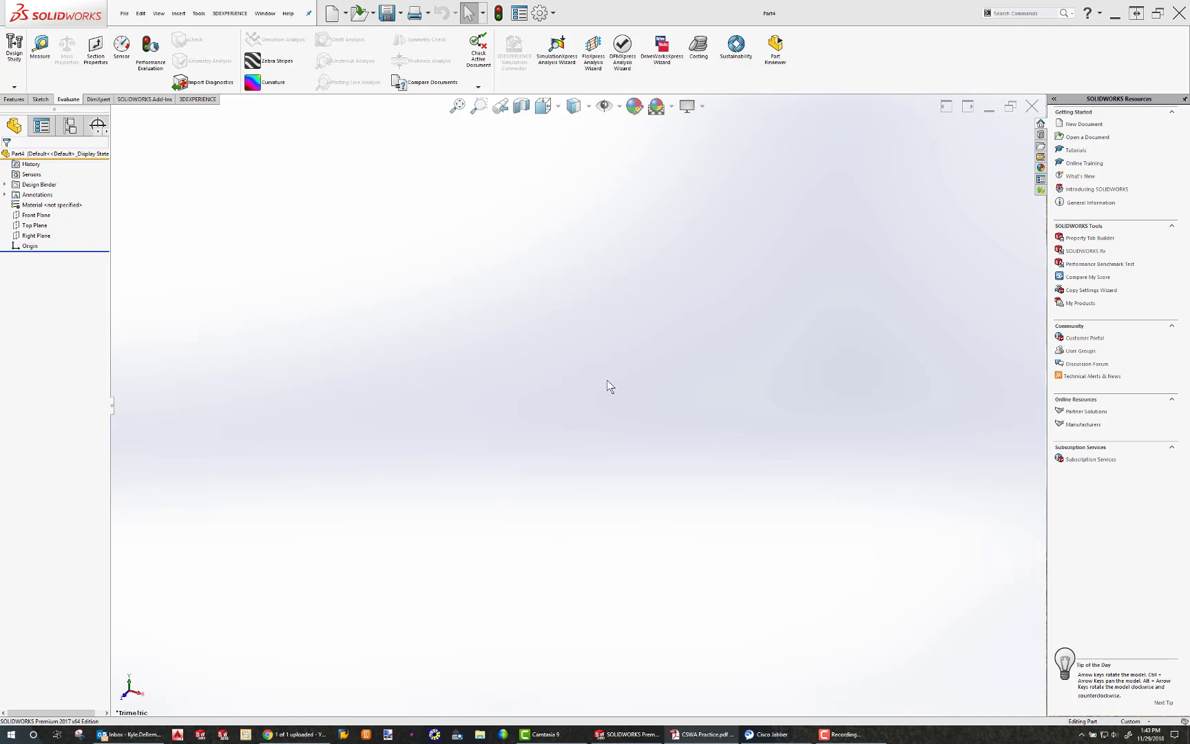
pyautogui.click(1132, 721)
pyautogui.click(1116, 683)
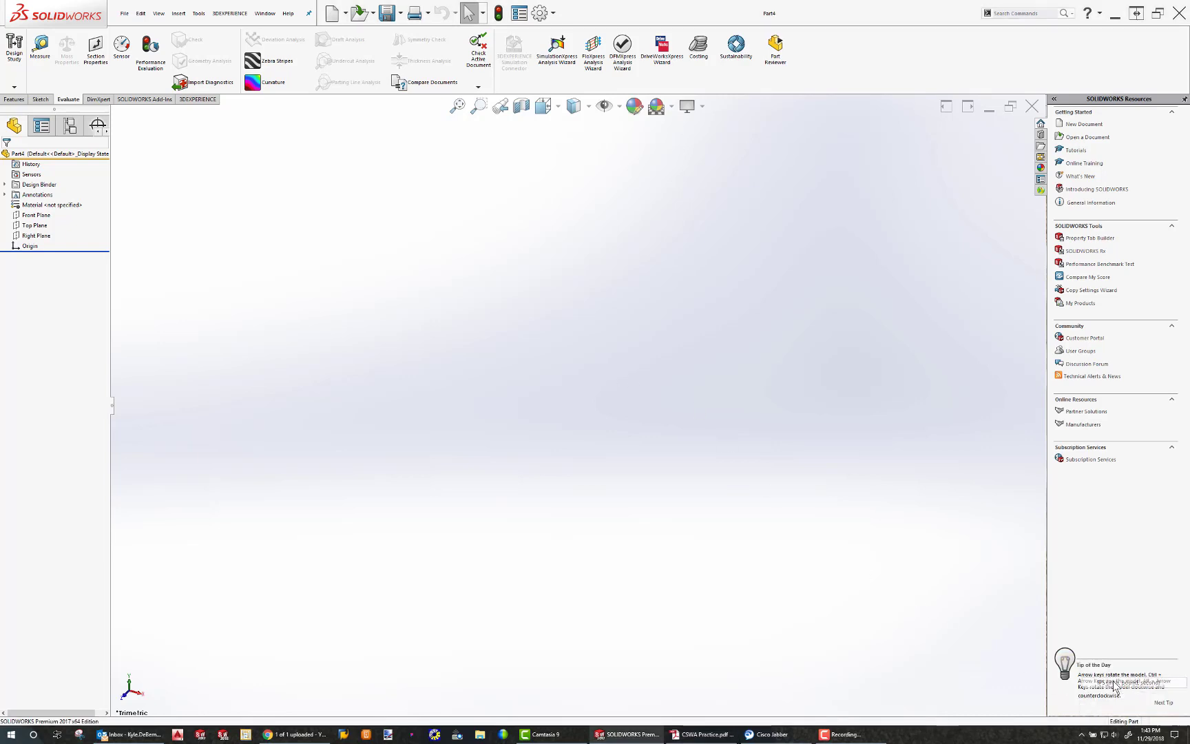
# - Assign AISI 1020 steel from the SOLIDWORKS Materials library to the part
pyautogui.rightClick(40, 207)
pyautogui.click(77, 213)
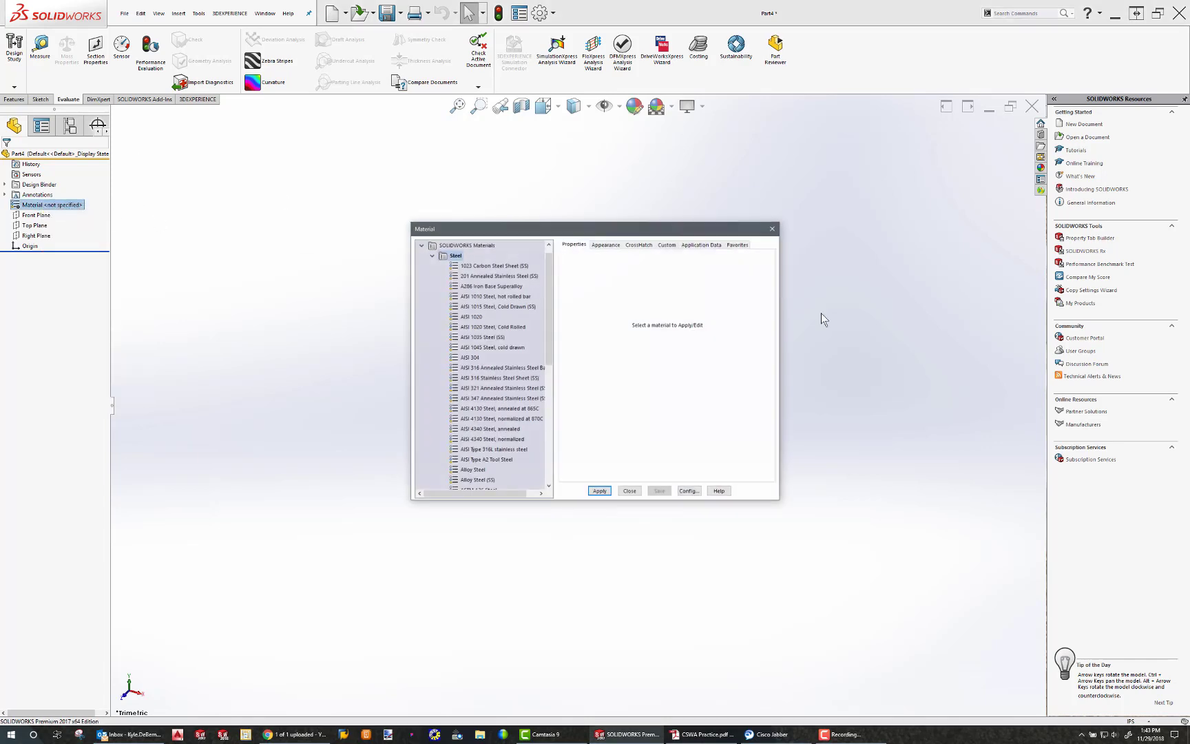
pyautogui.click(484, 318)
pyautogui.click(599, 491)
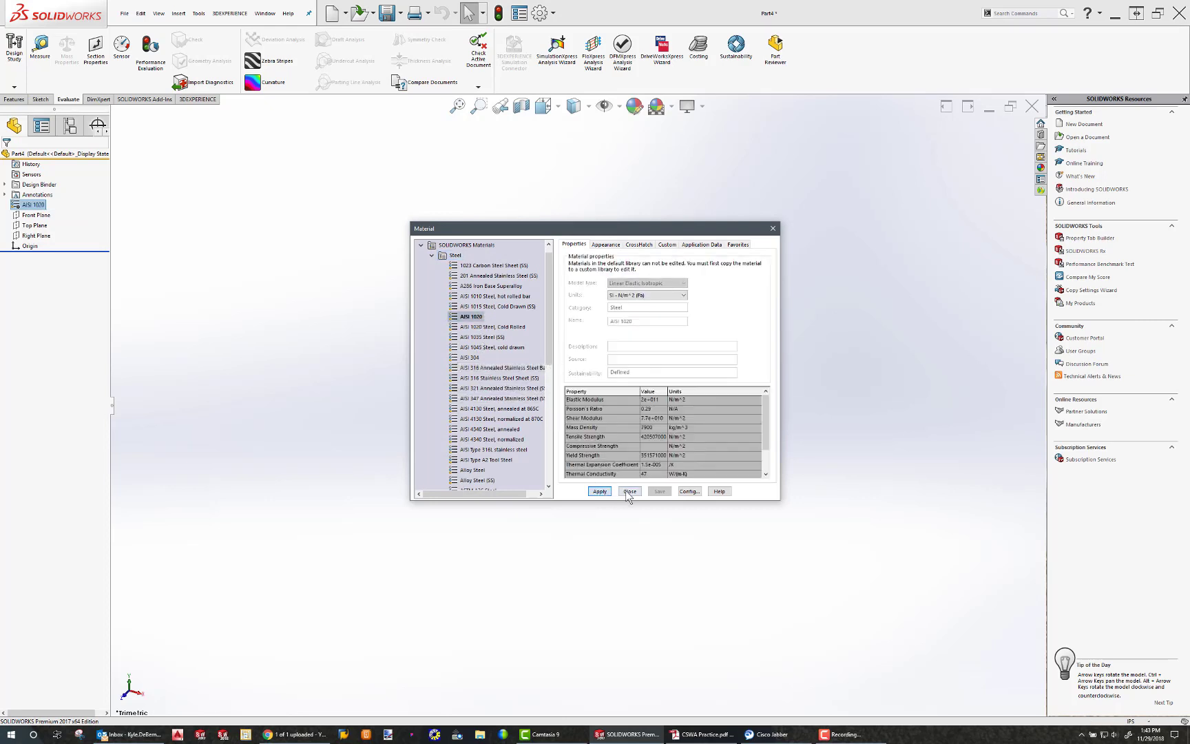
pyautogui.click(628, 491)
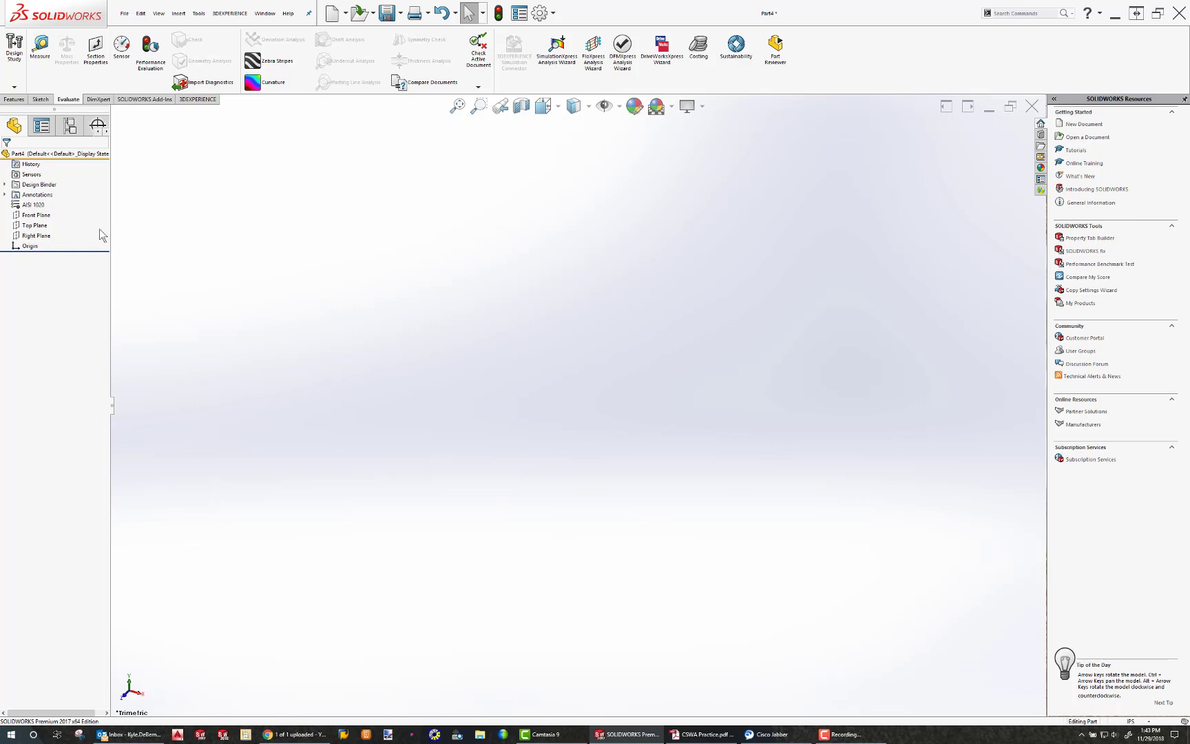
# - Sketch an open U-shaped line profile on the Front Plane, about 5.73 in wide, with its base line running through the origin
pyautogui.click(34, 217)
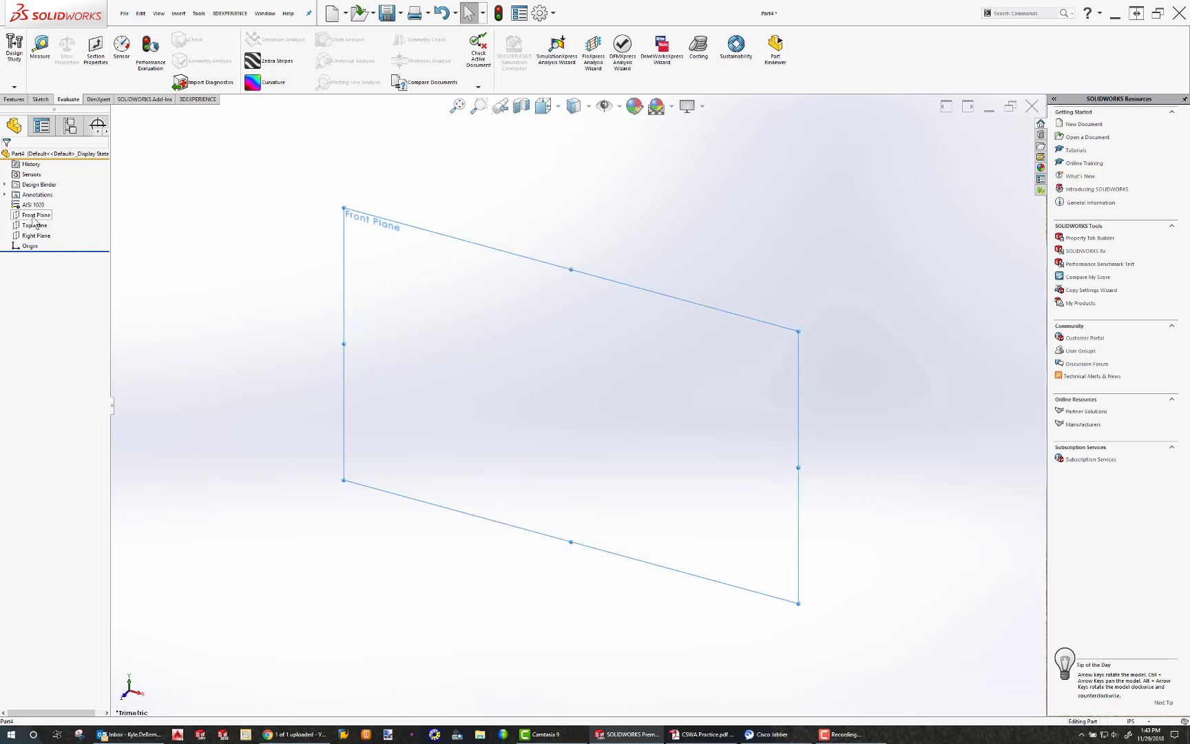
pyautogui.click(41, 99)
pyautogui.click(13, 48)
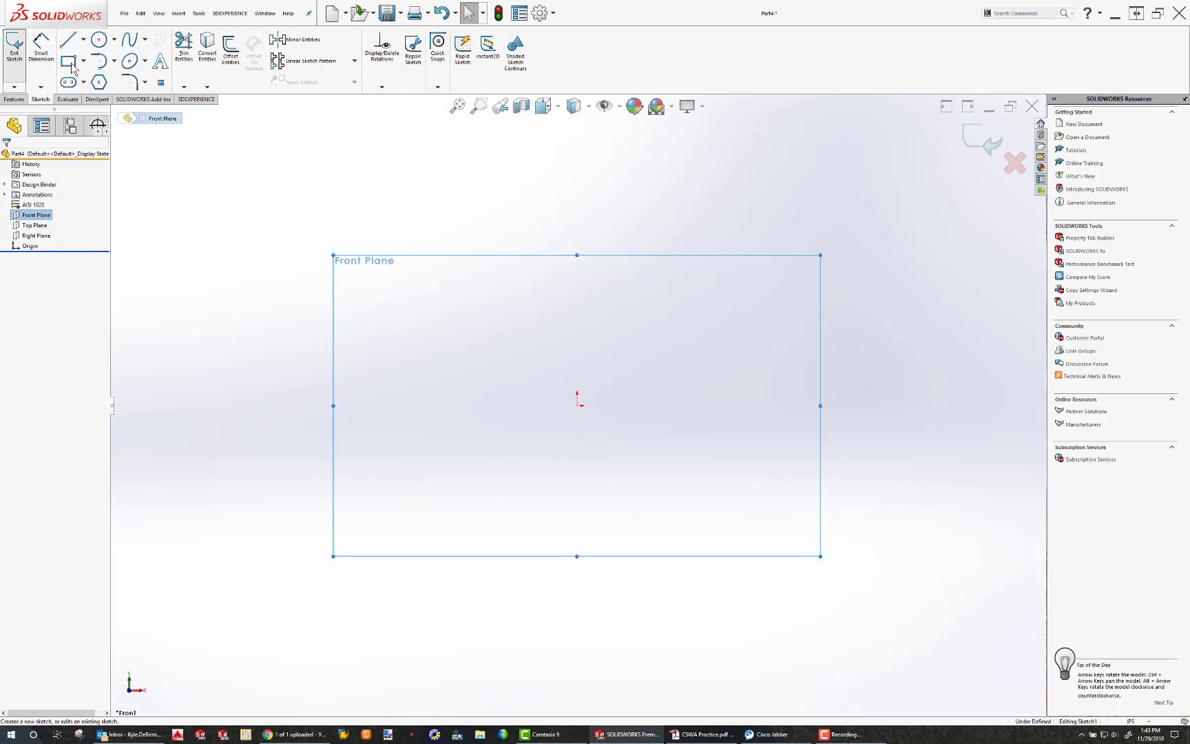
pyautogui.click(67, 40)
pyautogui.moveTo(393, 361); pyautogui.dragTo(394, 405)
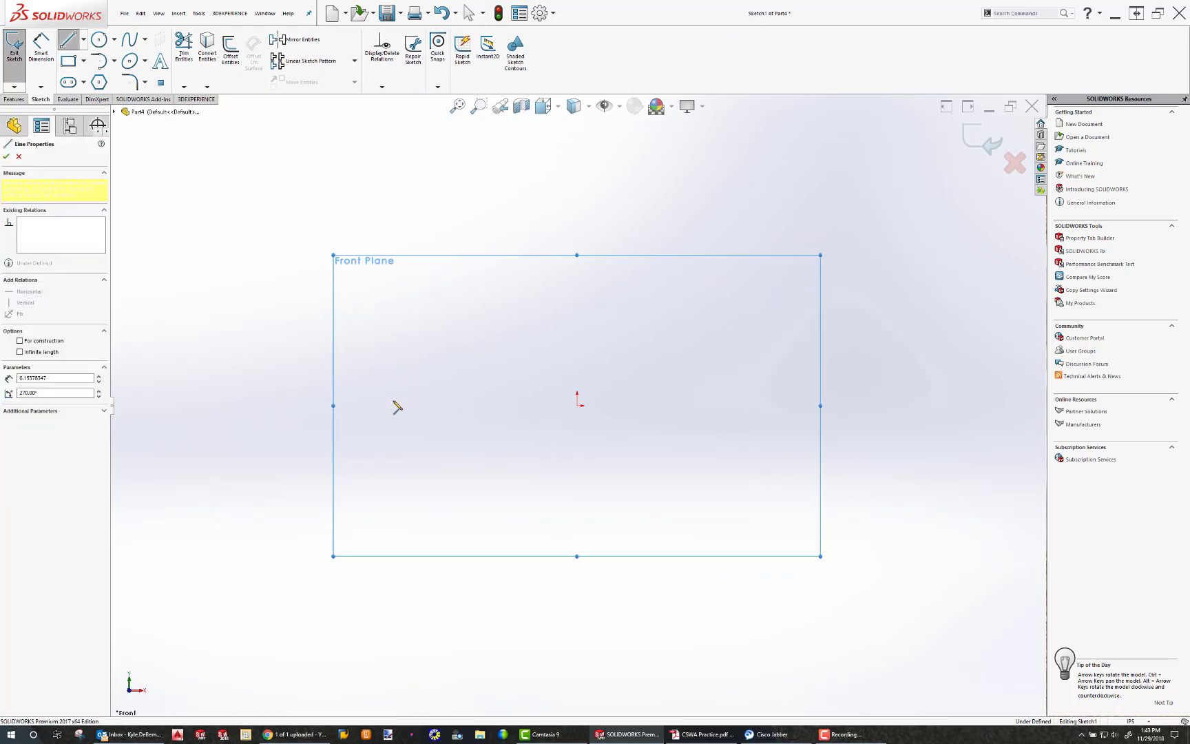
pyautogui.click(791, 405)
pyautogui.click(792, 361)
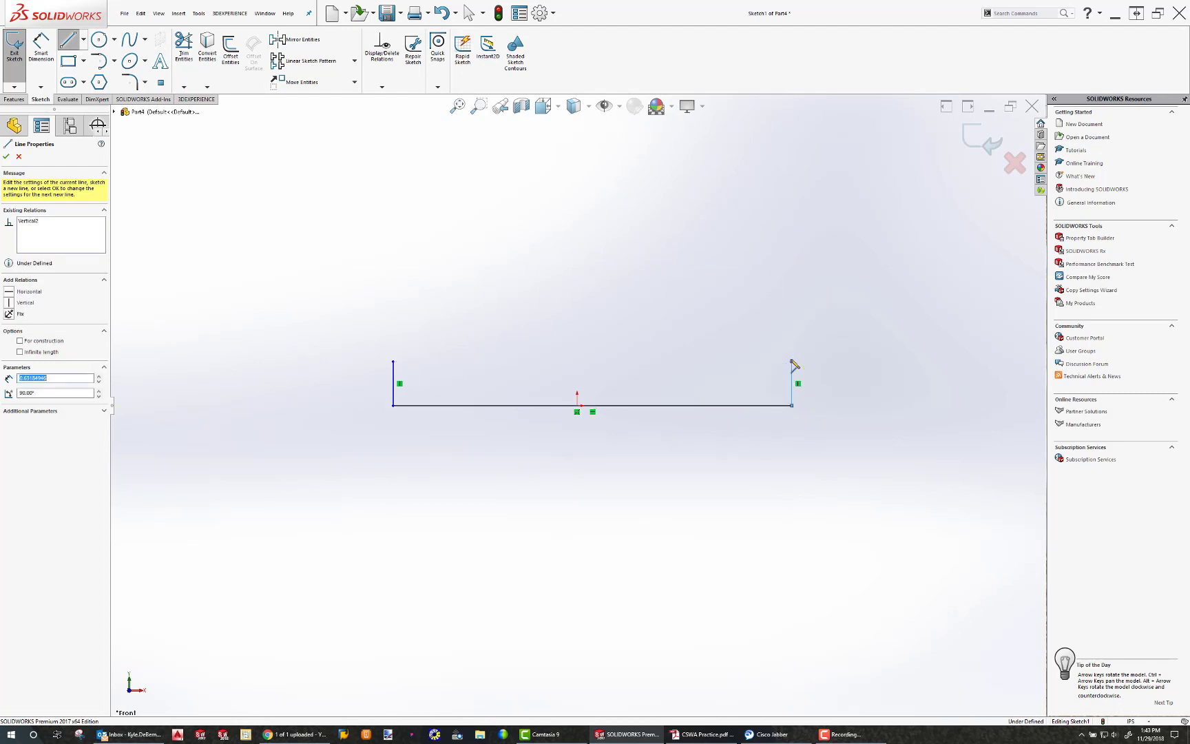
pyautogui.press('Escape')
# - Dimension the U profile's base line at 2.7 in and its right vertical line at 0.5 in
pyautogui.click(41, 48)
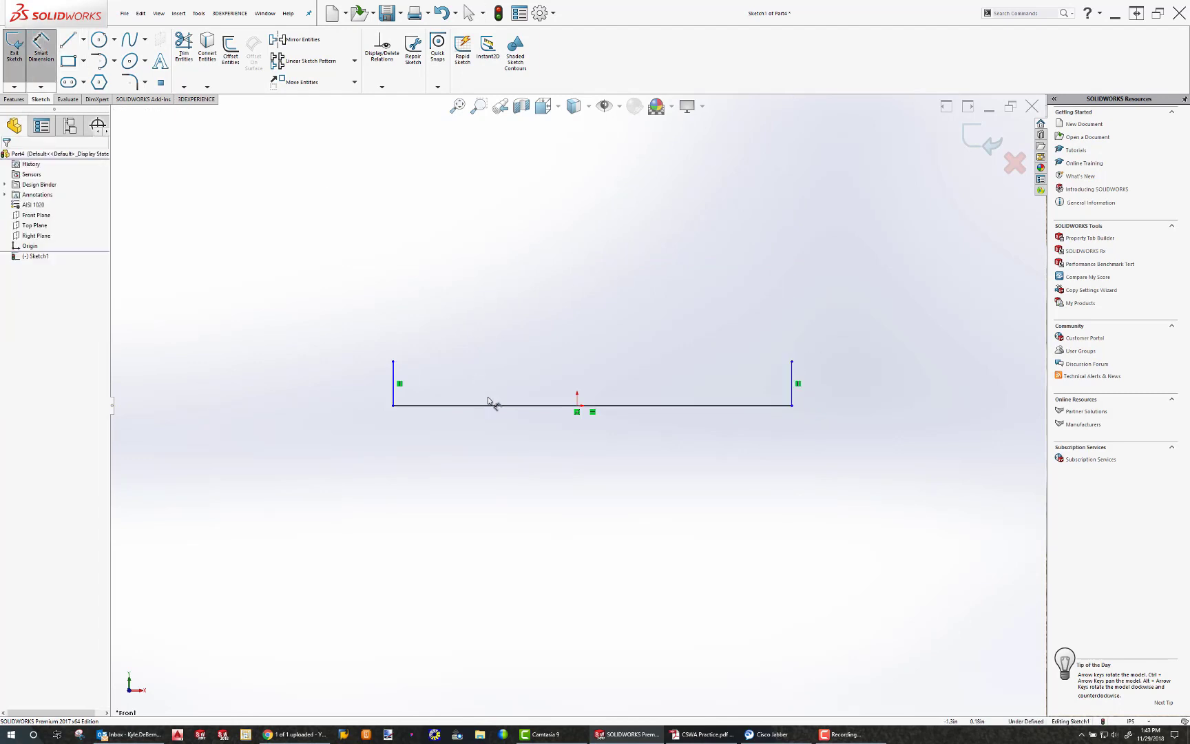
pyautogui.click(489, 405)
pyautogui.click(503, 482)
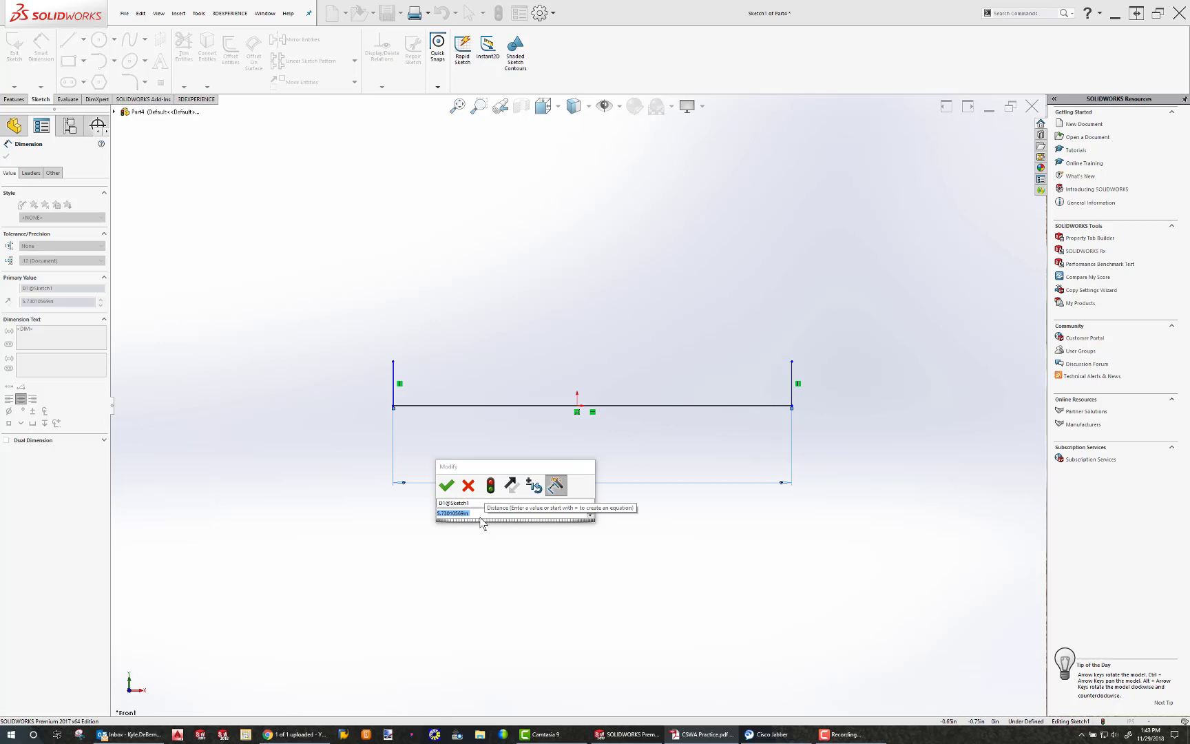
pyautogui.write('2.7')
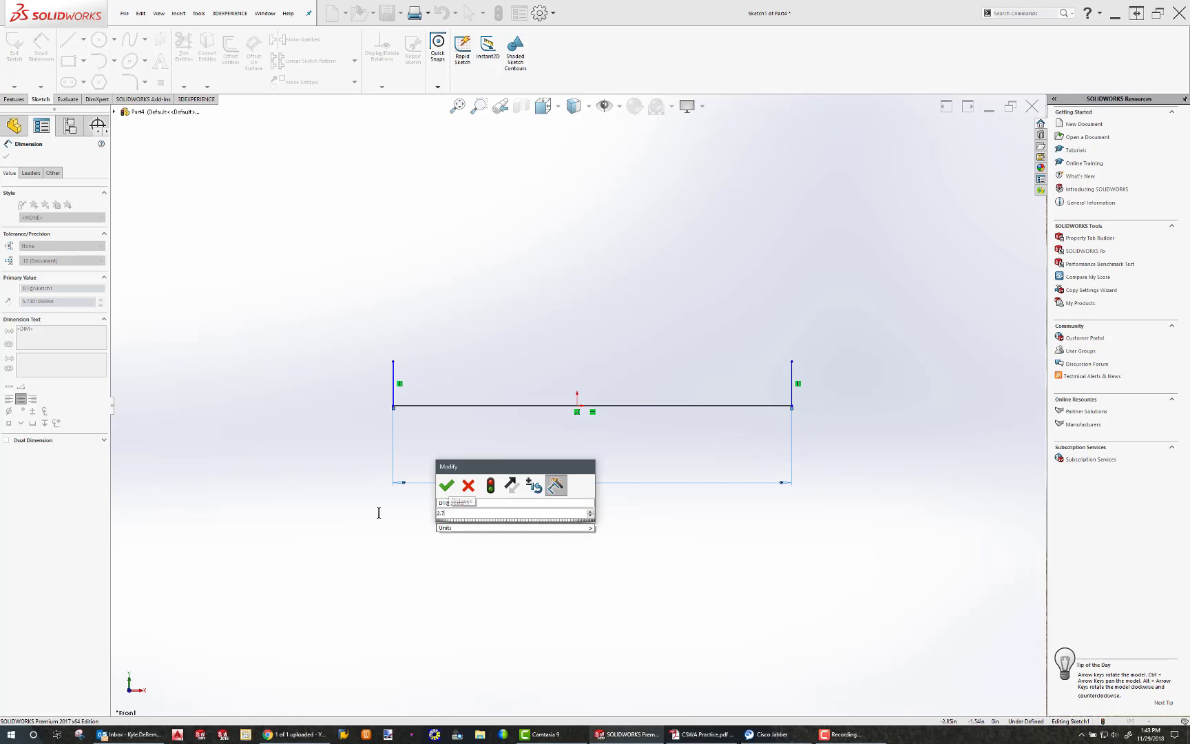
pyautogui.press('Return')
pyautogui.click(792, 384)
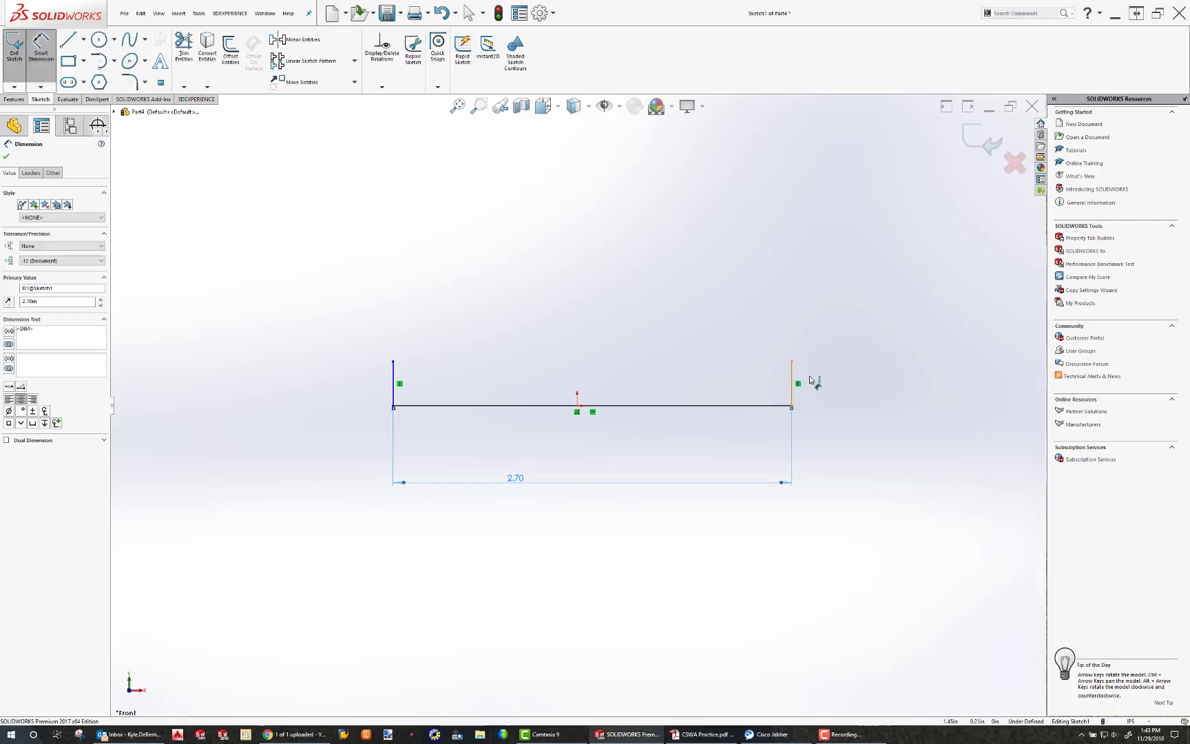
pyautogui.click(854, 386)
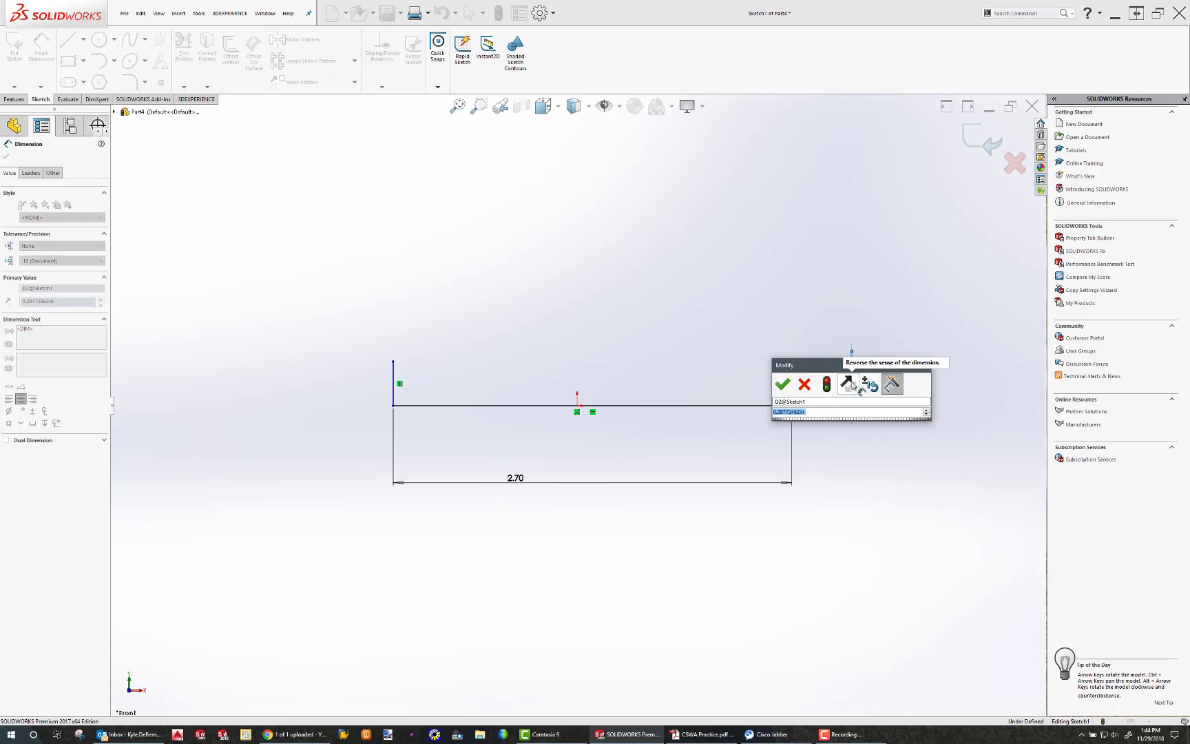
pyautogui.write('.5')
pyautogui.press('Return')
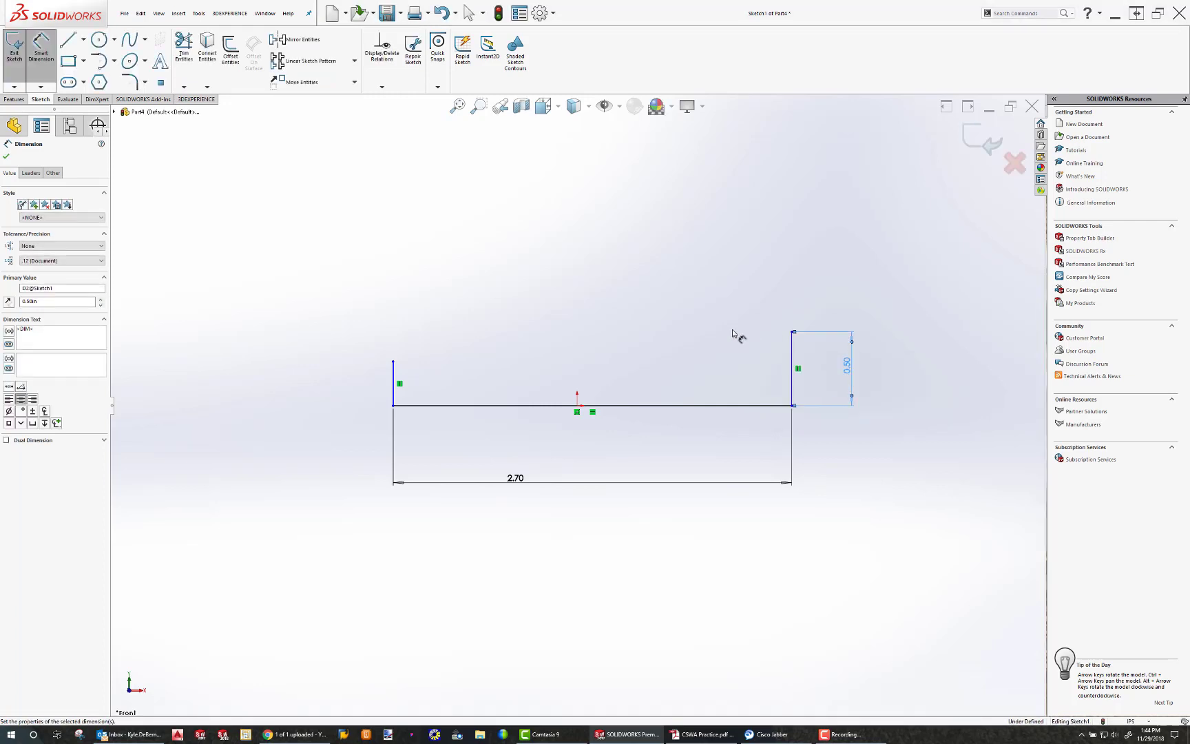
pyautogui.press('Escape')
# - Make the profile's two vertical lines equal and centre the base line on the origin with a midpoint relation
pyautogui.click(394, 375)
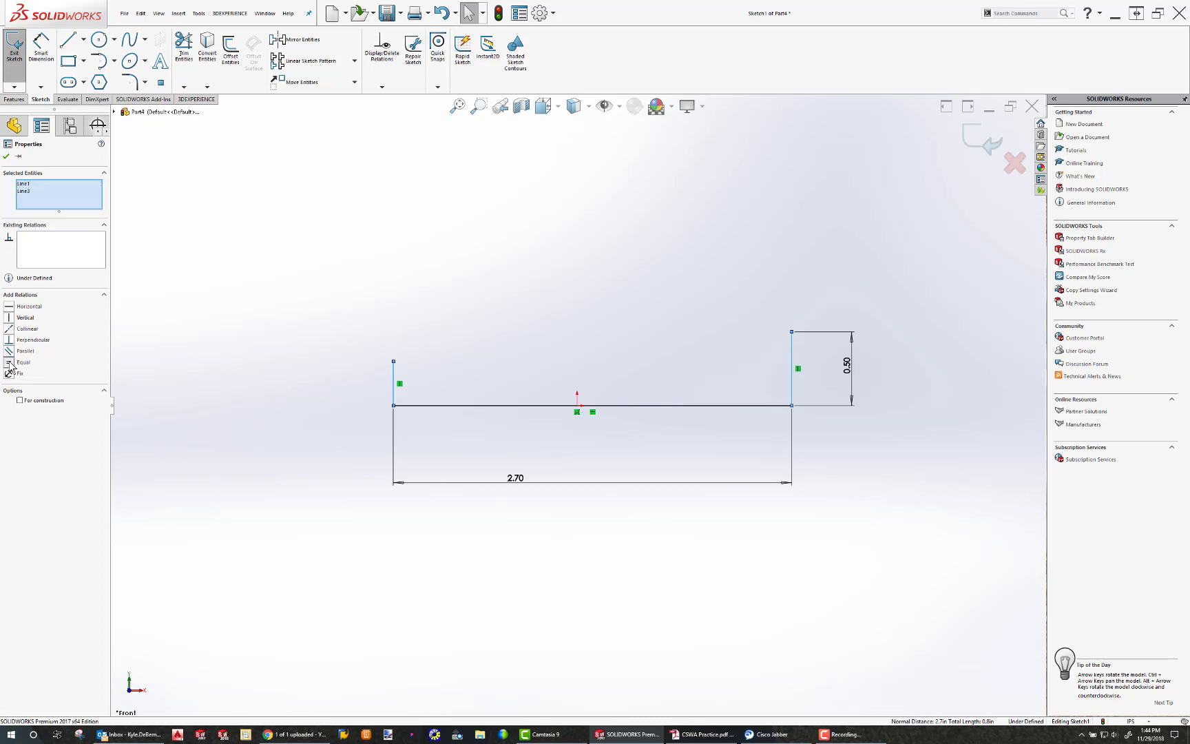
pyautogui.click(9, 361)
pyautogui.press('Escape')
pyautogui.click(582, 406)
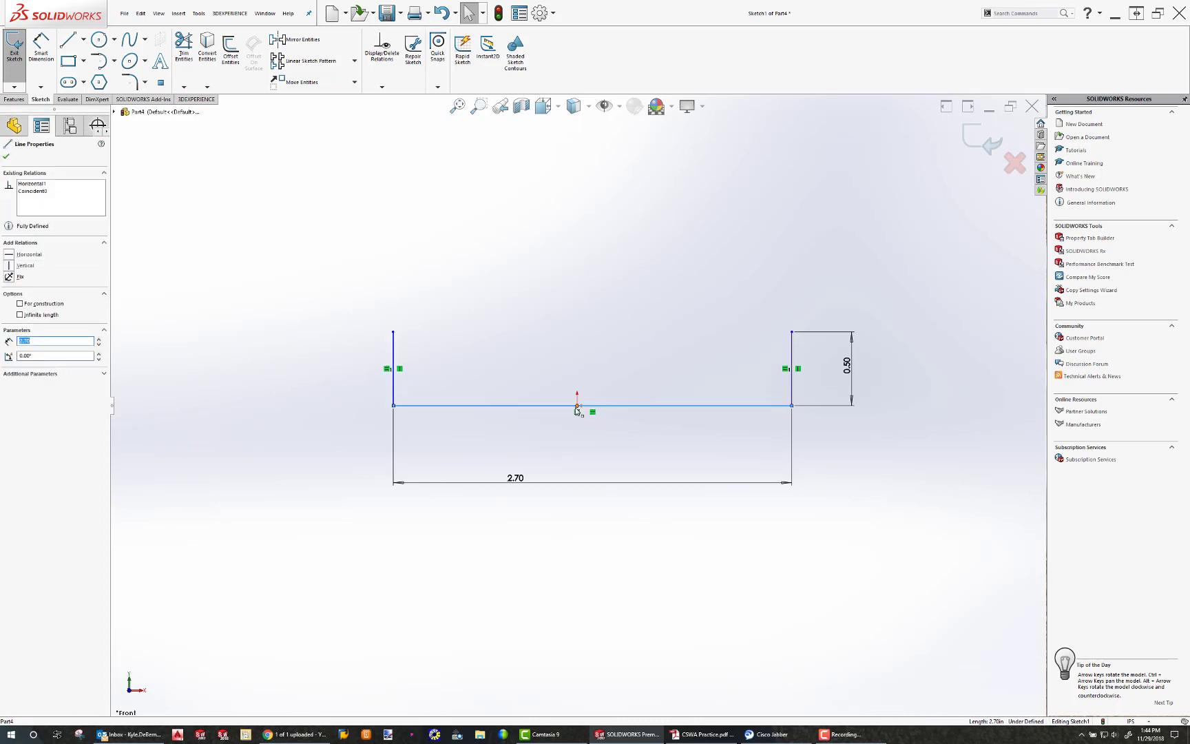
pyautogui.keyDown('ctrl'); pyautogui.click(577, 406); pyautogui.keyUp('ctrl')
pyautogui.click(9, 308)
pyautogui.click(229, 263)
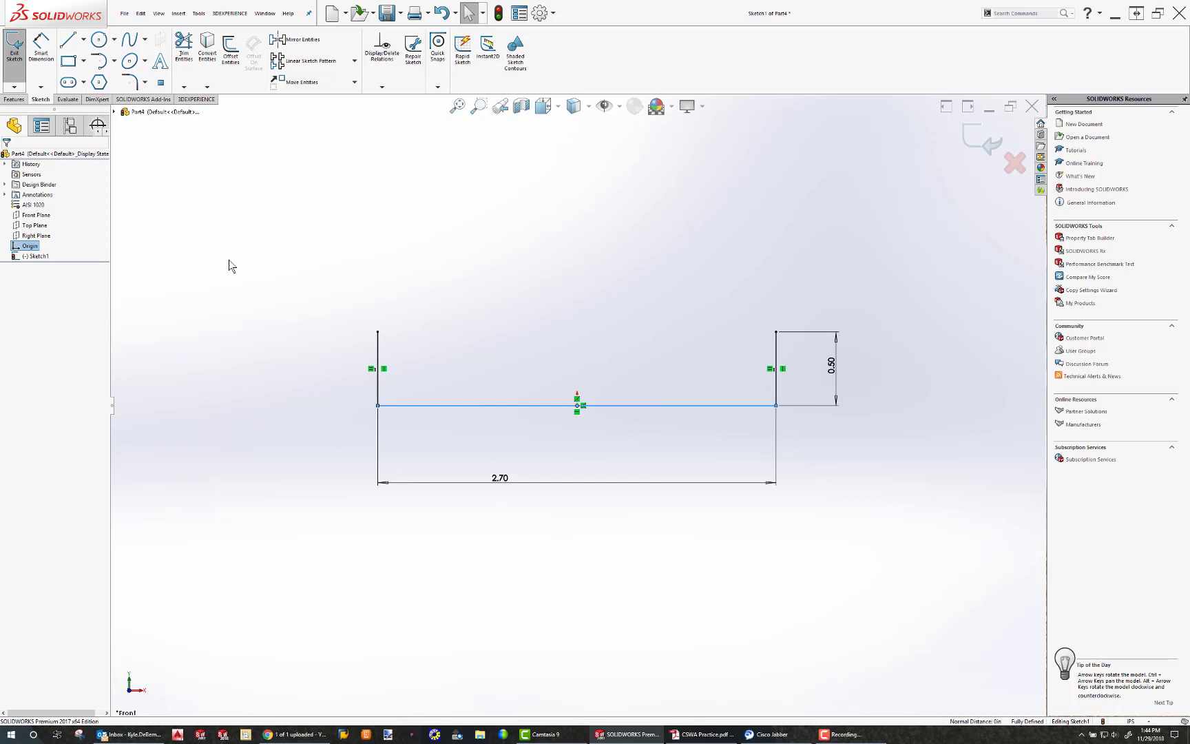
# - Set up a boss extrude of the U profile with the Mid Plane end condition and a depth of 6 in
pyautogui.click(19, 101)
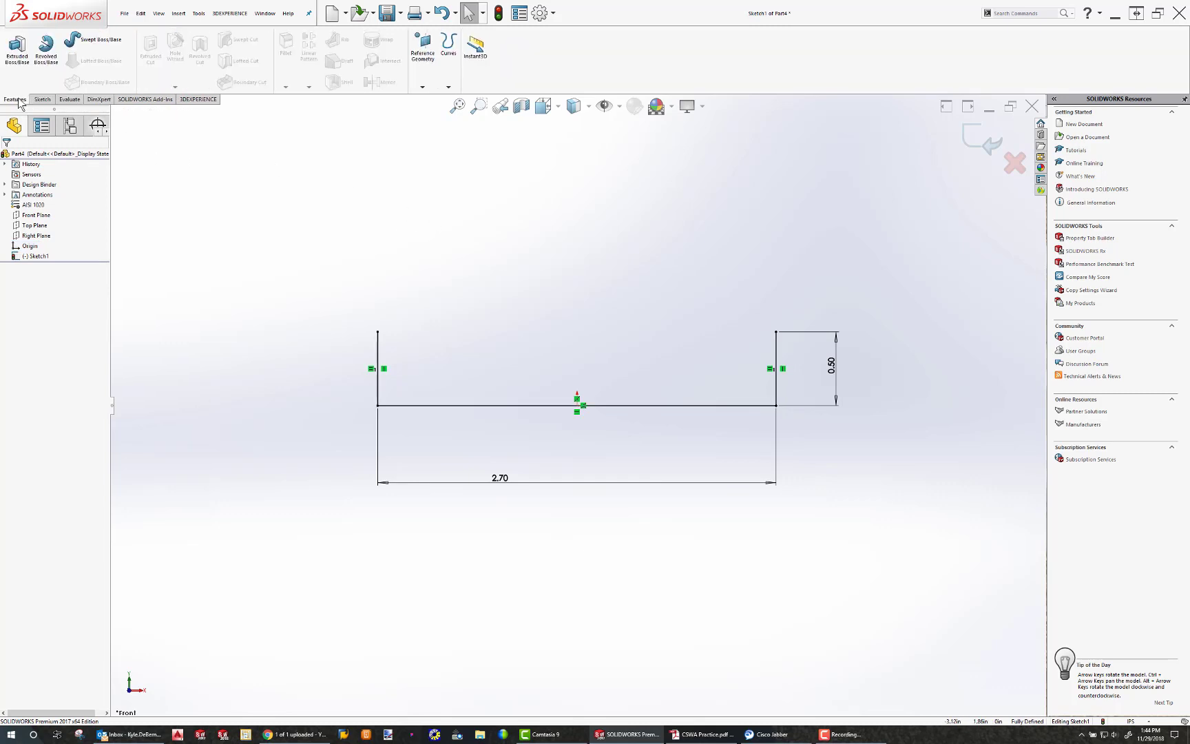
pyautogui.click(23, 59)
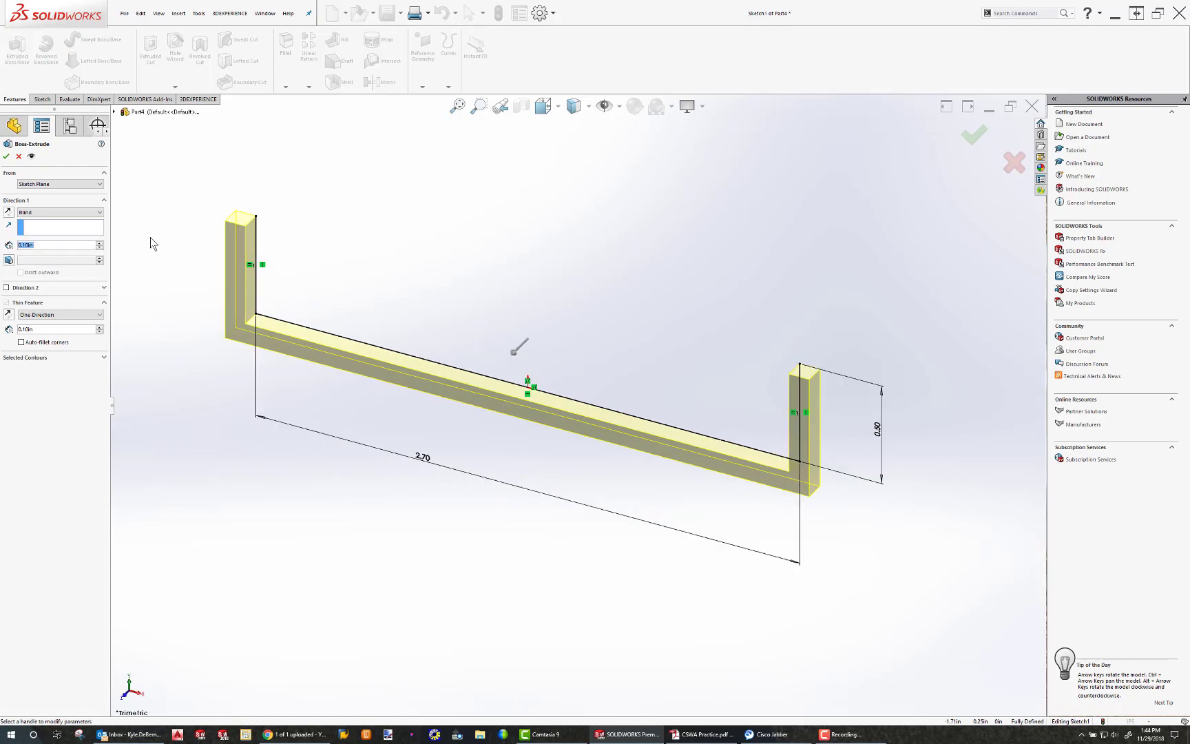
pyautogui.click(48, 211)
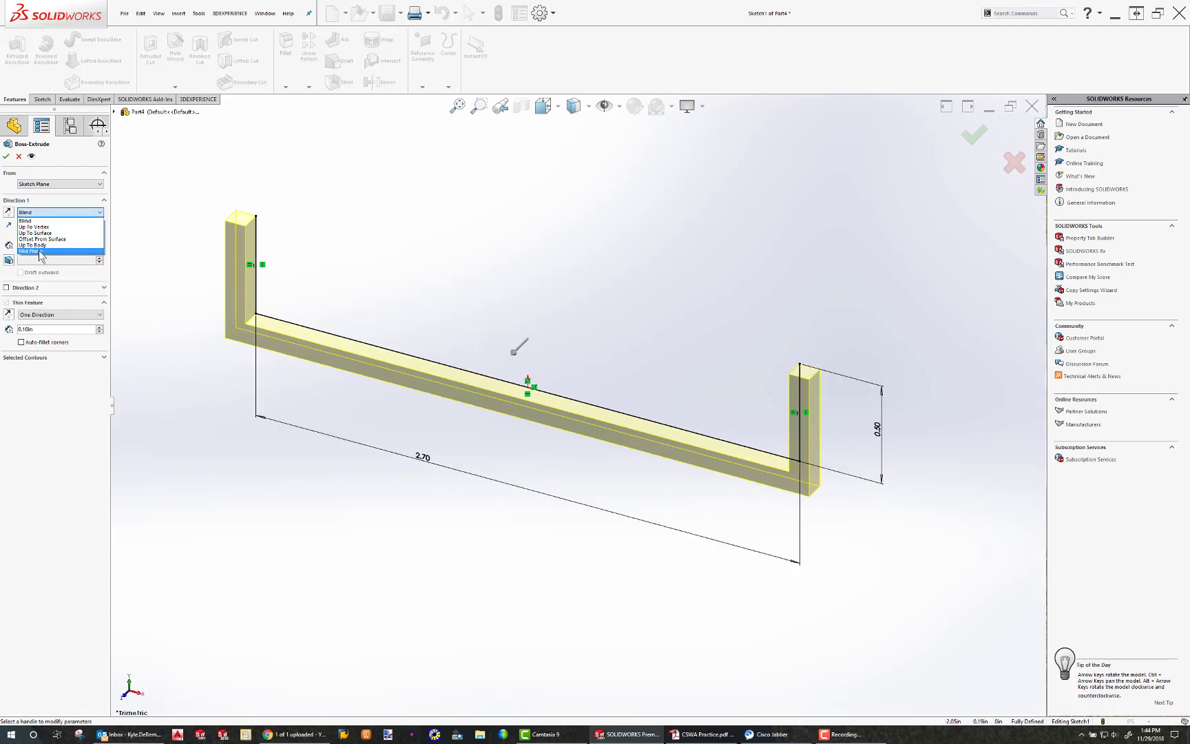
pyautogui.click(39, 255)
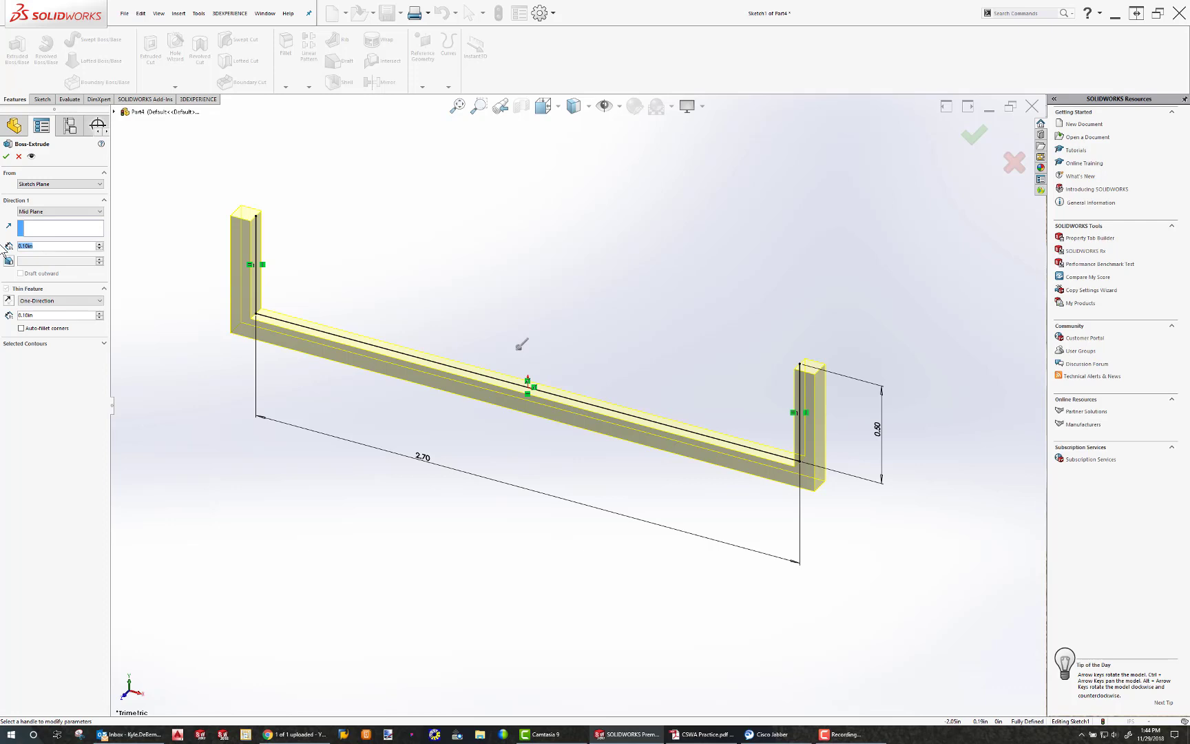
pyautogui.write('6')
pyautogui.press('Return')
pyautogui.scroll(-6, 418, 293)
pyautogui.scroll(10, 482, 330)
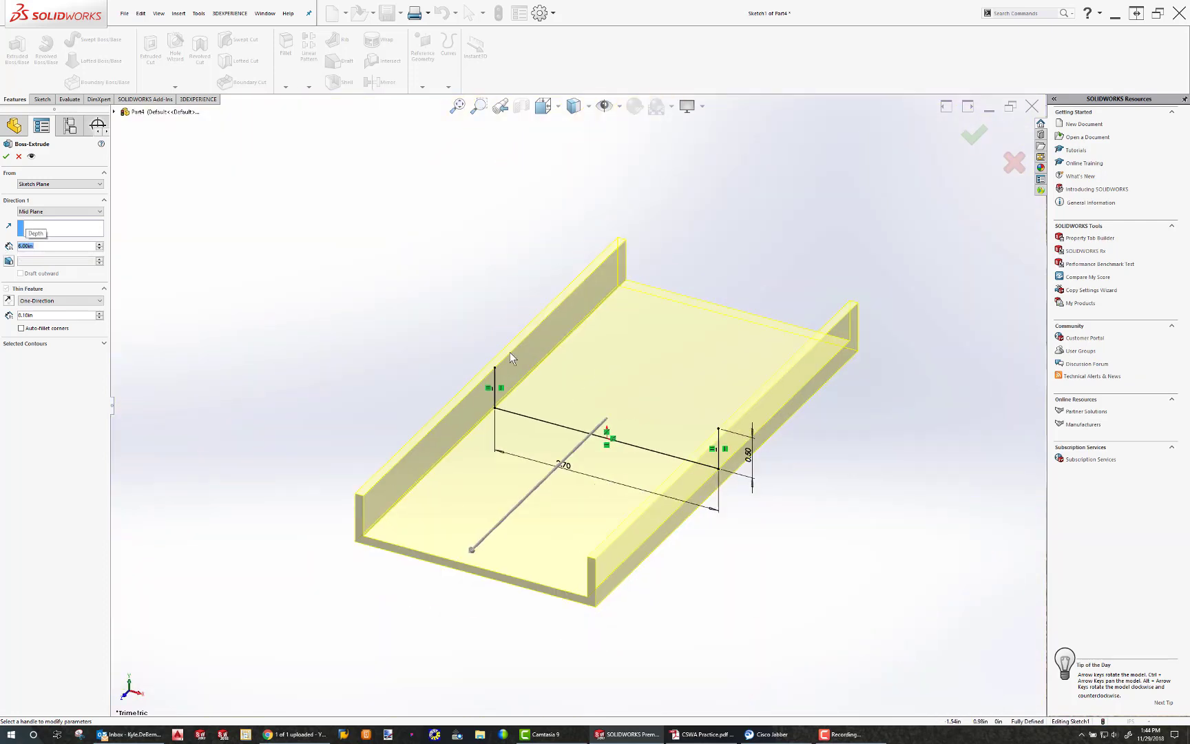
pyautogui.scroll(2, 510, 353)
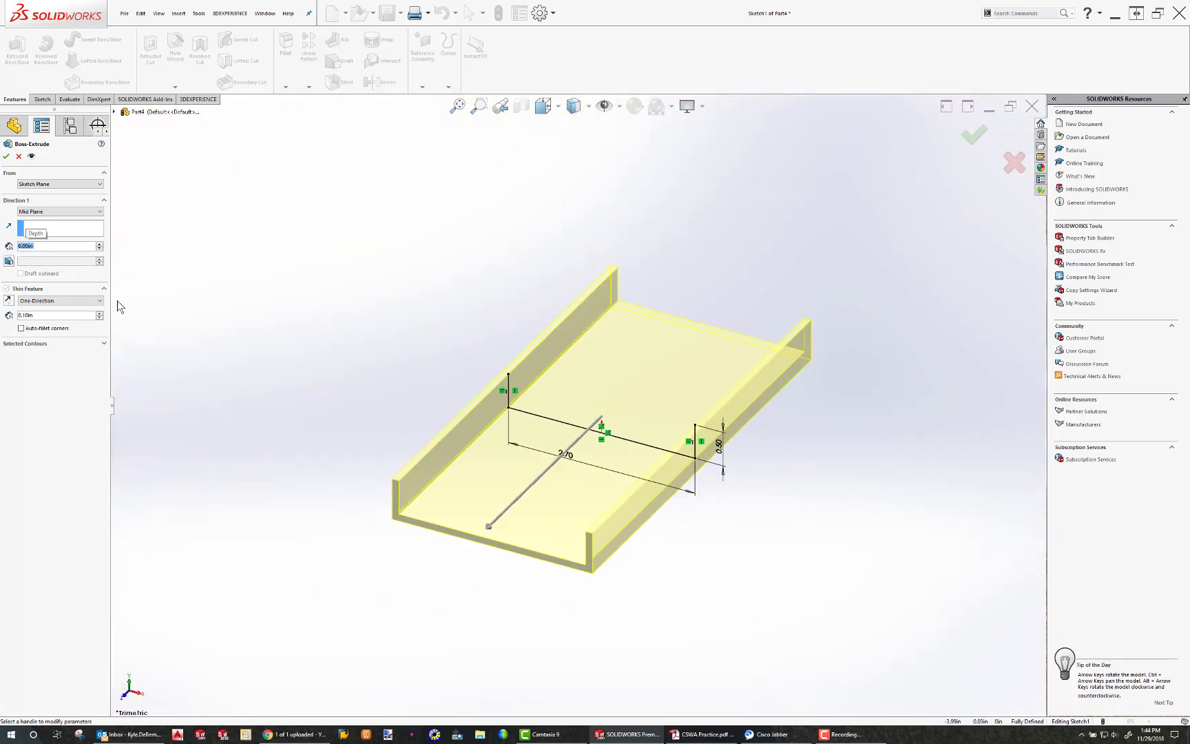
# - Set the extrude's thin feature wall thickness to 0.05 in
pyautogui.click(44, 314)
pyautogui.write('.0')
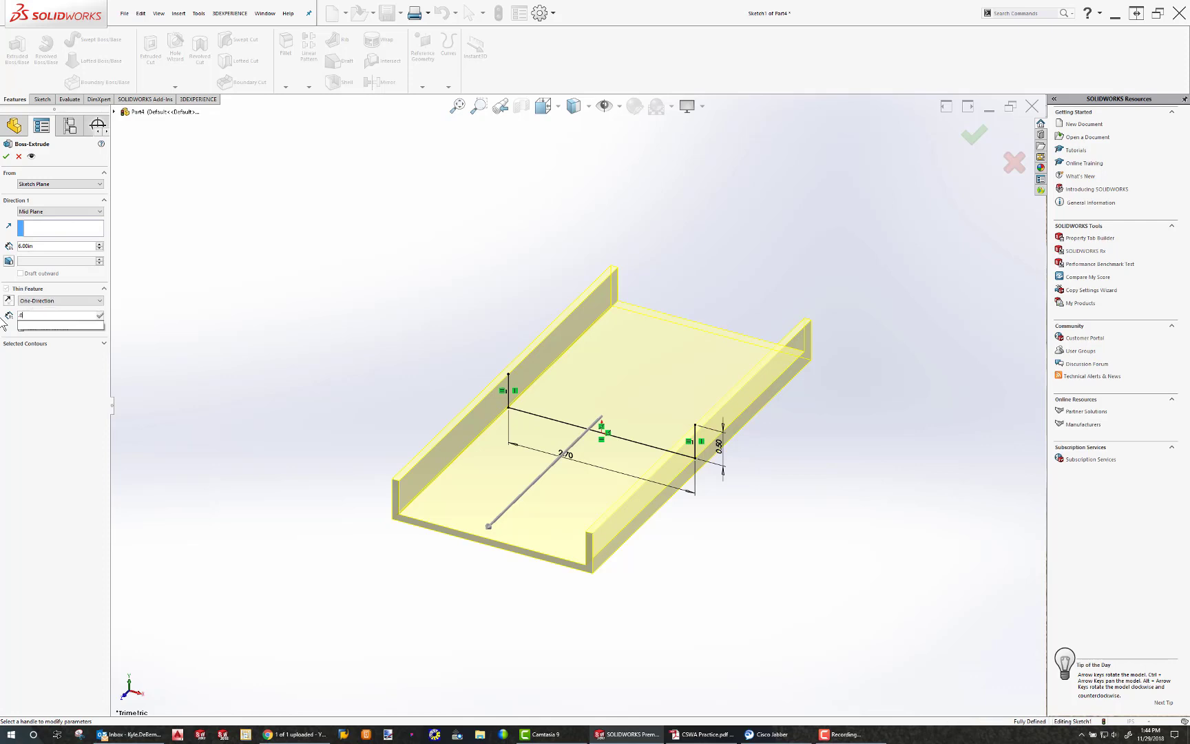
pyautogui.write('5')
pyautogui.press('Return')
# - Reverse the thin wall direction so the thickness lies inside the U profile, and finish the extrude
pyautogui.moveTo(592, 497); pyautogui.dragTo(681, 416, button='middle')
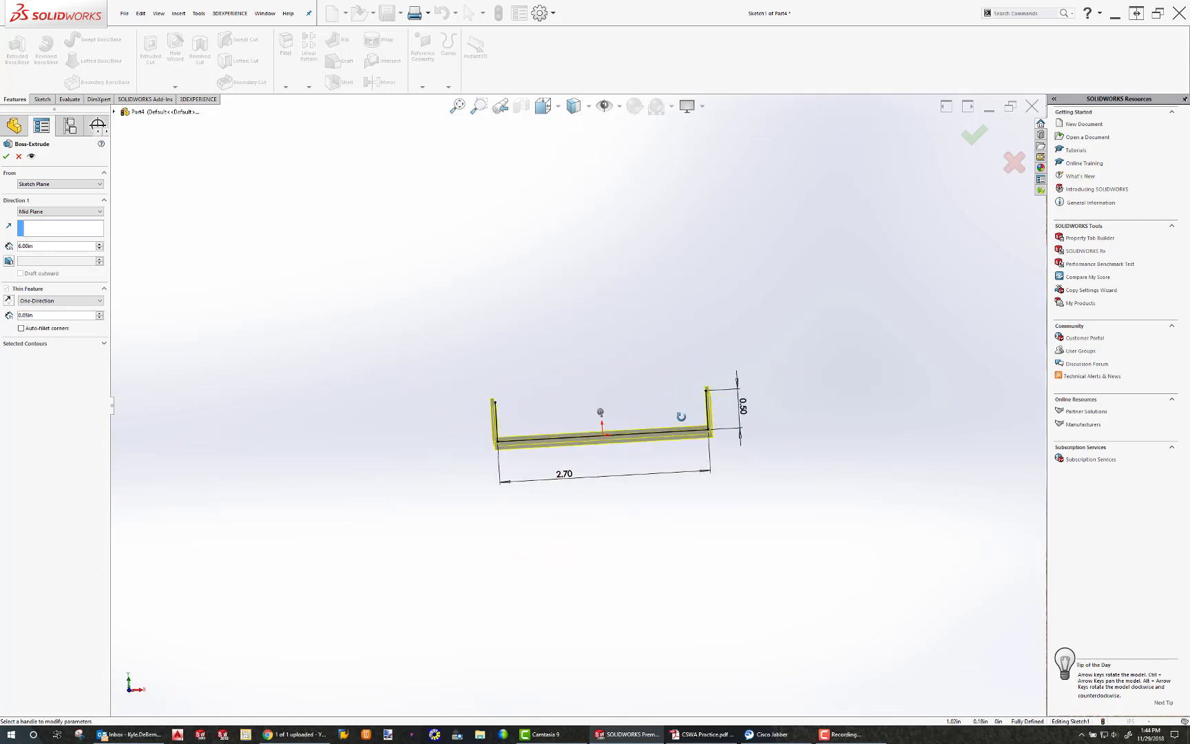
pyautogui.scroll(3, 670, 416)
pyautogui.scroll(-8, 675, 420)
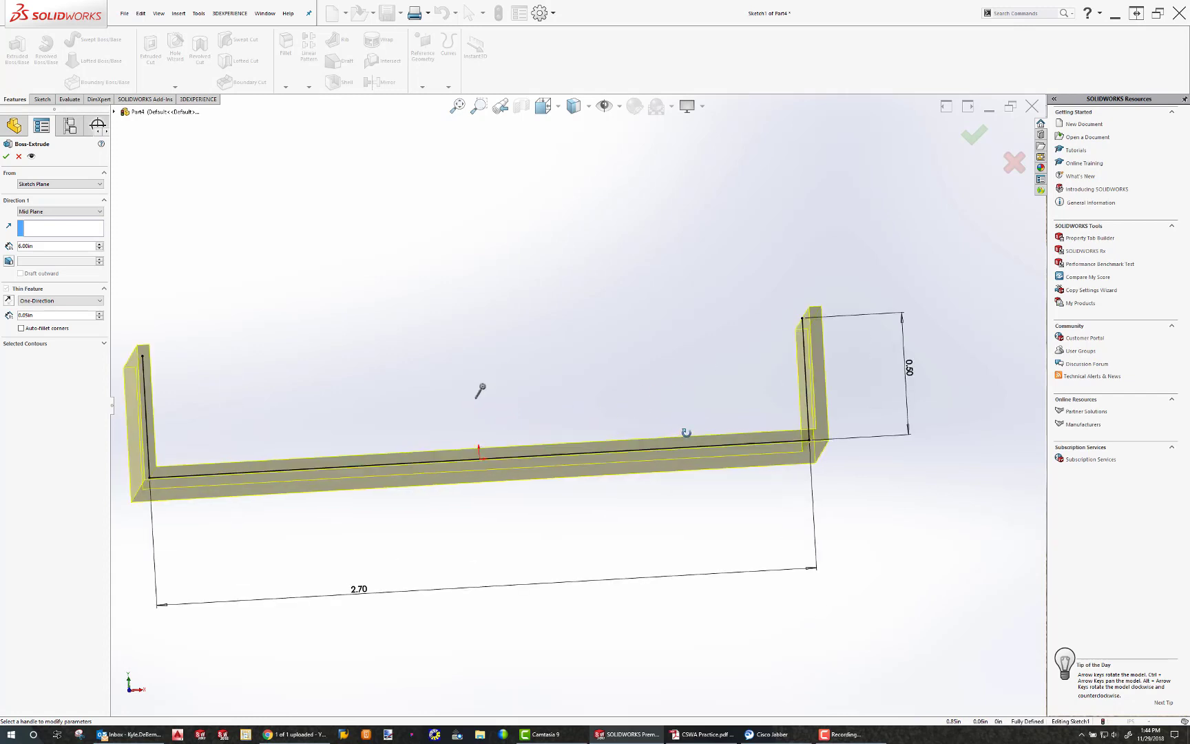
pyautogui.moveTo(686, 433); pyautogui.dragTo(682, 435, button='middle')
pyautogui.scroll(1, 526, 391)
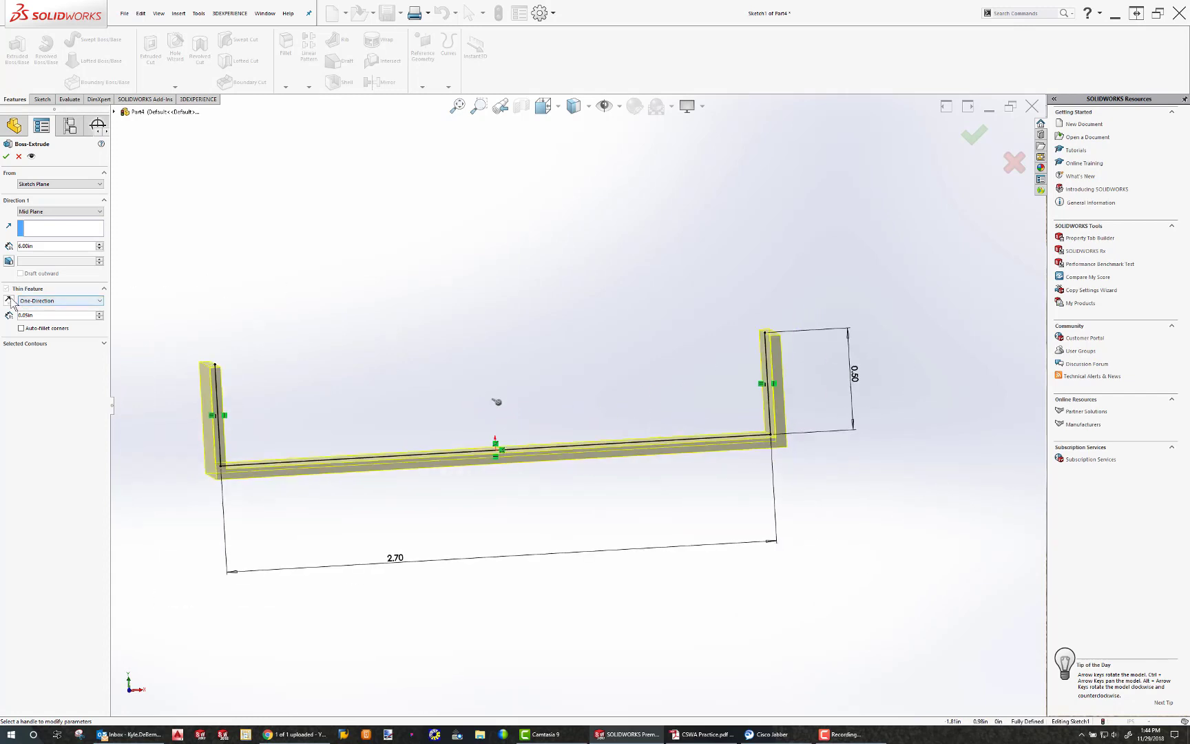
pyautogui.click(9, 300)
pyautogui.moveTo(337, 471); pyautogui.dragTo(337, 470, button='middle')
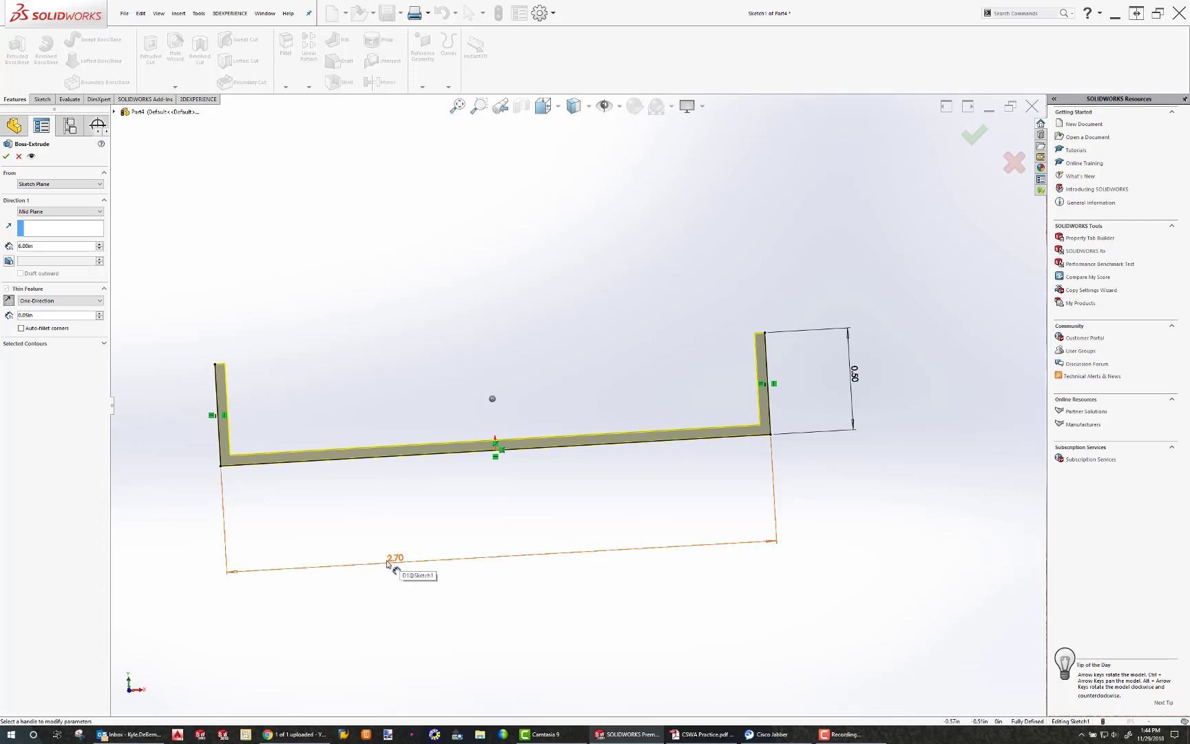
pyautogui.click(7, 157)
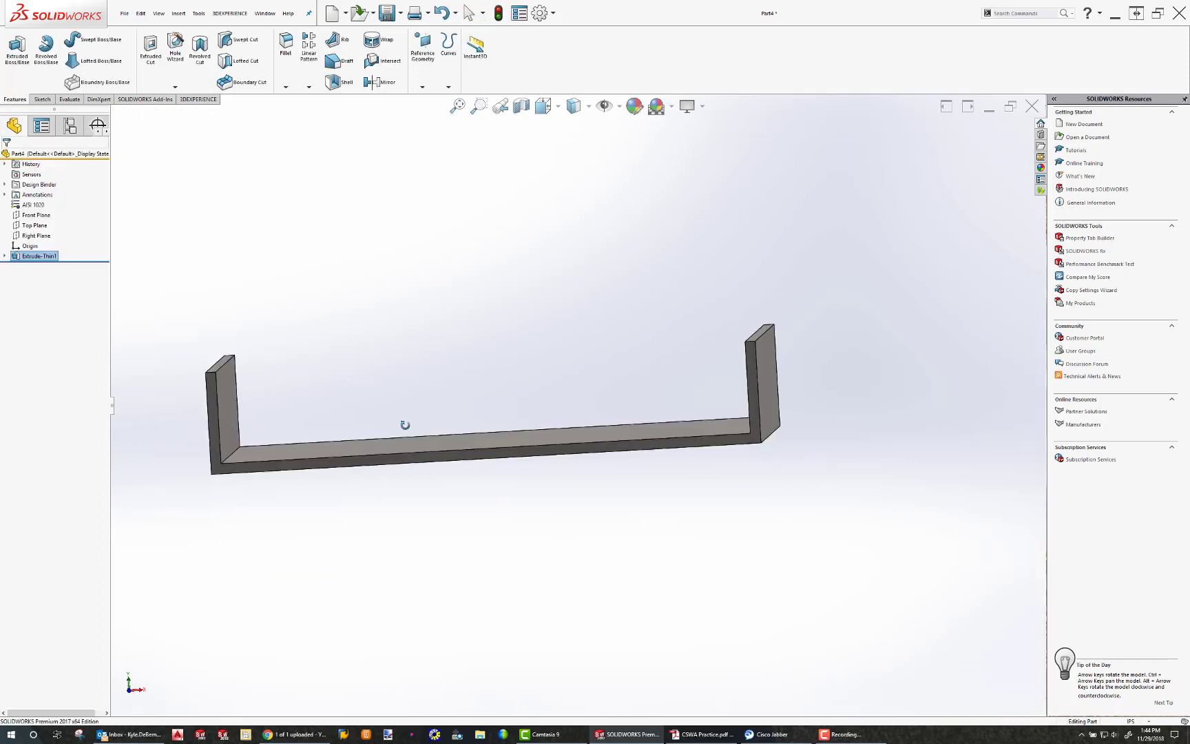
# - Measure the distance between the inner faces of the channel's two side walls
pyautogui.click(240, 363)
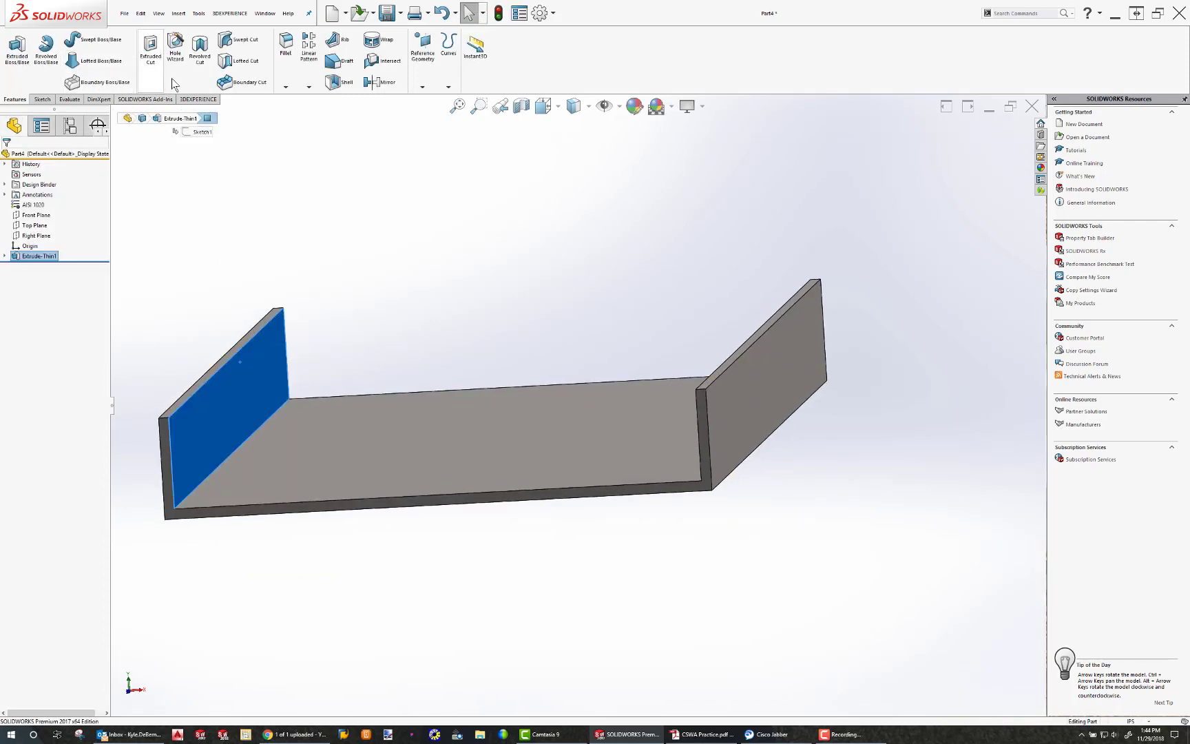
pyautogui.click(69, 99)
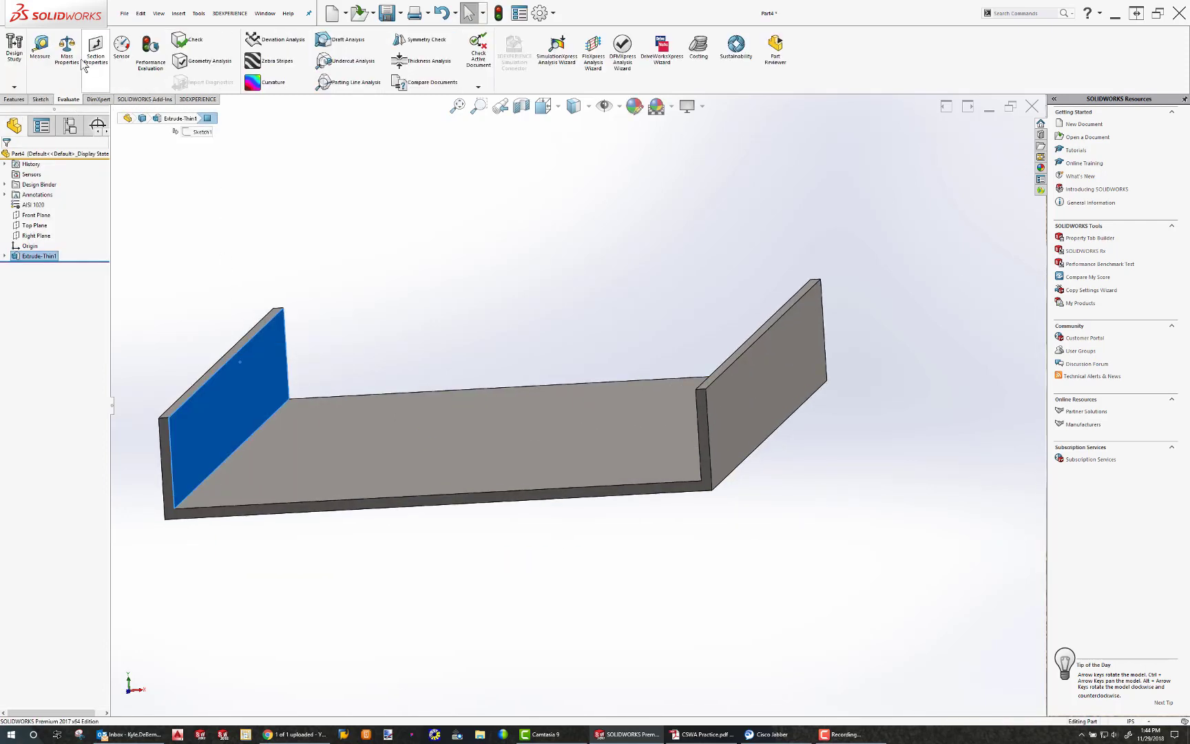
pyautogui.click(40, 48)
pyautogui.moveTo(614, 423); pyautogui.dragTo(667, 419, button='middle')
pyautogui.click(672, 368)
pyautogui.scroll(-1, 606, 444)
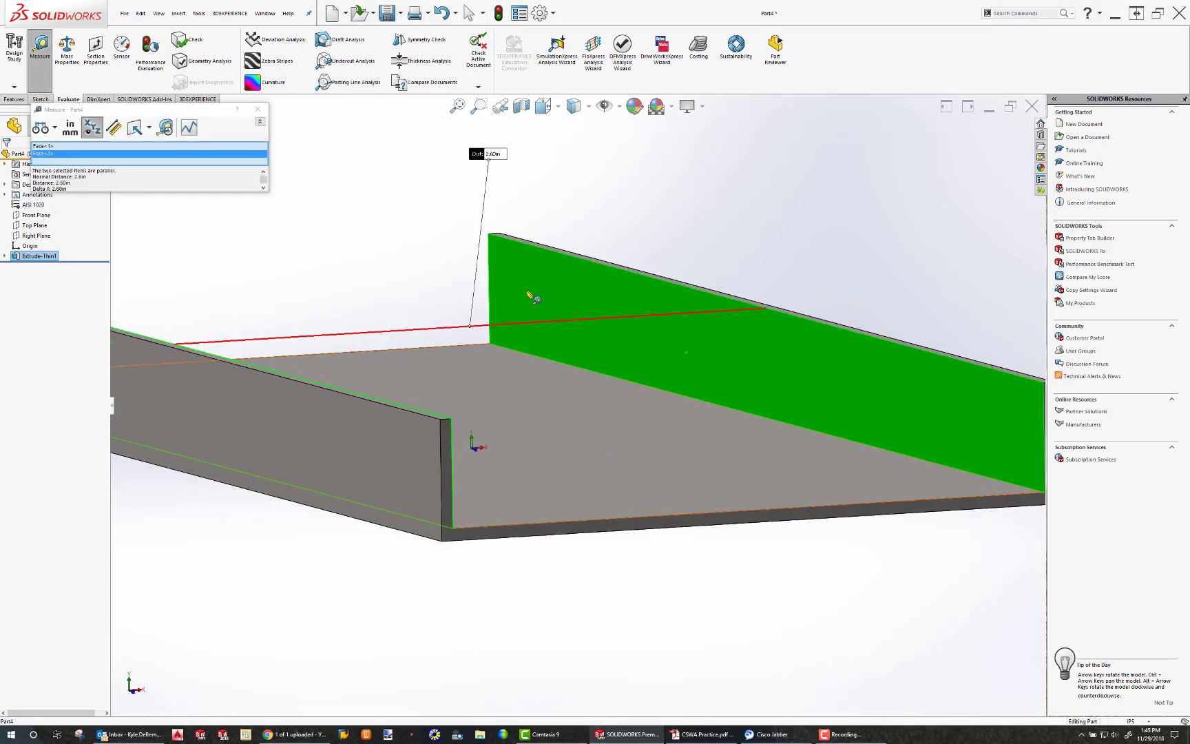
# - Close the measurement, clear the selection and start a symmetric fillet with a radius of 0.25 in
pyautogui.click(258, 109)
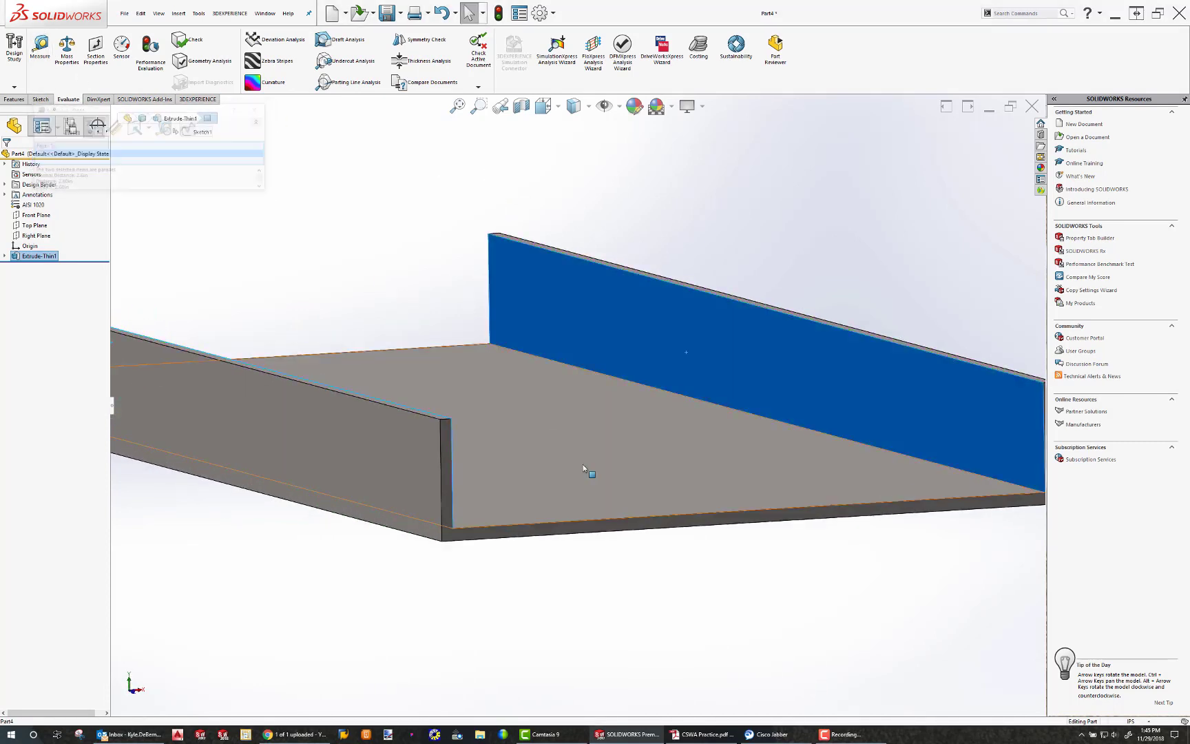
pyautogui.press('Escape')
pyautogui.scroll(3, 608, 484)
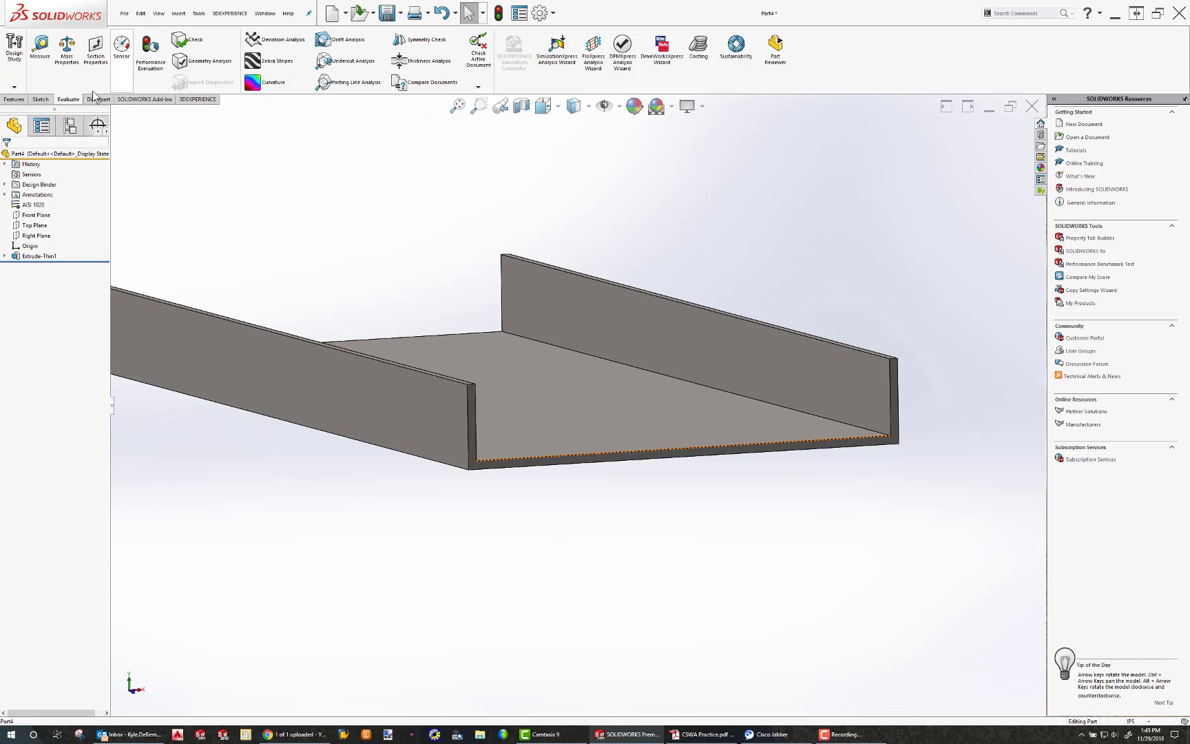
pyautogui.click(19, 99)
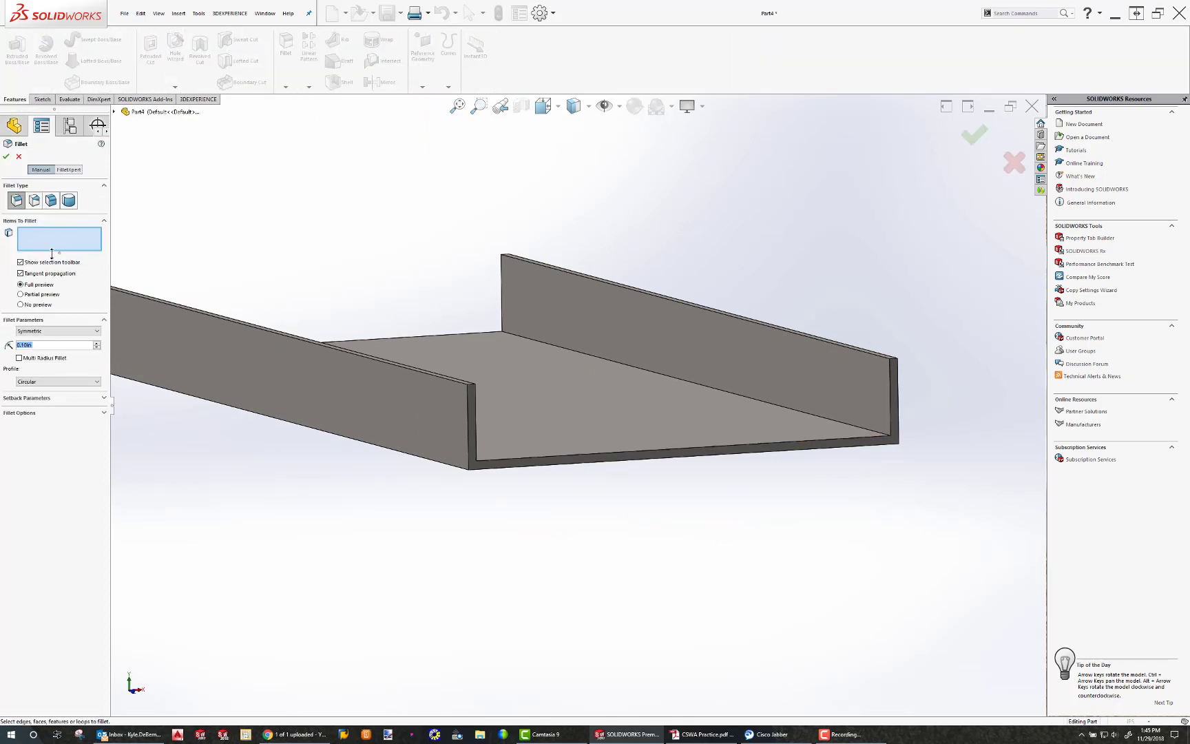
pyautogui.write('.25')
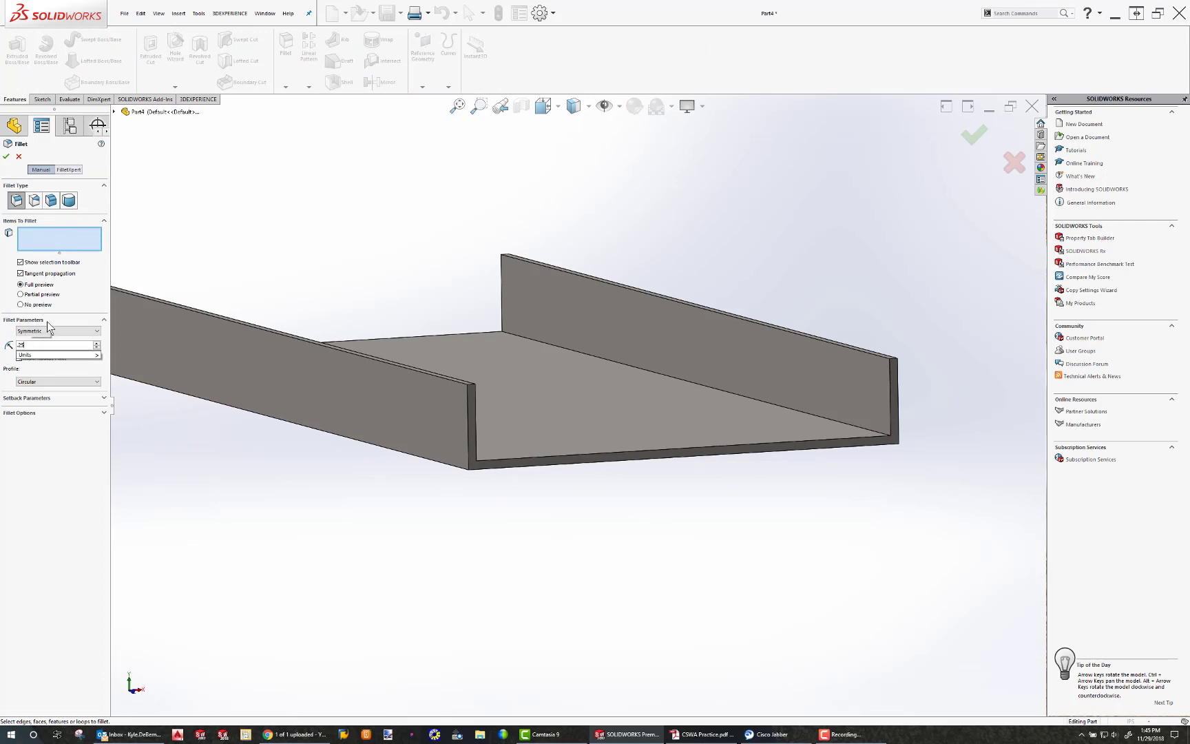
pyautogui.press('Return')
pyautogui.scroll(1, 391, 317)
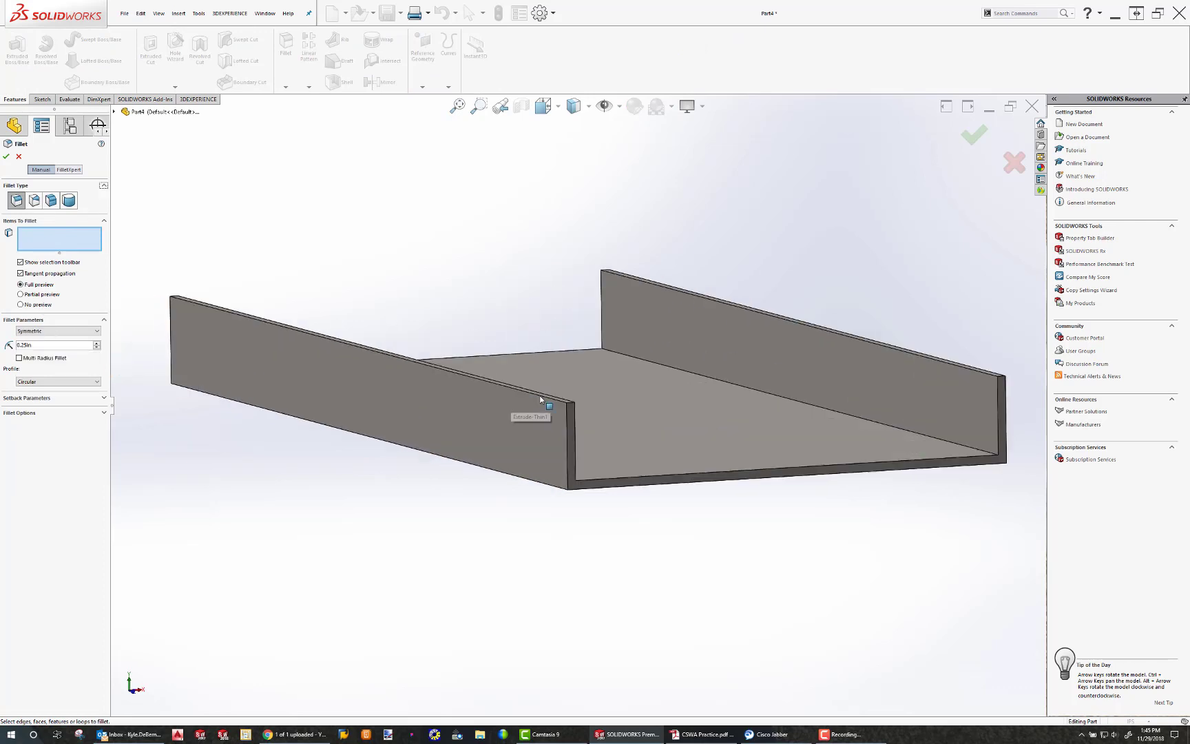
# - Apply the fillet to the four short upper corner edges at both ends of the two side walls
pyautogui.scroll(-5, 530, 403)
pyautogui.click(596, 407)
pyautogui.scroll(4, 855, 404)
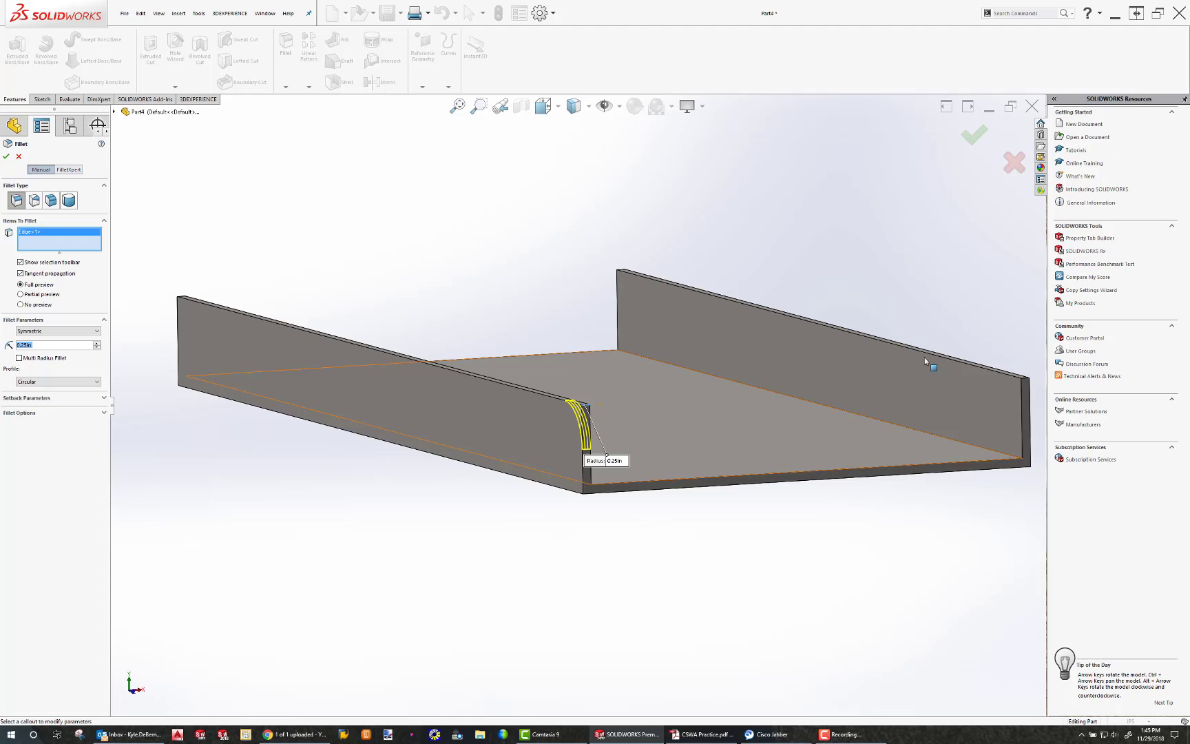
pyautogui.click(1029, 379)
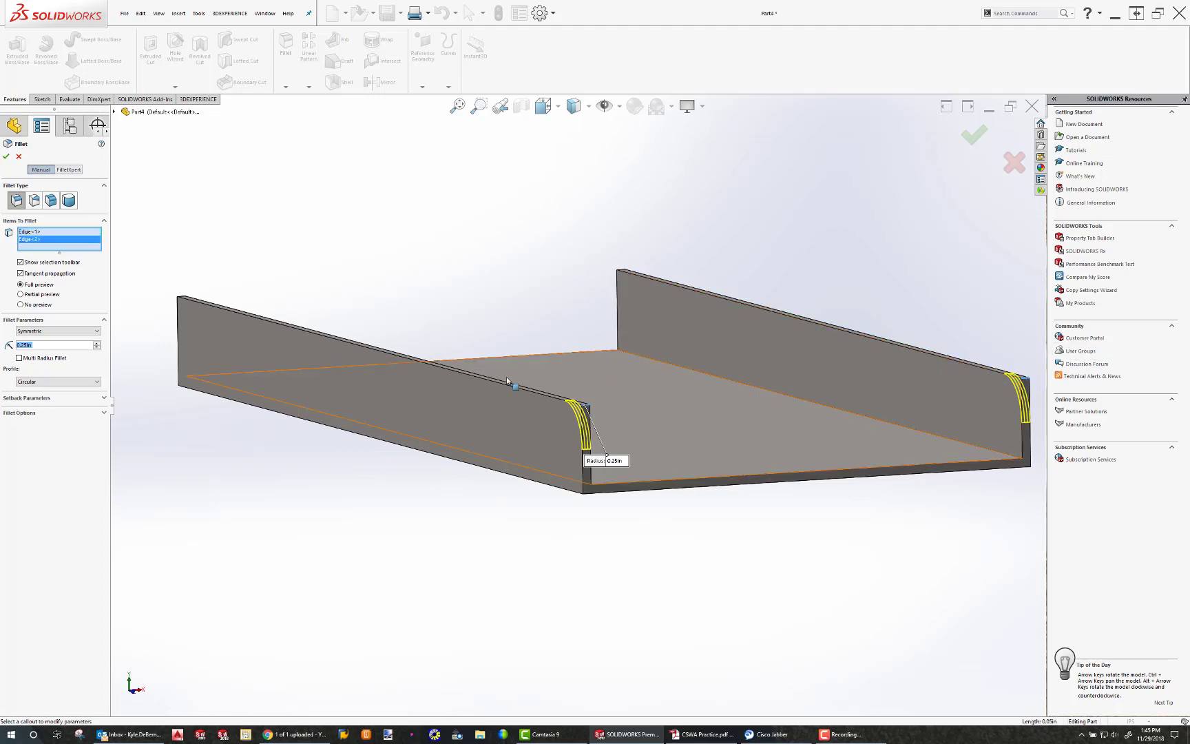
pyautogui.moveTo(294, 342); pyautogui.dragTo(499, 465, button='middle')
pyautogui.scroll(5, 524, 484)
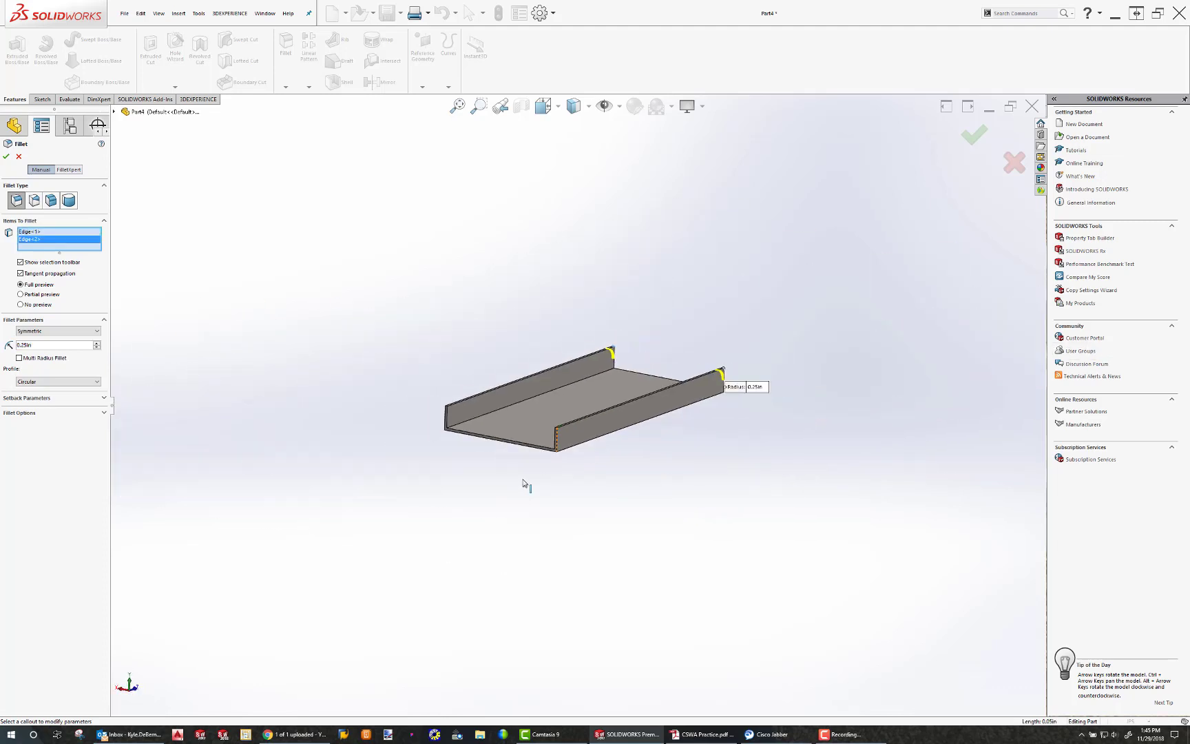
pyautogui.scroll(-8, 557, 431)
pyautogui.click(539, 454)
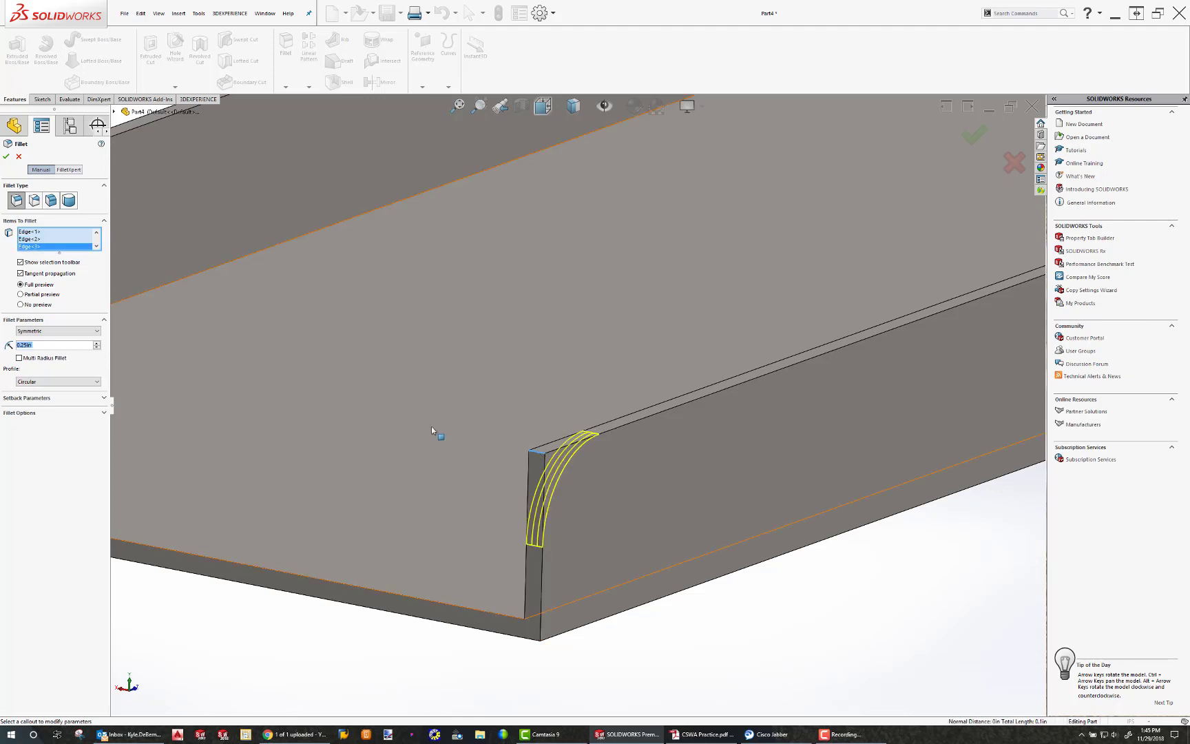
pyautogui.moveTo(431, 426); pyautogui.dragTo(199, 347, button='middle')
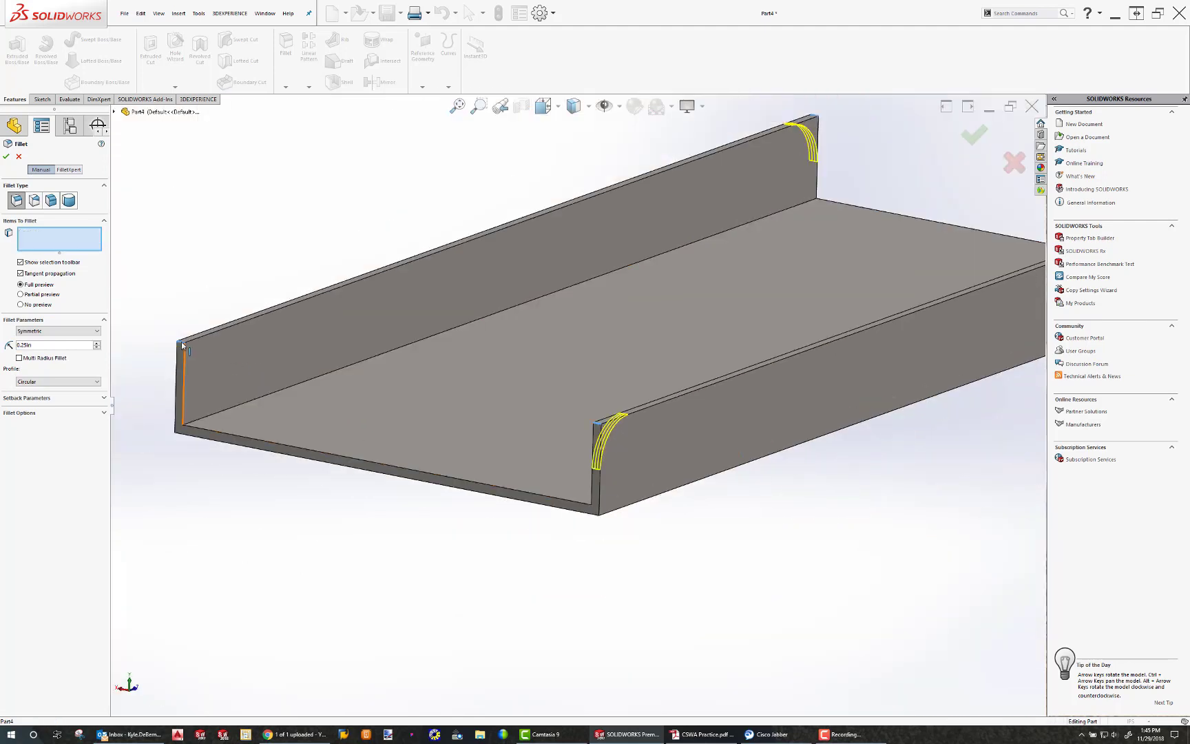
pyautogui.click(182, 357)
pyautogui.click(5, 159)
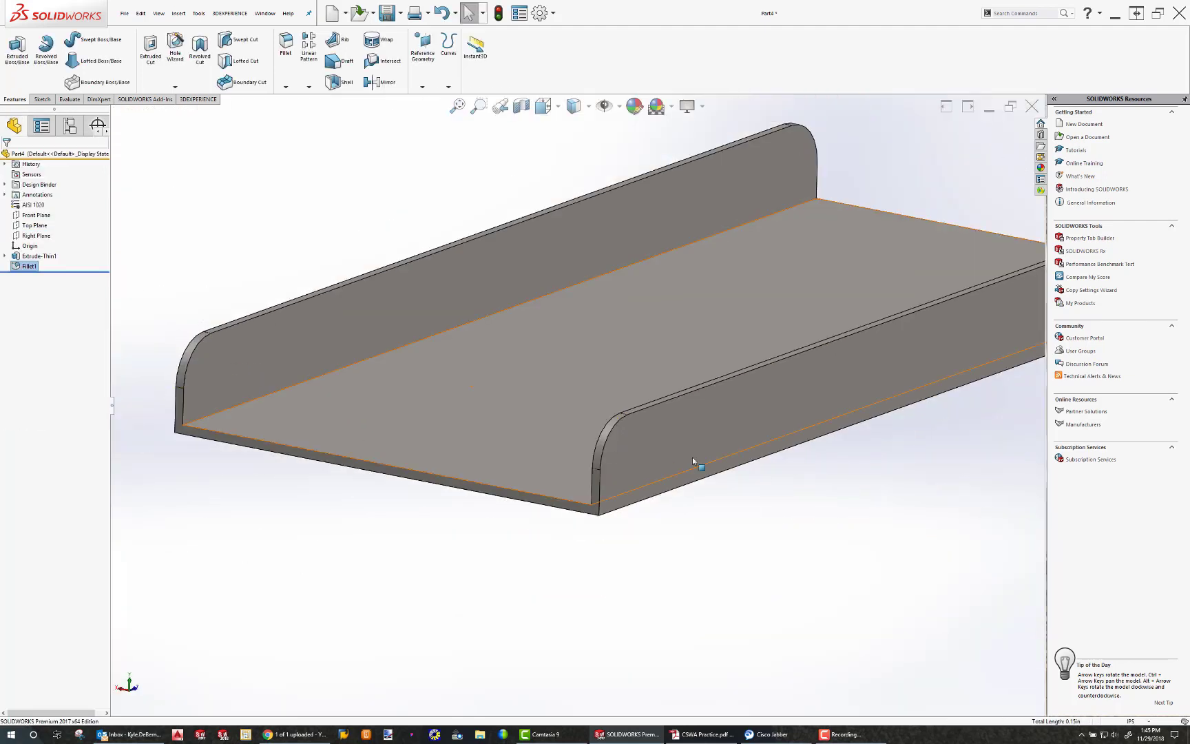
# - Start a new sketch on the outer face of the front side wall
pyautogui.scroll(2, 691, 456)
pyautogui.click(614, 439)
pyautogui.moveTo(584, 427); pyautogui.dragTo(537, 398, button='middle')
pyautogui.click(42, 99)
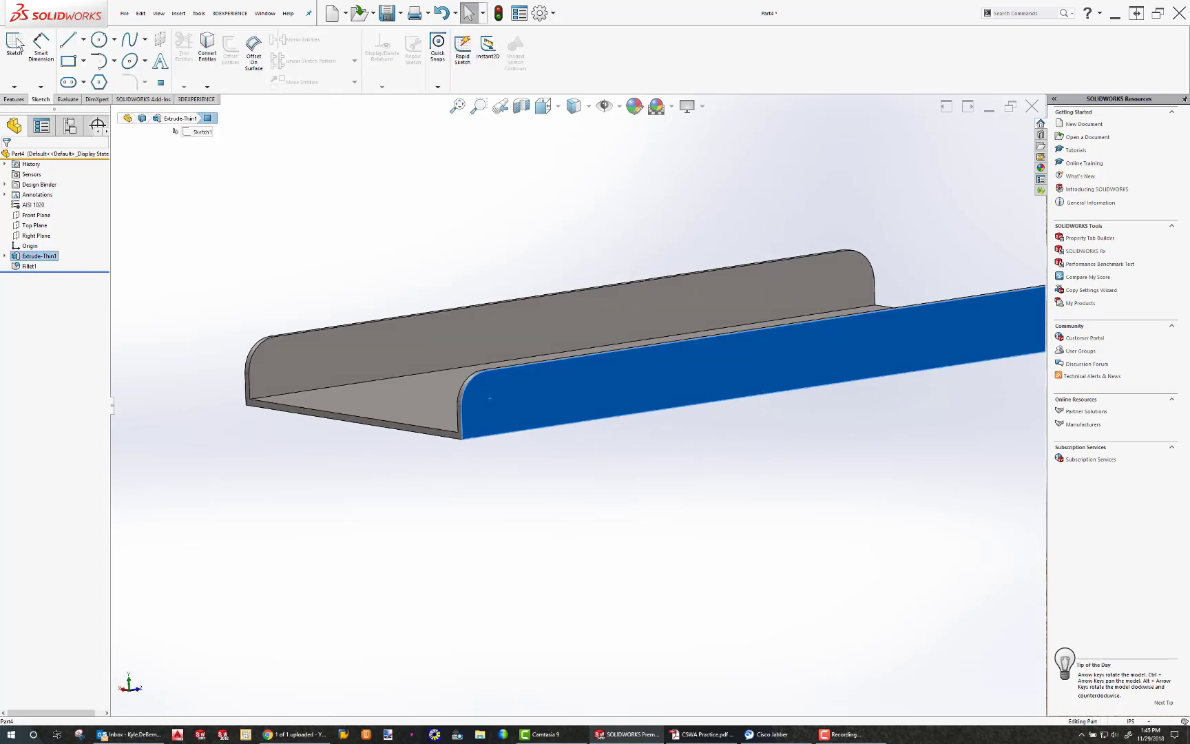
# - Sketch two circles of about 0.12 in radius on the side wall, one inside each rounded end
pyautogui.click(98, 39)
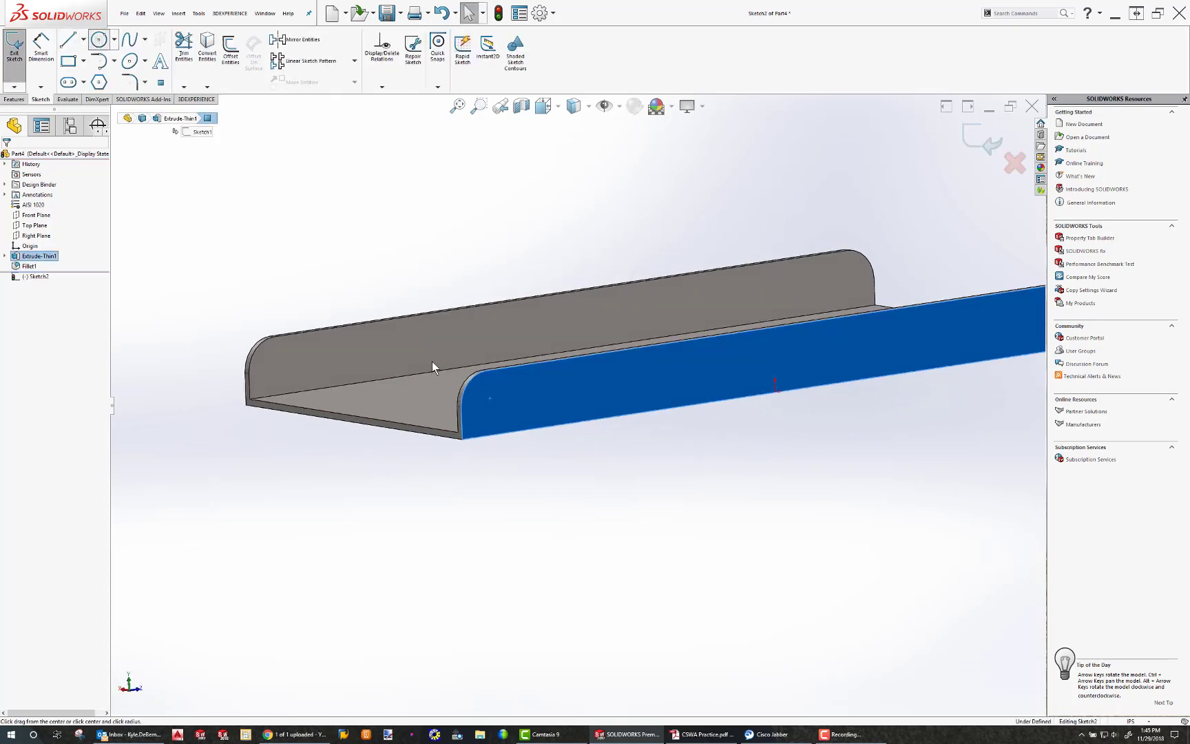
pyautogui.click(488, 400)
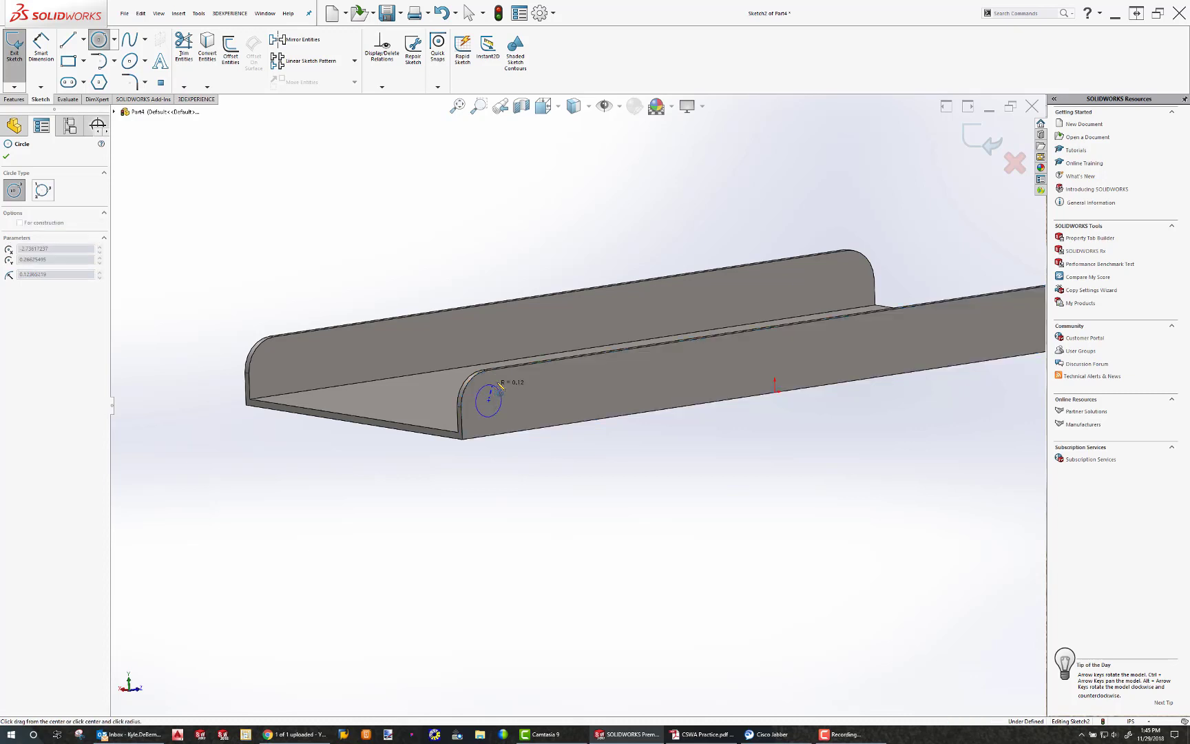
pyautogui.click(501, 399)
pyautogui.scroll(2, 867, 330)
pyautogui.click(908, 342)
pyautogui.click(917, 343)
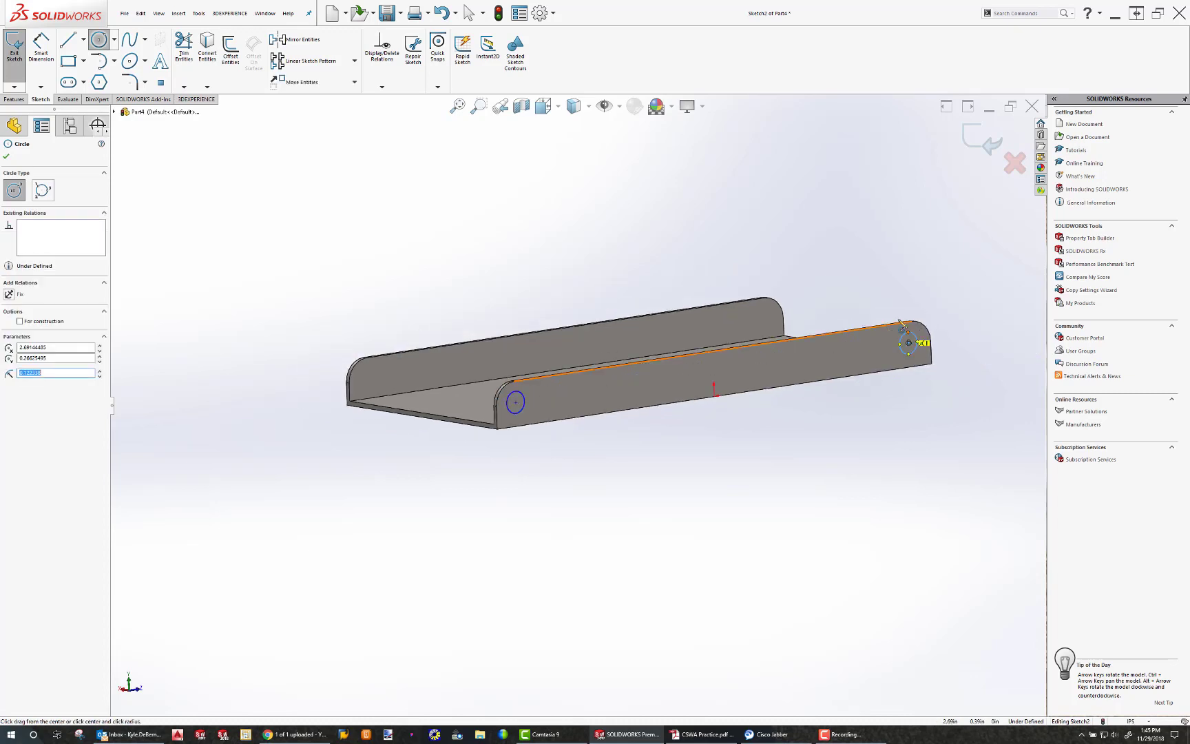
pyautogui.press('Escape')
# - Dimension the diameter of the circle at the wall's far end as 0.25 in
pyautogui.click(40, 48)
pyautogui.click(905, 335)
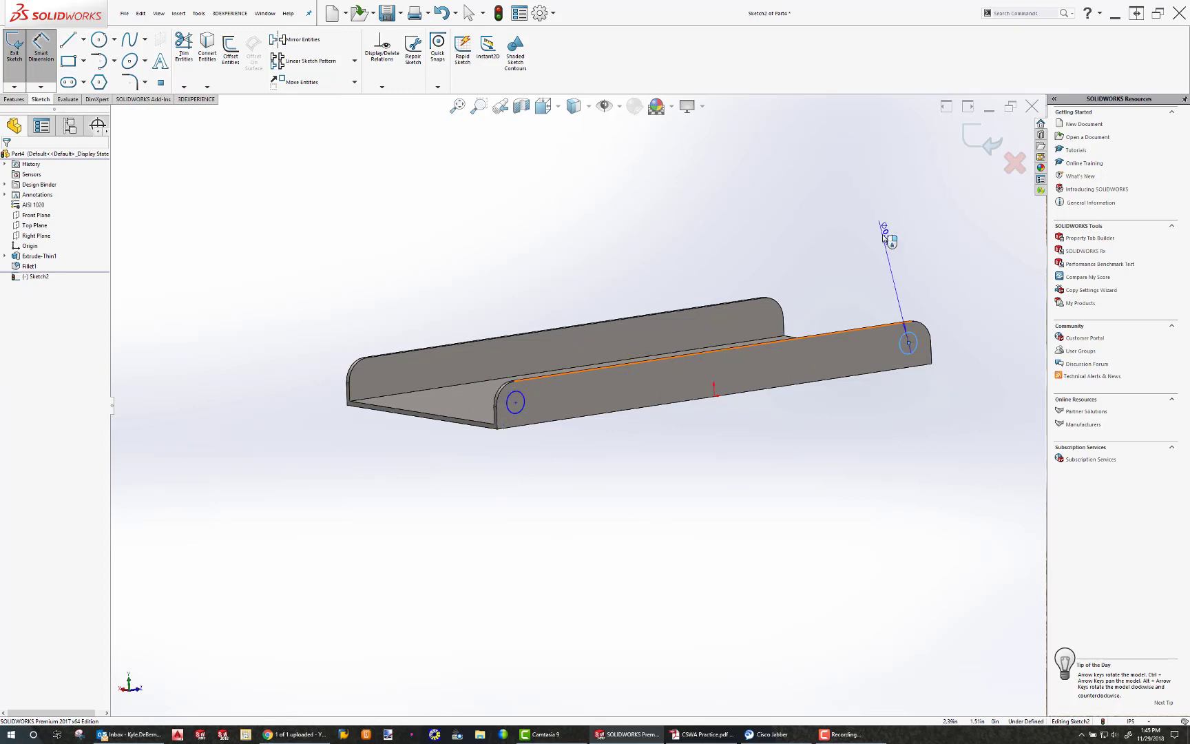
pyautogui.click(882, 238)
pyautogui.write('.250')
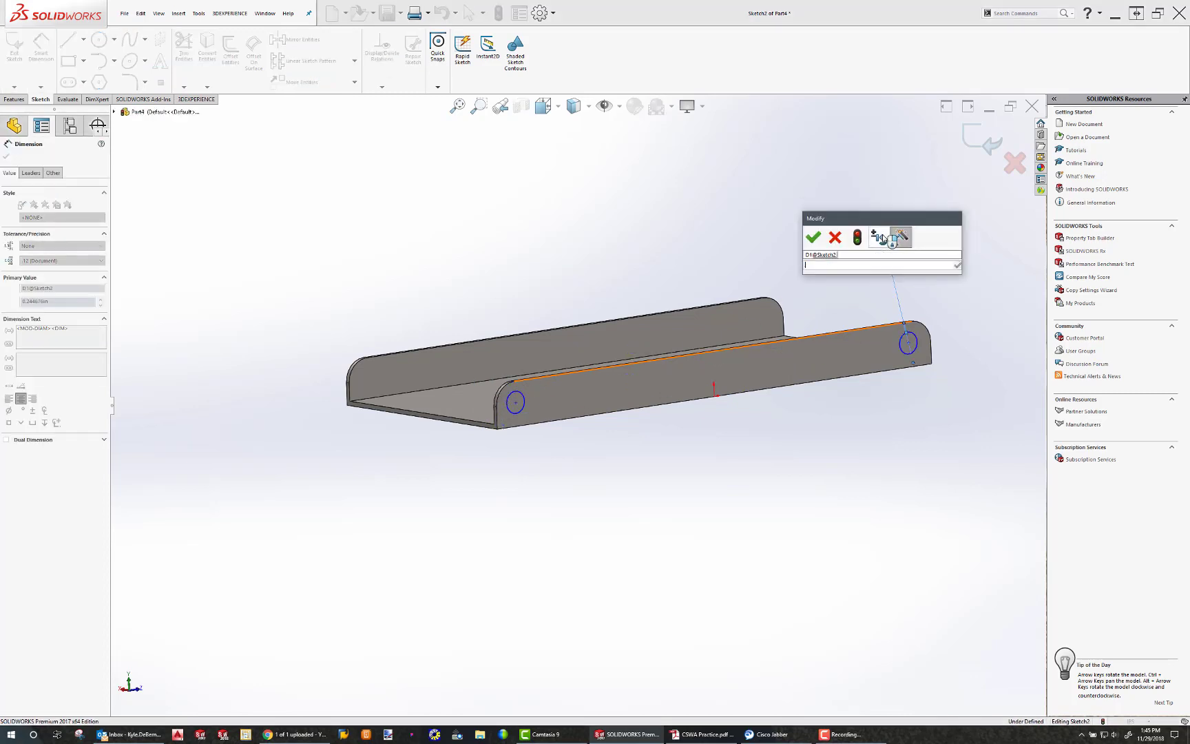
pyautogui.press('Return')
pyautogui.press('Escape')
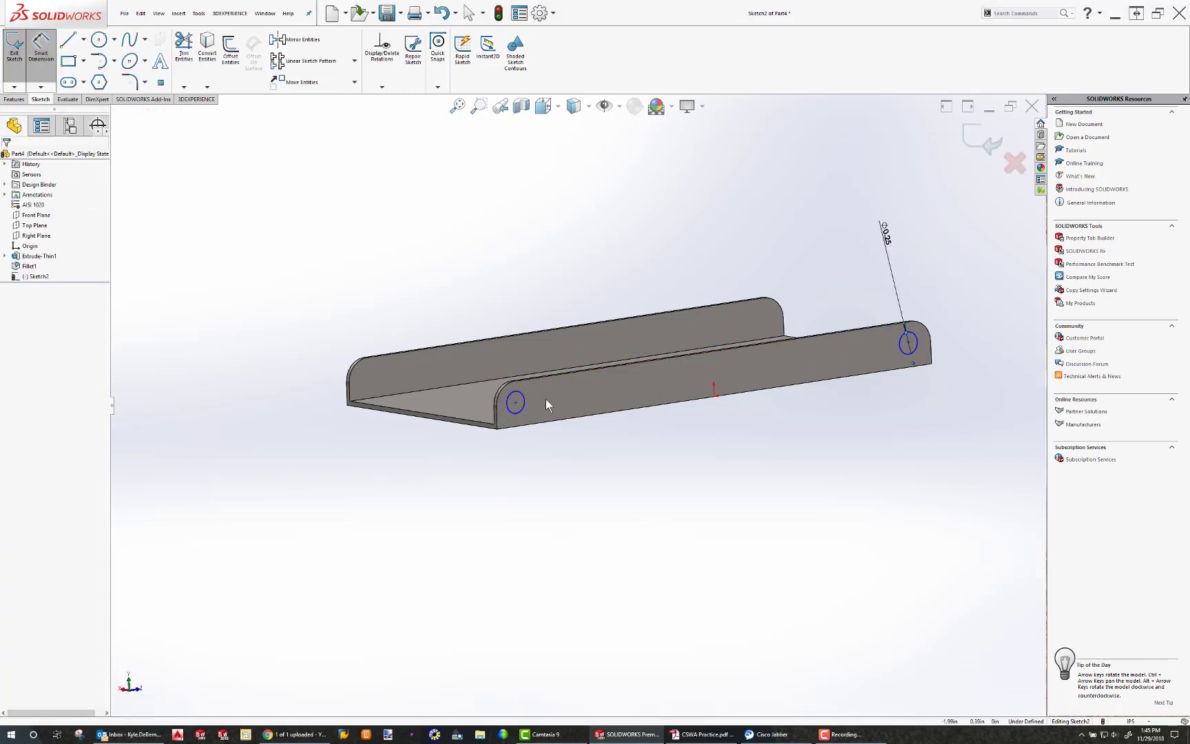
# - Add an equal relation between the two circles
pyautogui.click(524, 398)
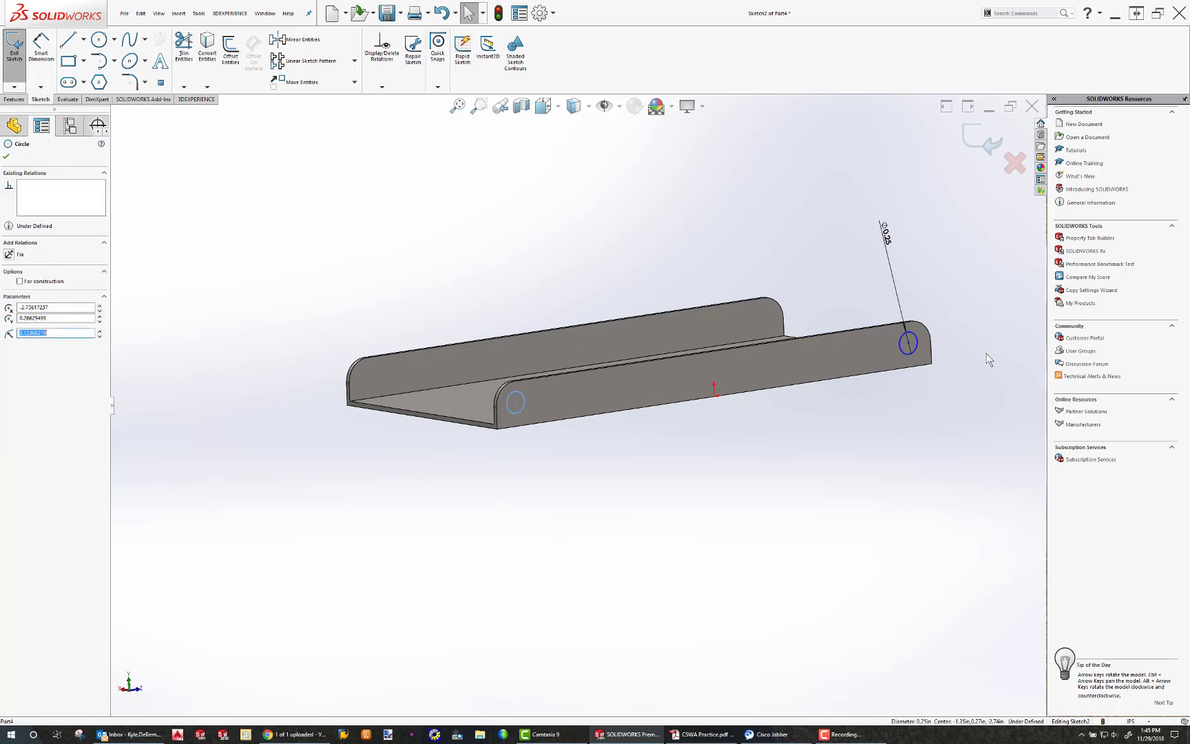
pyautogui.keyDown('ctrl'); pyautogui.click(918, 337); pyautogui.keyUp('ctrl')
pyautogui.click(15, 339)
pyautogui.press('Escape')
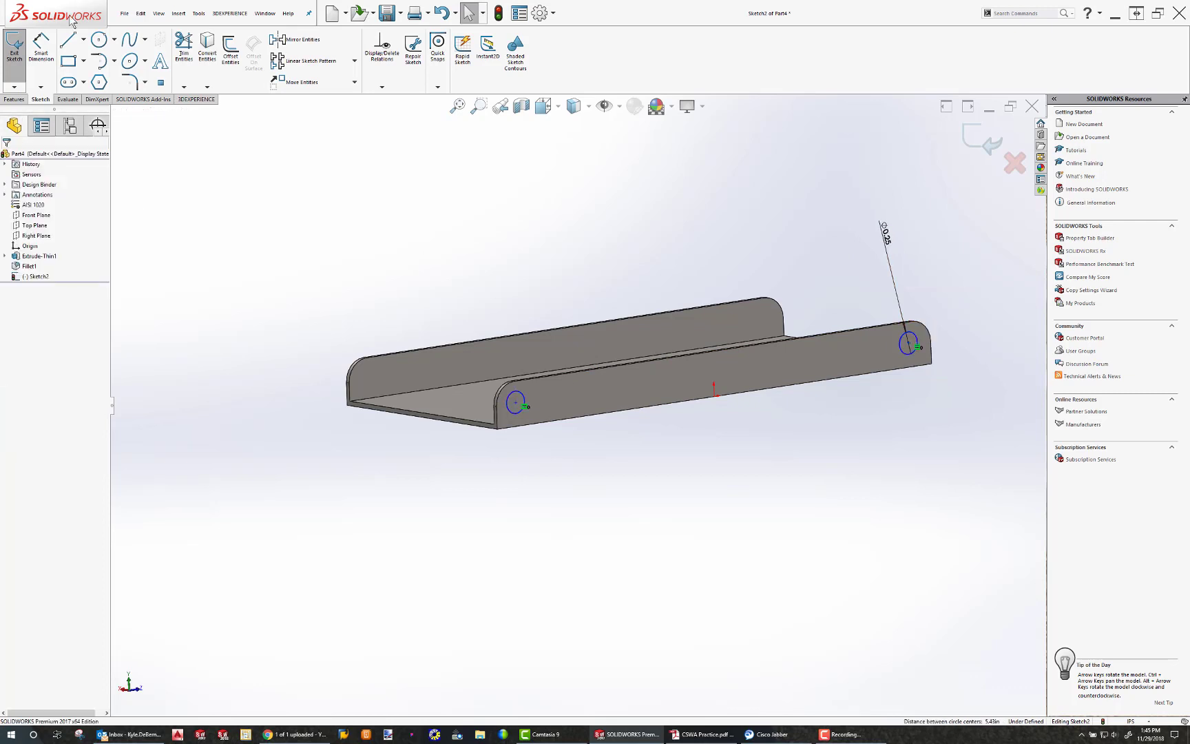
# - Draw a horizontal centerline connecting the centers of the two circles
pyautogui.click(83, 39)
pyautogui.click(82, 67)
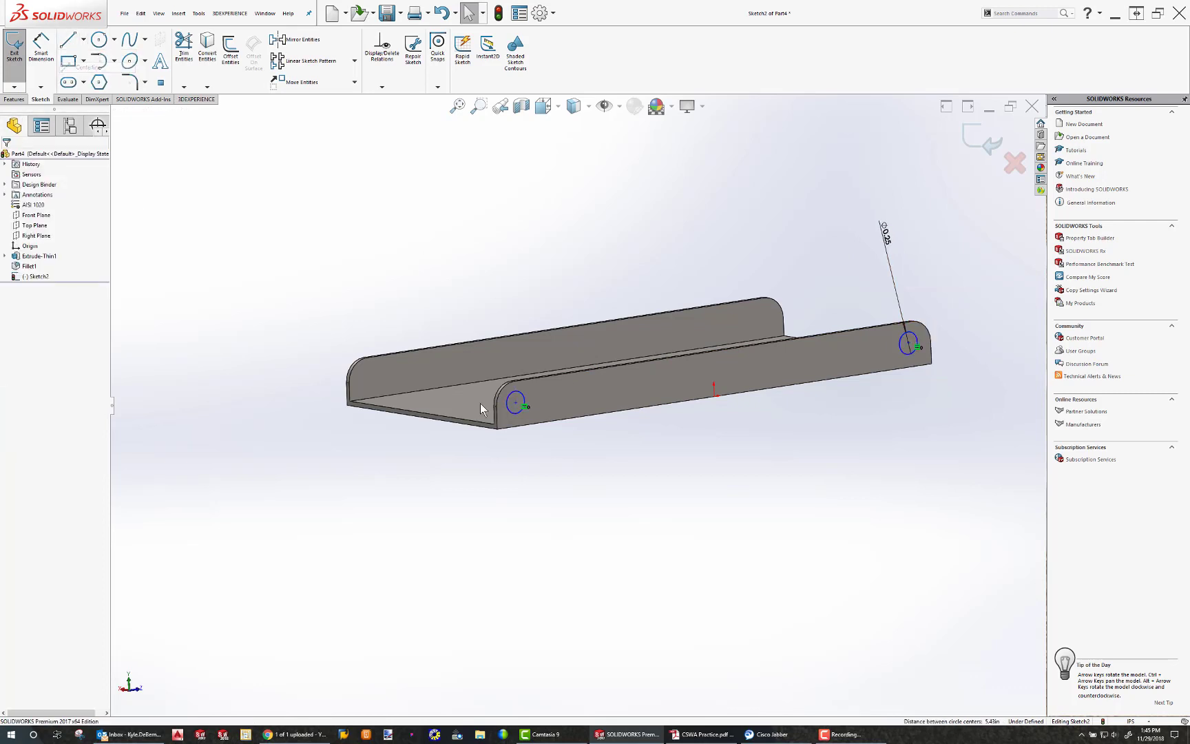
pyautogui.click(516, 403)
pyautogui.click(908, 344)
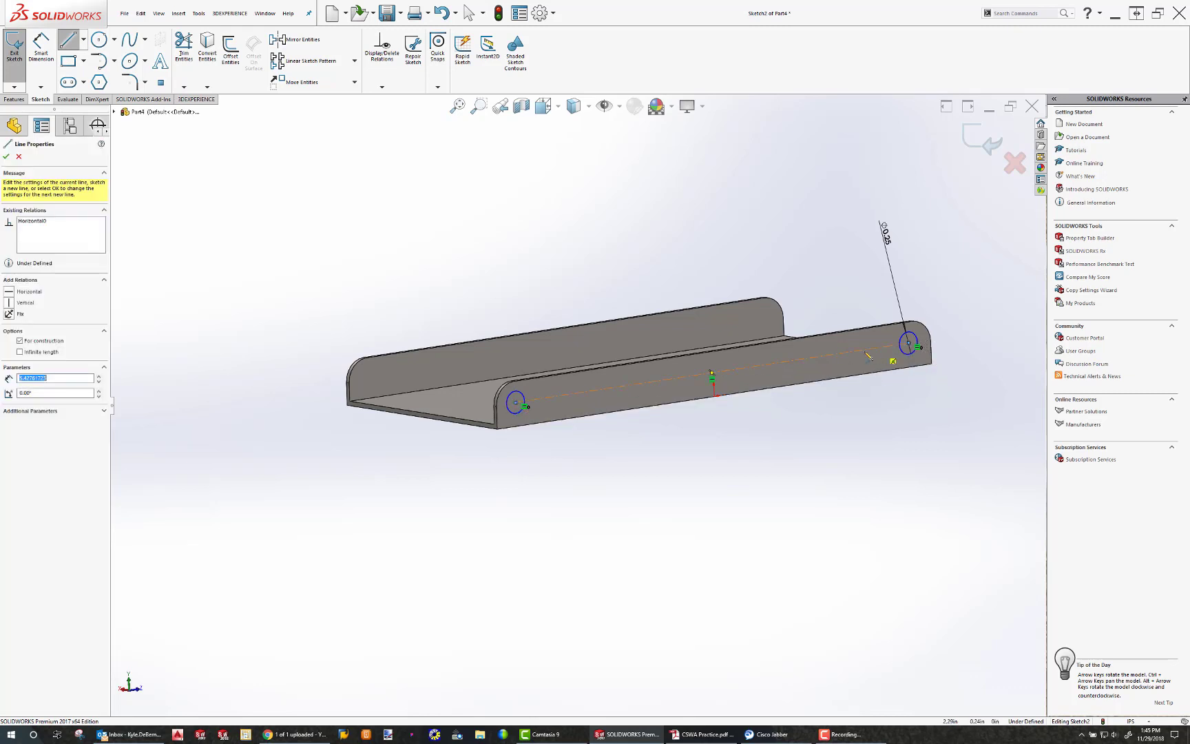
pyautogui.press('Escape')
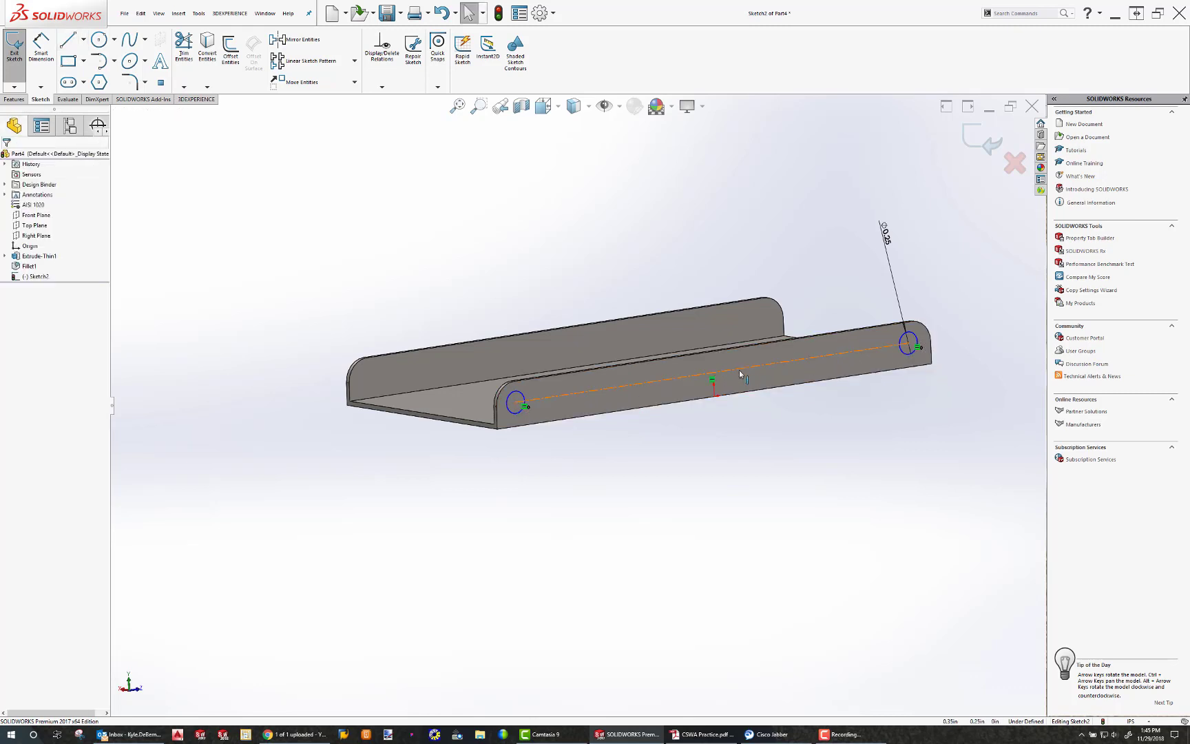
pyautogui.click(41, 48)
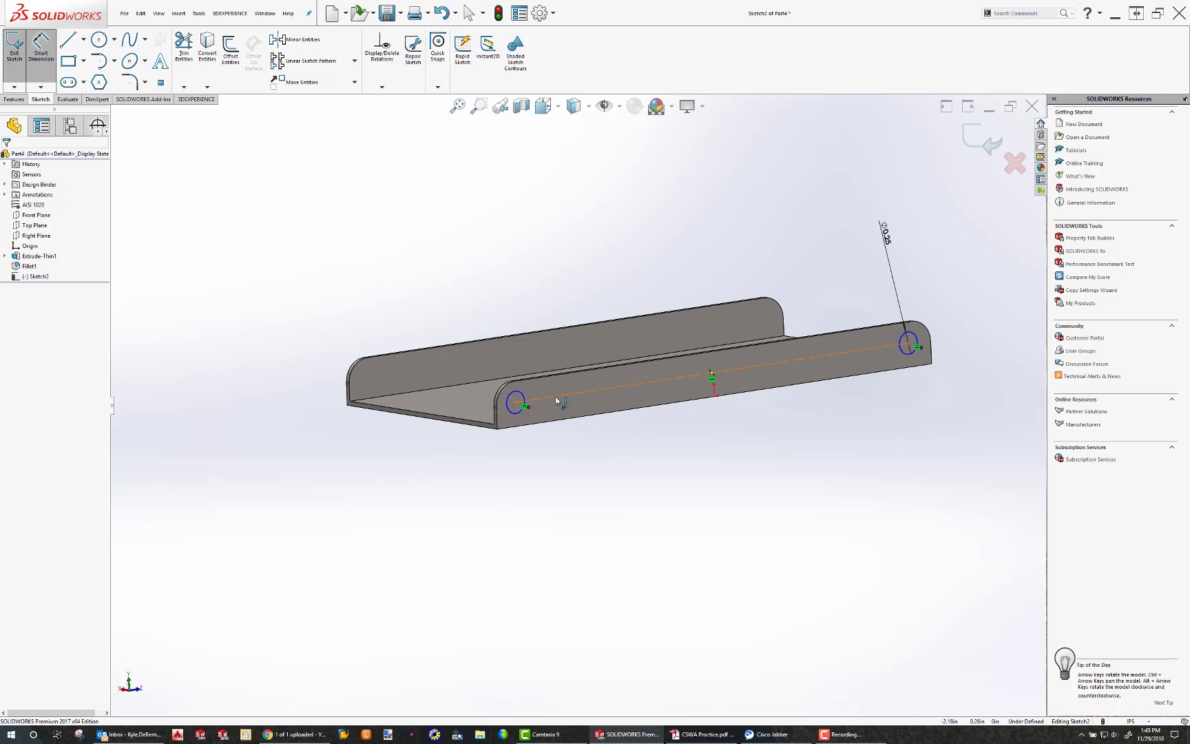
pyautogui.click(558, 401)
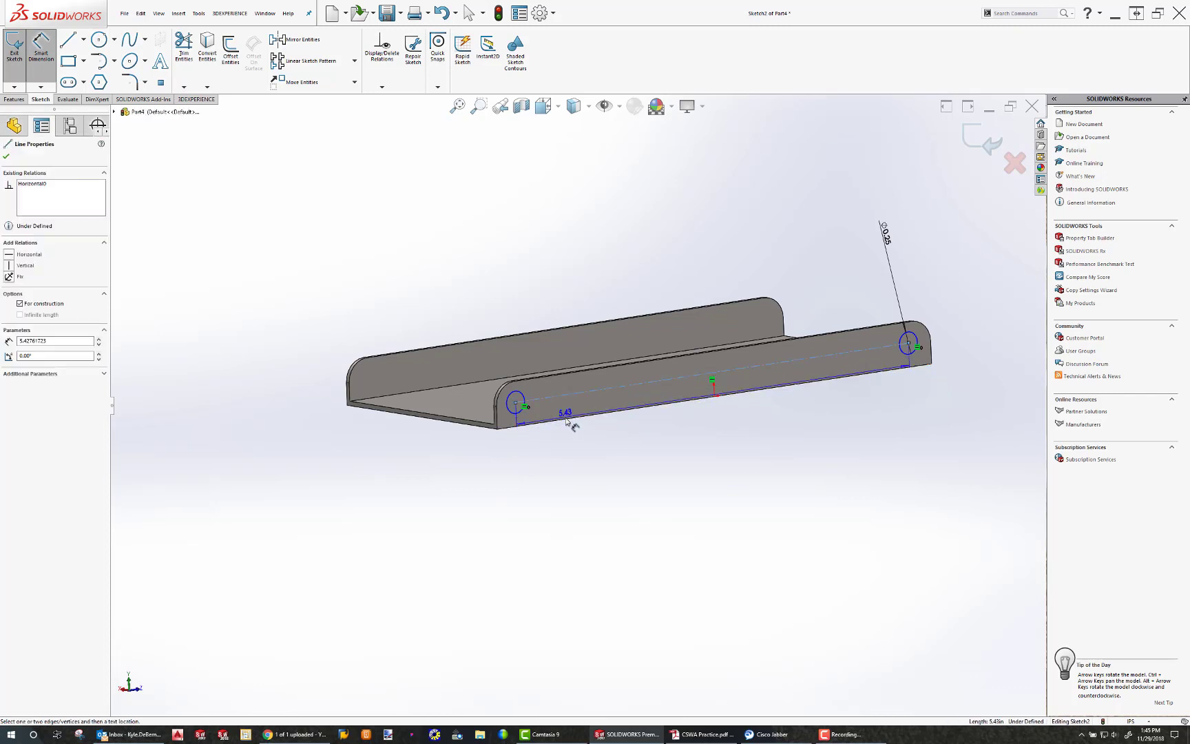
pyautogui.click(567, 419)
pyautogui.click(596, 445)
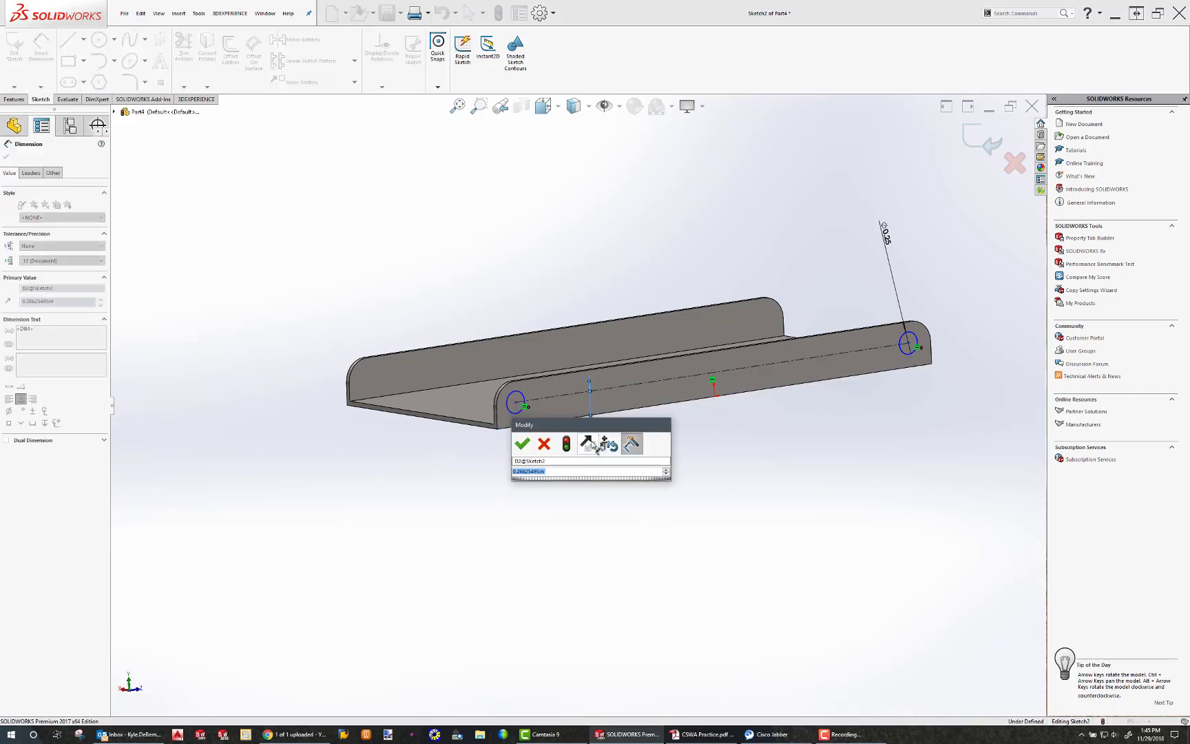
pyautogui.click(544, 443)
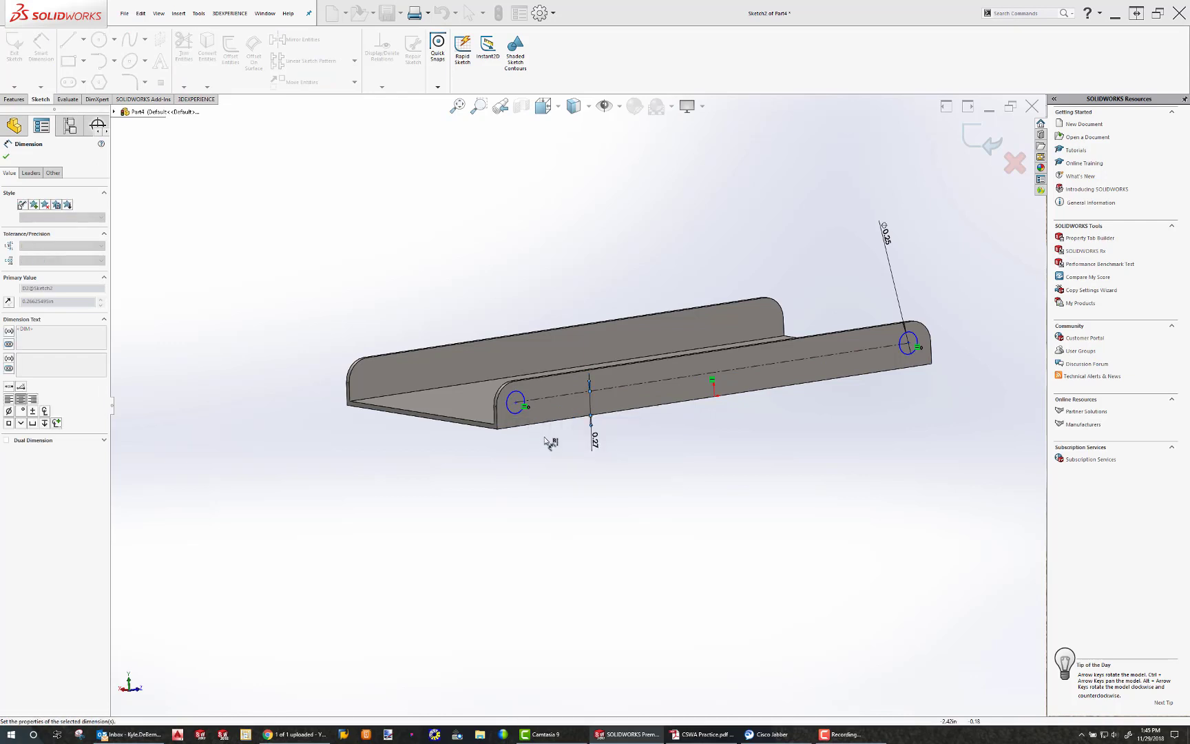
# - Dimension the centerline 0.25 in from the upper edge of the side wall
pyautogui.click(603, 390)
pyautogui.click(612, 380)
pyautogui.write('.25')
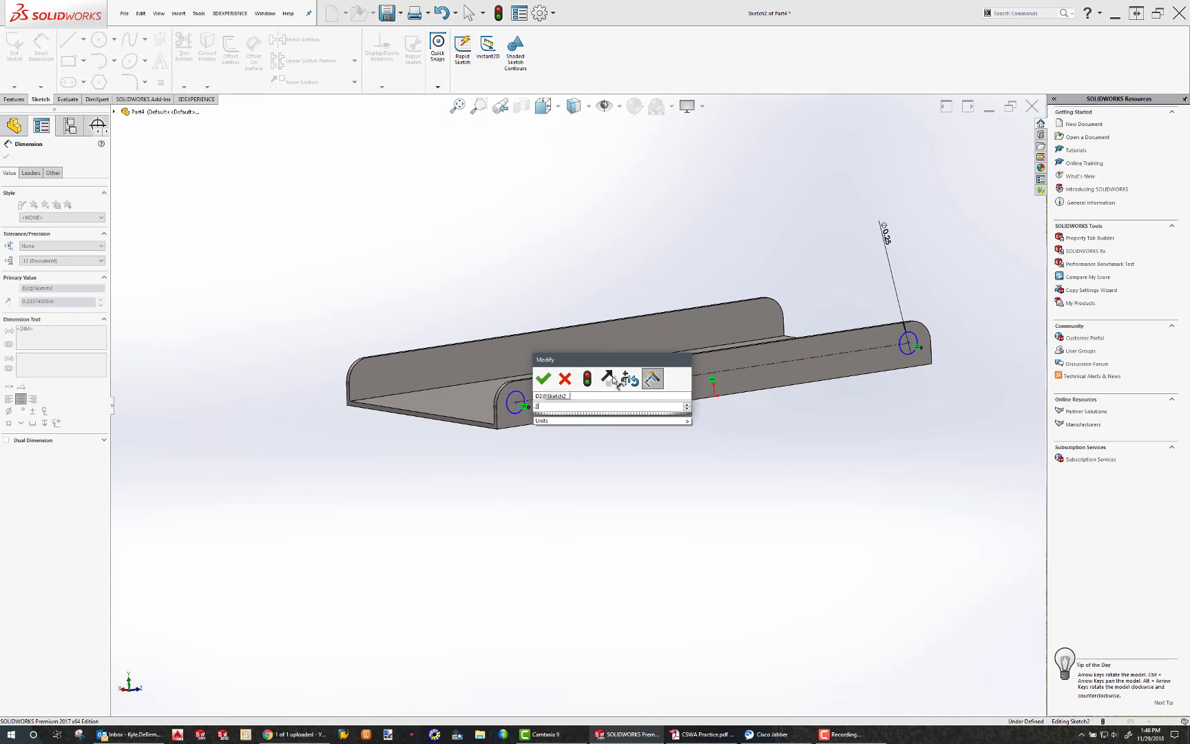
pyautogui.press('Return')
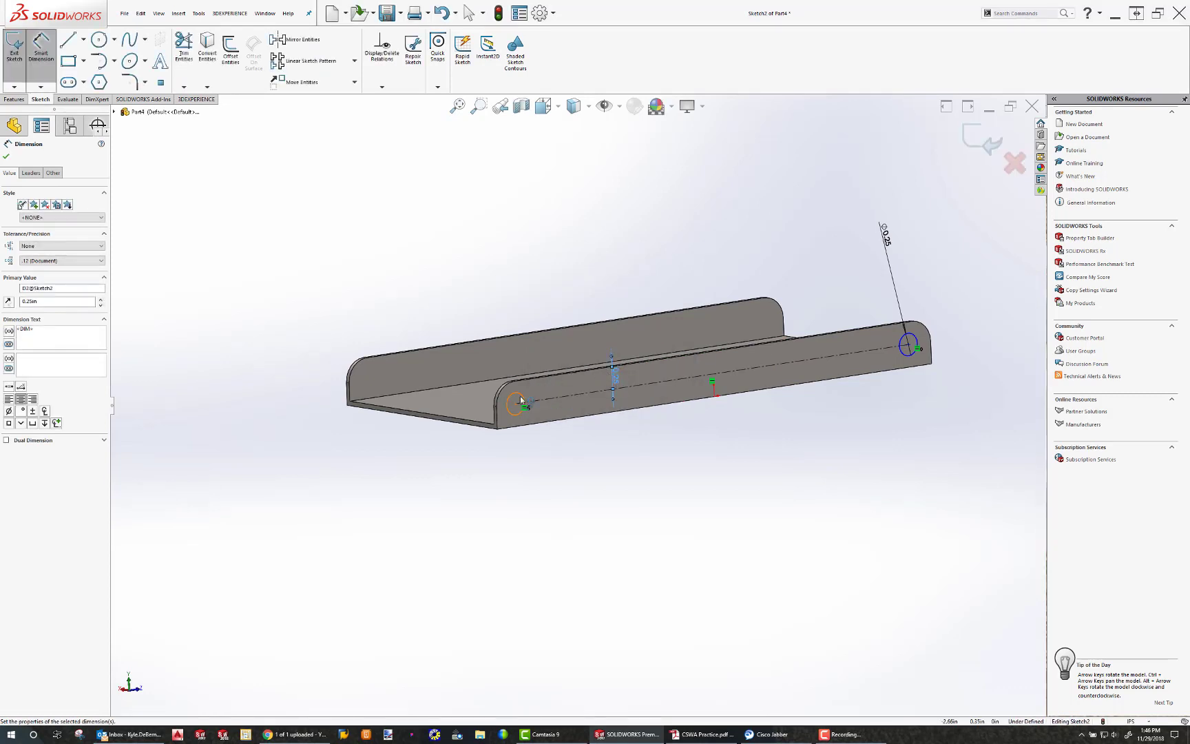
# - Dimension the center of the near-end circle 0.25 in from the vertical end edge of the side wall
pyautogui.scroll(4, 559, 413)
pyautogui.scroll(-6, 557, 413)
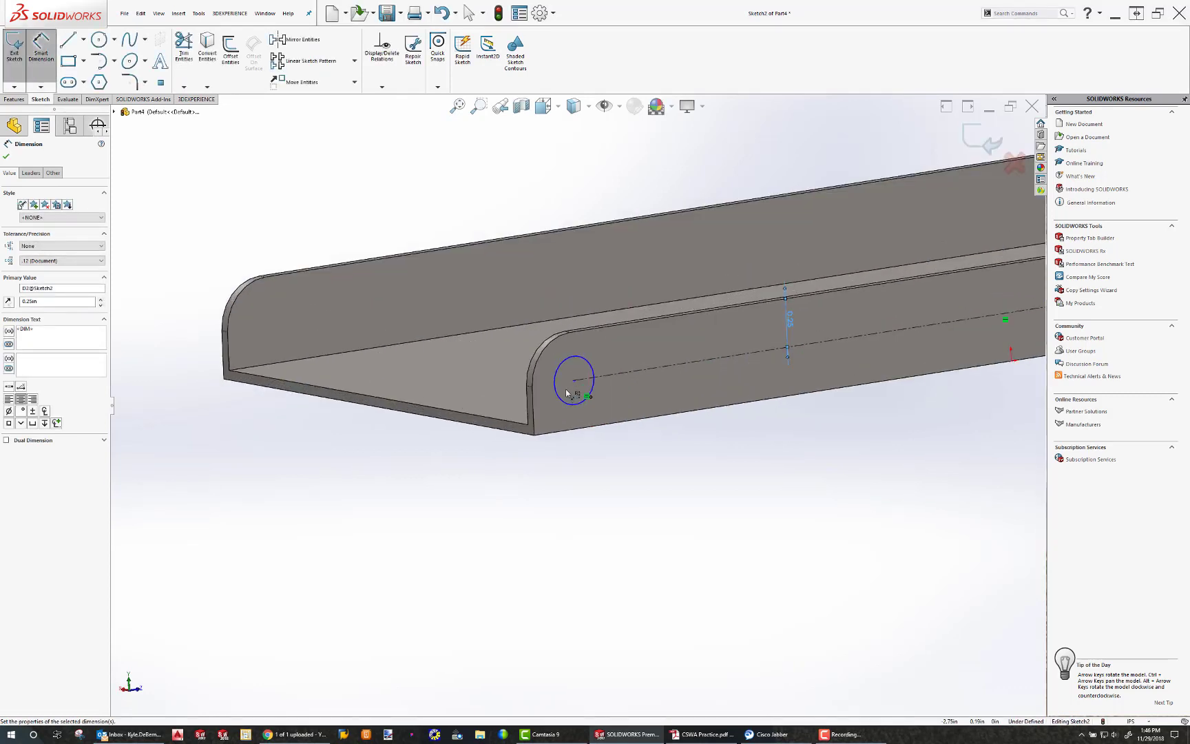
pyautogui.click(575, 382)
pyautogui.click(534, 398)
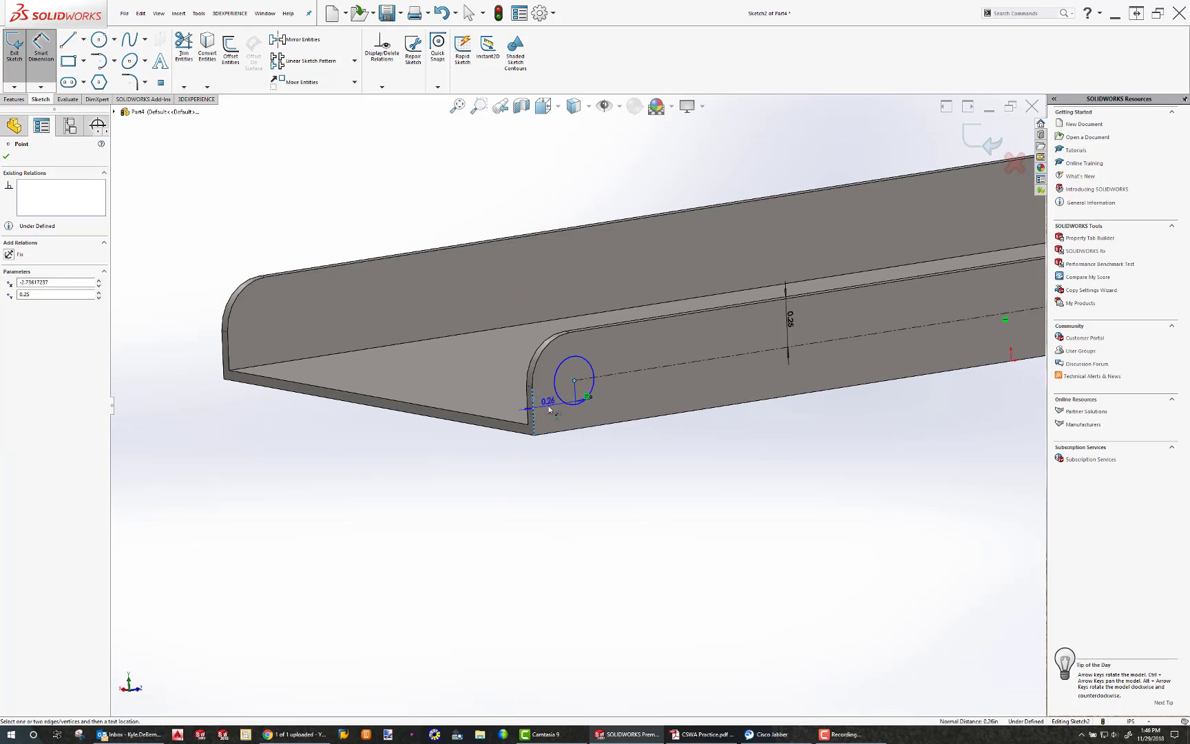
pyautogui.click(548, 409)
pyautogui.press('Return')
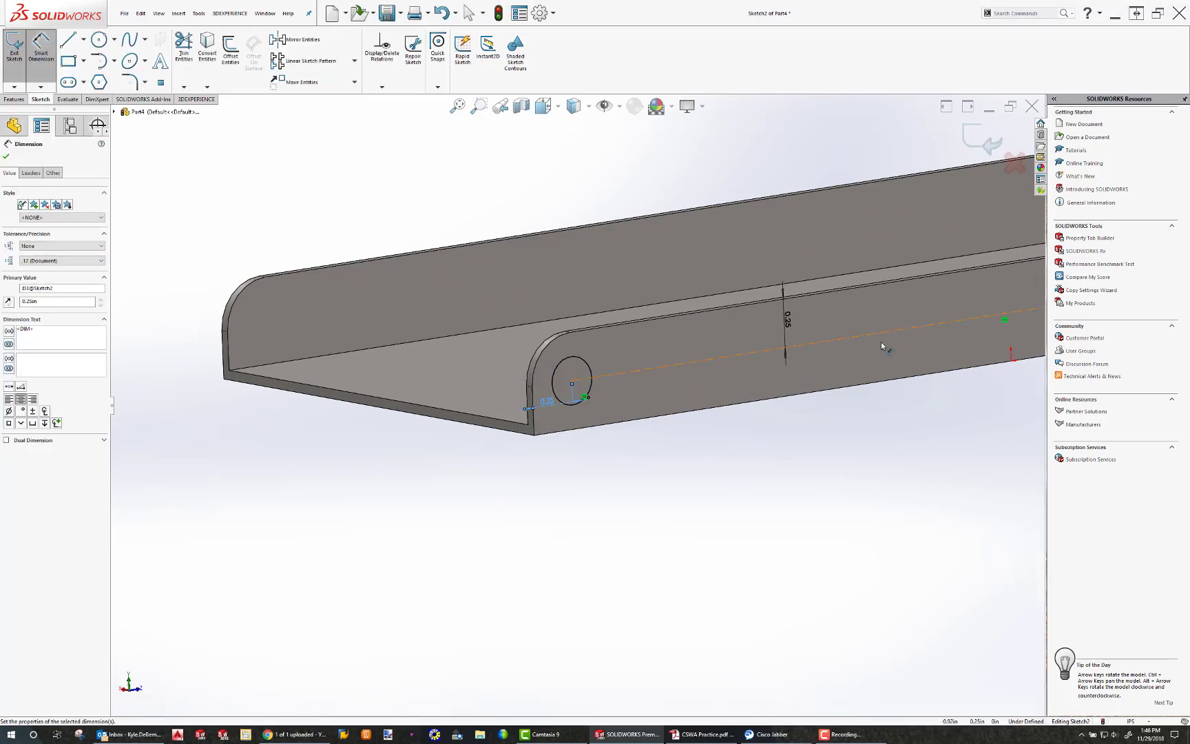
# - Dimension the center of the far-end circle 0.25 in from the wall's far vertical end edge
pyautogui.scroll(3, 895, 341)
pyautogui.scroll(-5, 921, 341)
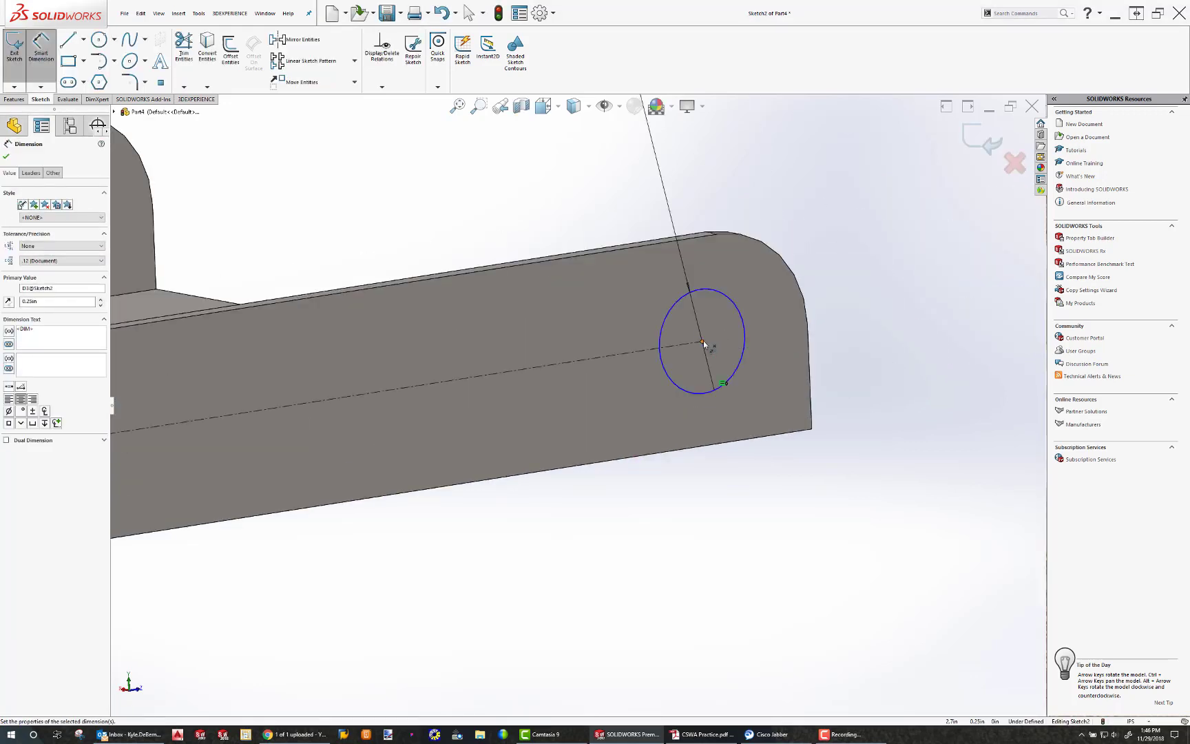
pyautogui.click(703, 341)
pyautogui.click(812, 379)
pyautogui.click(770, 386)
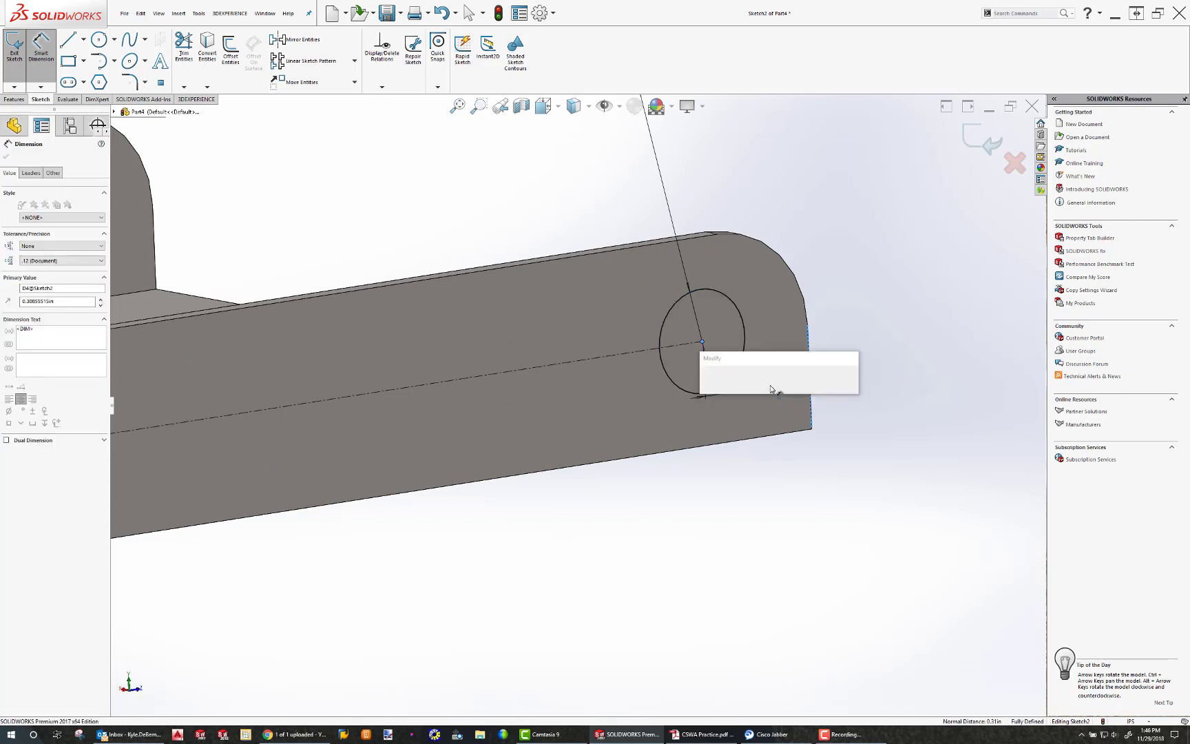
pyautogui.write('0.25')
pyautogui.press('Return')
pyautogui.scroll(5, 386, 372)
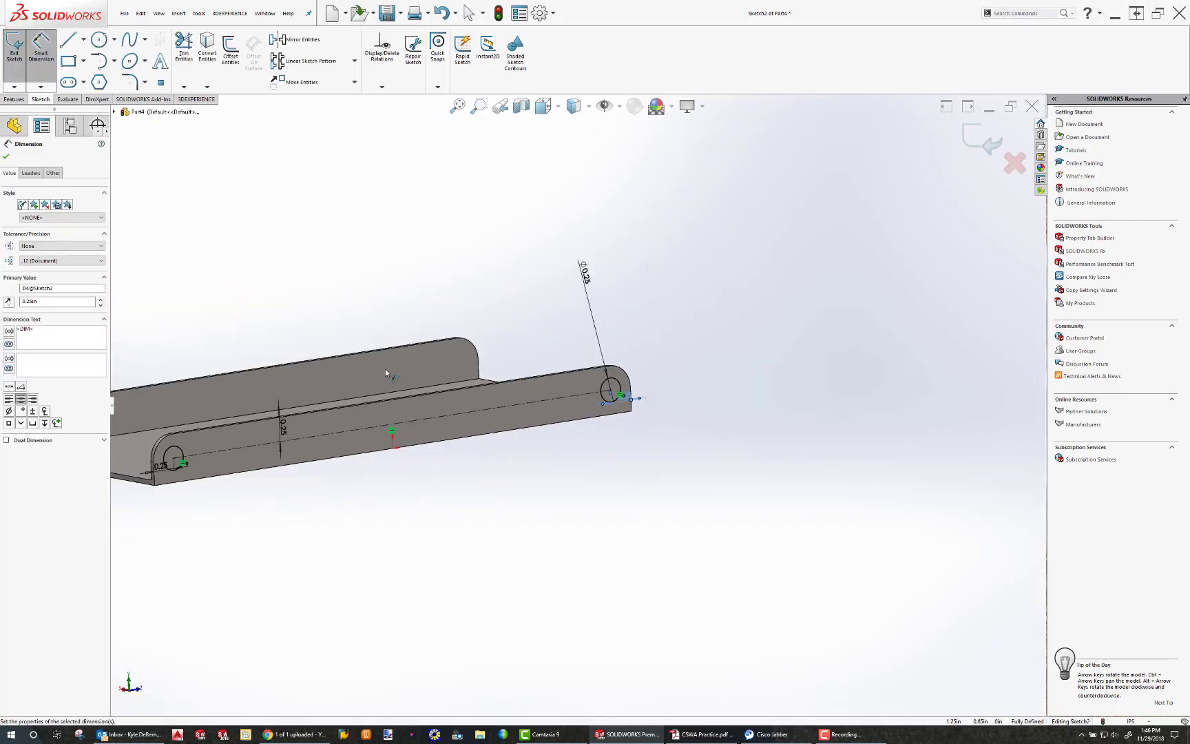
# - Cut the two circles through all so the holes pass through both side walls
pyautogui.click(14, 99)
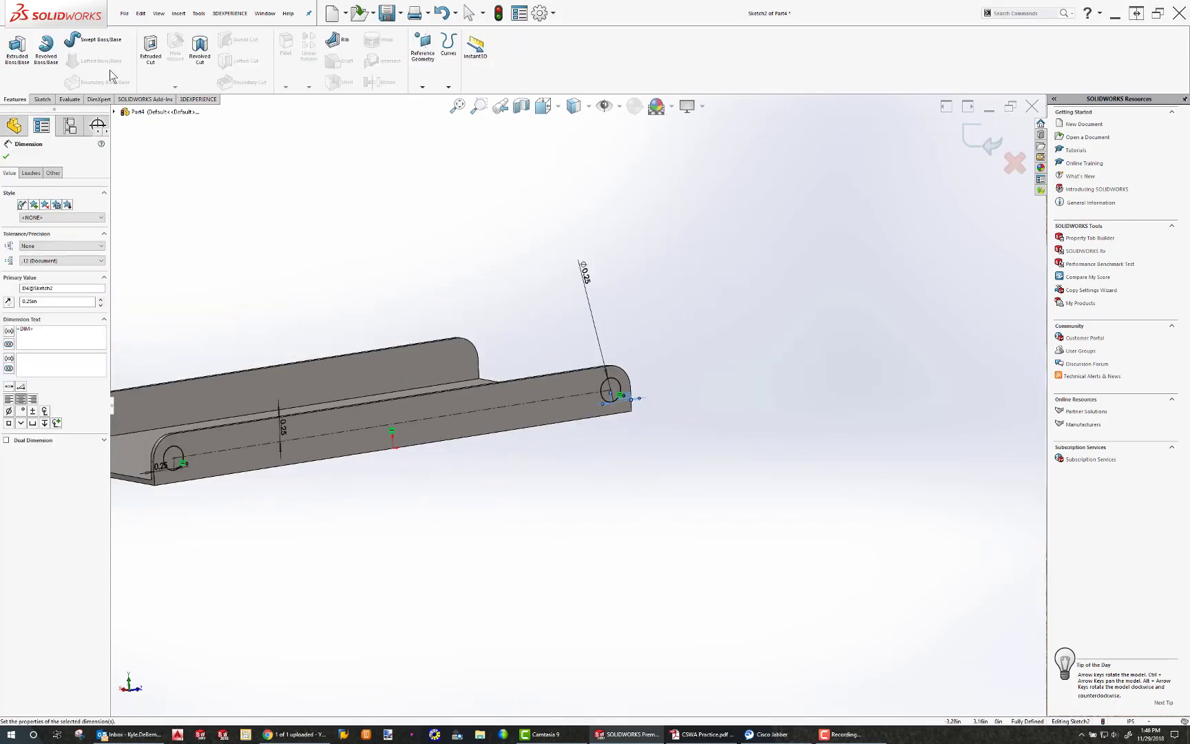
pyautogui.click(146, 55)
pyautogui.click(61, 212)
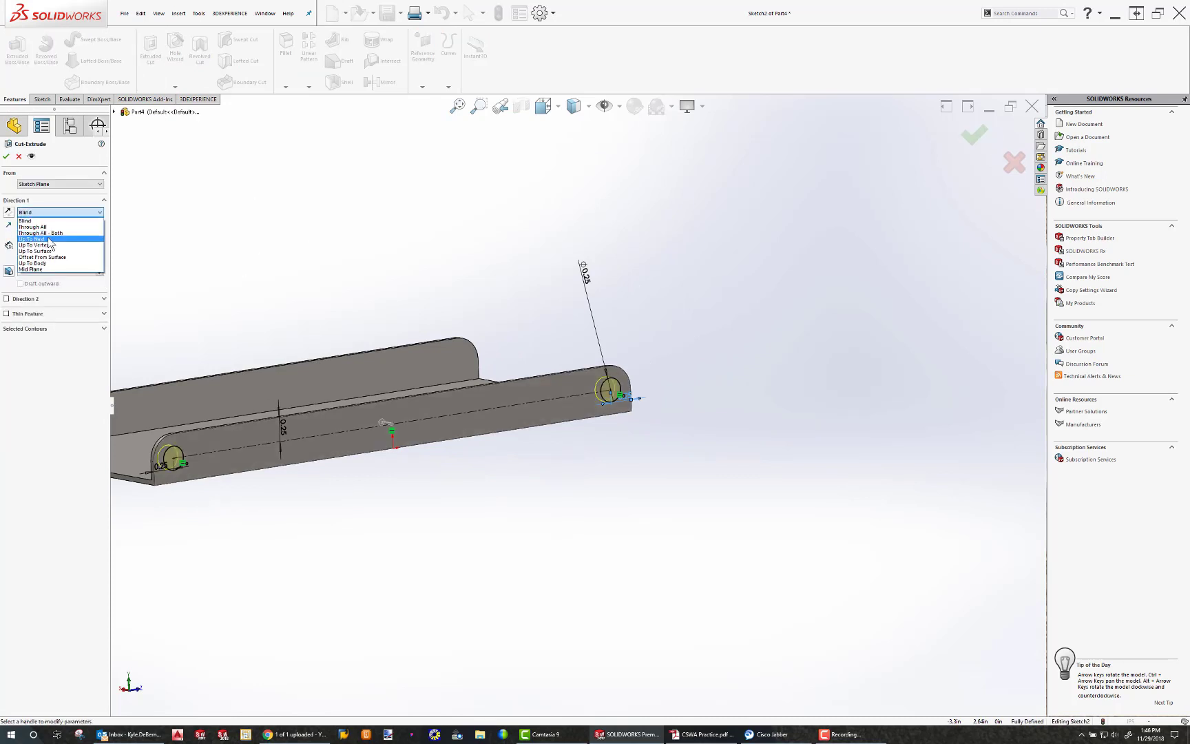
pyautogui.click(45, 227)
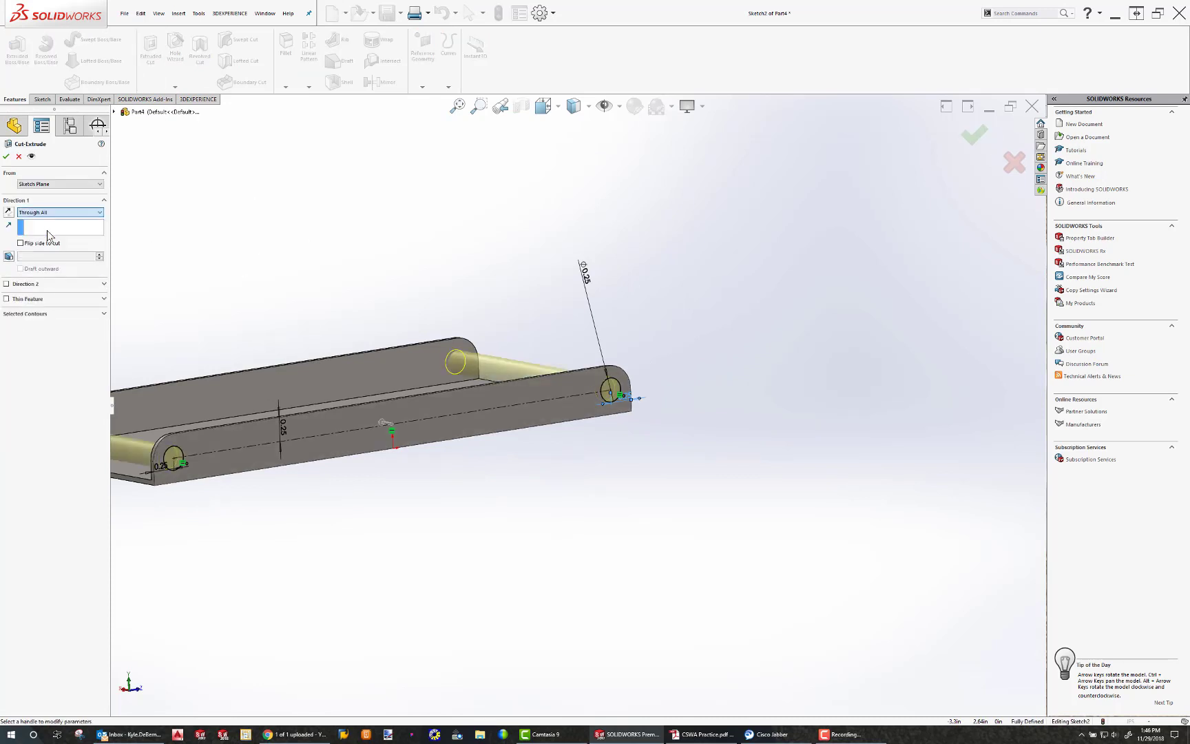
pyautogui.click(5, 157)
# - Fillet the two long inner edges where the side walls meet the base with a 0.025 in radius
pyautogui.moveTo(338, 336); pyautogui.dragTo(286, 336, button='middle')
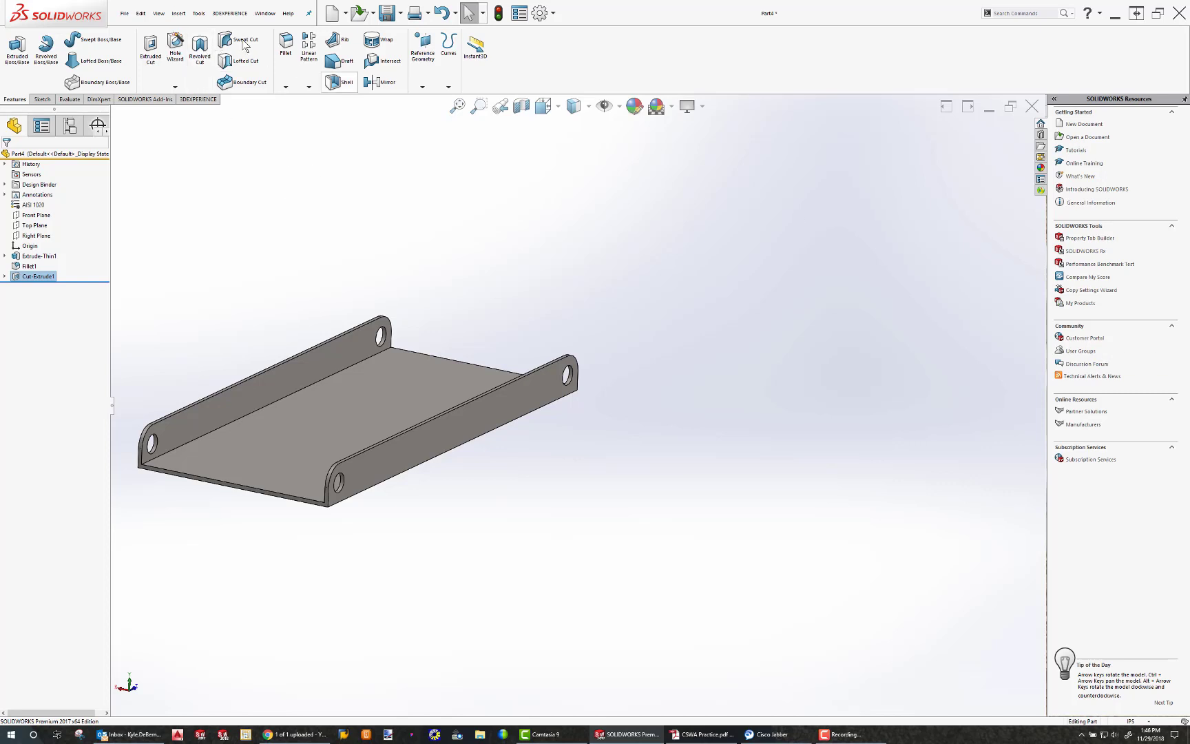
pyautogui.click(285, 44)
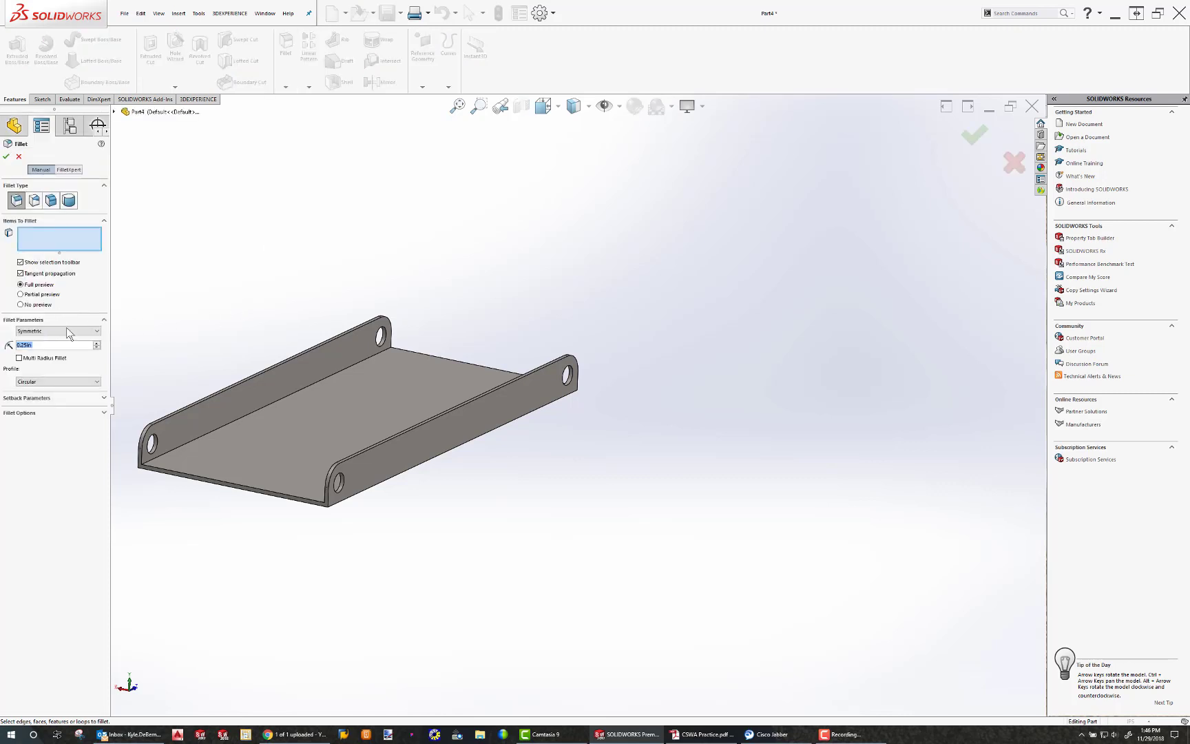
pyautogui.write('0.025')
pyautogui.press('Return')
pyautogui.click(243, 415)
pyautogui.moveTo(322, 454); pyautogui.dragTo(408, 458, button='middle')
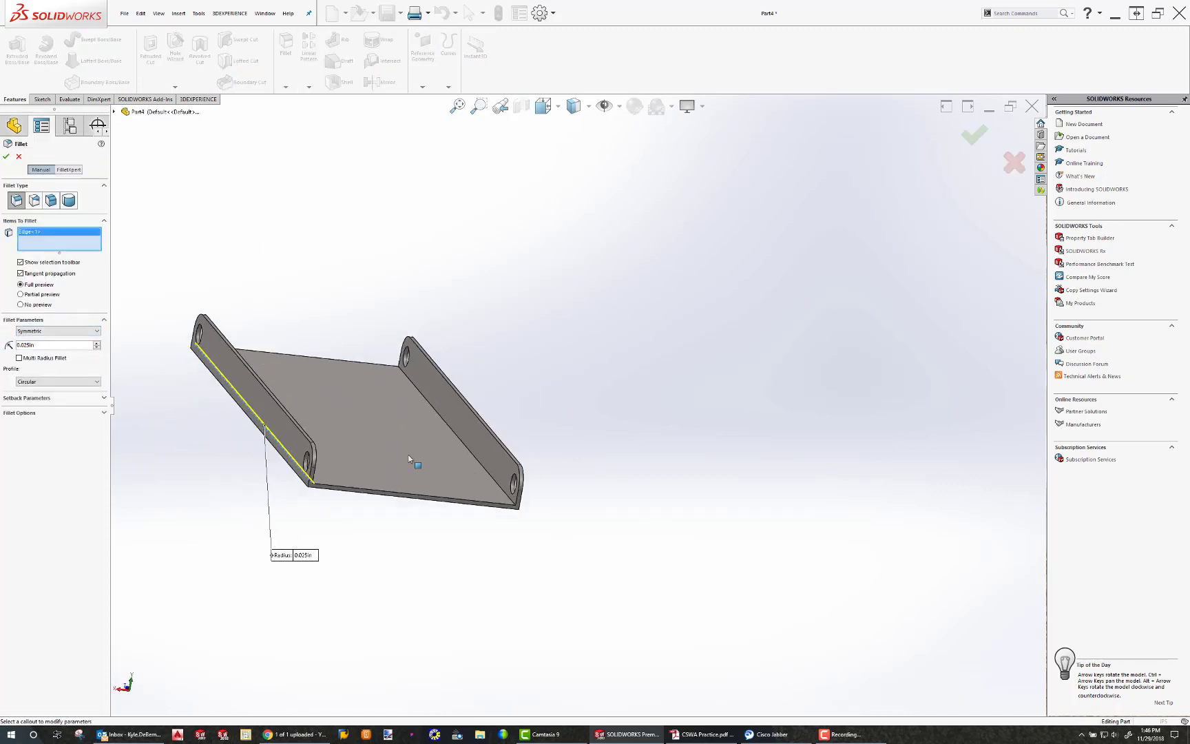
pyautogui.click(490, 471)
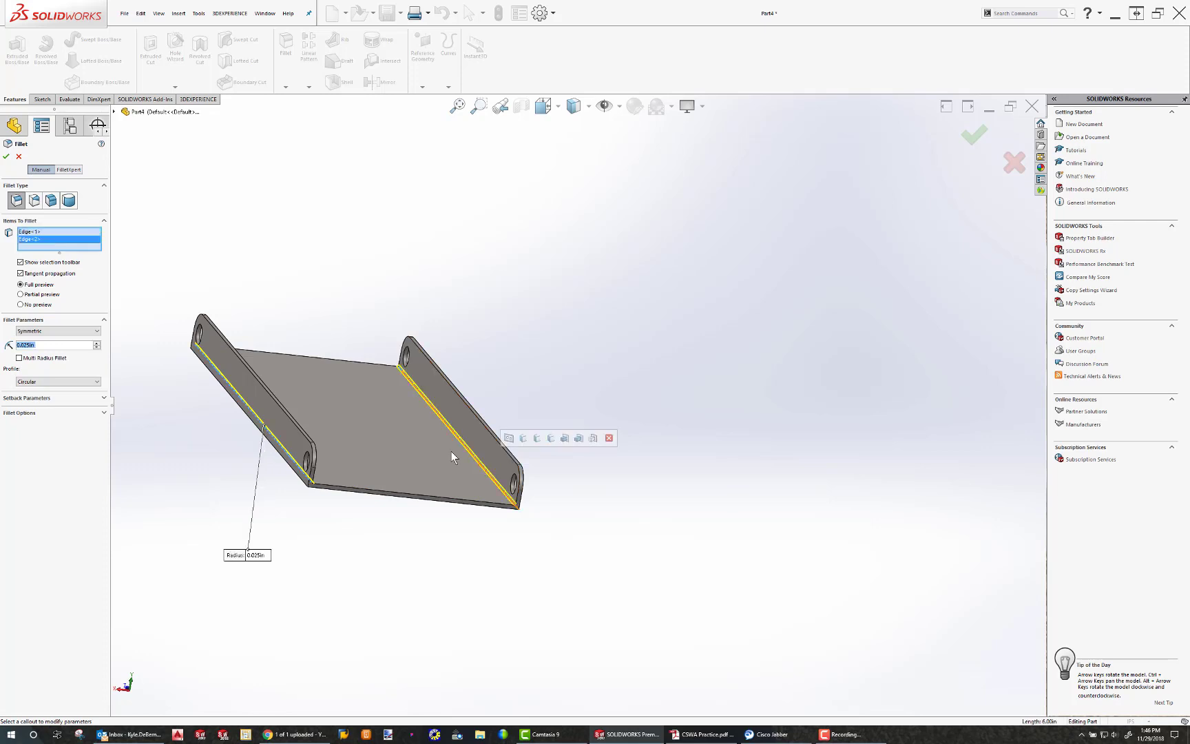
pyautogui.click(5, 156)
# - Save the part as Lower Base in the temp folder
pyautogui.moveTo(351, 441); pyautogui.dragTo(234, 437, button='middle')
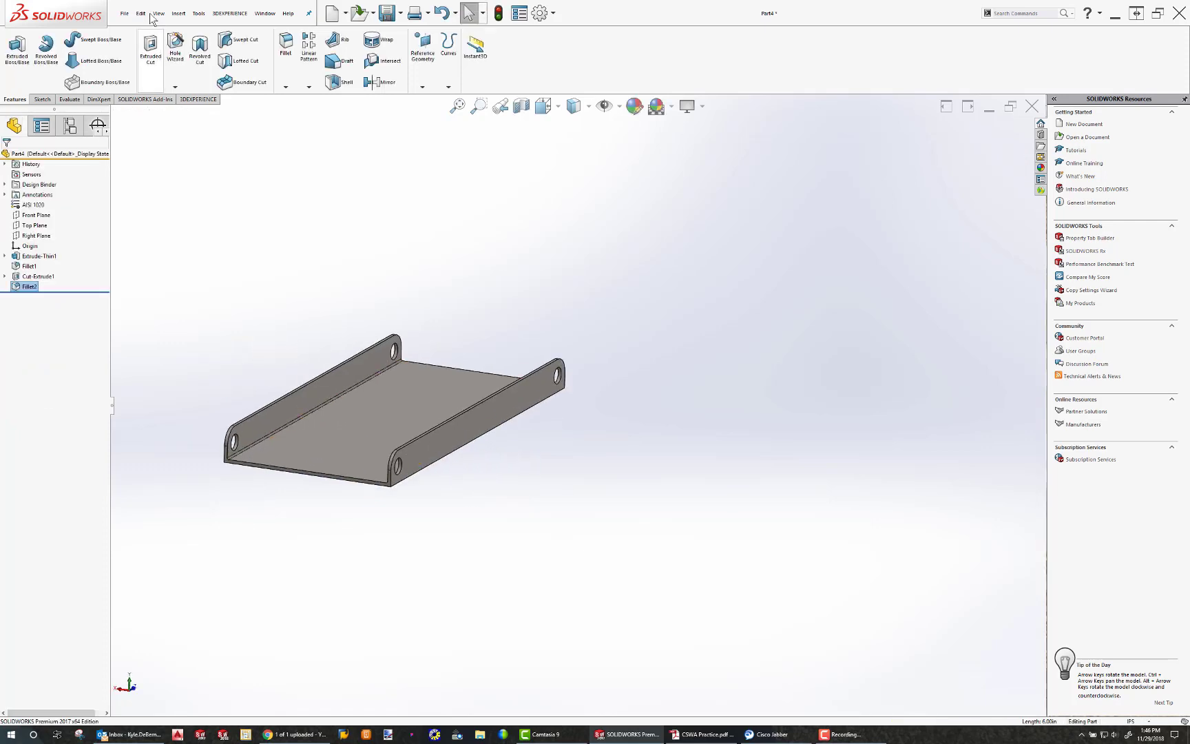
pyautogui.click(124, 13)
pyautogui.click(159, 119)
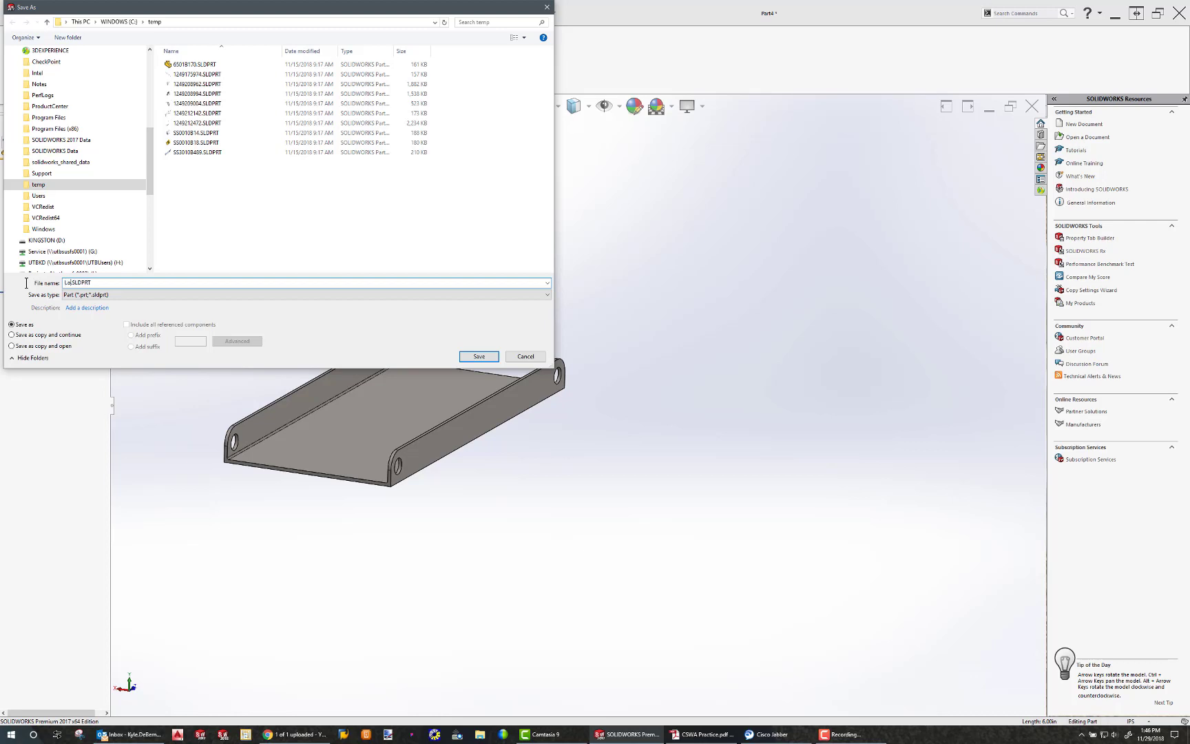
pyautogui.write('Lower Base')
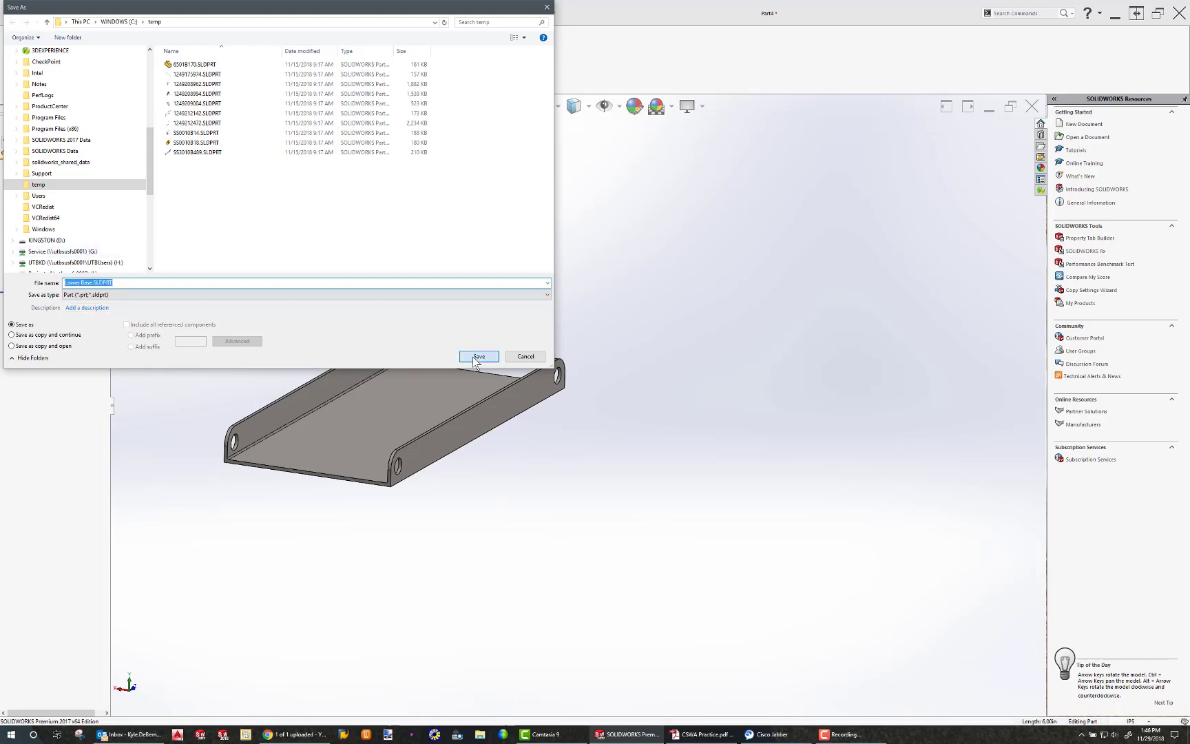
pyautogui.click(479, 356)
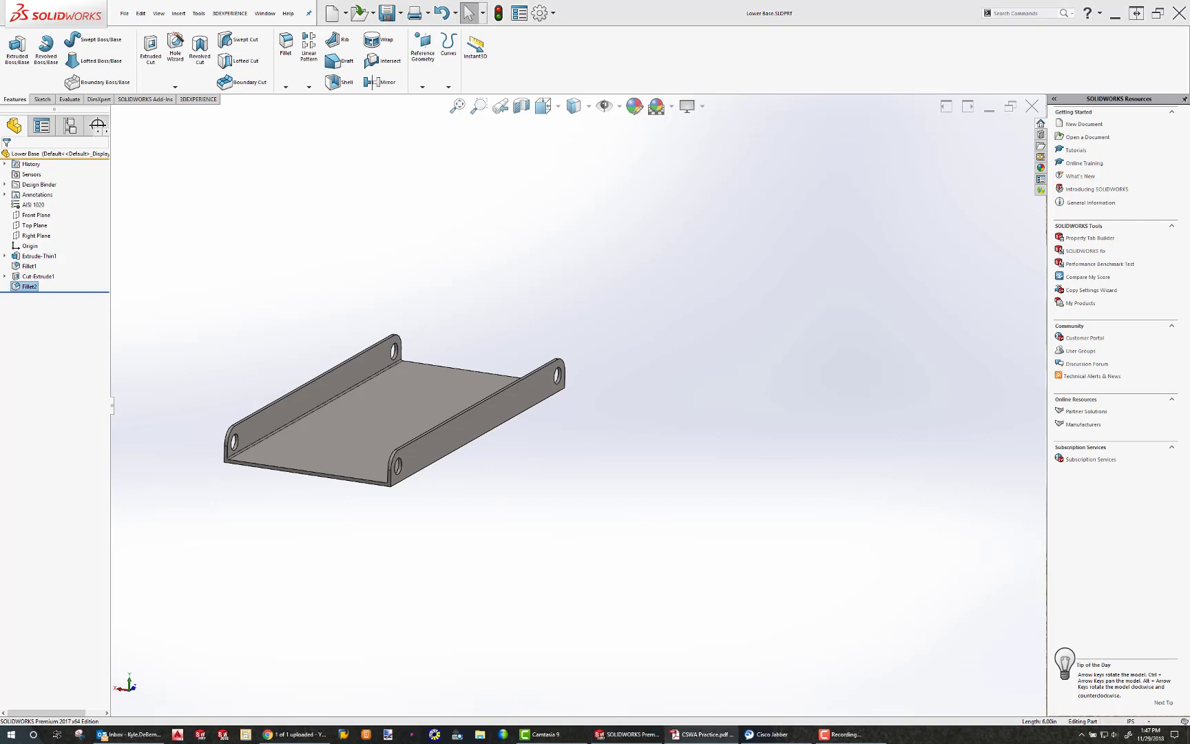
# - Save the part under the new name Upper Base in the temp folder
pyautogui.click(409, 252)
pyautogui.click(124, 13)
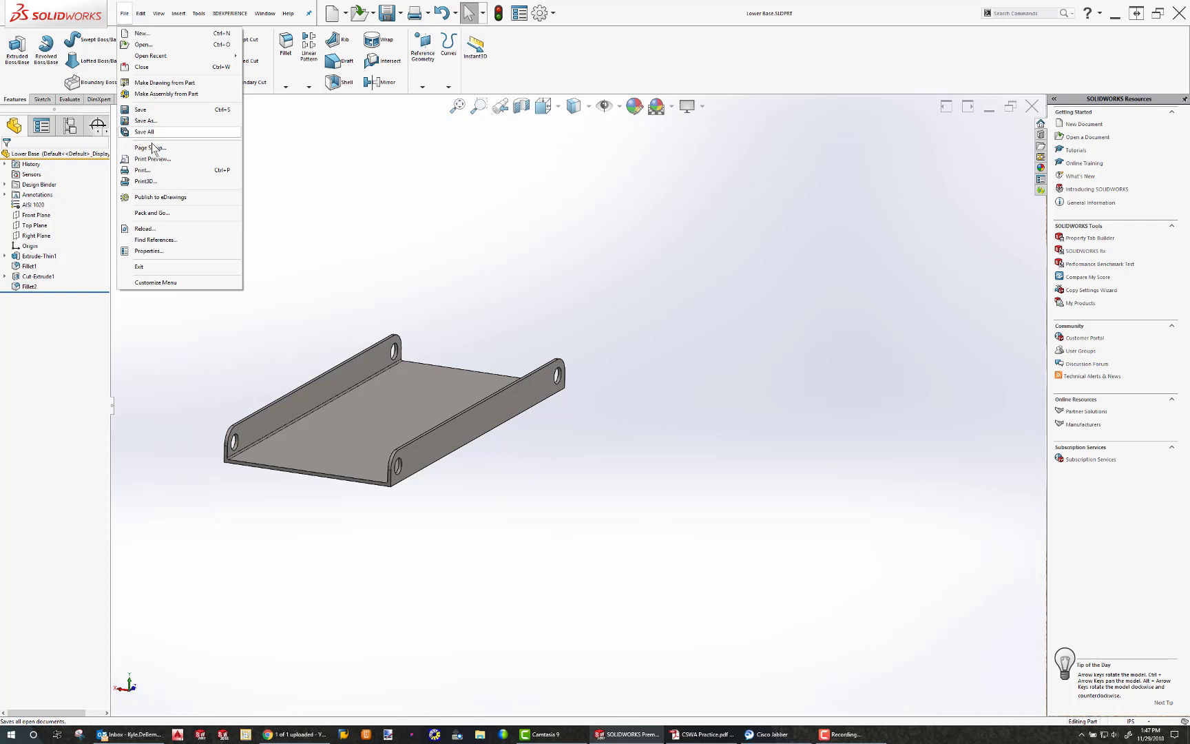
pyautogui.click(157, 118)
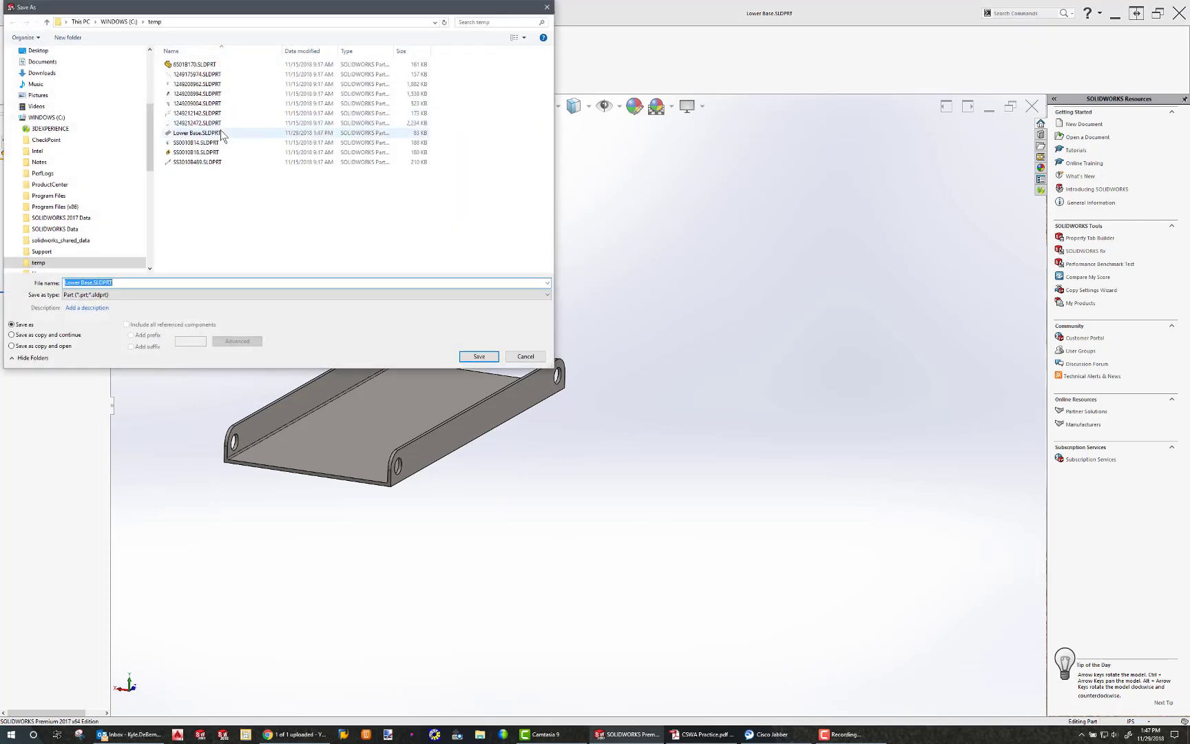
pyautogui.click(80, 282)
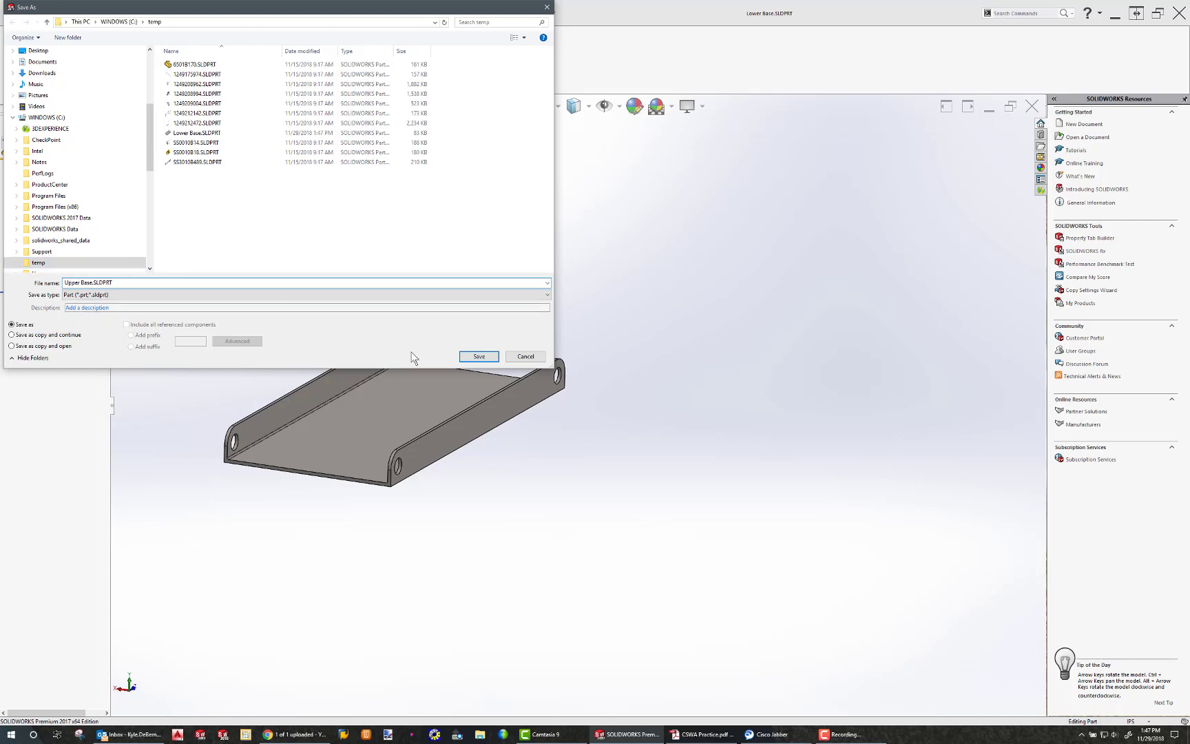
pyautogui.click(478, 356)
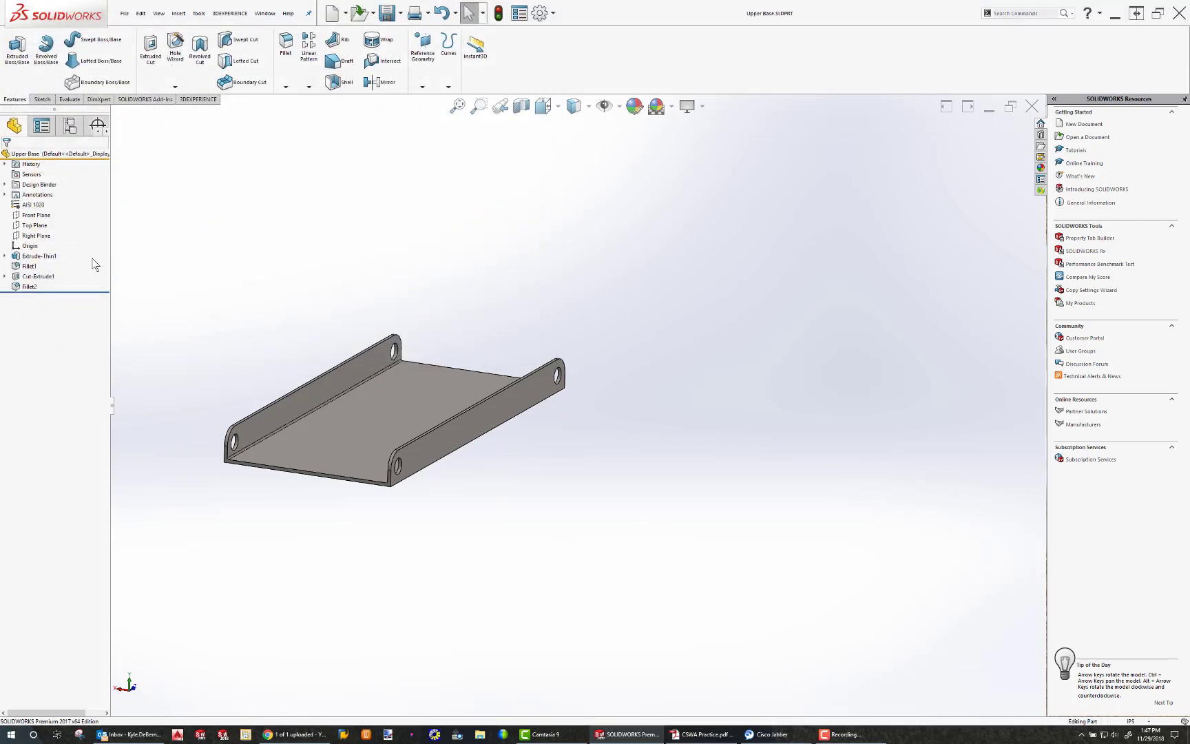
# - Edit the thin extrusion's profile sketch, set the channel's base width to 2.5 in and rebuild the part
pyautogui.click(39, 256)
pyautogui.click(49, 224)
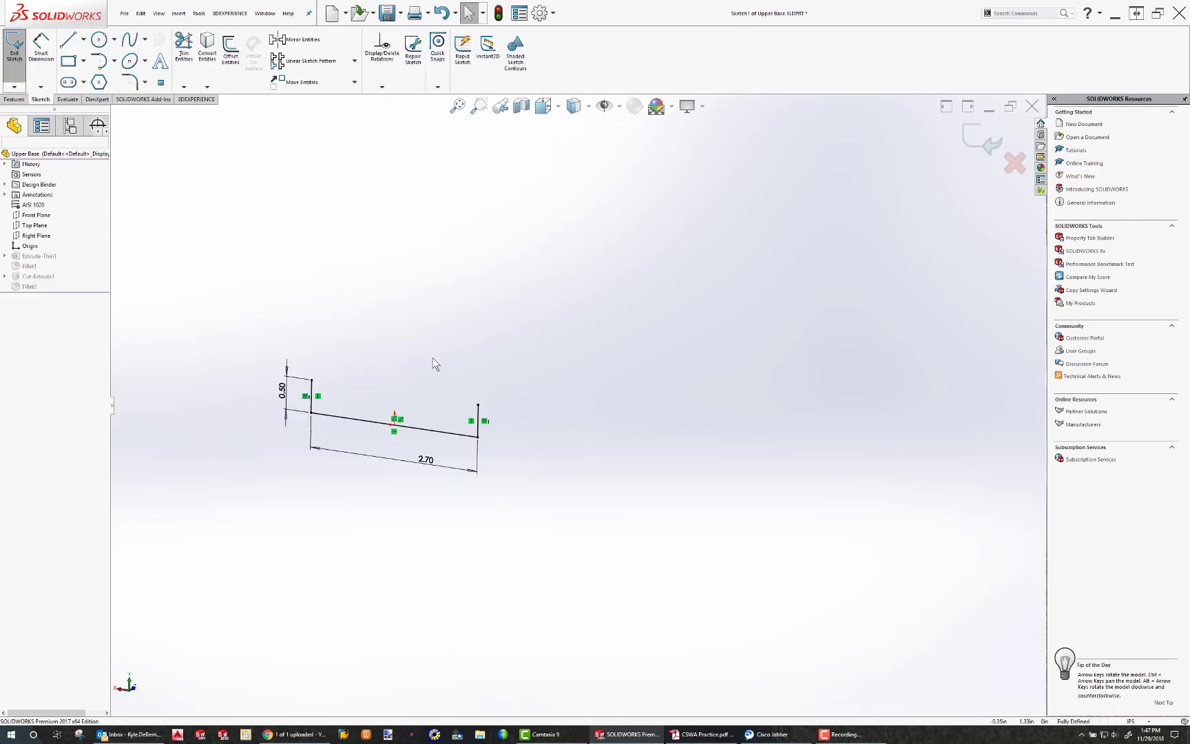
pyautogui.doubleClick(427, 459)
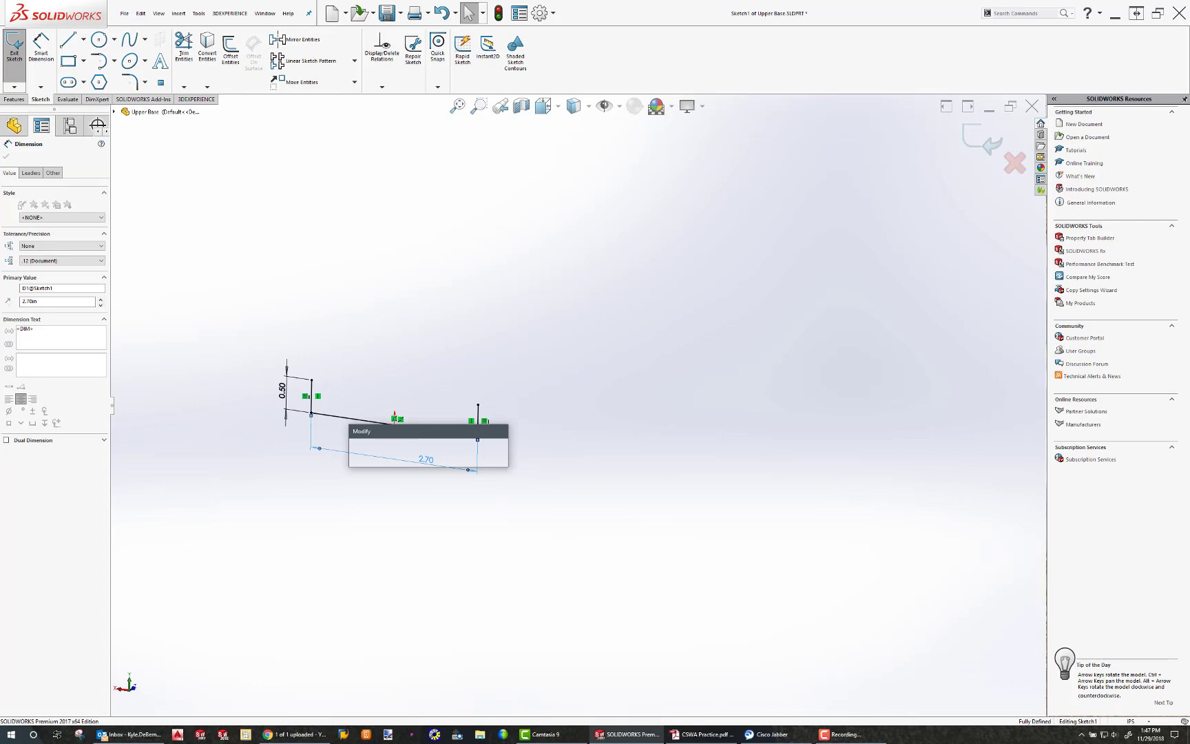
pyautogui.write('2.5')
pyautogui.press('Return')
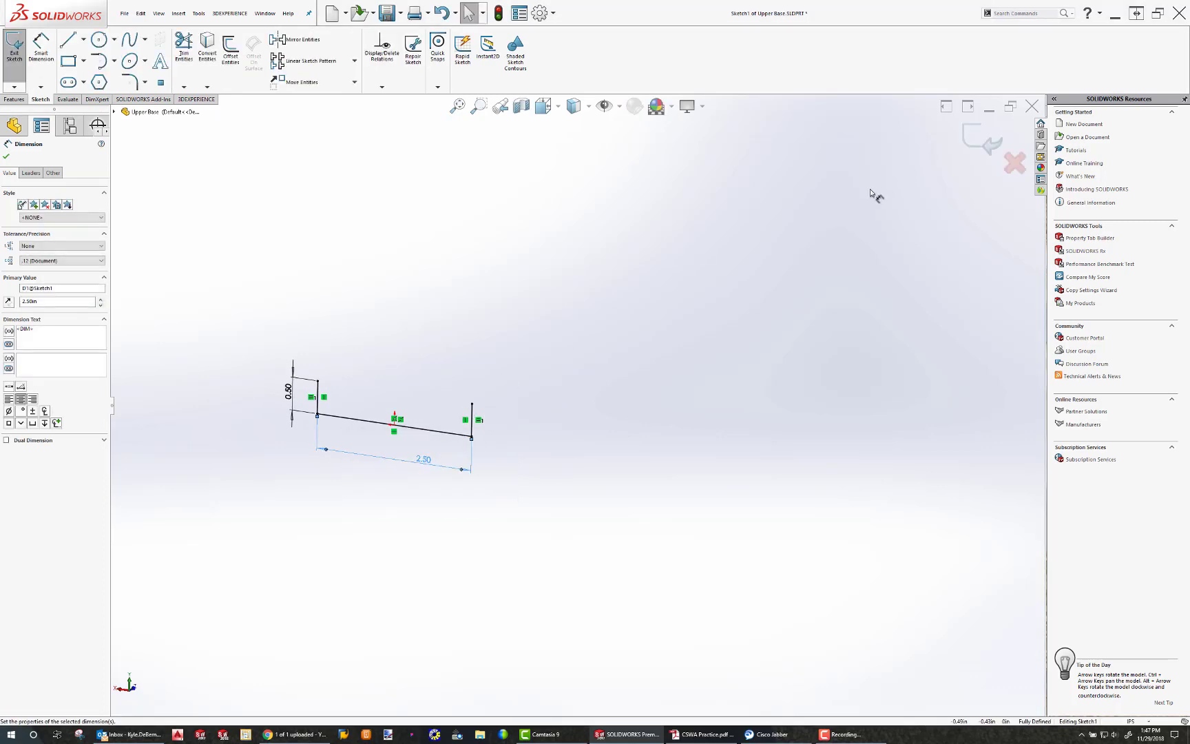
pyautogui.click(993, 143)
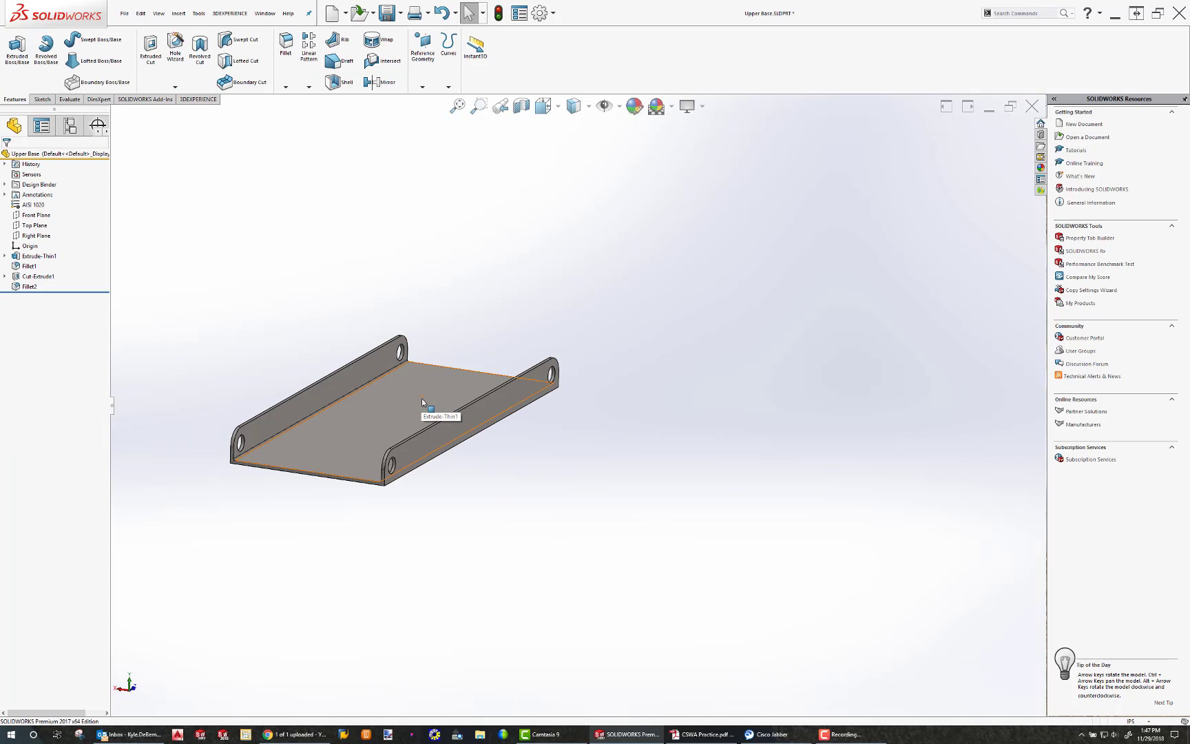
# - Save and close the Upper Base part and create a new document from the Part template
pyautogui.click(385, 19)
pyautogui.click(1031, 106)
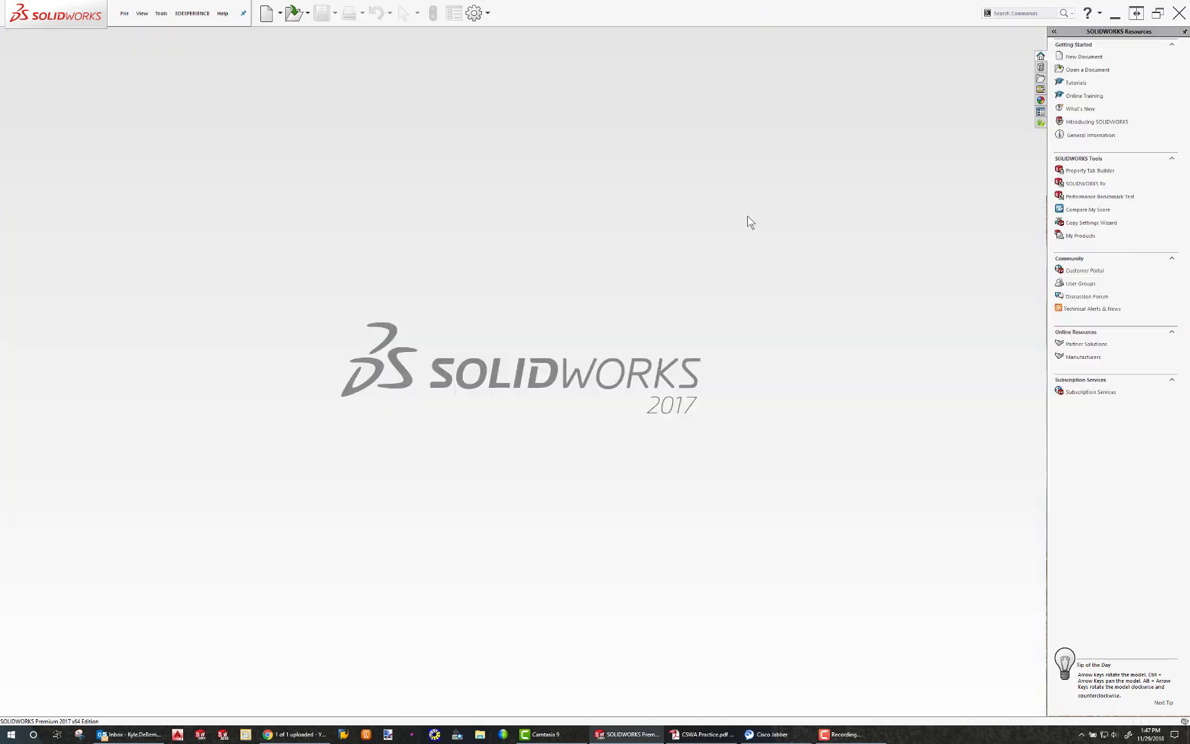
pyautogui.click(125, 13)
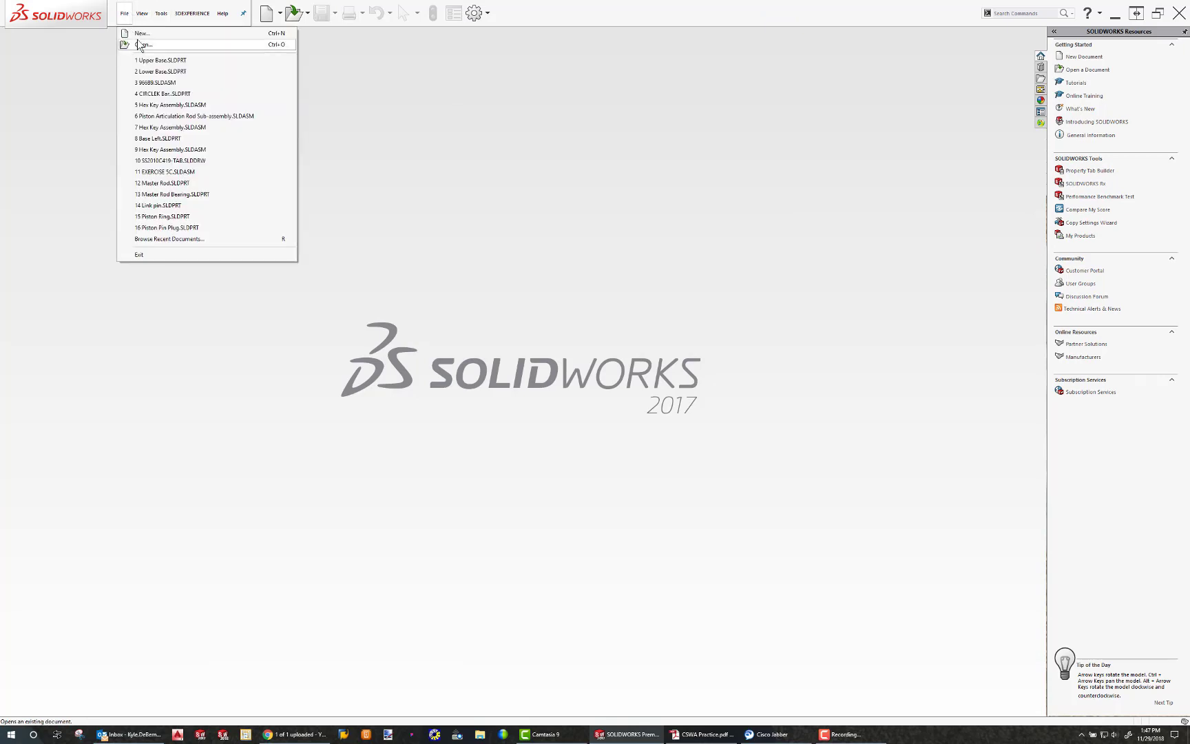
pyautogui.click(138, 34)
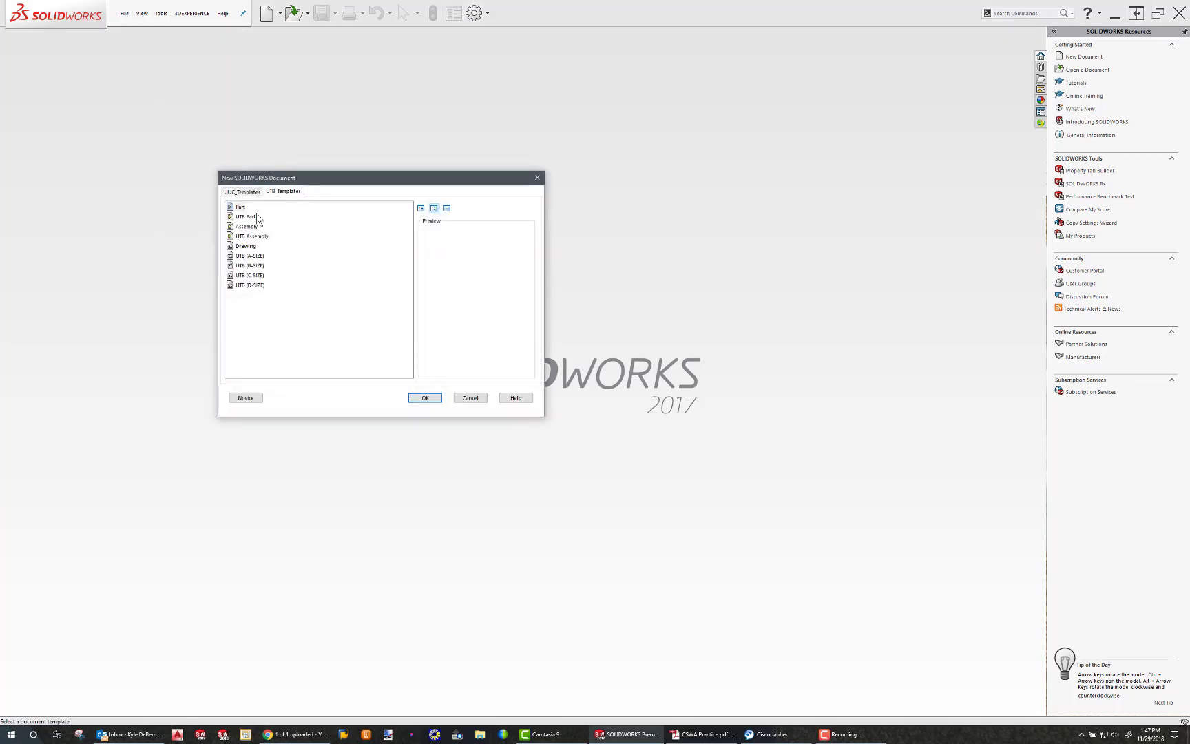
pyautogui.click(237, 208)
pyautogui.click(425, 398)
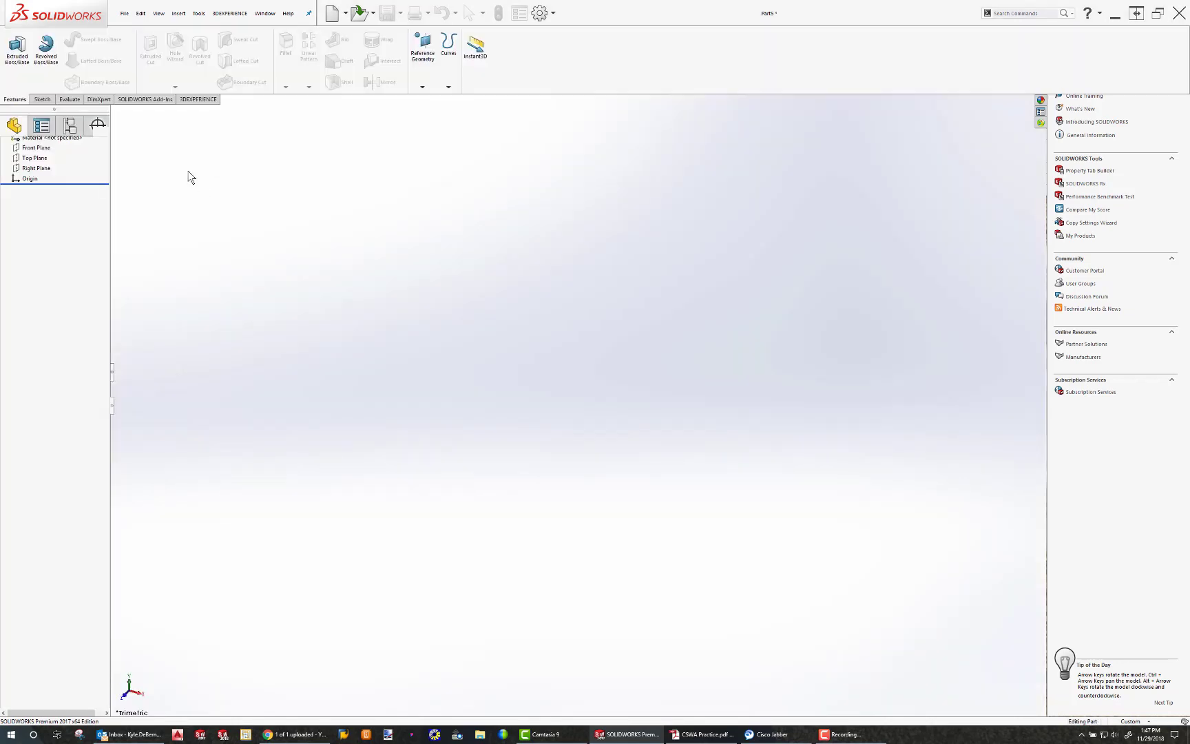
# - Set the new part's units to IPS (inch, pound, second) and apply AISI 1020 steel as its material
pyautogui.click(1130, 721)
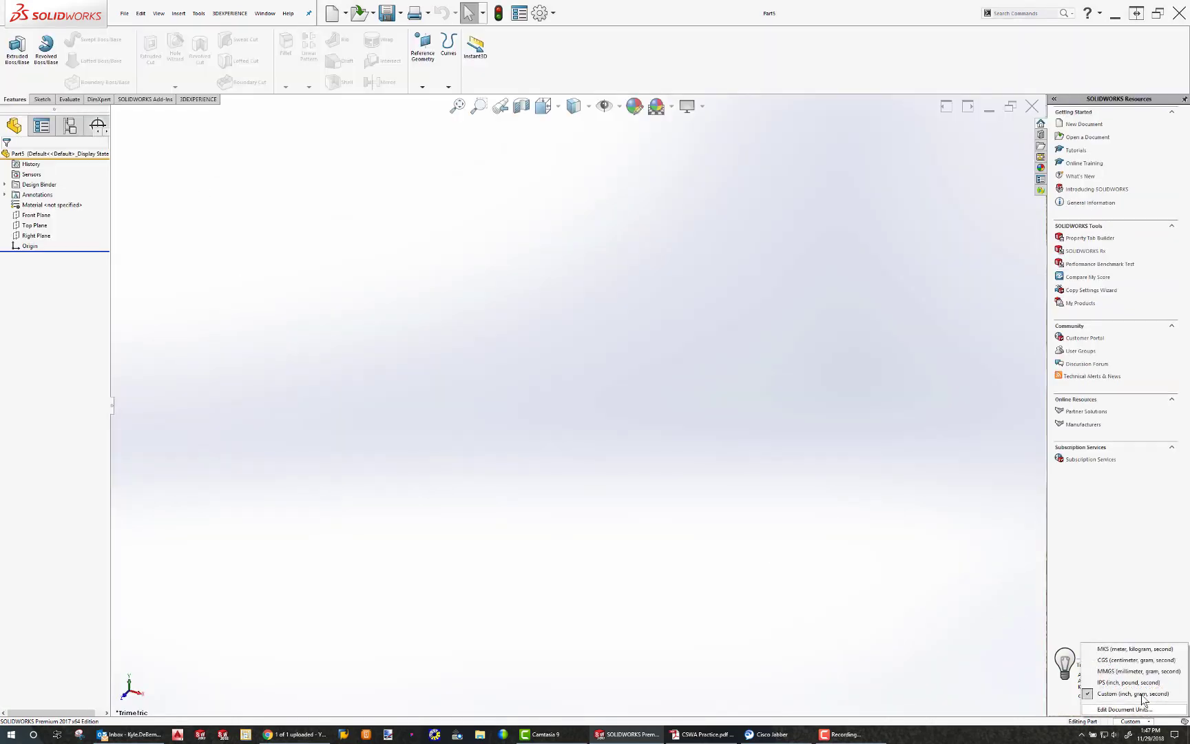
pyautogui.click(1123, 682)
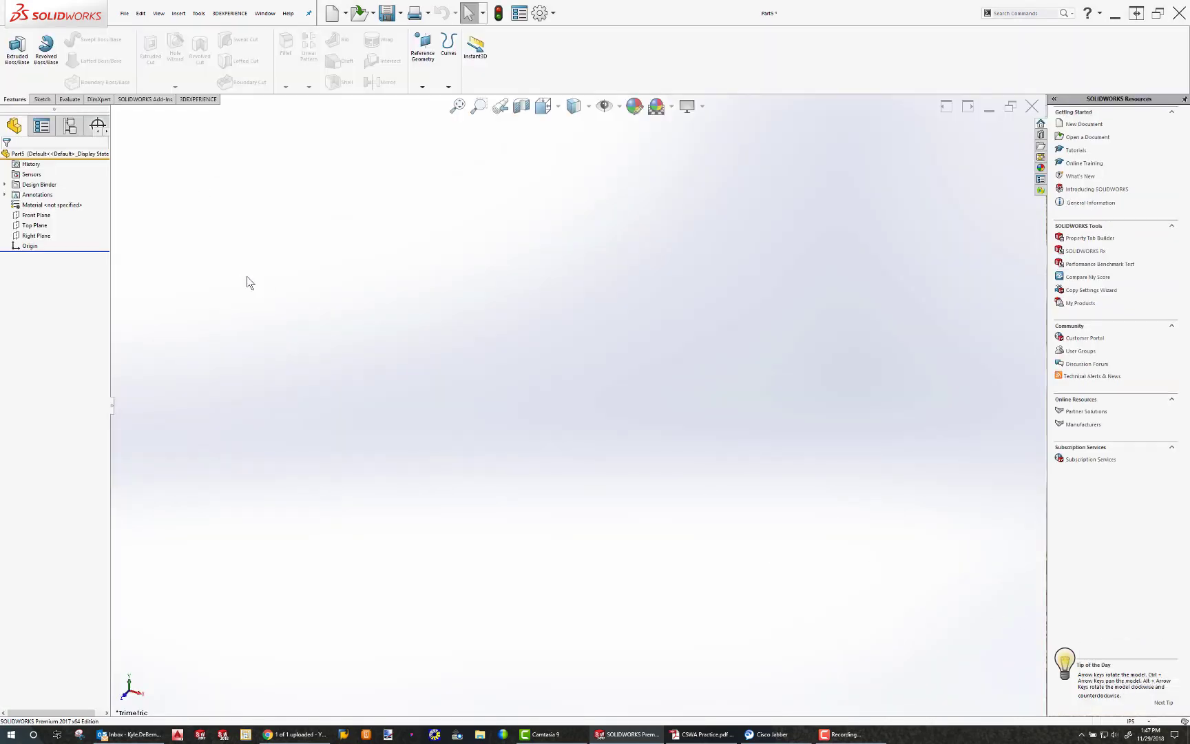
pyautogui.click(48, 204)
pyautogui.rightClick(50, 205)
pyautogui.press('Escape')
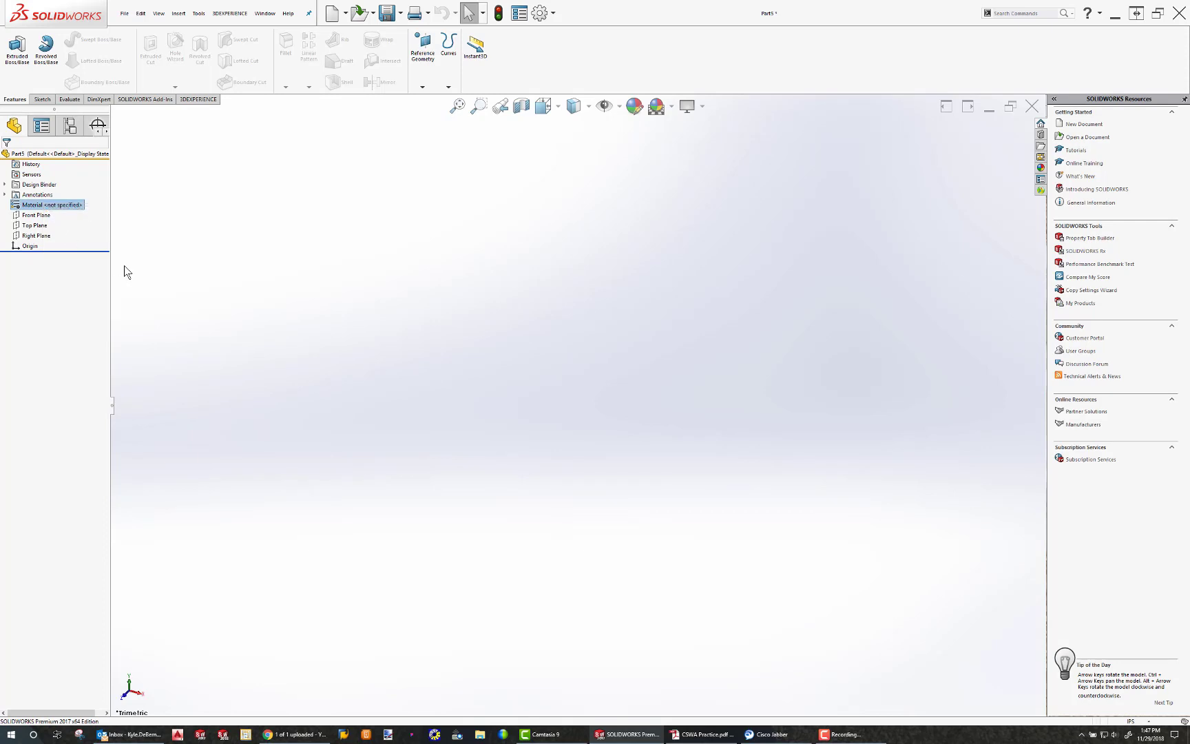
pyautogui.click(471, 317)
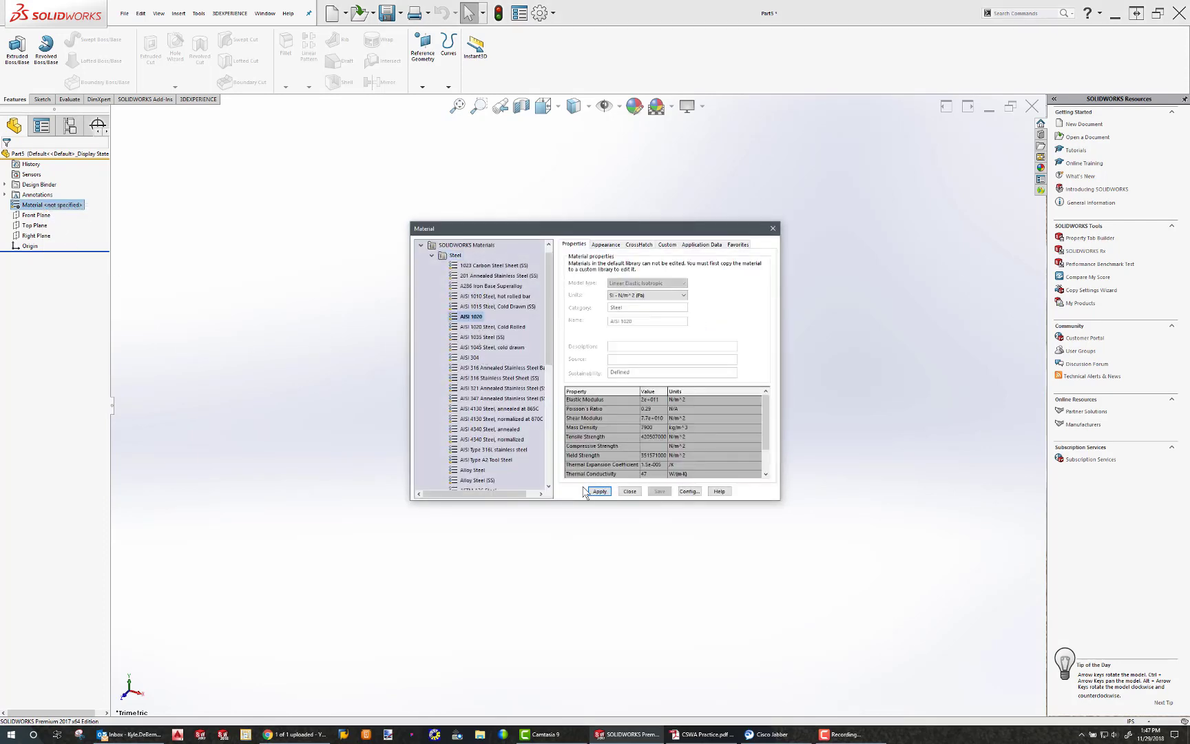
pyautogui.click(599, 492)
pyautogui.click(631, 492)
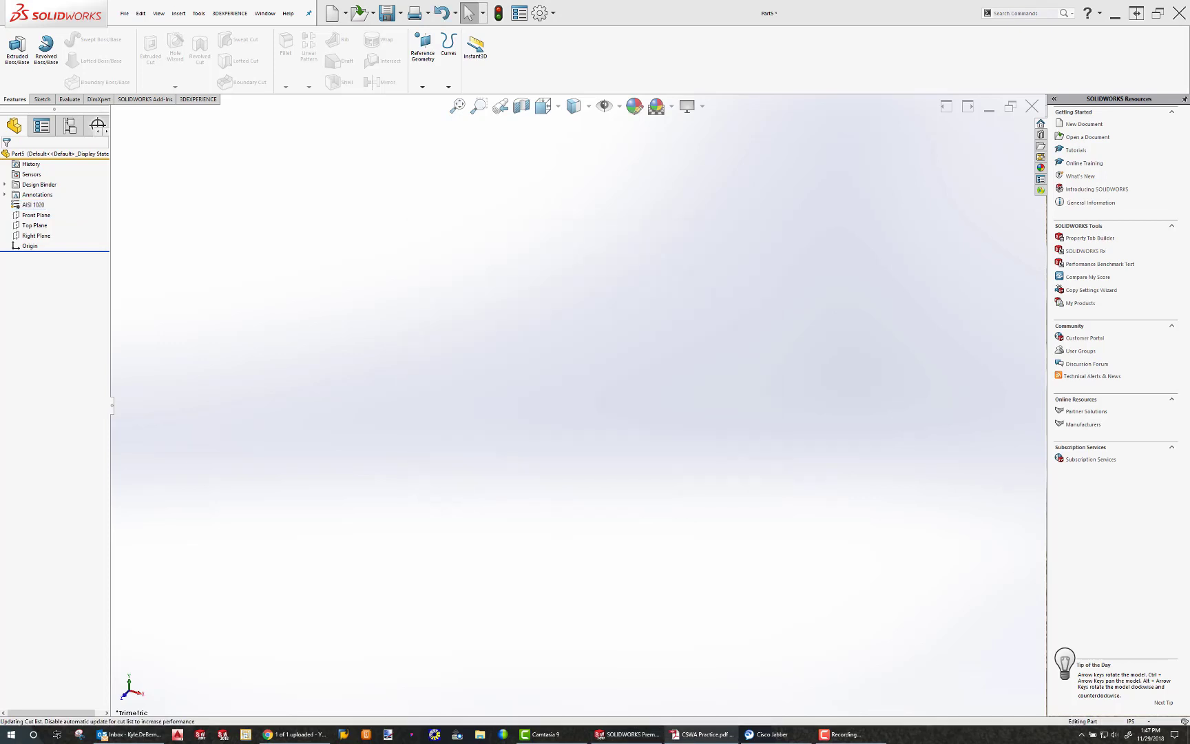
# - Start a new sketch on the Top Plane
pyautogui.click(34, 225)
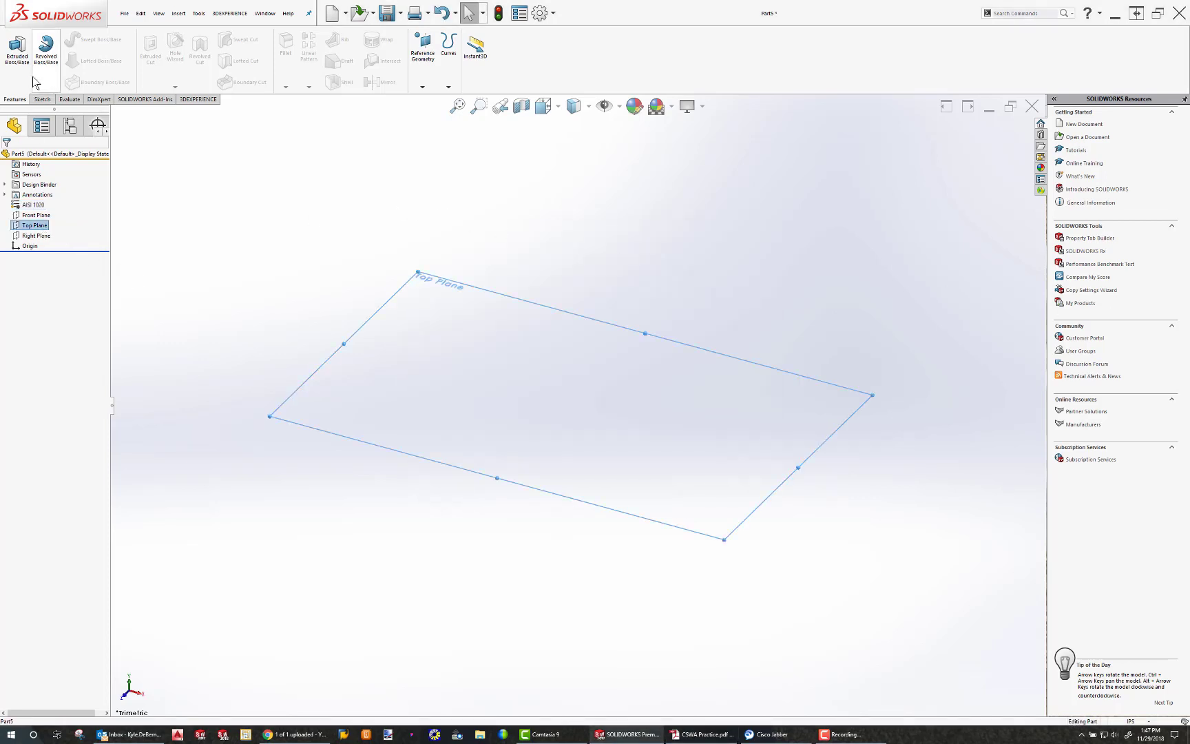
pyautogui.click(42, 99)
pyautogui.click(14, 43)
pyautogui.click(68, 60)
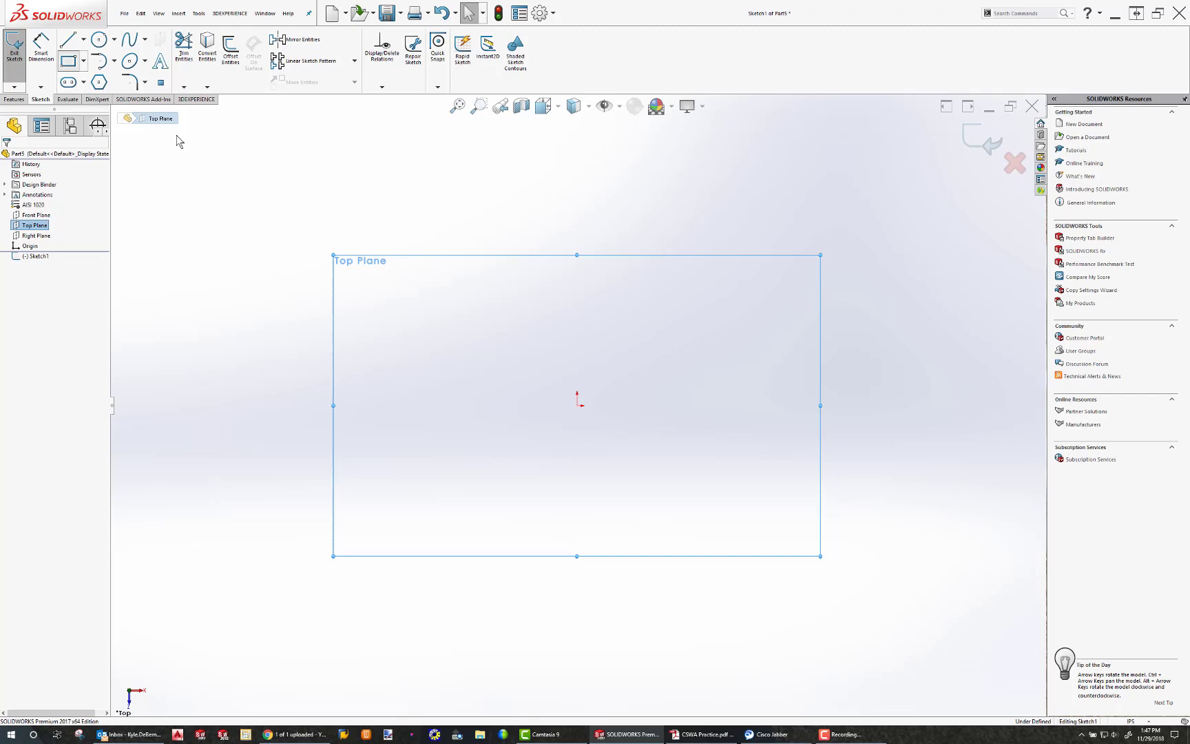
pyautogui.click(84, 61)
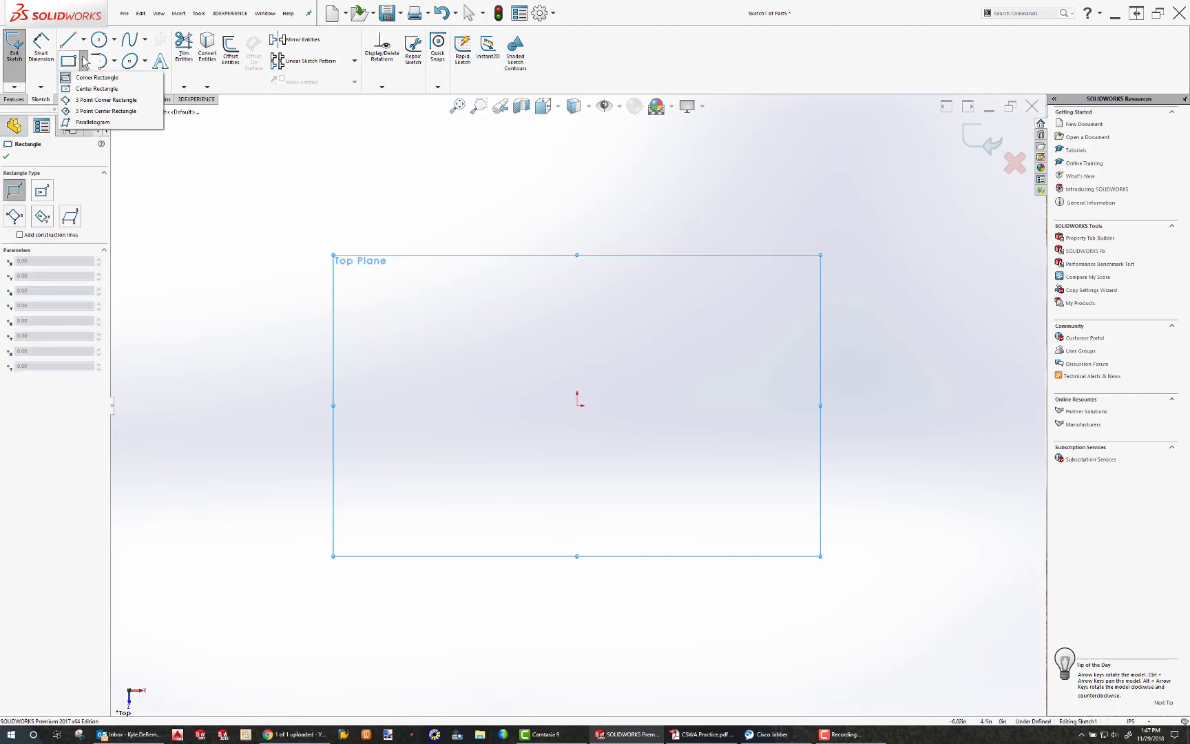
pyautogui.click(83, 61)
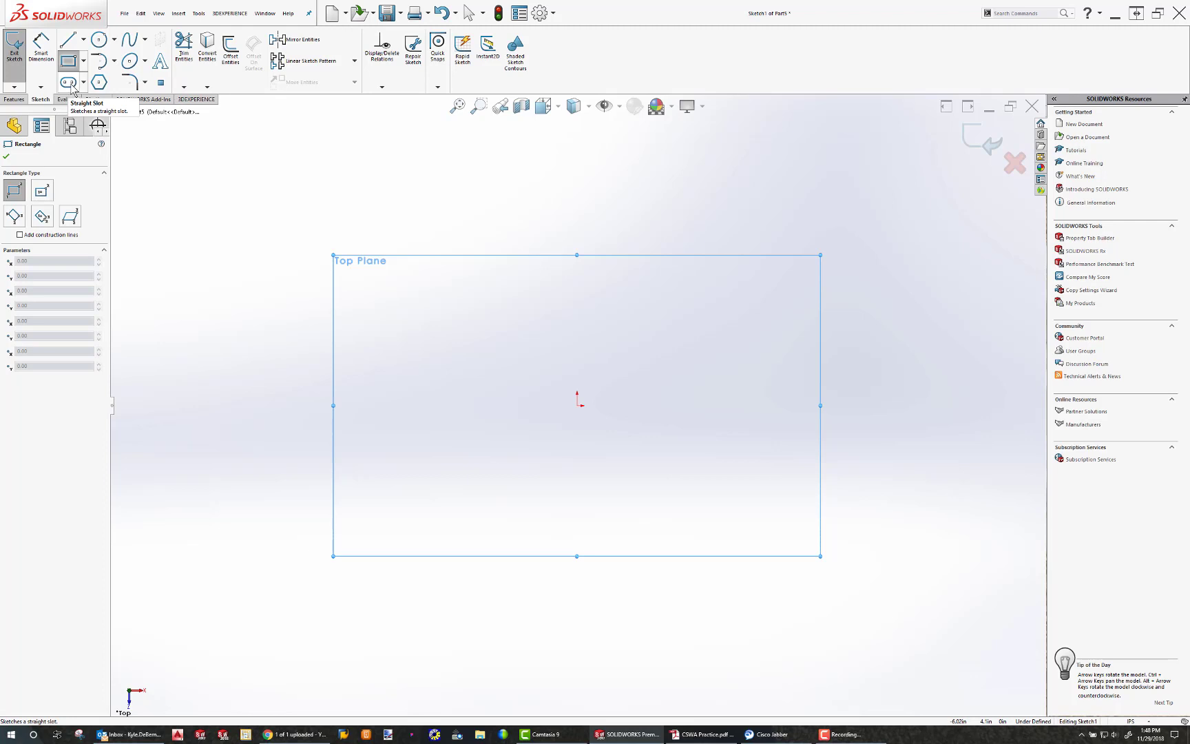
# - Sketch a horizontal straight slot about 6.08 in between centers and 0.80 in wide, with its centerline running through the origin
pyautogui.click(67, 83)
pyautogui.click(402, 405)
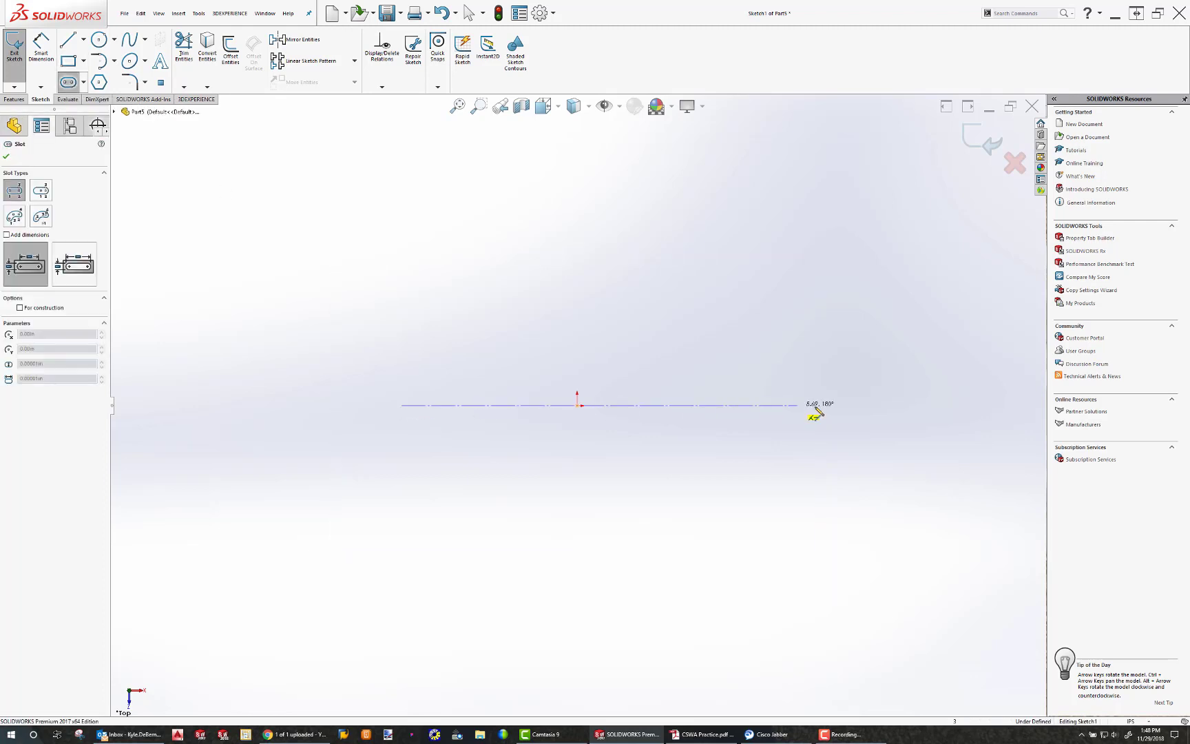
pyautogui.click(824, 405)
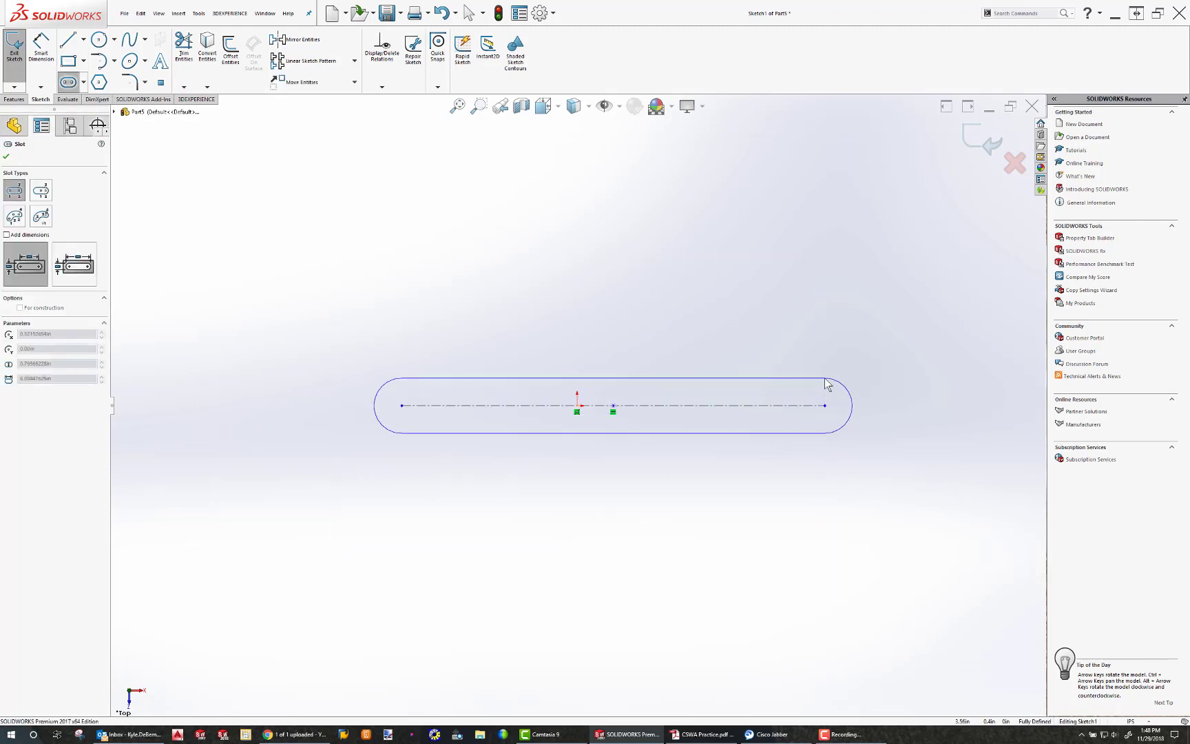
pyautogui.click(827, 384)
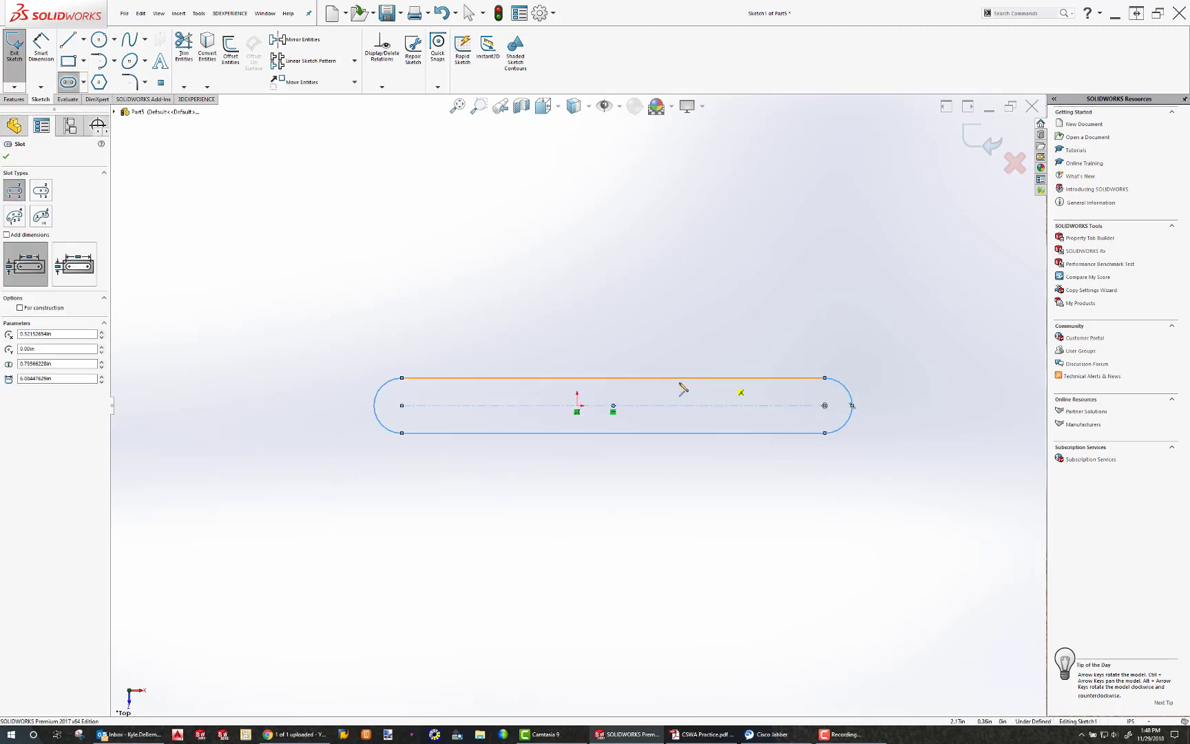
# - Add a Coincident relation between the slot's center point and the origin
pyautogui.keyDown('ctrl'); pyautogui.click(577, 406); pyautogui.keyUp('ctrl')
pyautogui.click(8, 328)
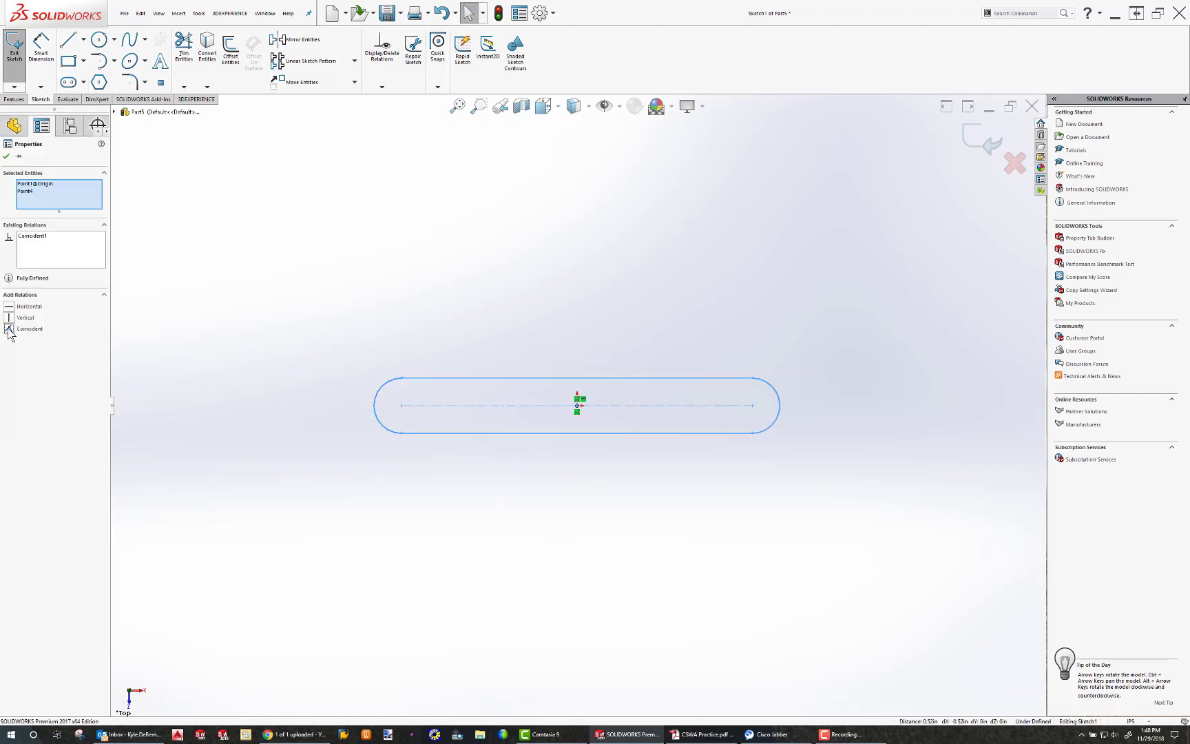
pyautogui.click(204, 108)
# - Dimension the slot 6 in between its end centers and 0.5 in wide
pyautogui.click(40, 52)
pyautogui.press('d')
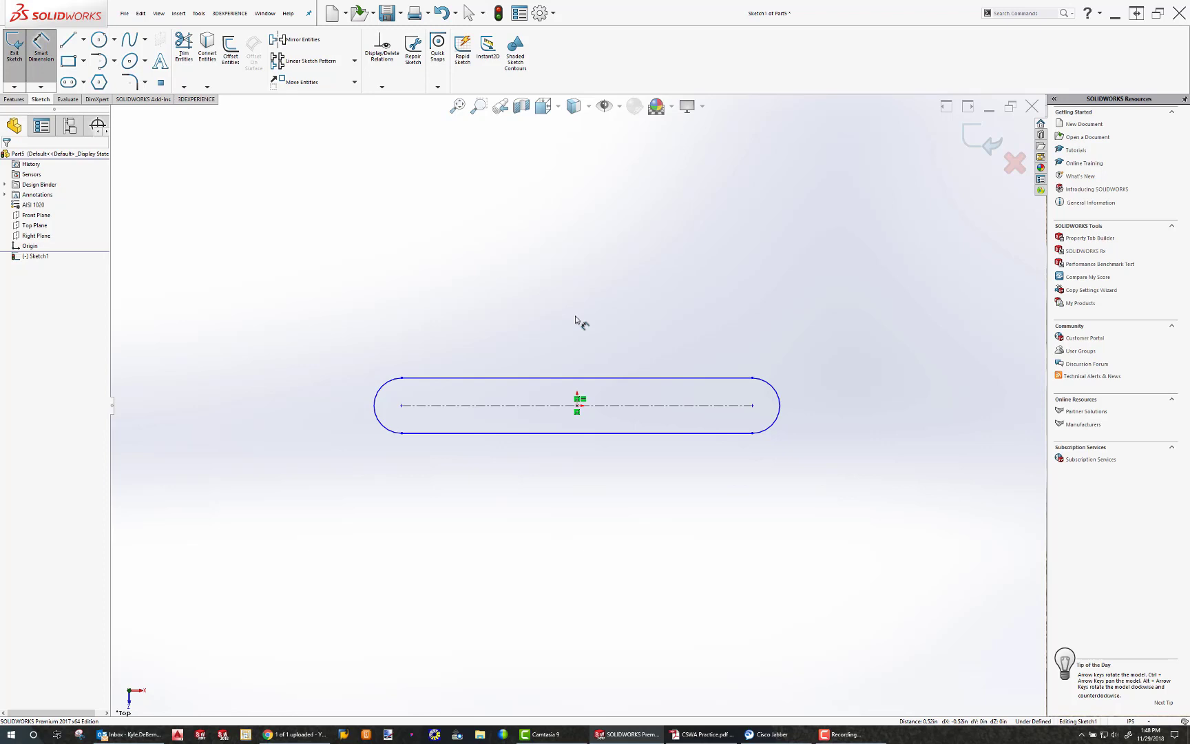
pyautogui.click(444, 405)
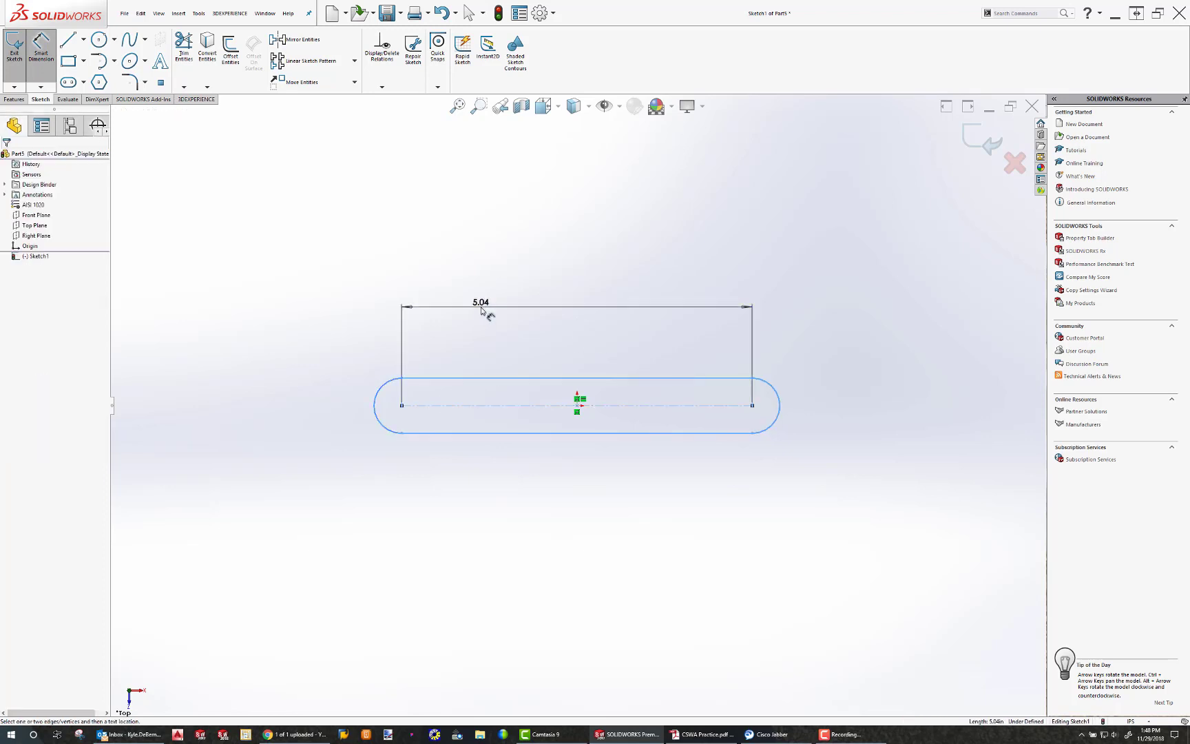
pyautogui.click(482, 311)
pyautogui.write('6')
pyautogui.press('Return')
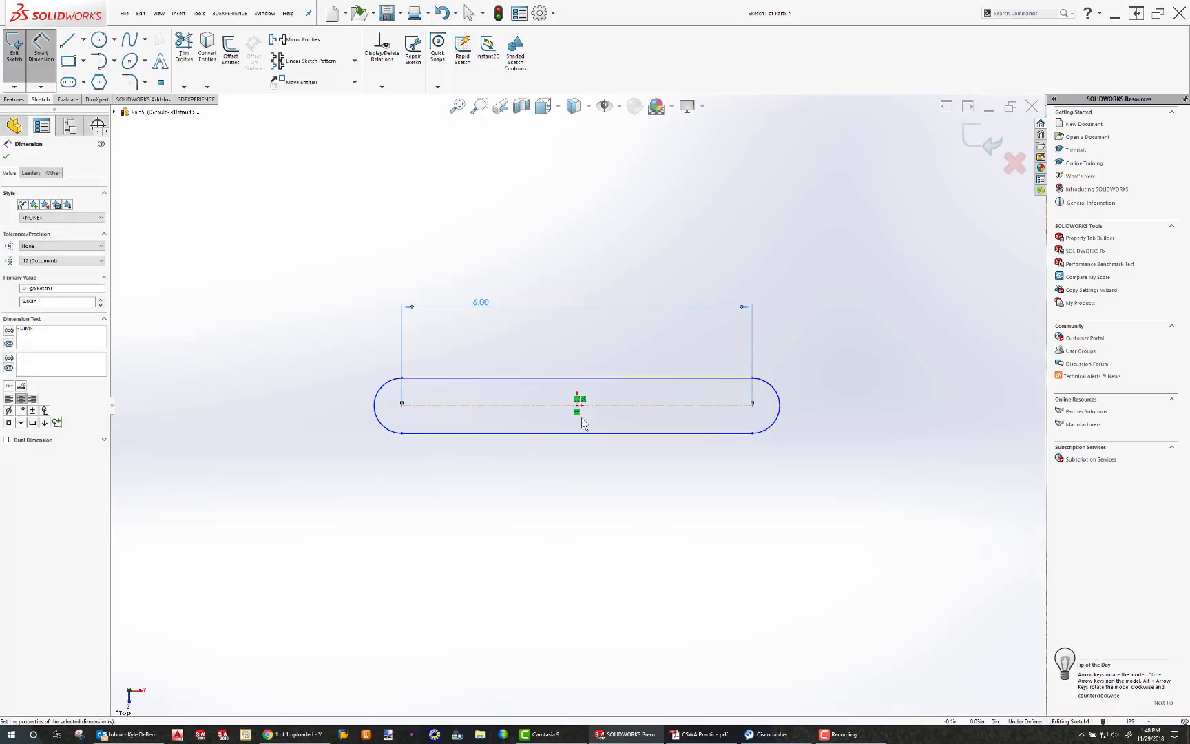
pyautogui.click(608, 379)
pyautogui.click(885, 403)
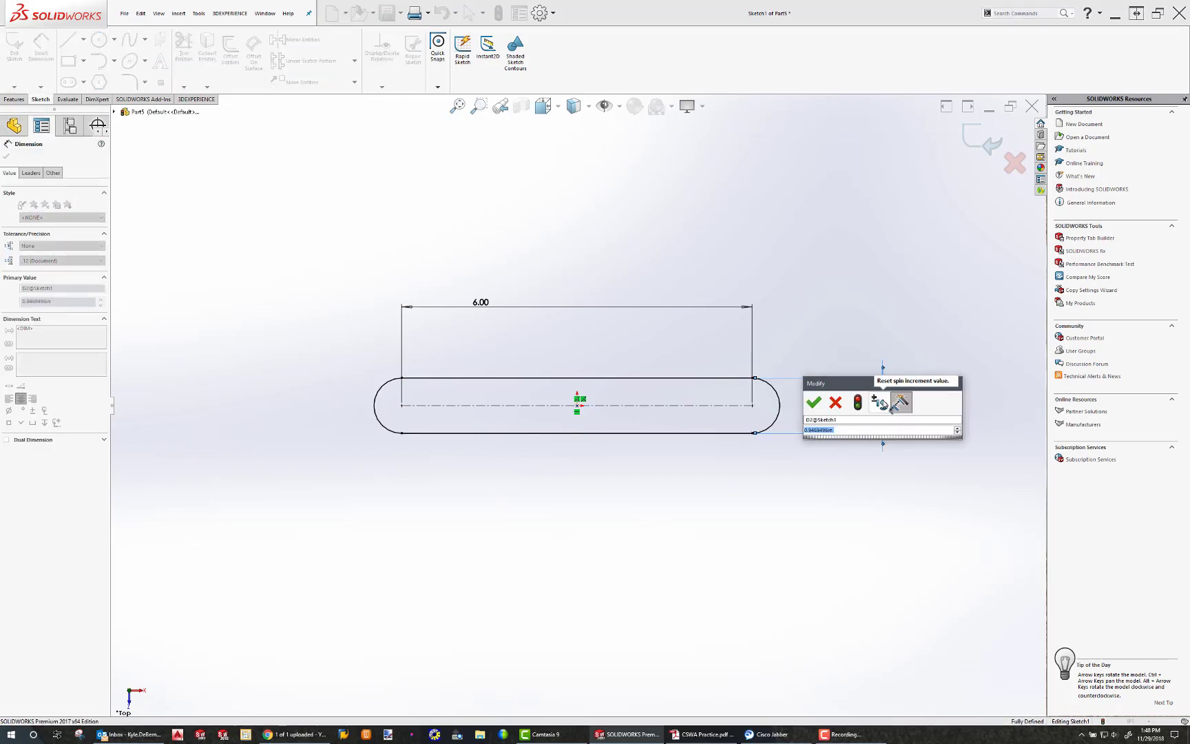
pyautogui.write('.5')
pyautogui.press('Return')
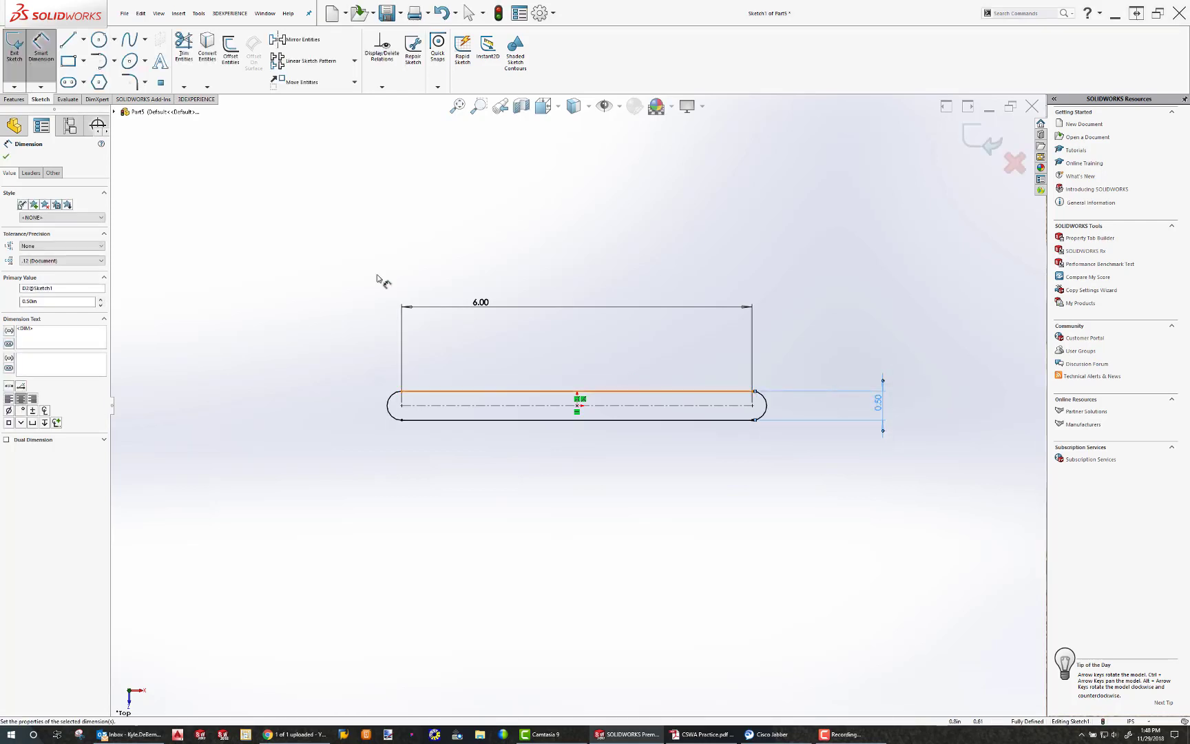
# - Draw a small circle inside each rounded end of the slot, centered on the end arc's center
pyautogui.click(99, 39)
pyautogui.click(401, 404)
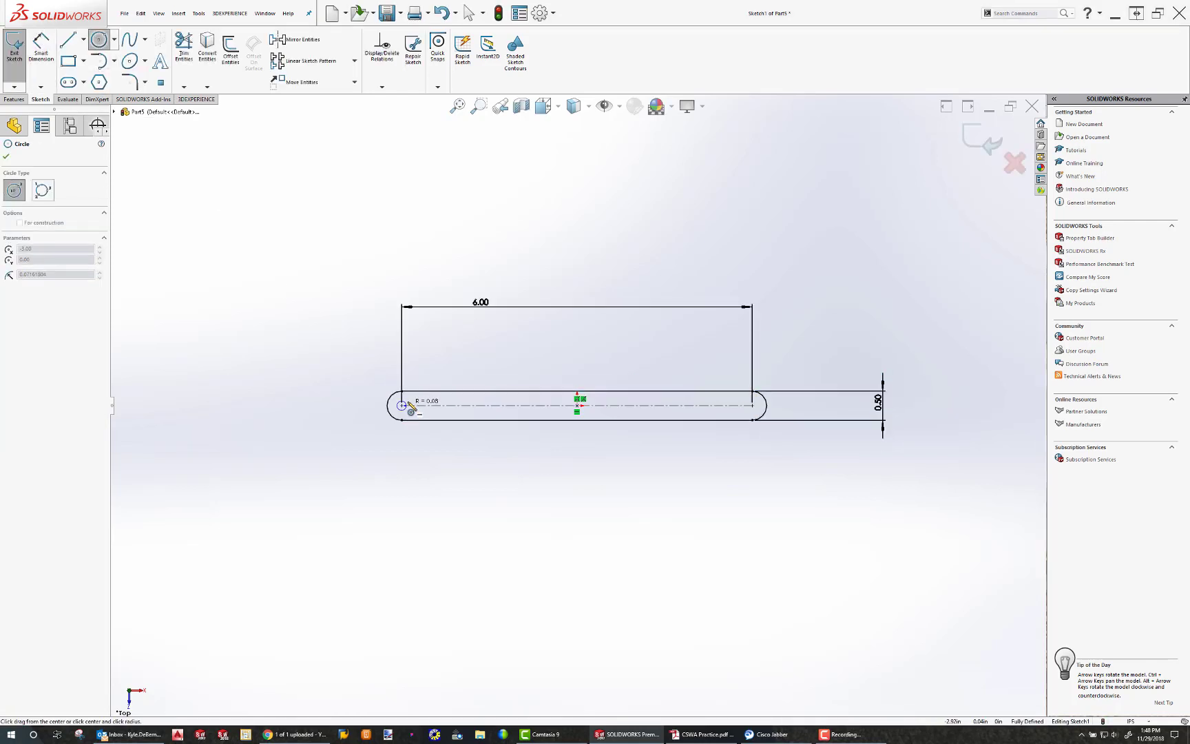
pyautogui.click(411, 408)
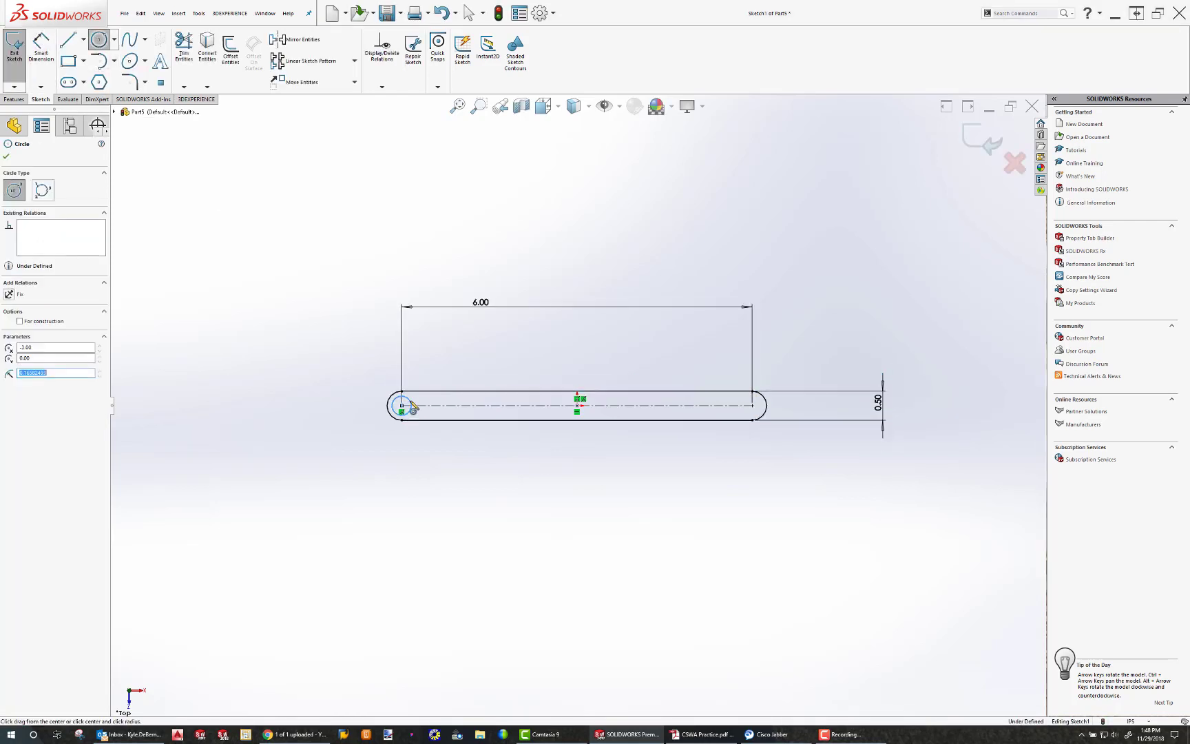
pyautogui.click(752, 406)
pyautogui.click(747, 400)
pyautogui.press('Escape')
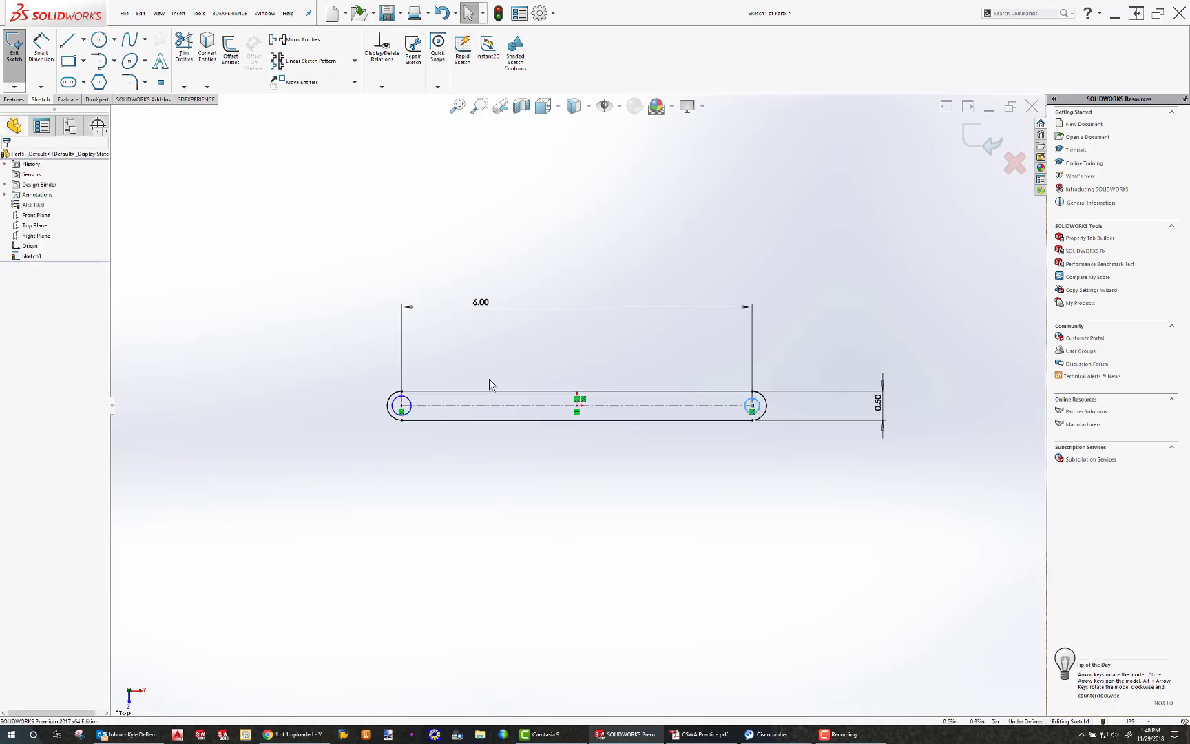
# - Make the two end circles equal and set their diameter to 0.25 in
pyautogui.keyDown('ctrl'); pyautogui.click(412, 411); pyautogui.keyUp('ctrl')
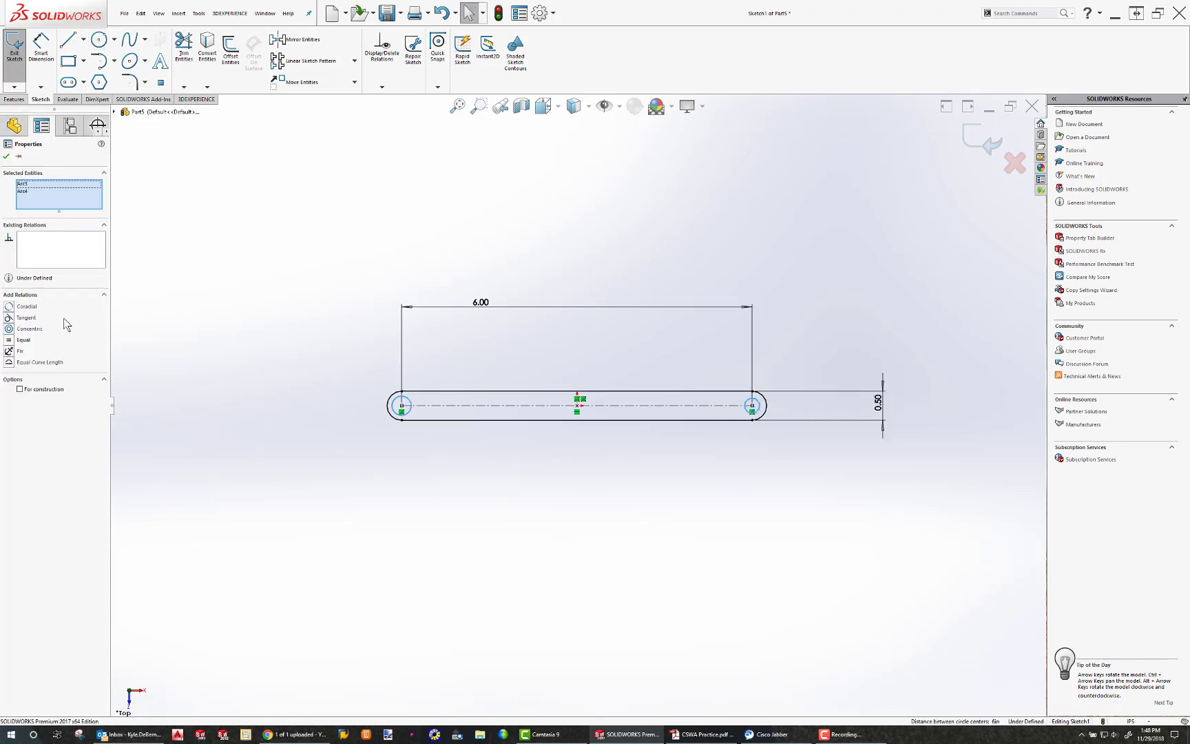
pyautogui.click(9, 342)
pyautogui.press('Escape')
pyautogui.click(42, 49)
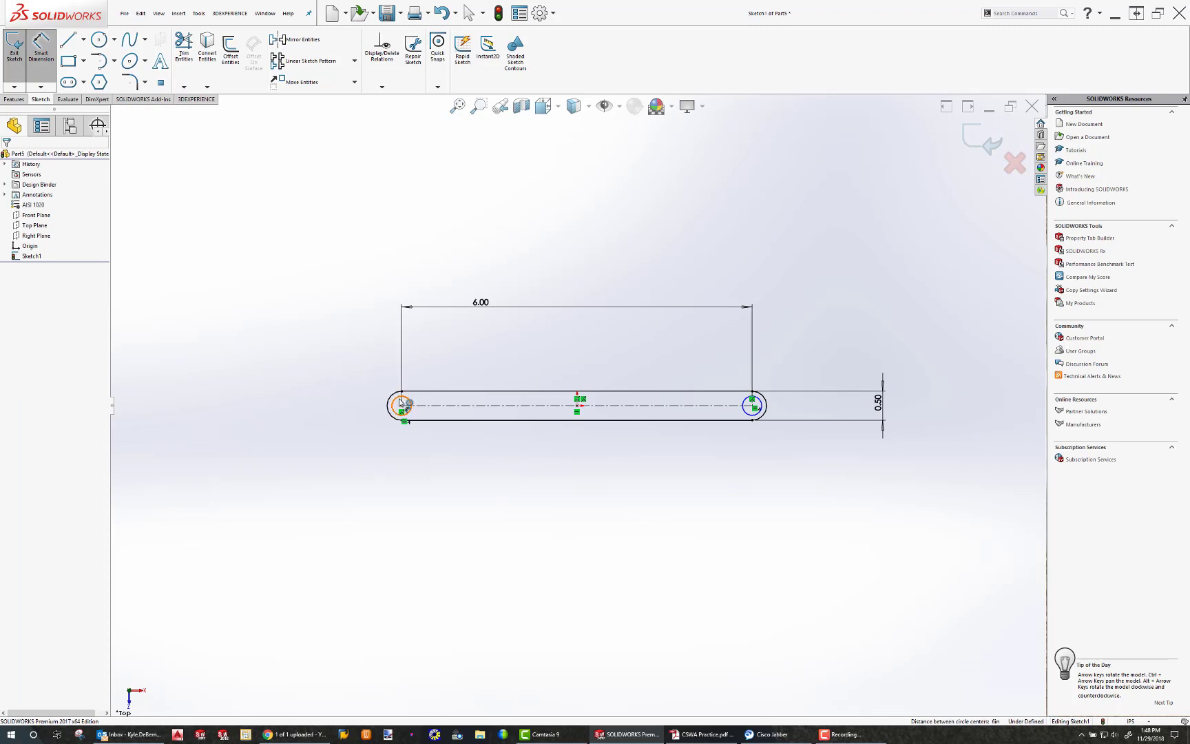
pyautogui.click(399, 399)
pyautogui.click(322, 361)
pyautogui.write('.2')
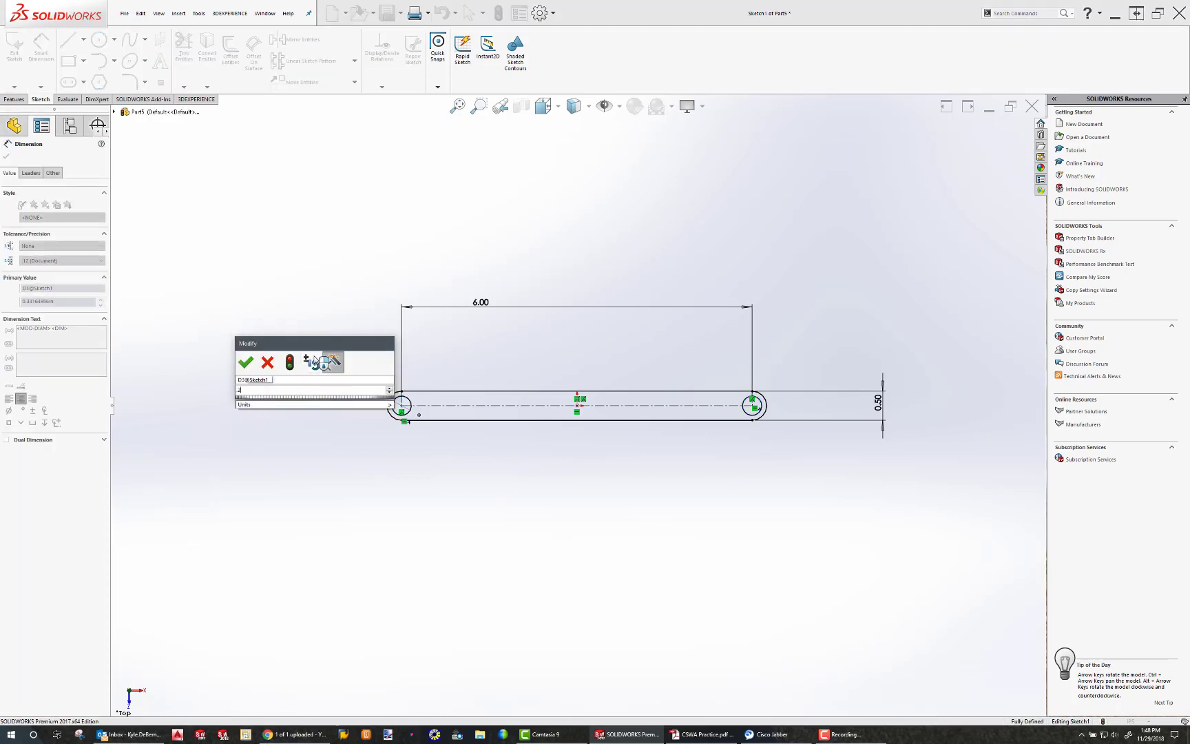
pyautogui.write('5')
pyautogui.press('Return')
# - Extrude the slot profile with its two holes 0.10 in, using the Mid Plane end condition
pyautogui.scroll(2, 515, 416)
pyautogui.scroll(-4, 541, 384)
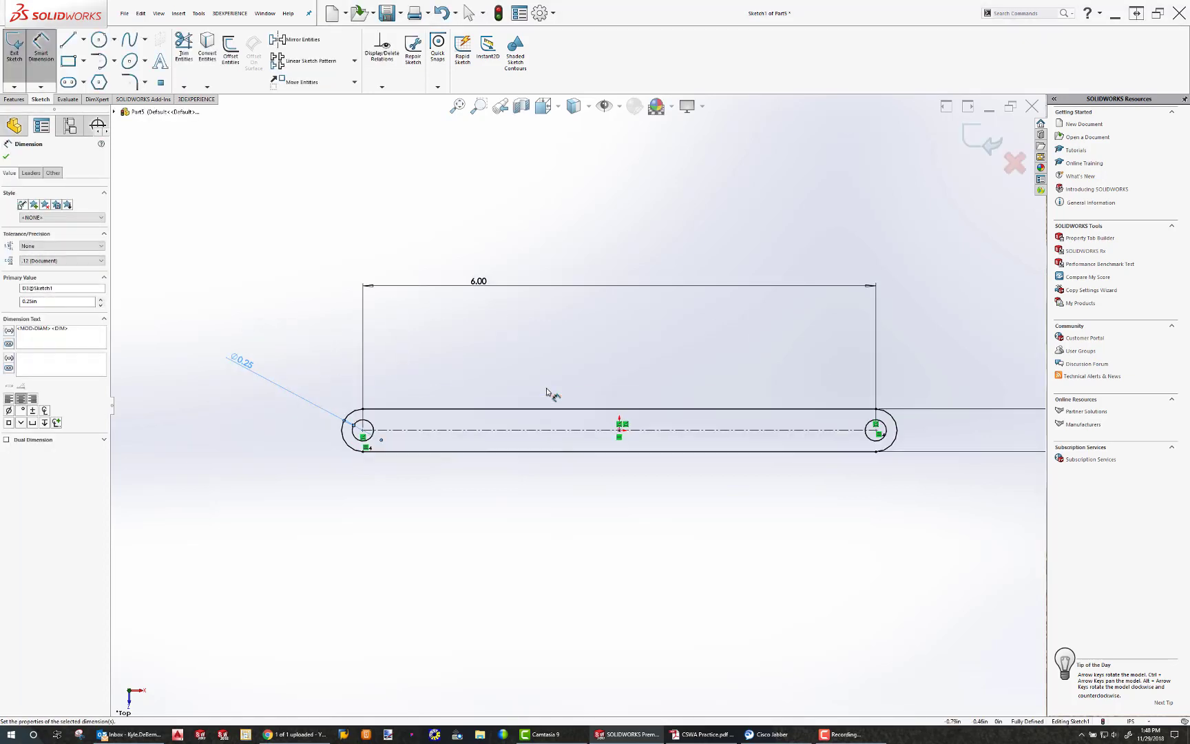
pyautogui.click(12, 55)
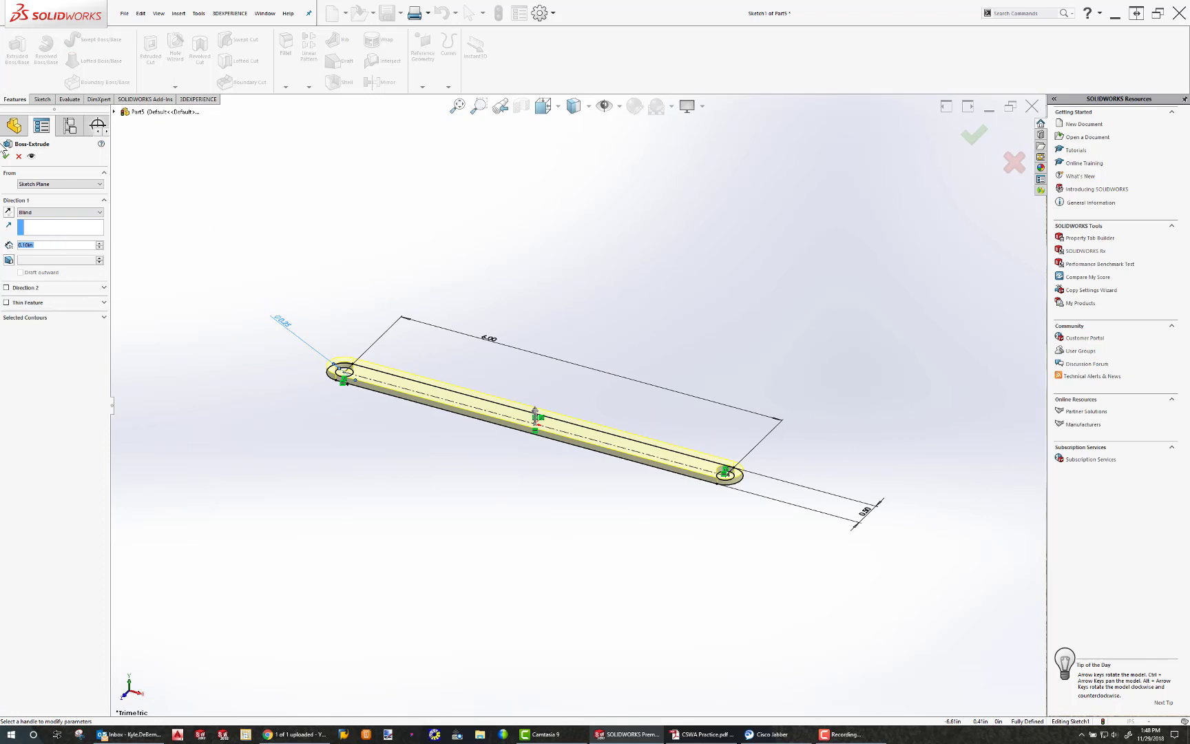
pyautogui.click(37, 214)
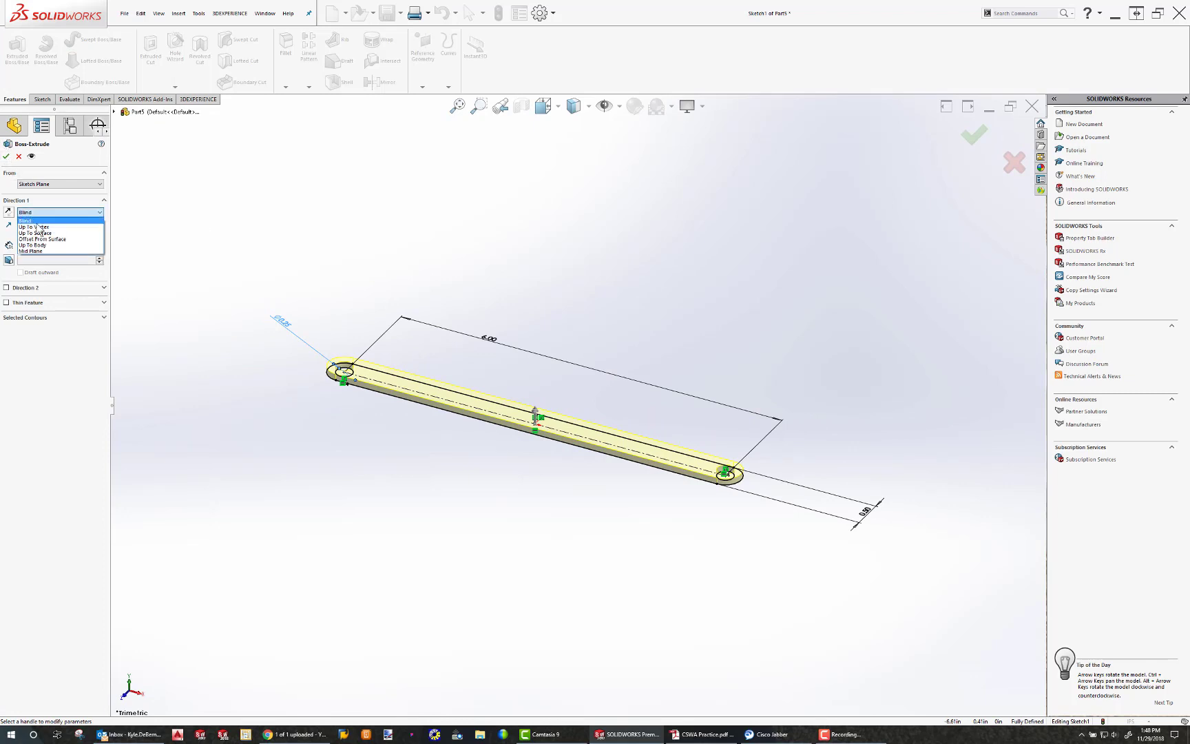
pyautogui.click(41, 256)
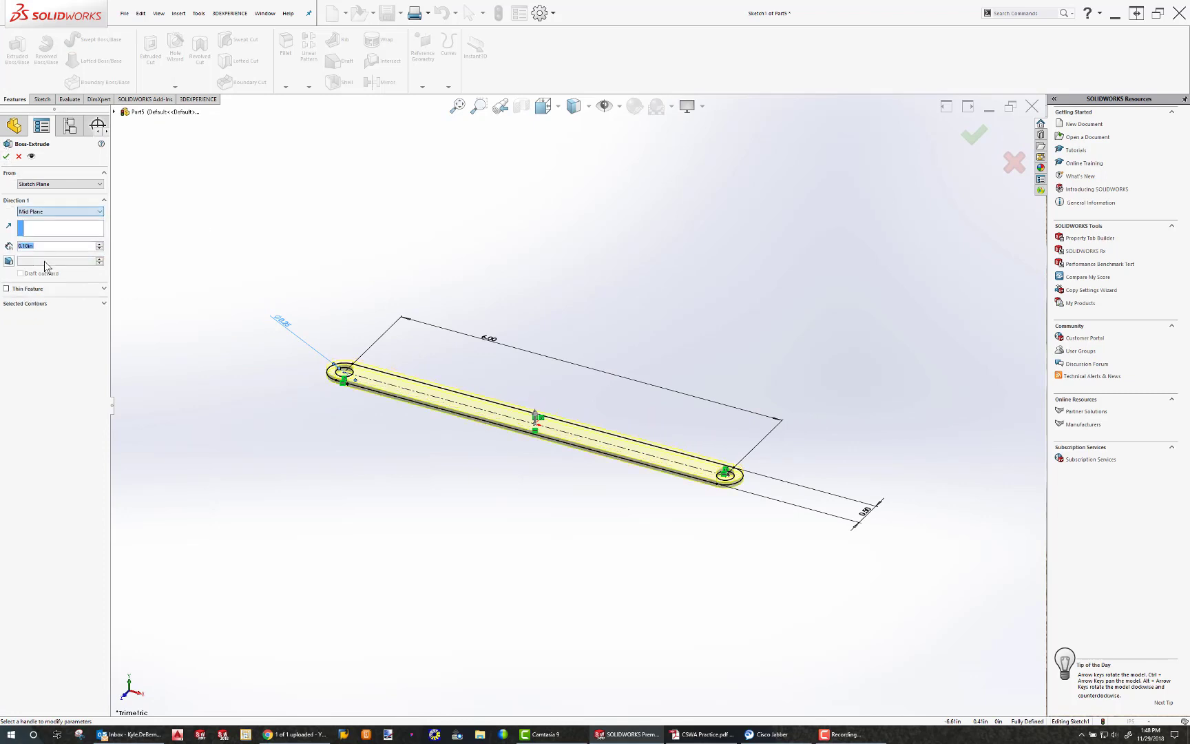
pyautogui.click(6, 157)
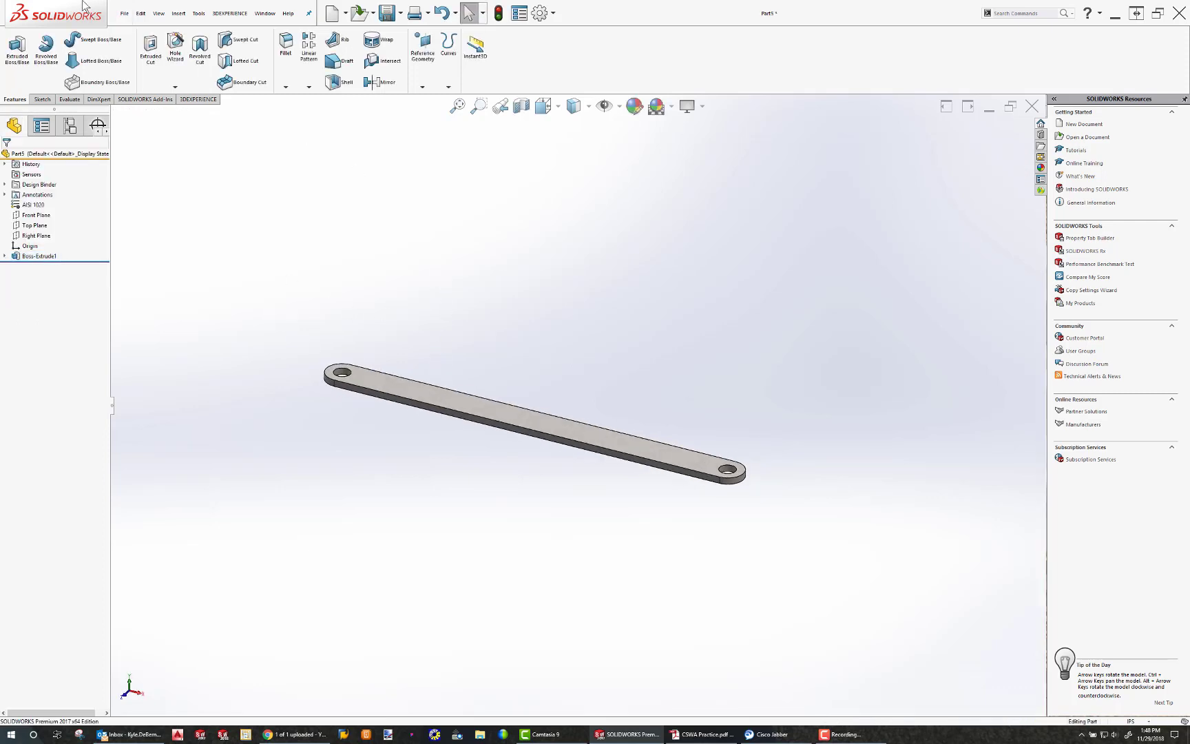
# - Save the part as Link in the temp folder and close it
pyautogui.click(124, 17)
pyautogui.click(145, 119)
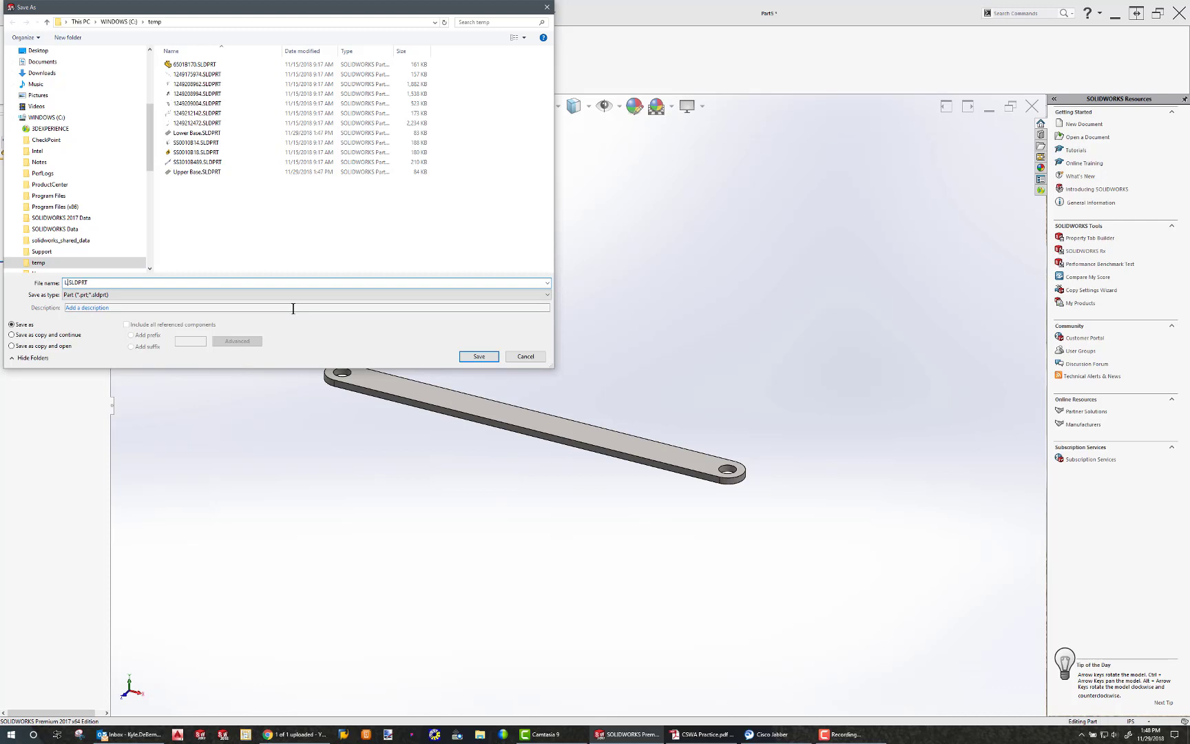
pyautogui.click(479, 356)
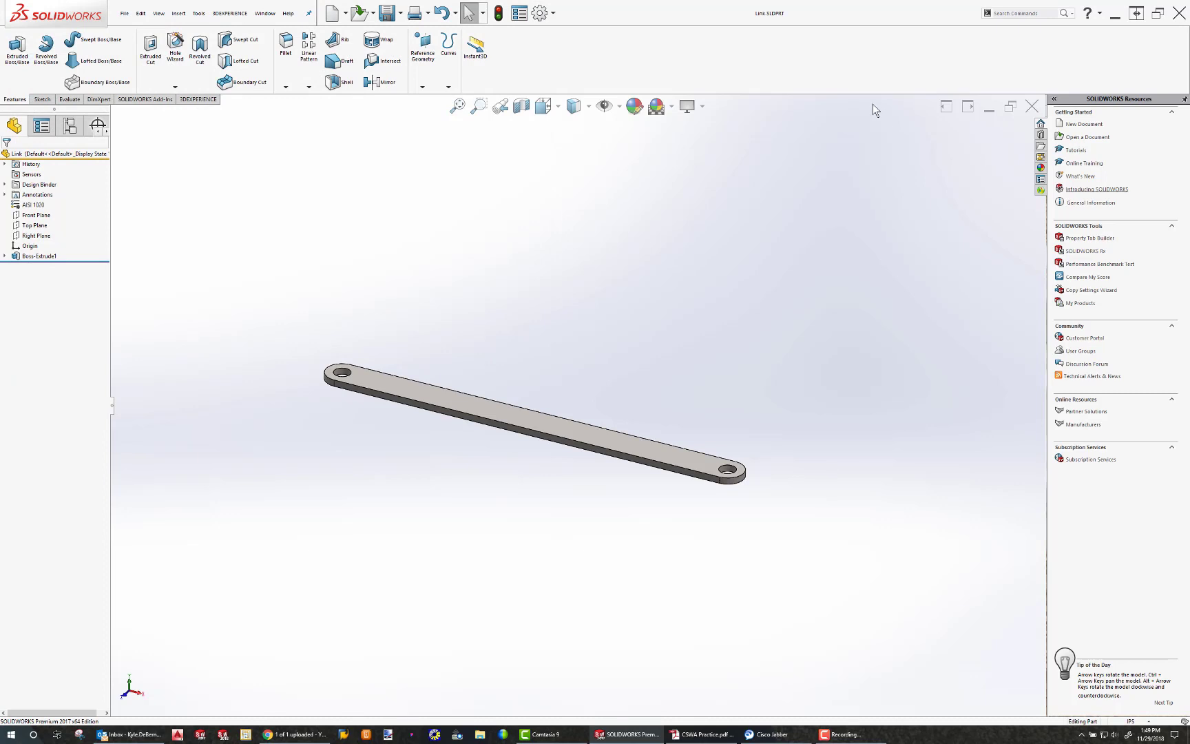
pyautogui.click(1032, 105)
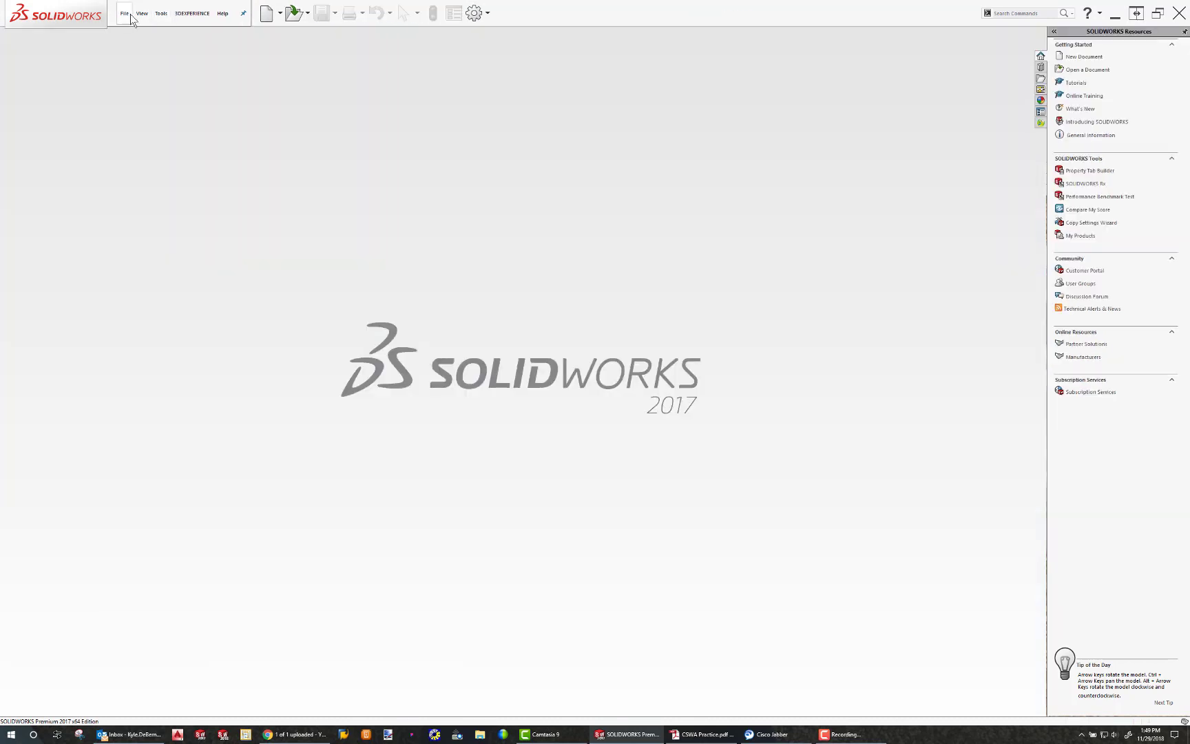
# - Create a new document from the Part template
pyautogui.click(126, 13)
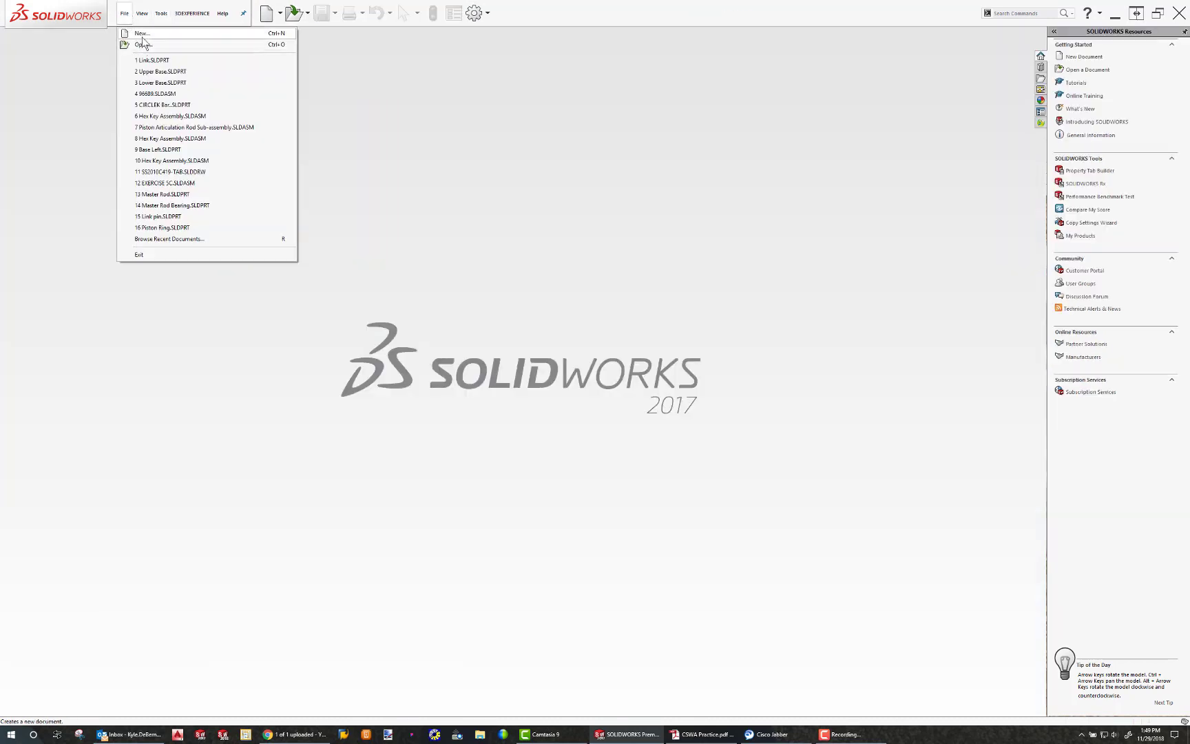
pyautogui.click(144, 36)
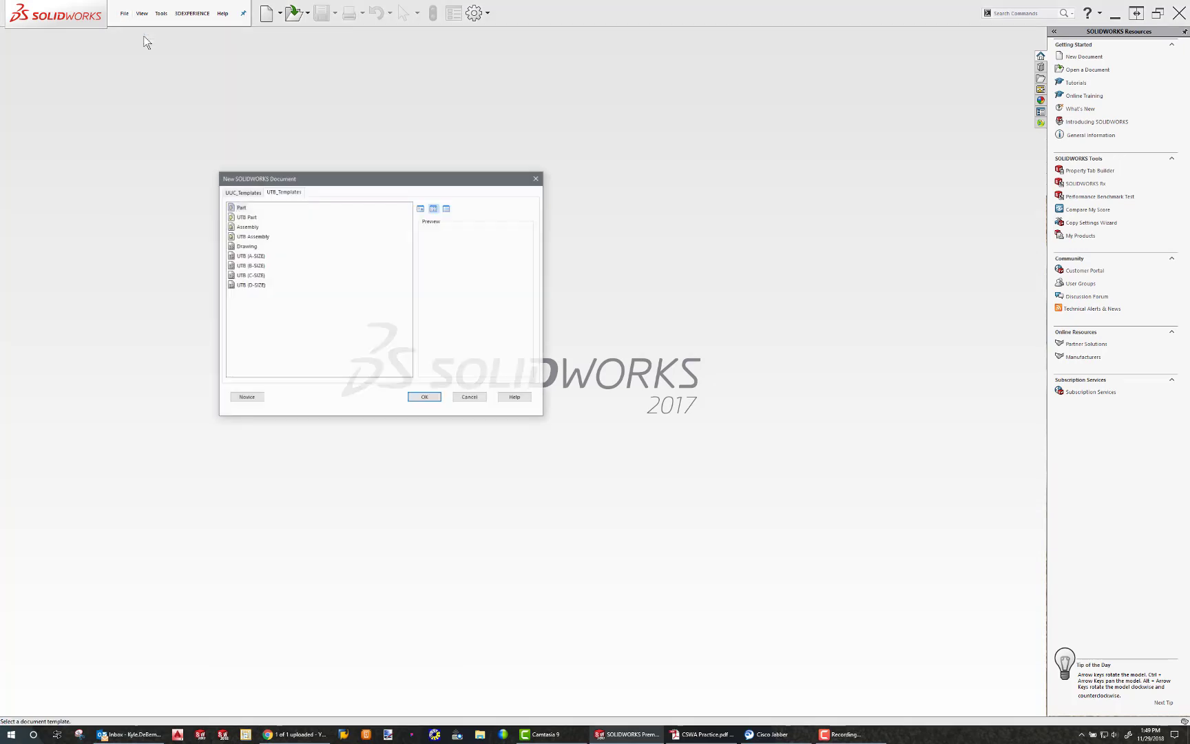
pyautogui.click(432, 401)
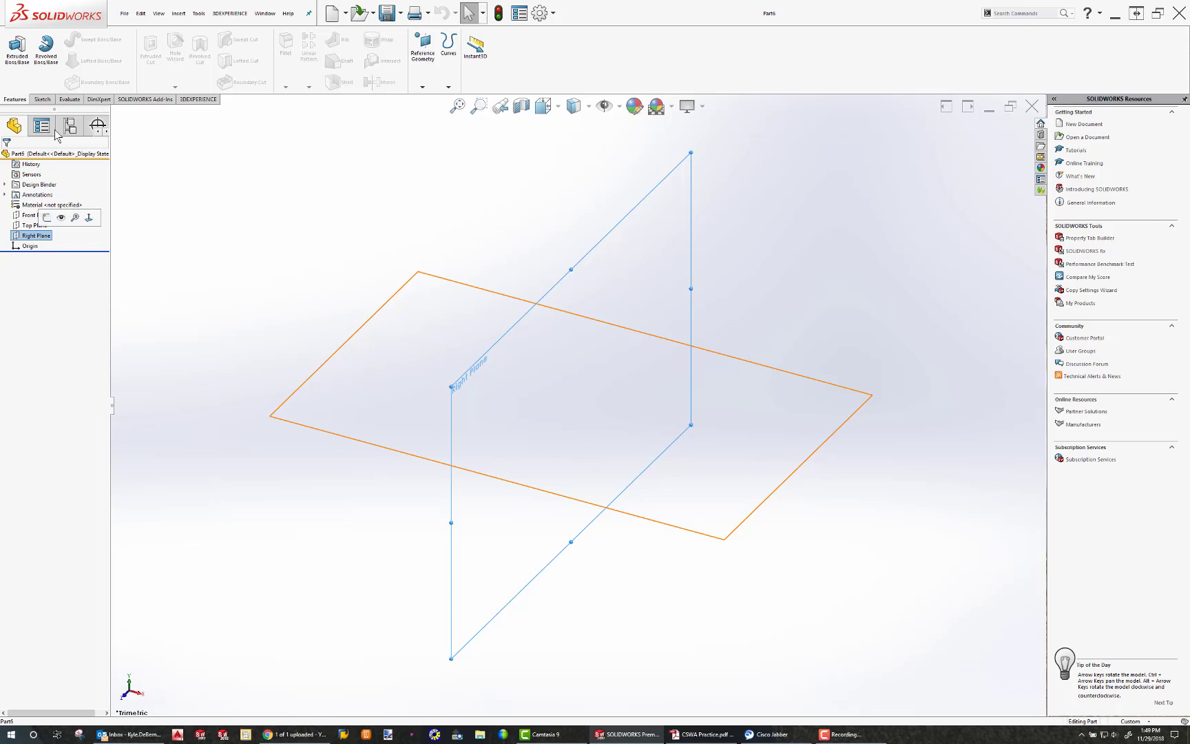
pyautogui.click(42, 99)
pyautogui.click(14, 47)
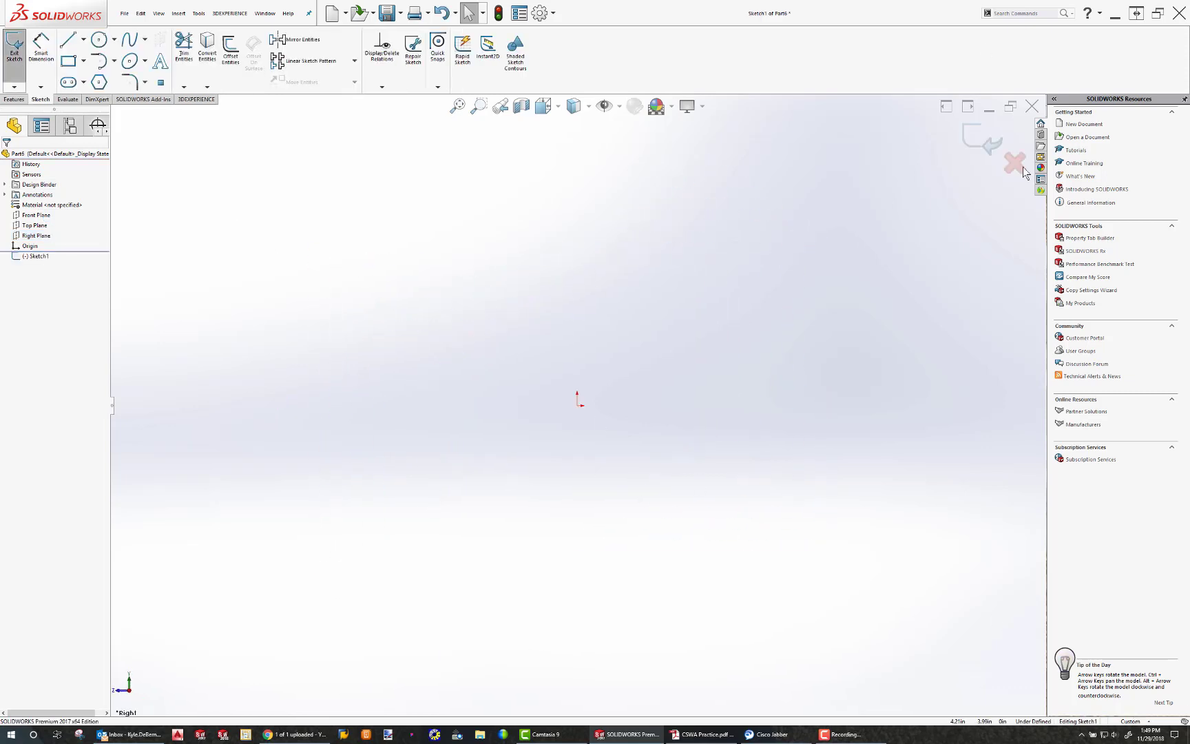
pyautogui.click(1015, 163)
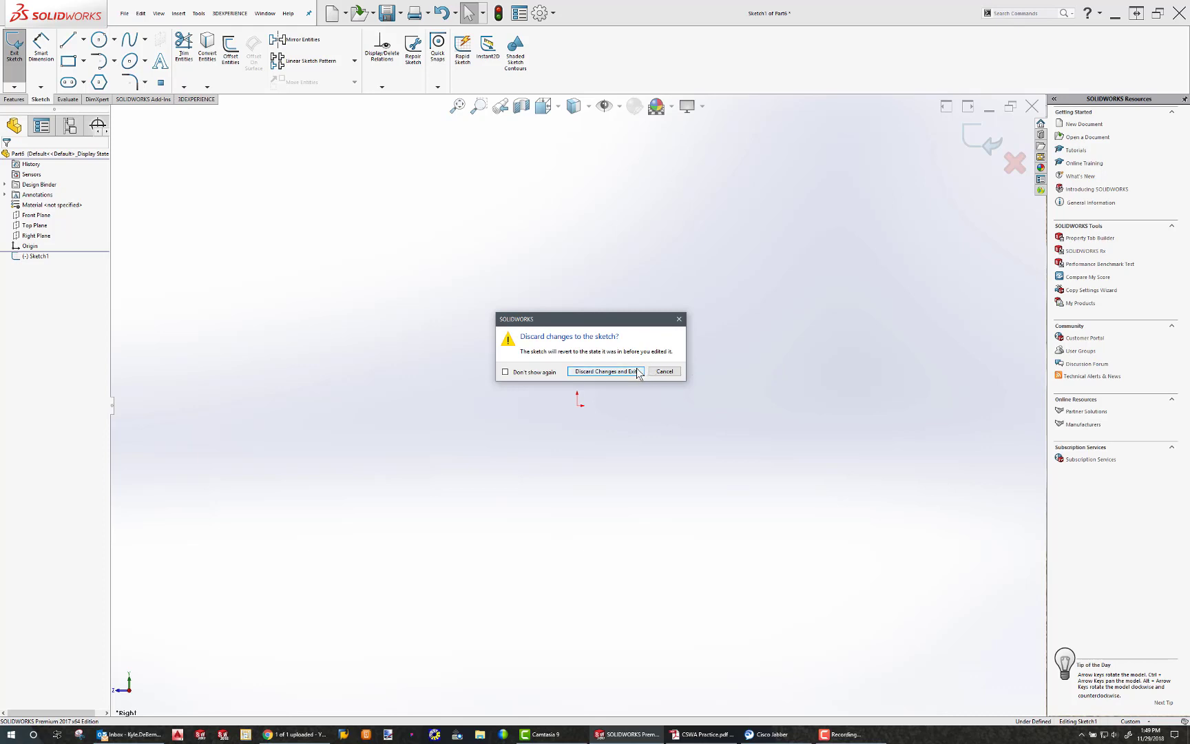
pyautogui.click(641, 372)
# - Set the document units to IPS (inch, pound, second) and apply AISI 1020 steel as the part's material
pyautogui.click(1142, 722)
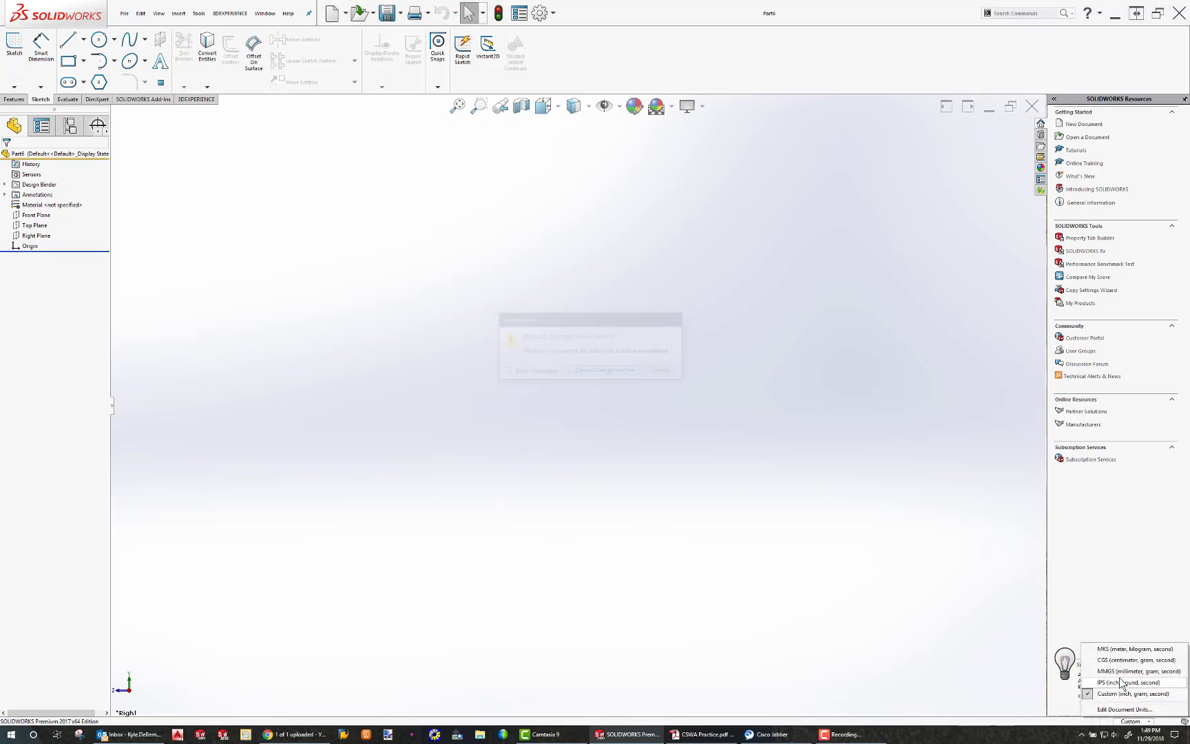
pyautogui.click(1121, 682)
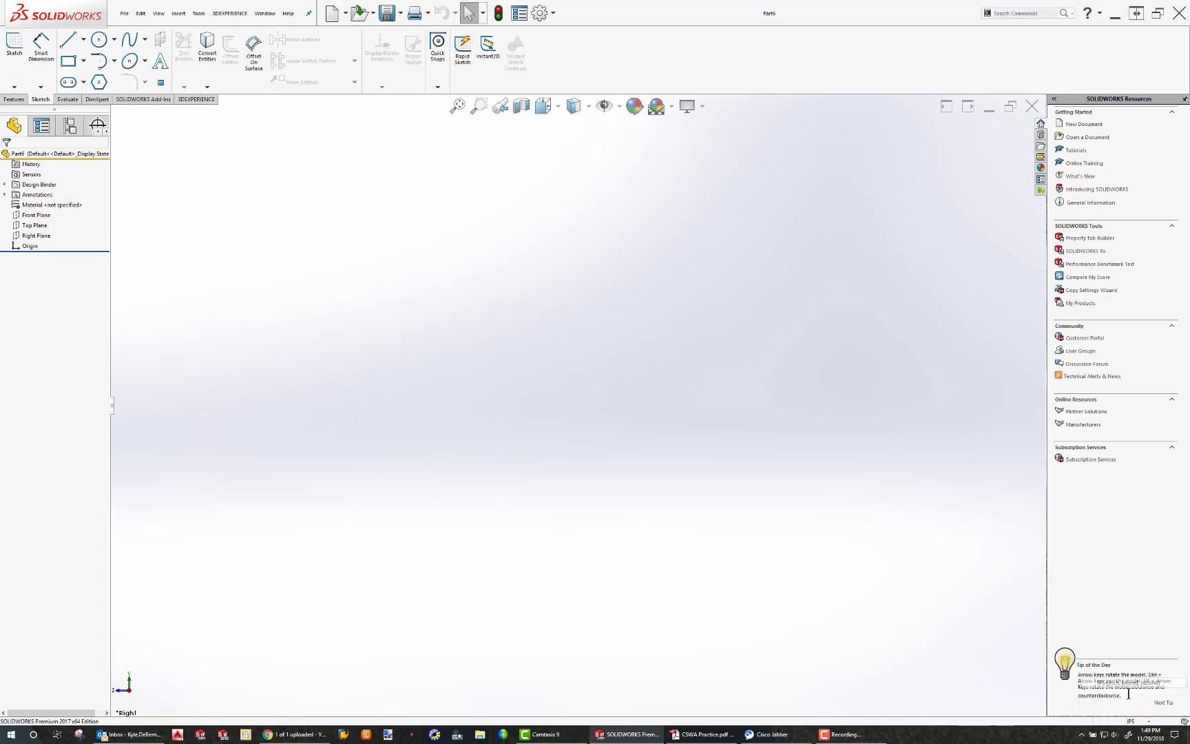
pyautogui.rightClick(52, 208)
pyautogui.click(84, 211)
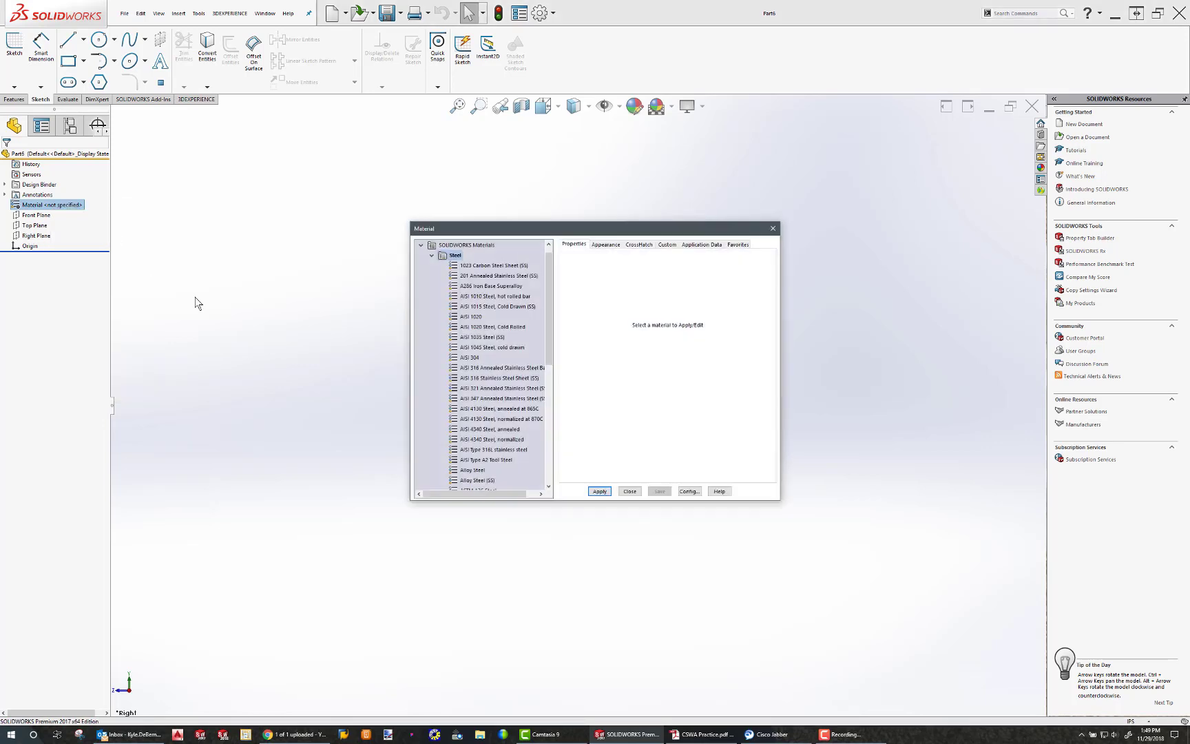
pyautogui.click(473, 317)
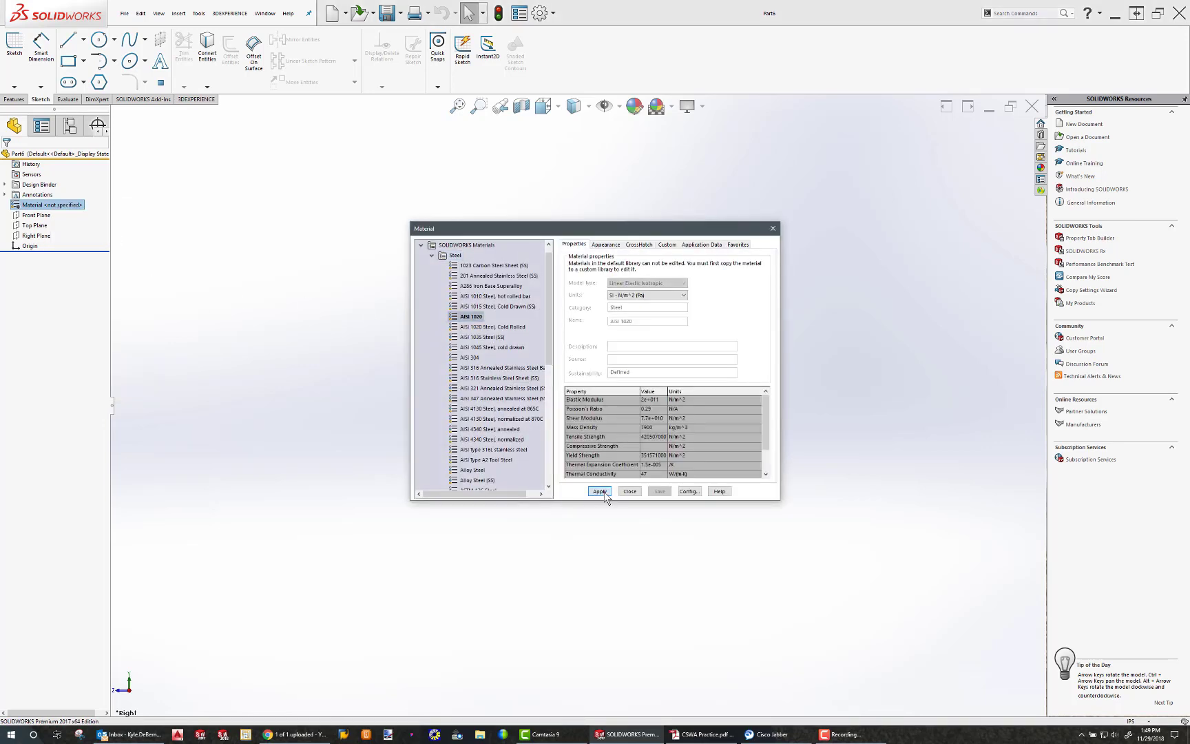
pyautogui.click(604, 492)
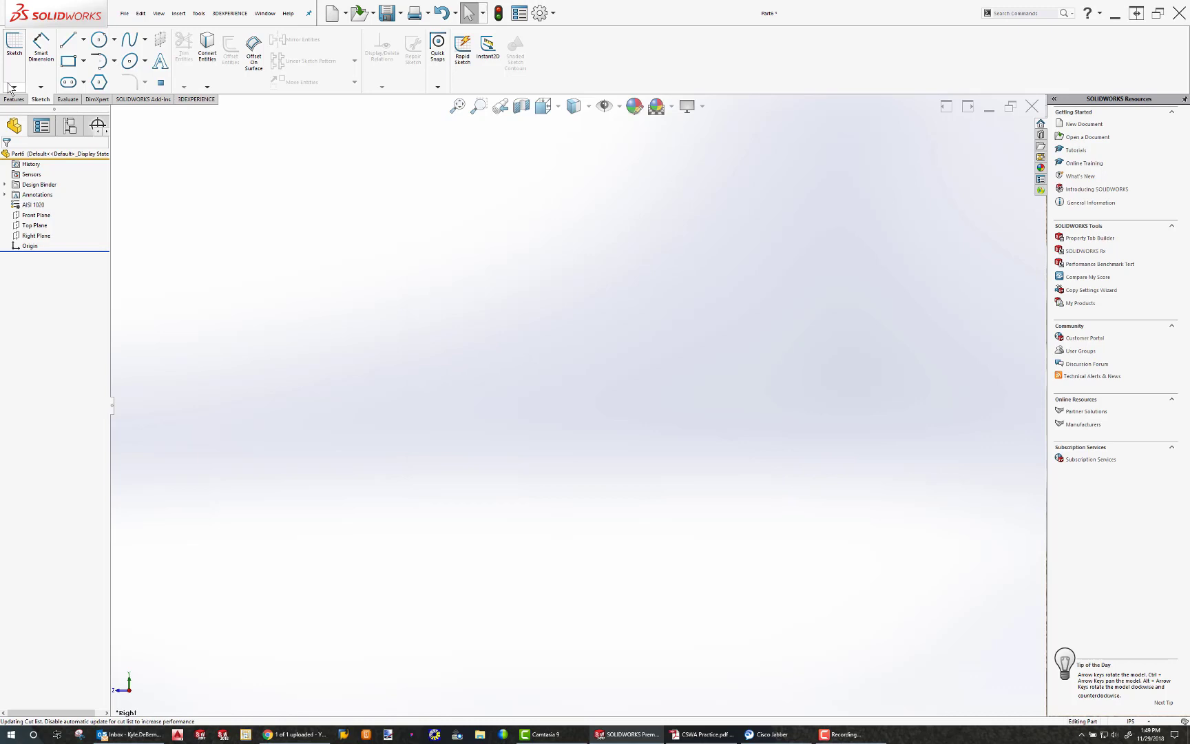
# - Start a sketch on the Right Plane and draw a horizontal centerline running through the origin
pyautogui.click(31, 236)
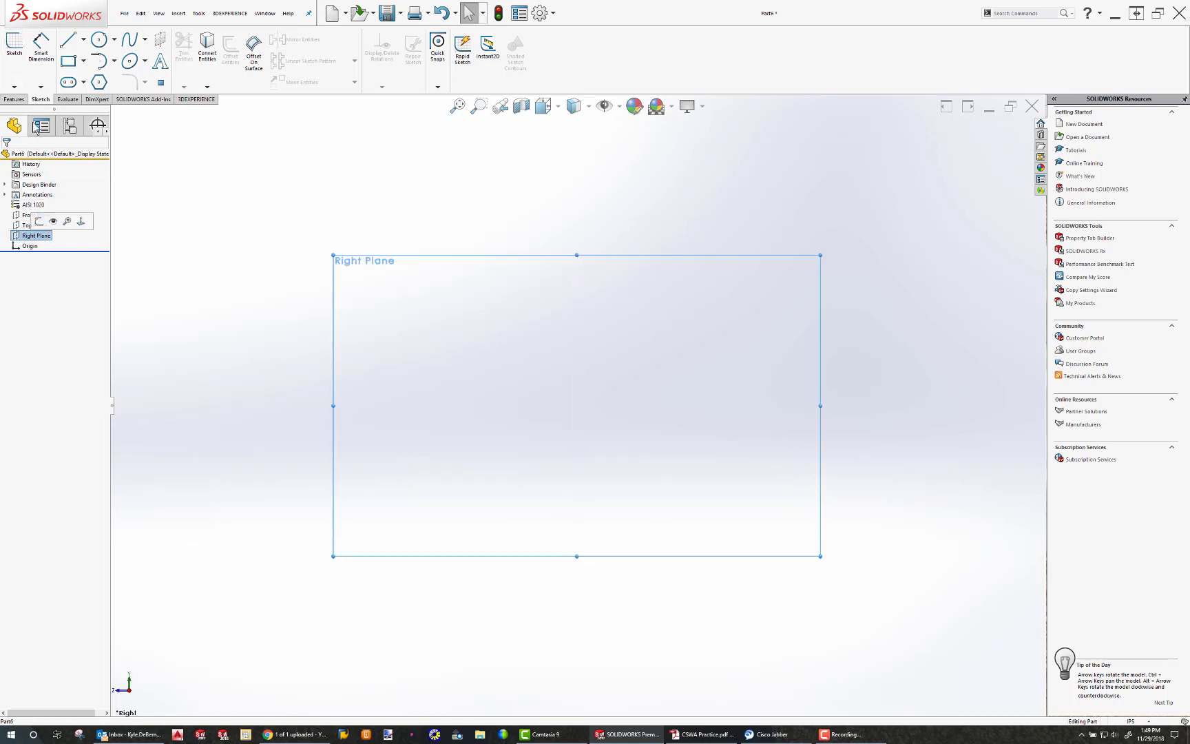
pyautogui.click(14, 44)
pyautogui.click(83, 39)
pyautogui.click(82, 68)
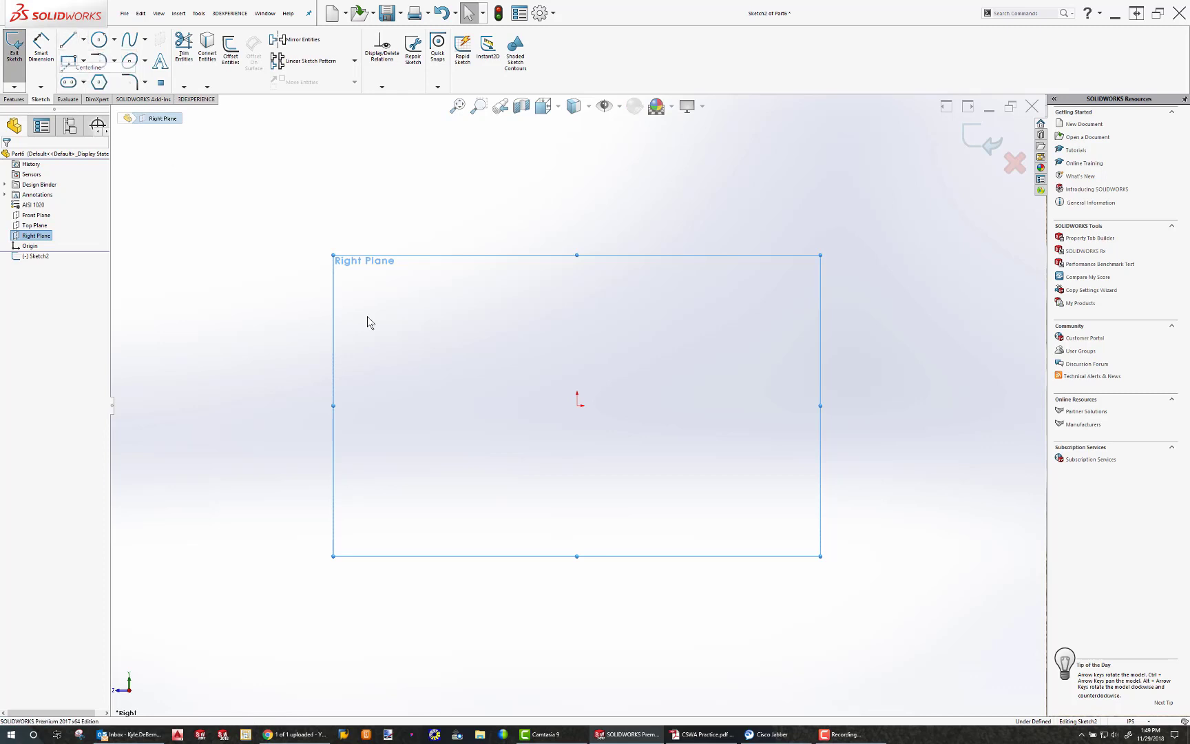
pyautogui.moveTo(420, 405)
pyautogui.mouseDown()
pyautogui.moveTo(809, 408)
pyautogui.moveTo(798, 405)
pyautogui.mouseUp()
pyautogui.press('Escape')
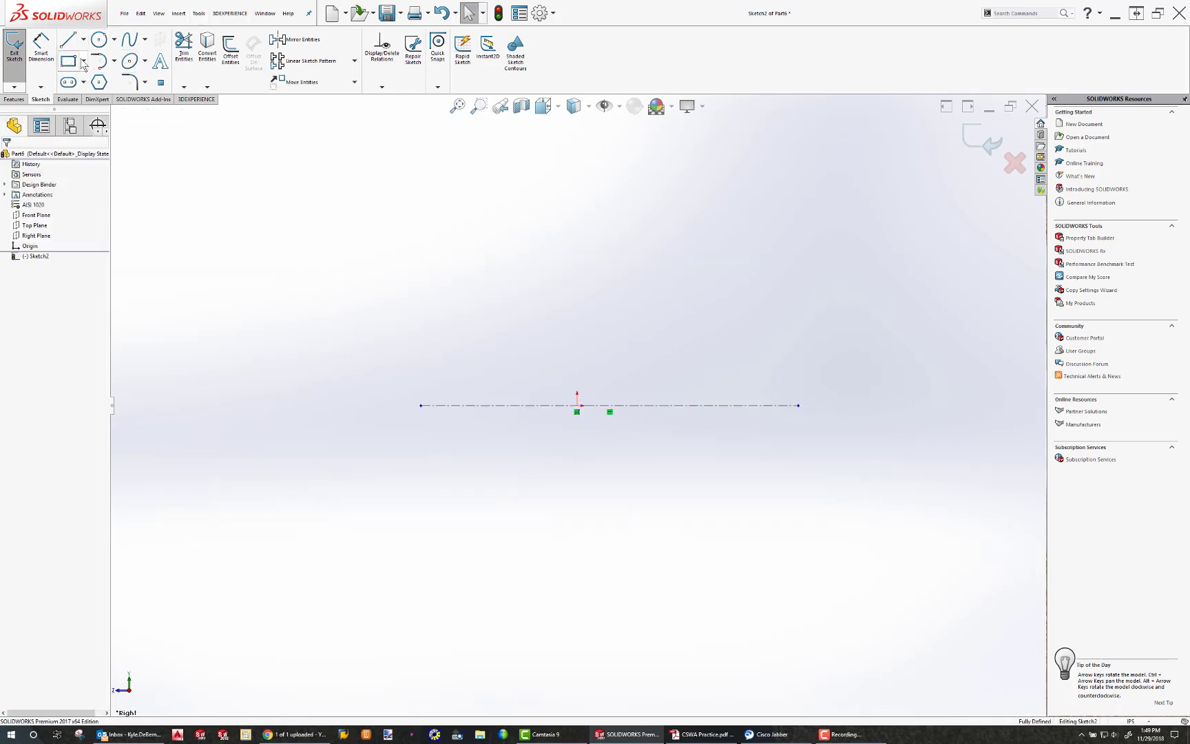
# - Draw a flat corner rectangle sitting on the centerline and add a midpoint relation between its lower edge and the origin
pyautogui.moveTo(464, 406); pyautogui.dragTo(731, 374)
pyautogui.press('Escape')
pyautogui.click(587, 406)
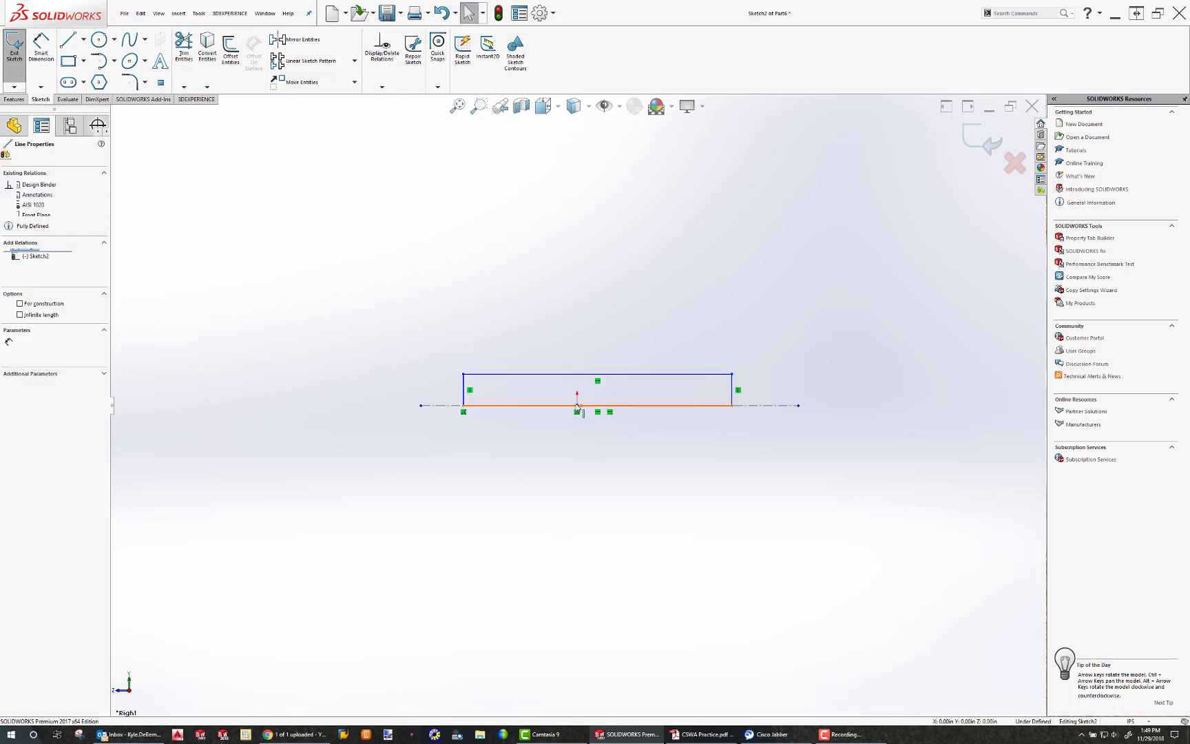
pyautogui.keyDown('ctrl'); pyautogui.click(577, 405); pyautogui.keyUp('ctrl')
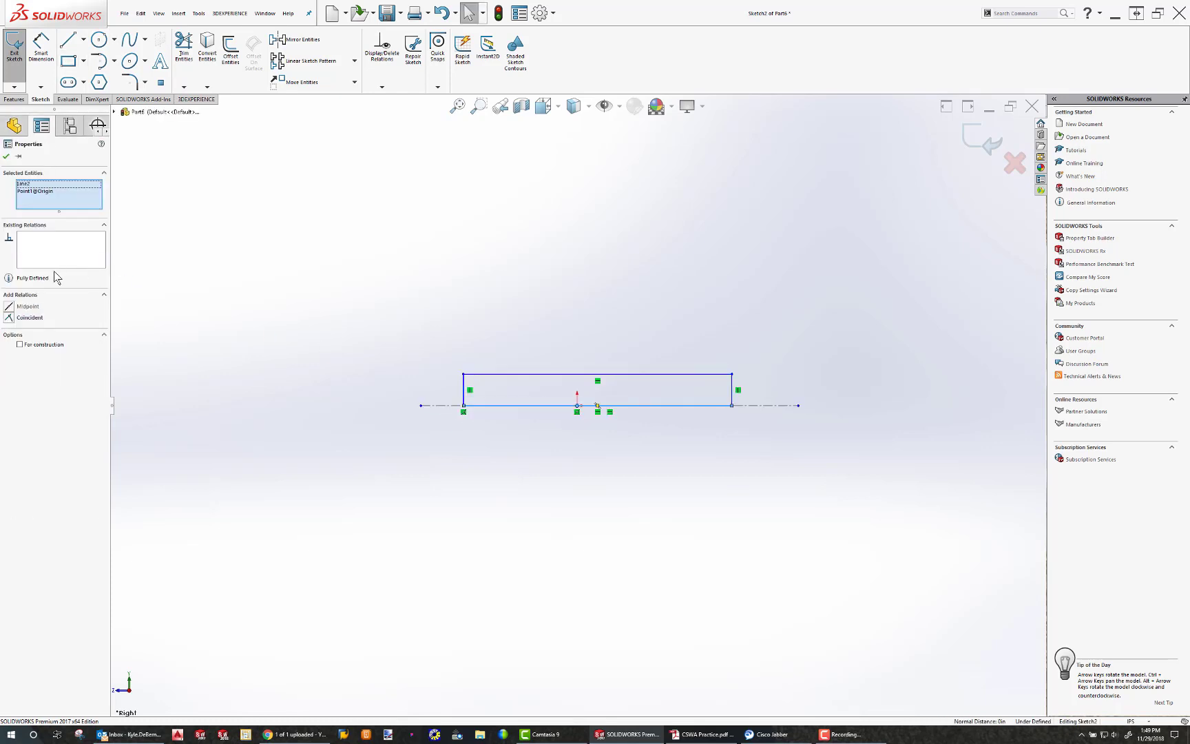
pyautogui.click(9, 307)
pyautogui.press('Escape')
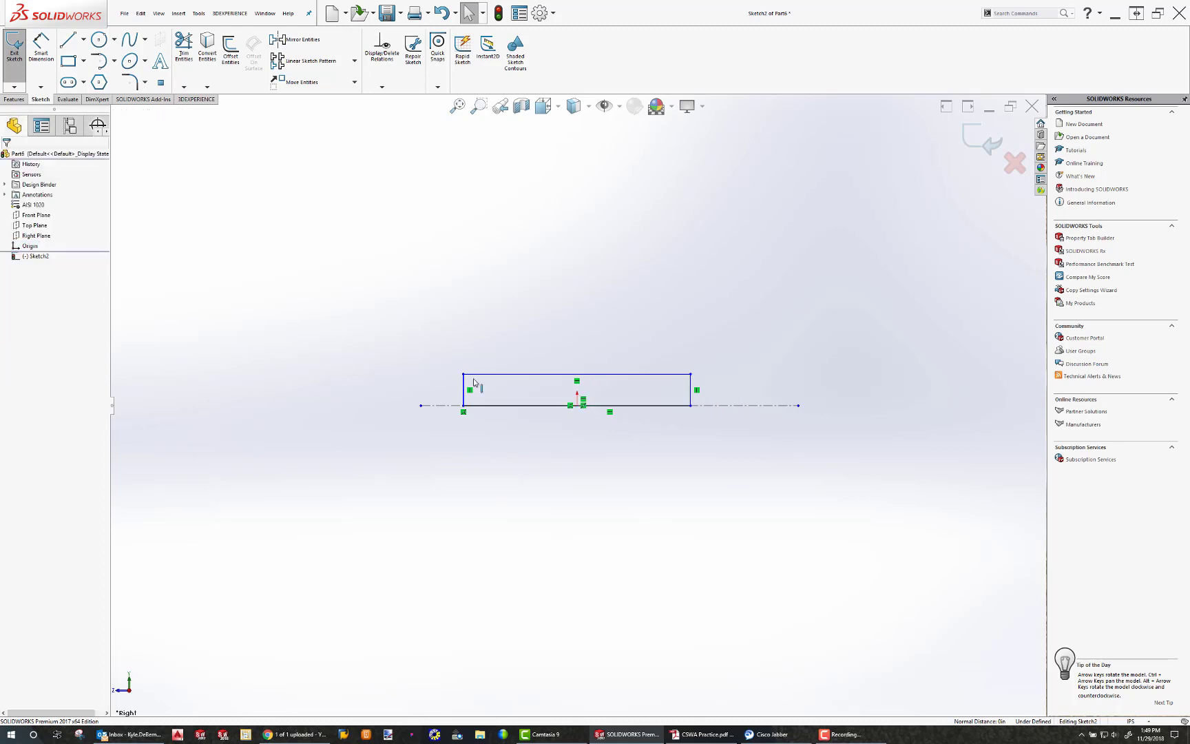
# - From the rectangle's upper-right corner, draw a vertical line about 0.39 in up and a tangent quarter arc of about 0.85 in radius down to the centerline
pyautogui.click(66, 41)
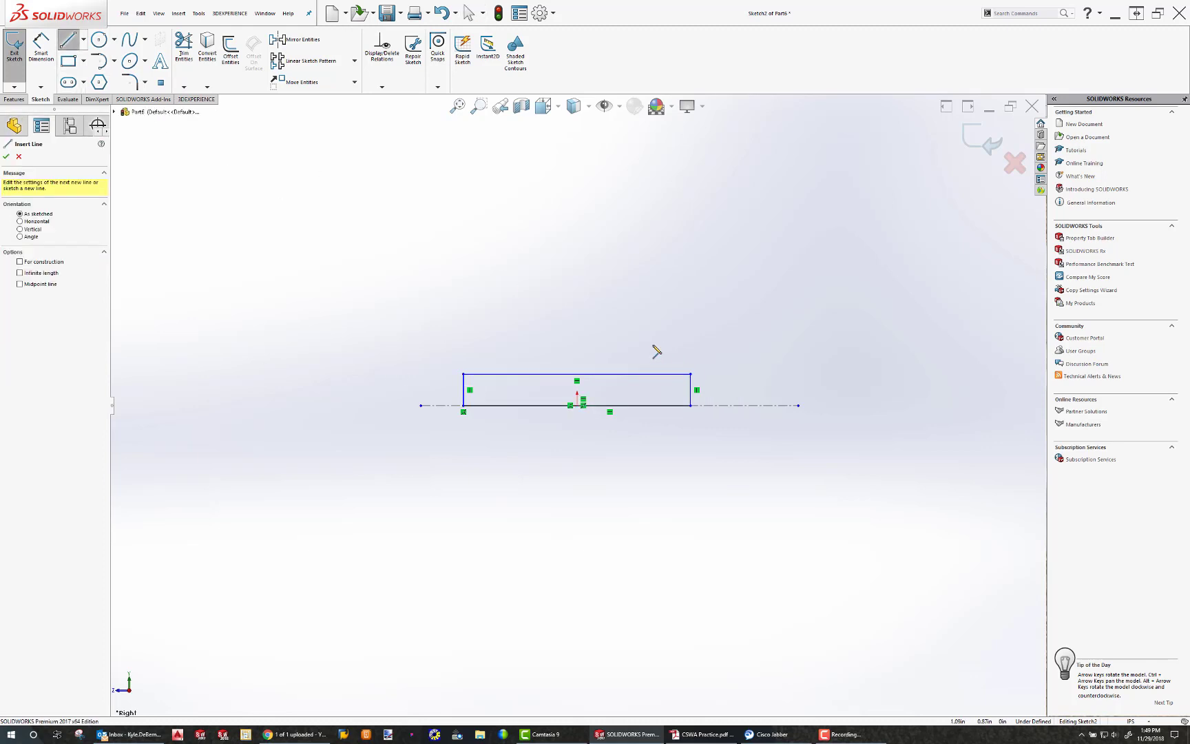
pyautogui.press('Escape')
pyautogui.click(68, 42)
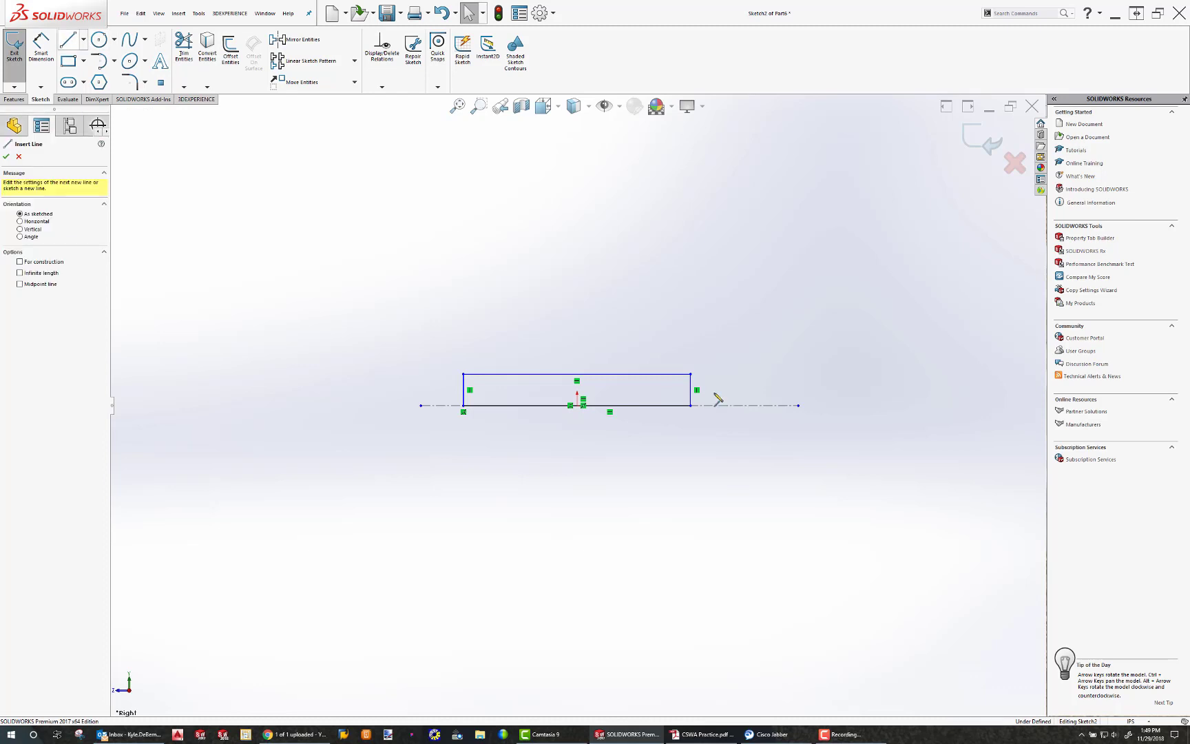
pyautogui.click(690, 374)
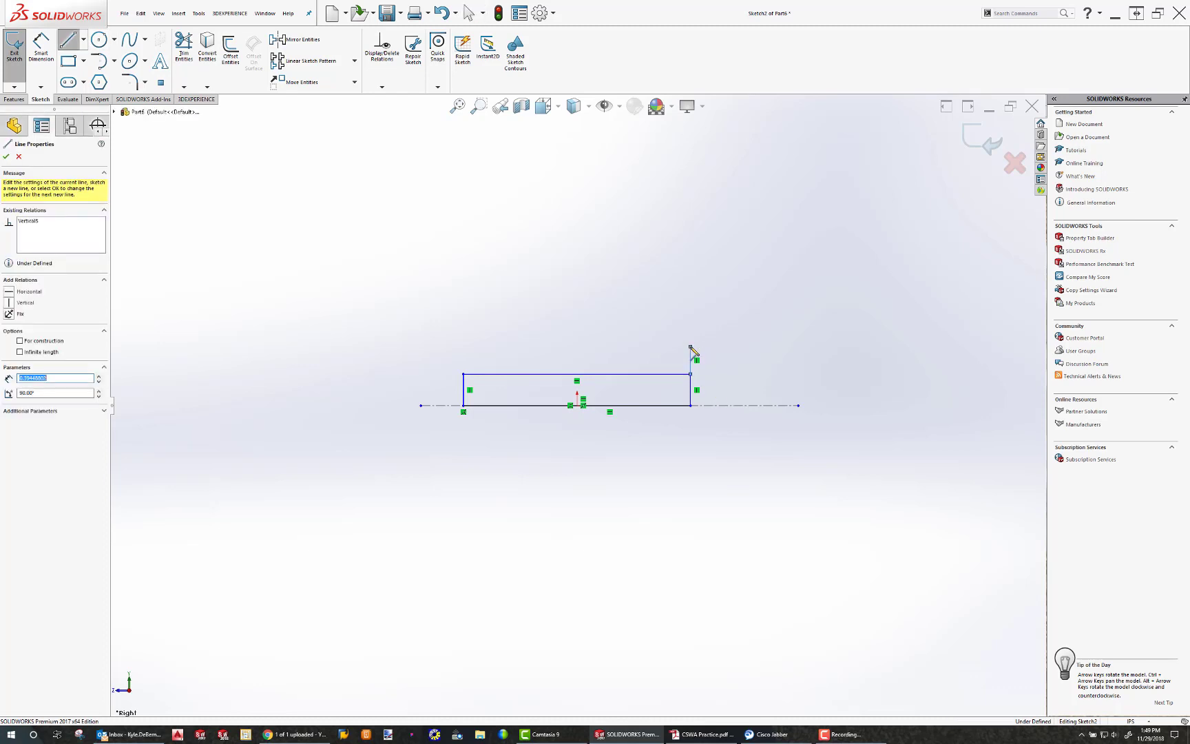
pyautogui.click(690, 346)
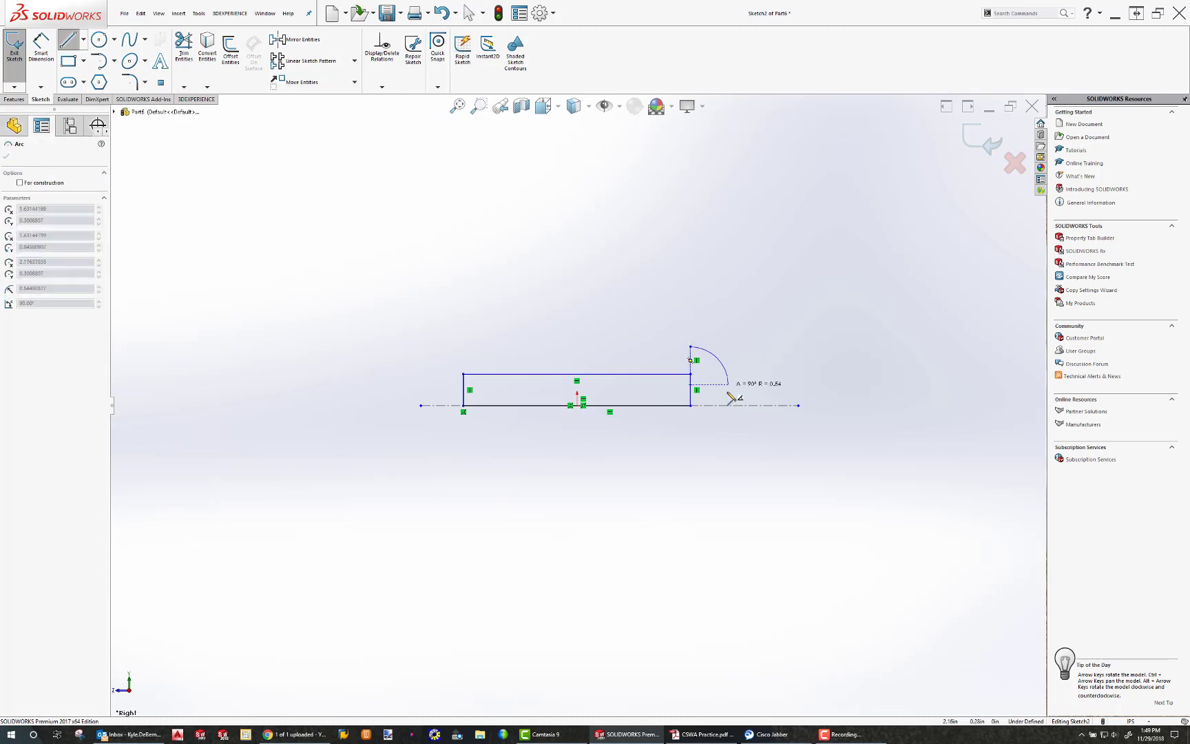
pyautogui.click(749, 405)
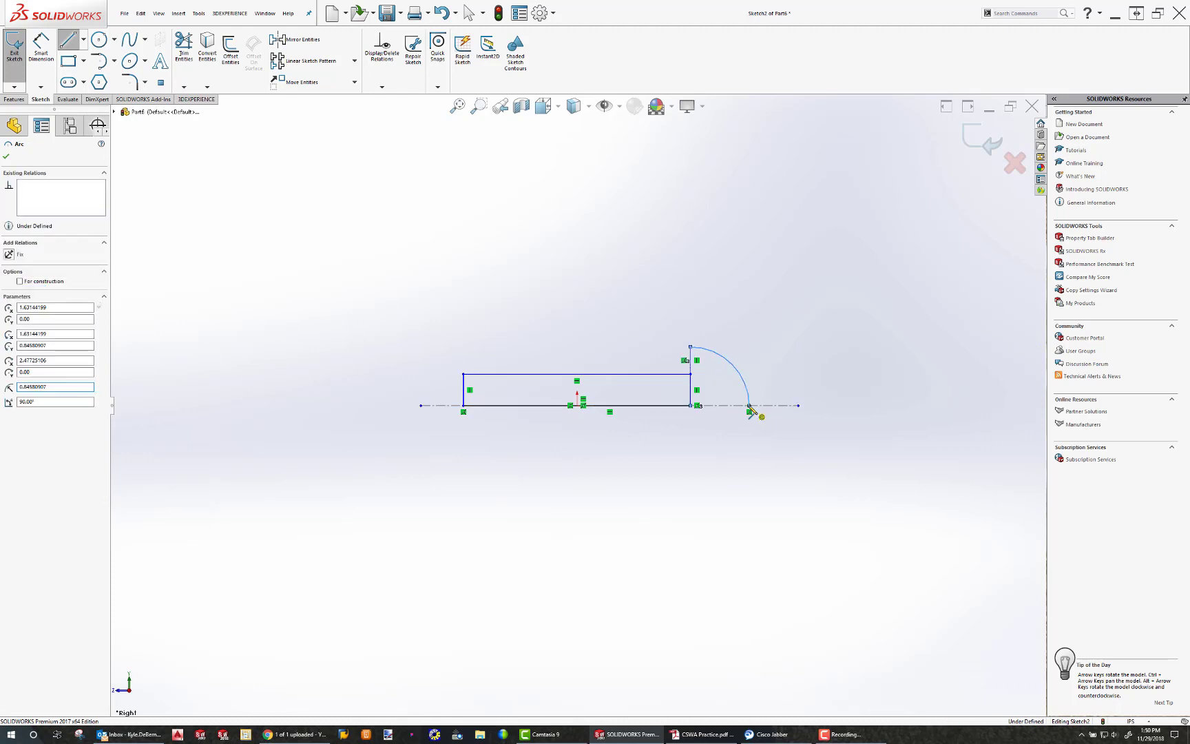
# - Trim away the two vertical end edges of the rectangle
pyautogui.click(184, 48)
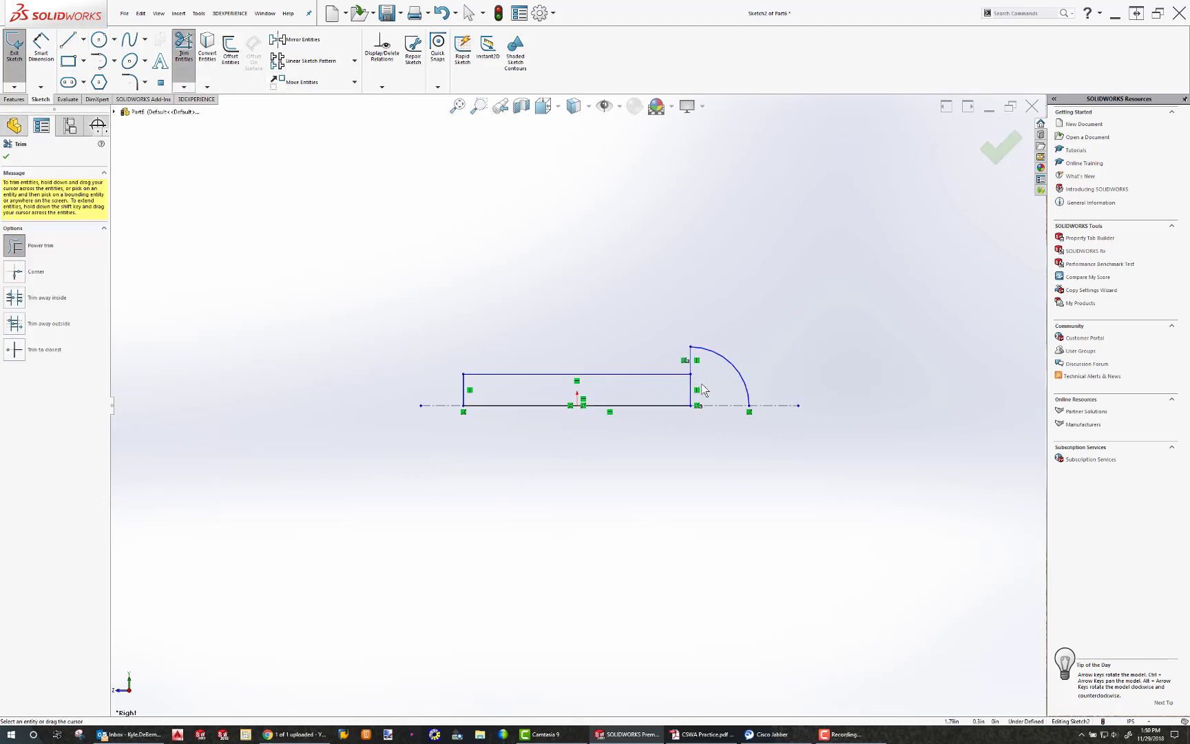
pyautogui.moveTo(474, 385); pyautogui.dragTo(448, 379)
pyautogui.press('Escape')
# - At the upper-left corner of the profile, draw a vertical line about 0.39 in up and a tangent quarter arc down to the centerline's level
pyautogui.click(69, 40)
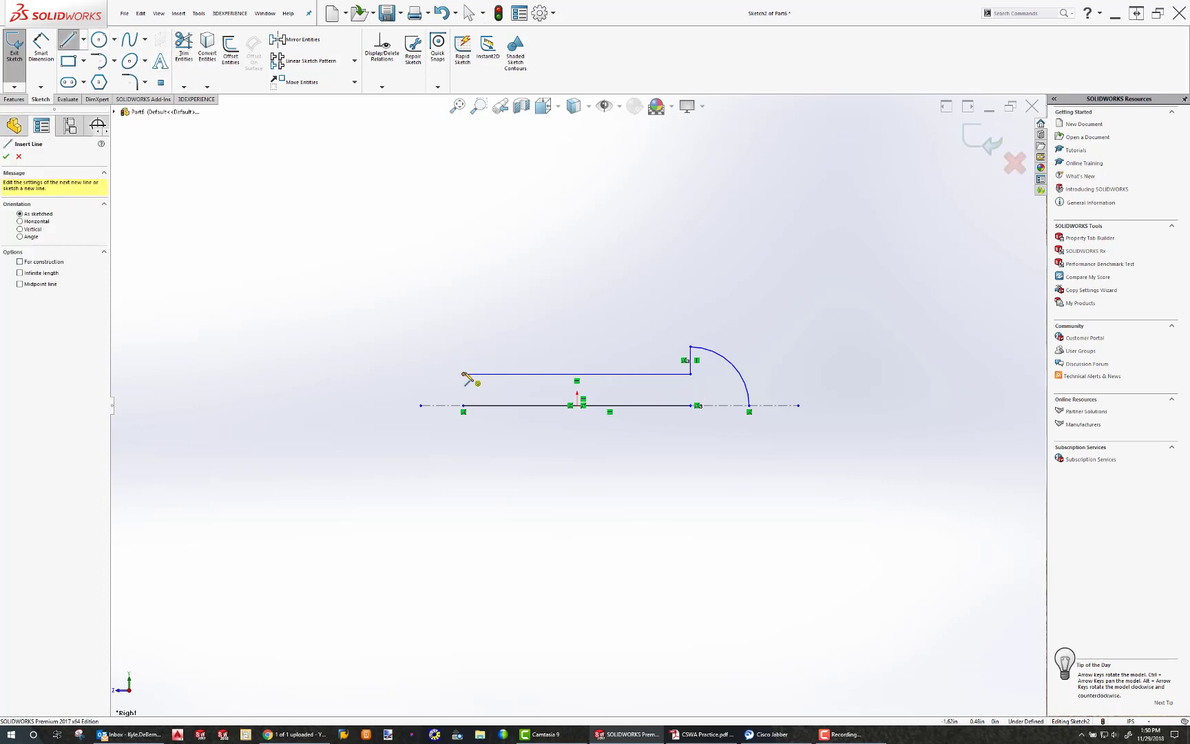
pyautogui.click(463, 374)
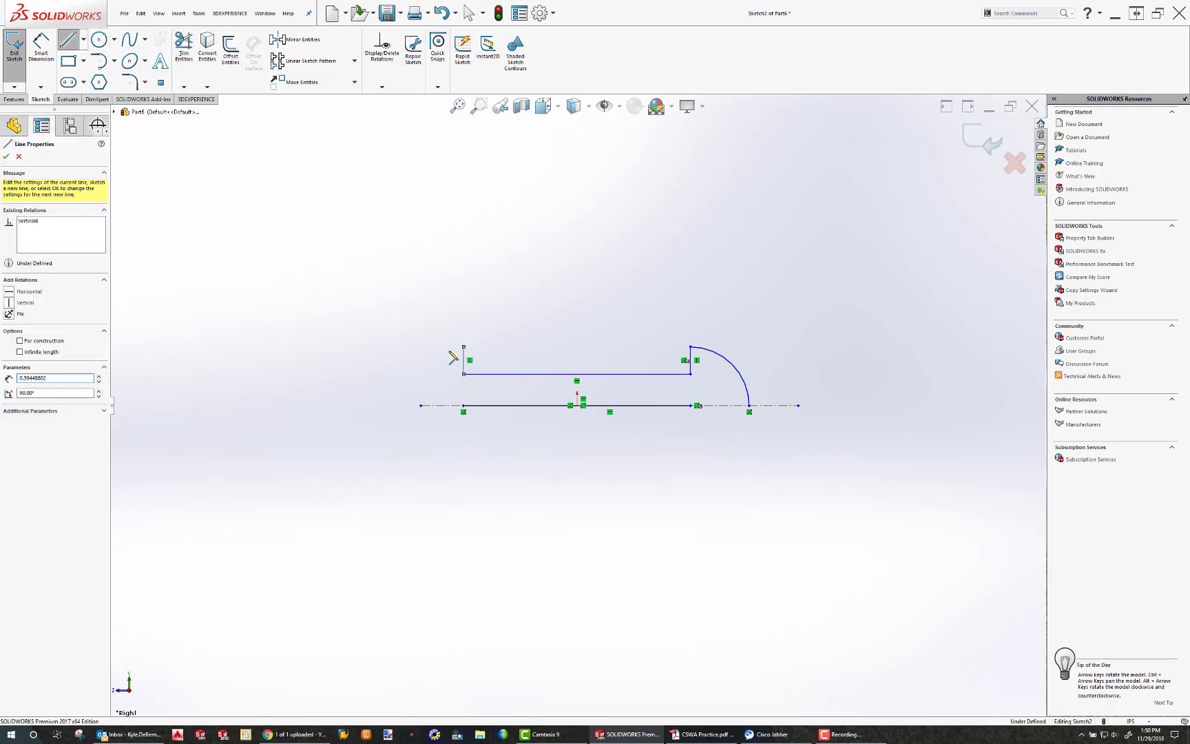
pyautogui.click(463, 347)
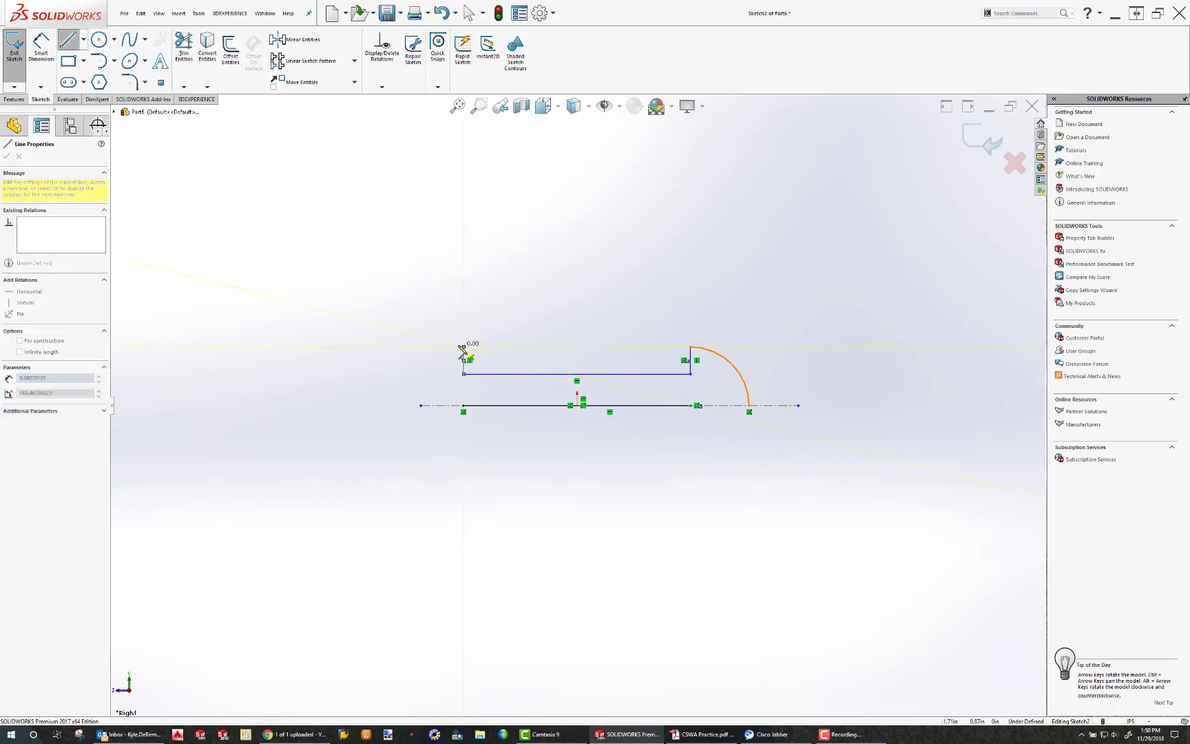
pyautogui.click(406, 405)
pyautogui.press('Escape')
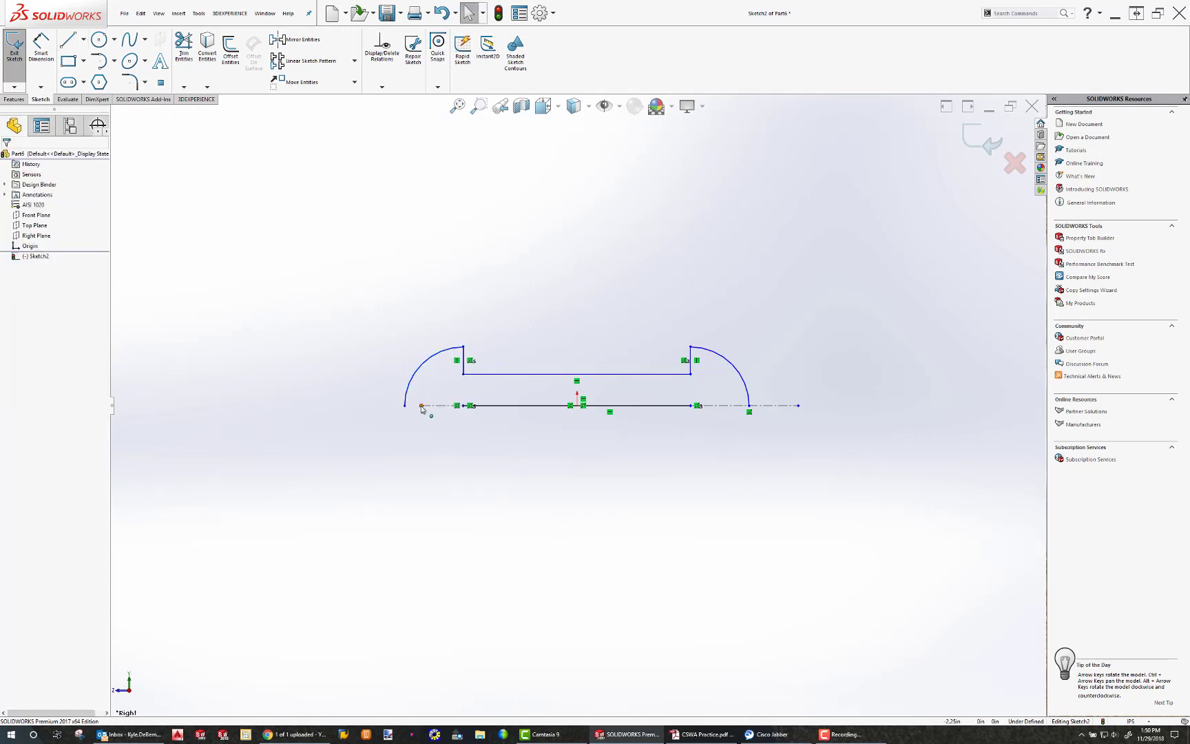
# - Extend the centerline's left end beyond the left arc and join the lower line's left endpoint to the arc's lower end
pyautogui.moveTo(420, 405); pyautogui.dragTo(359, 406)
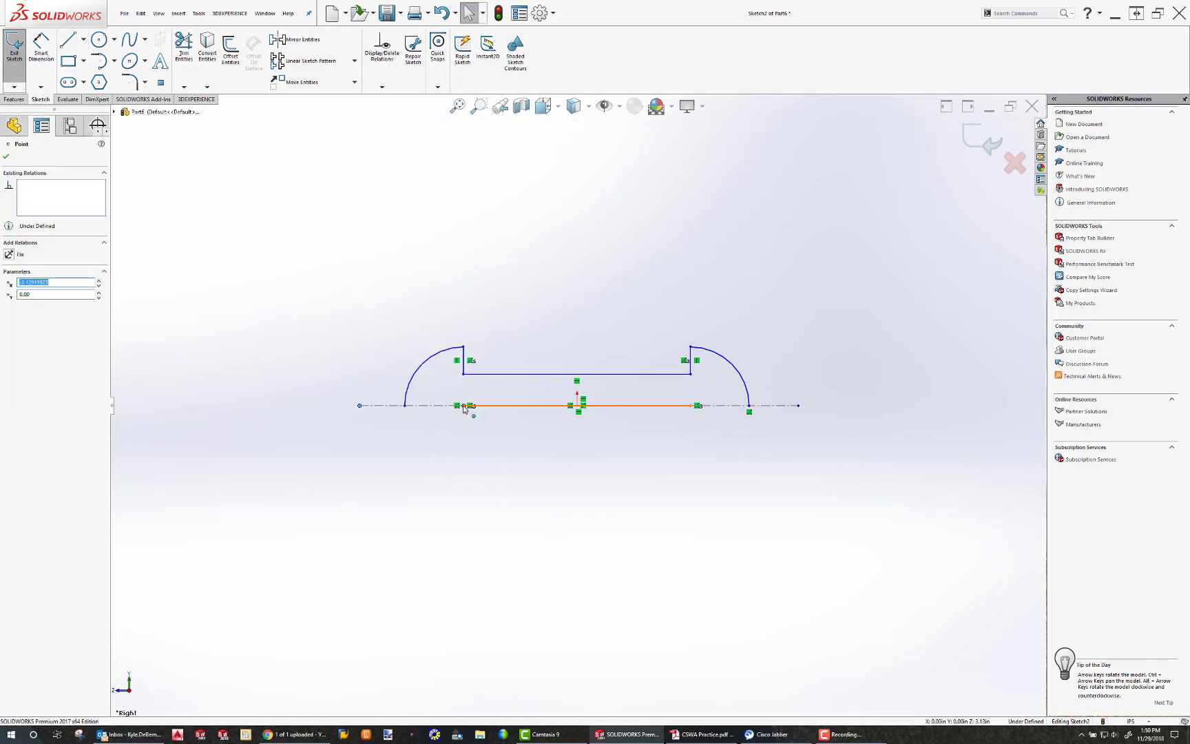
pyautogui.moveTo(463, 409); pyautogui.dragTo(404, 405)
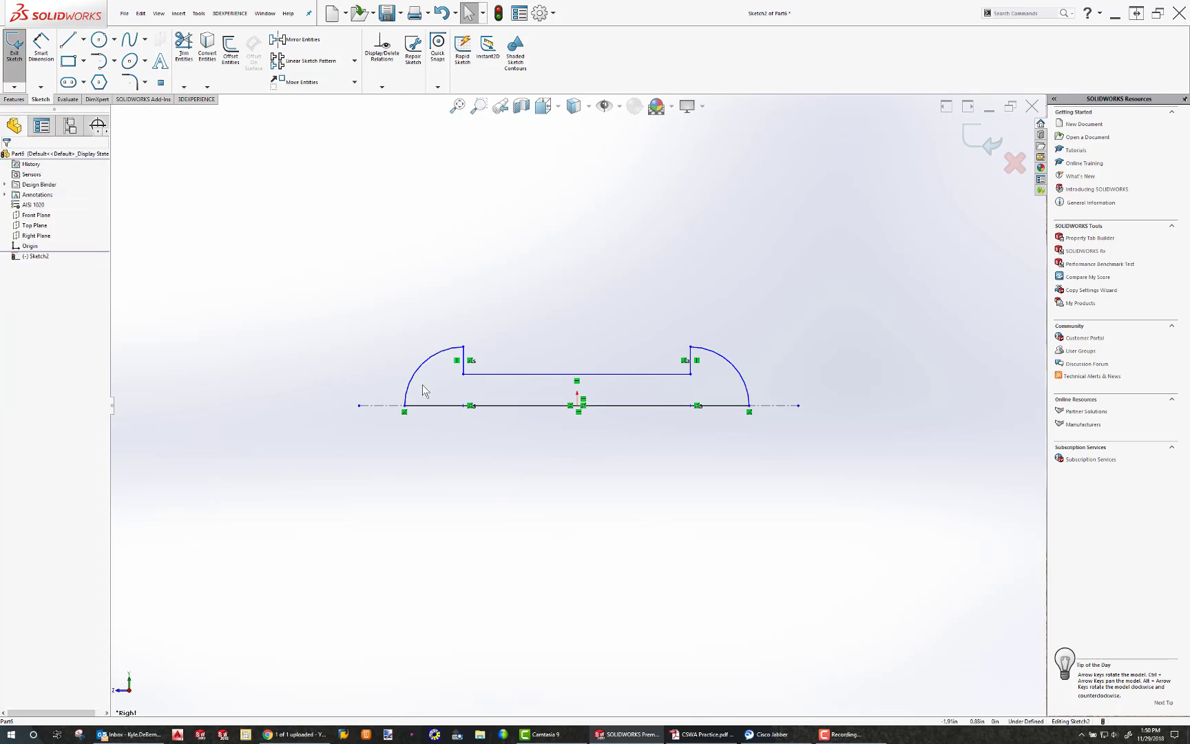
# - Dimension the right arc with a radius of 0.225 in
pyautogui.click(42, 49)
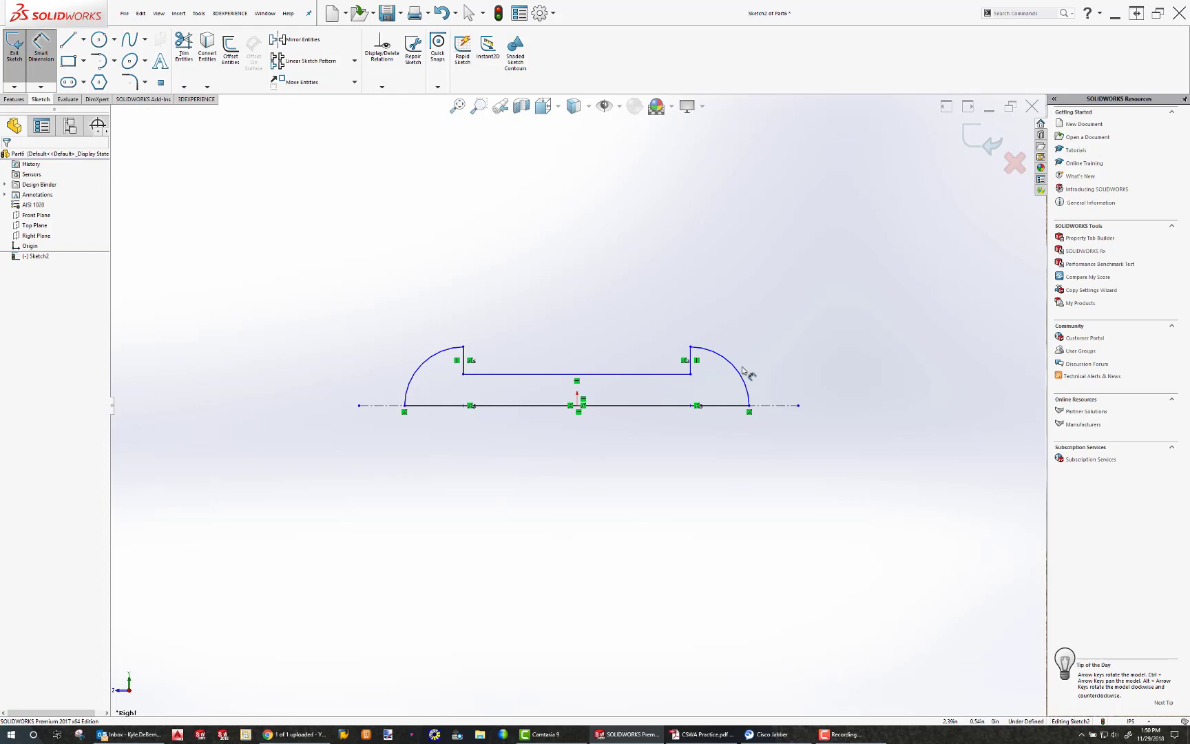
pyautogui.click(767, 358)
pyautogui.click(799, 340)
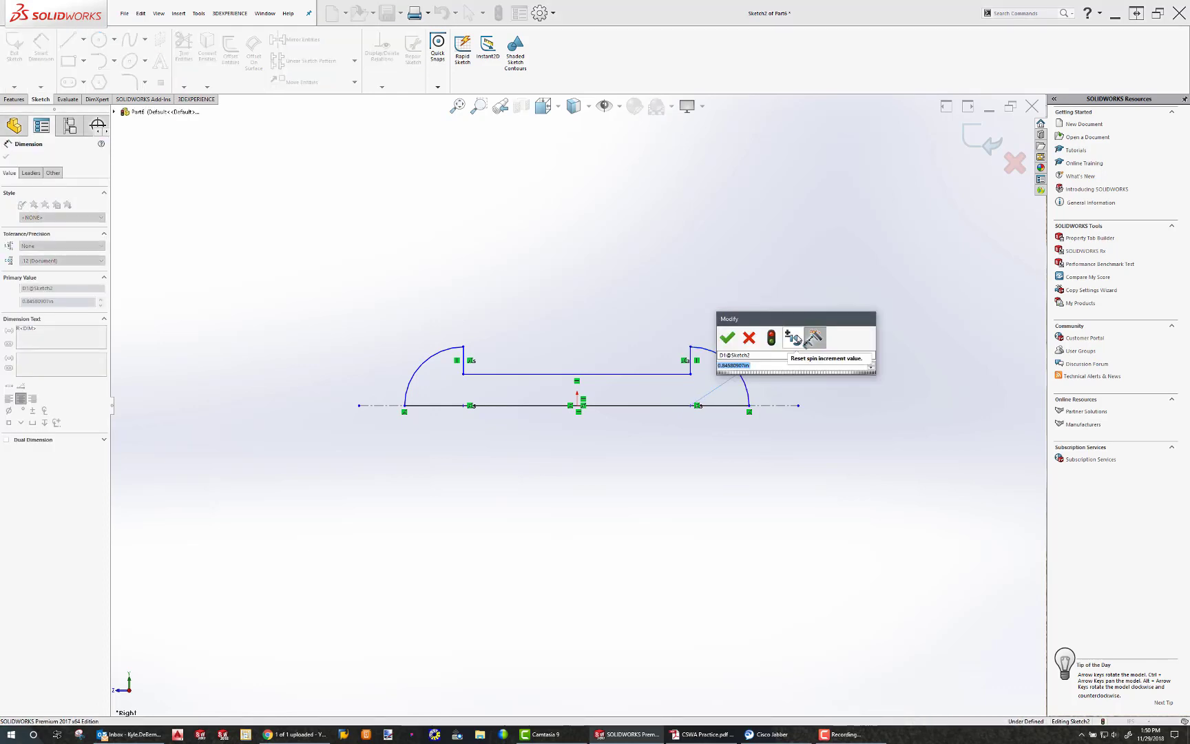
pyautogui.press('BackSpace')
pyautogui.write('0.225')
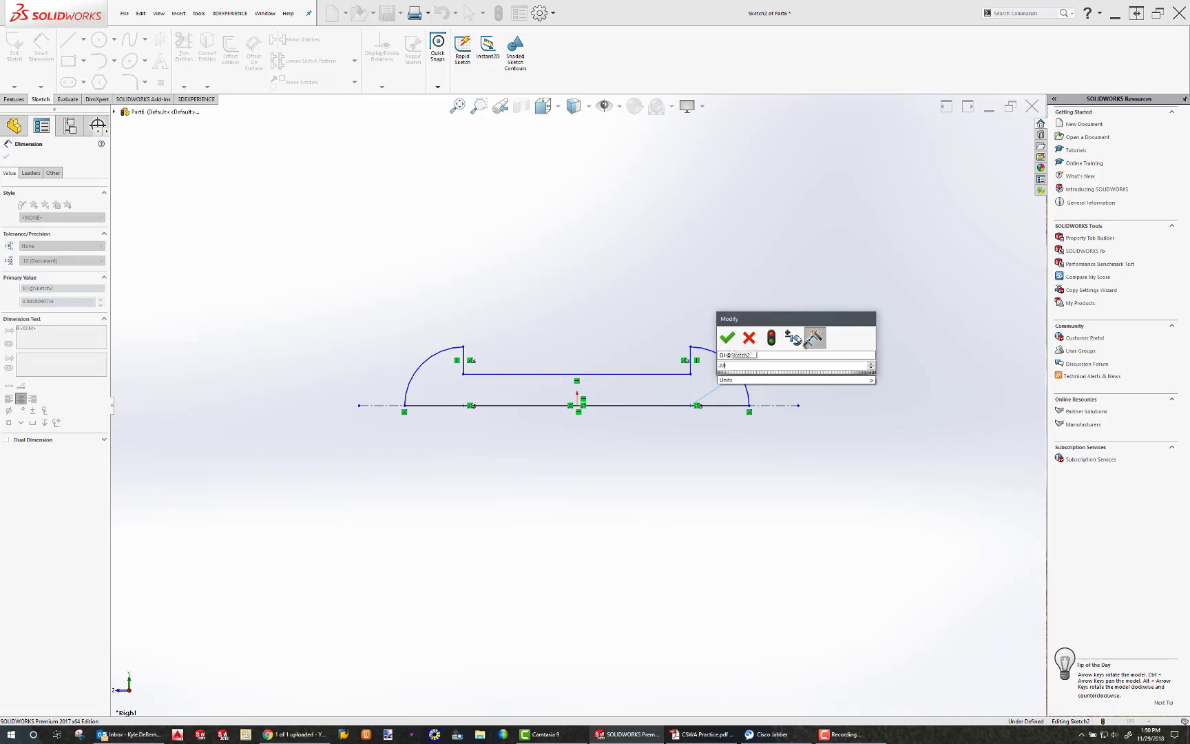
pyautogui.press('Return')
# - Add an equal relation between the left and right end arcs
pyautogui.click(461, 352)
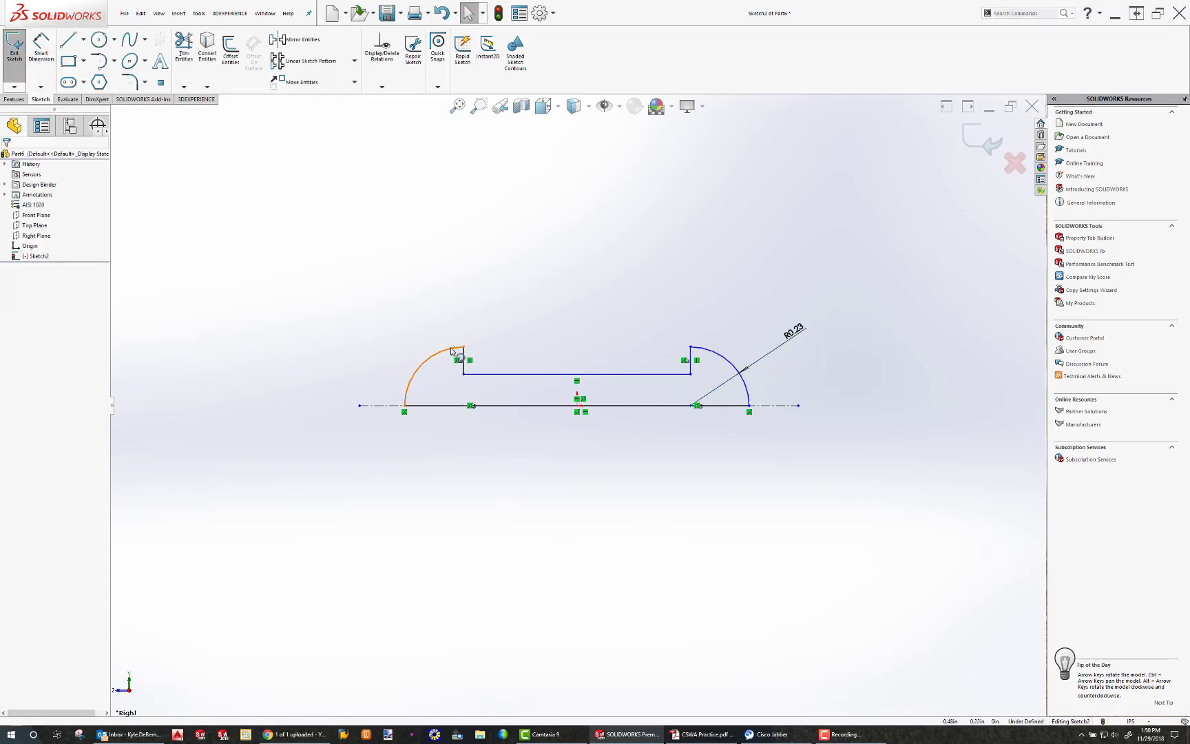
pyautogui.keyDown('ctrl'); pyautogui.click(668, 345); pyautogui.keyUp('ctrl')
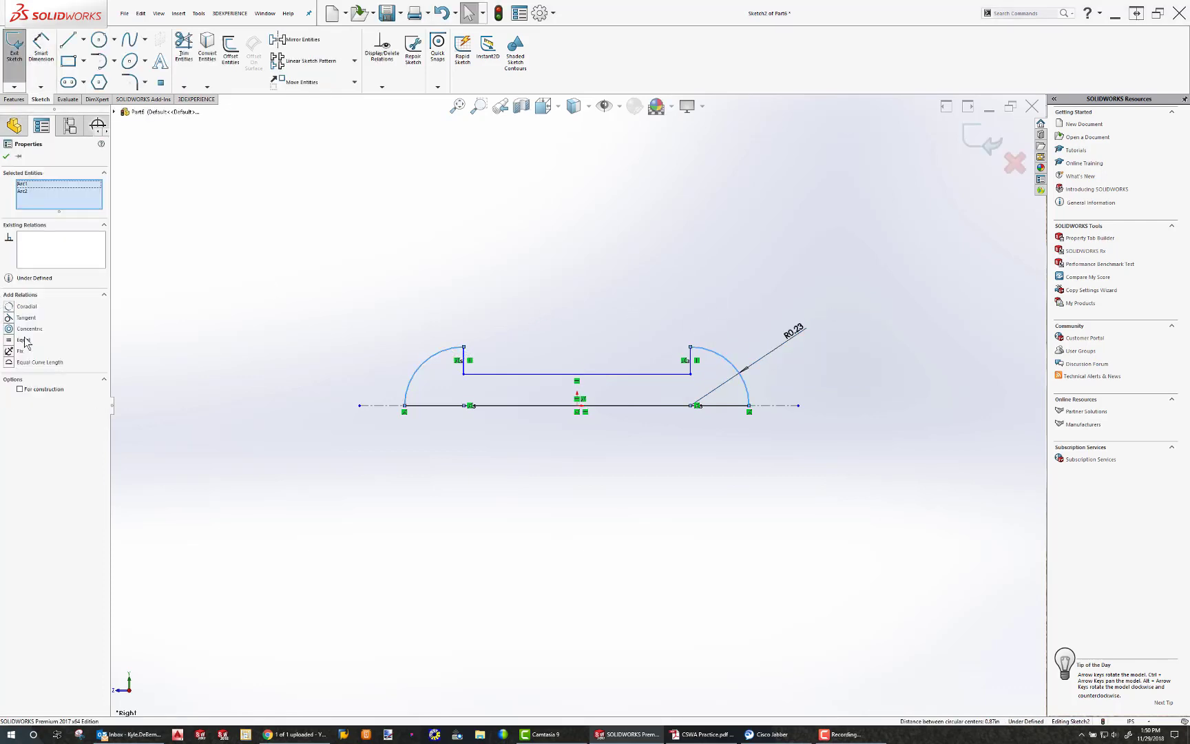
pyautogui.click(10, 342)
pyautogui.click(392, 271)
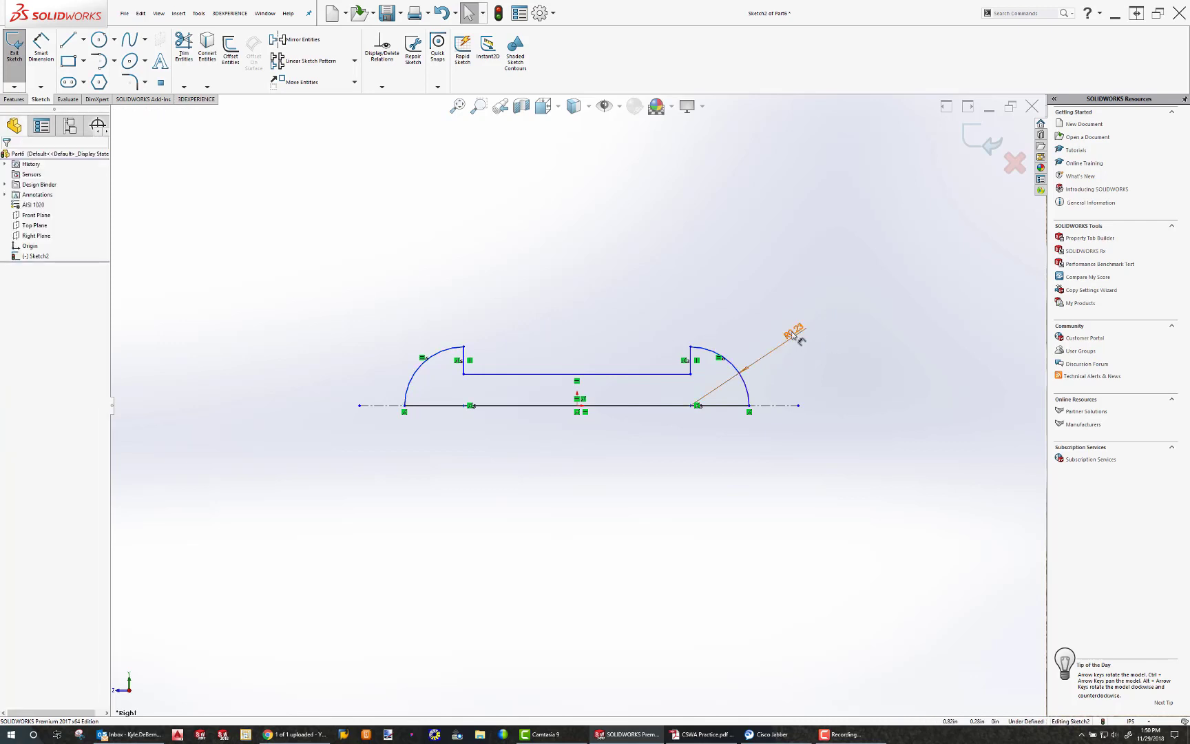
# - Check the full-precision value of the right arc's radius dimension
pyautogui.doubleClick(792, 332)
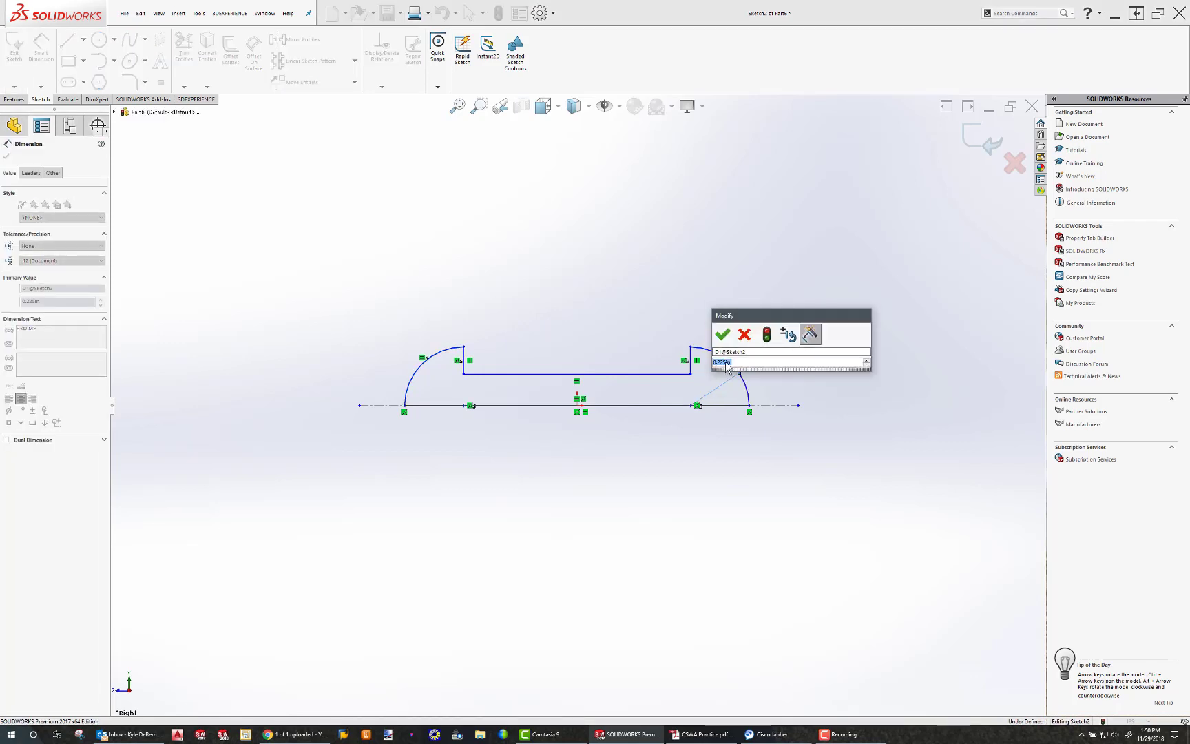
pyautogui.click(724, 336)
pyautogui.click(456, 150)
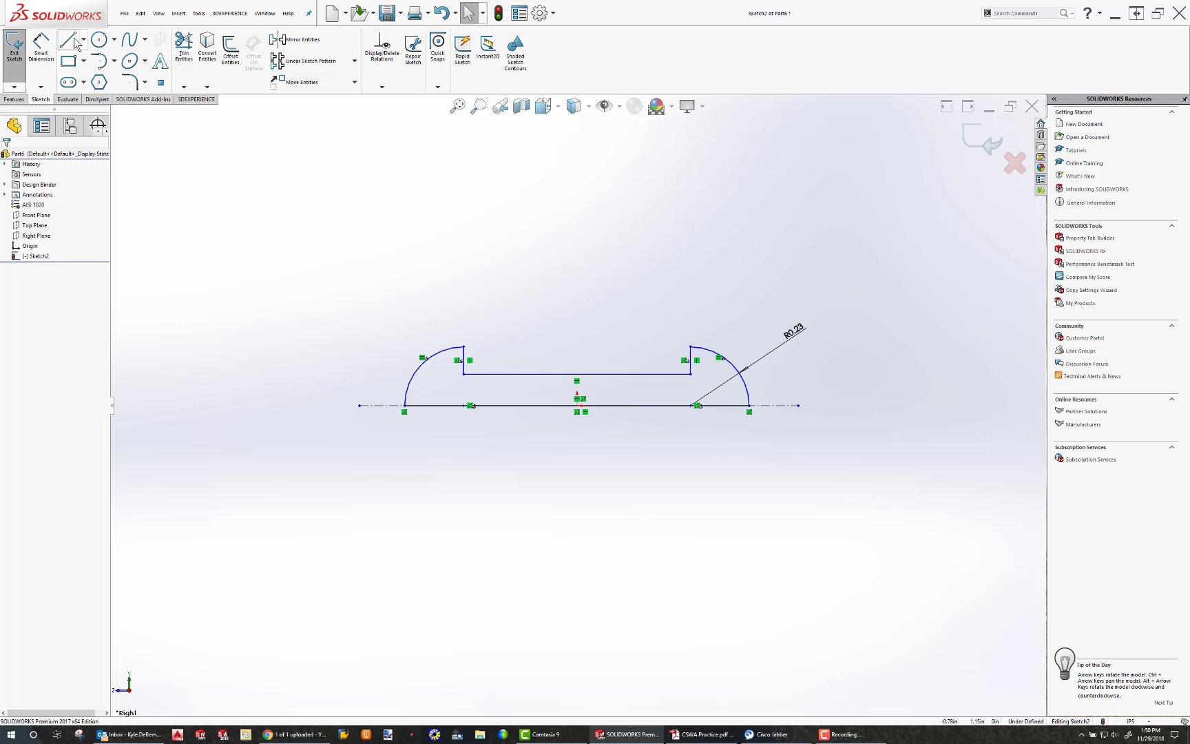
# - Add a diameter dimension of 0.25 in from the profile's upper horizontal line across the centerline
pyautogui.click(41, 48)
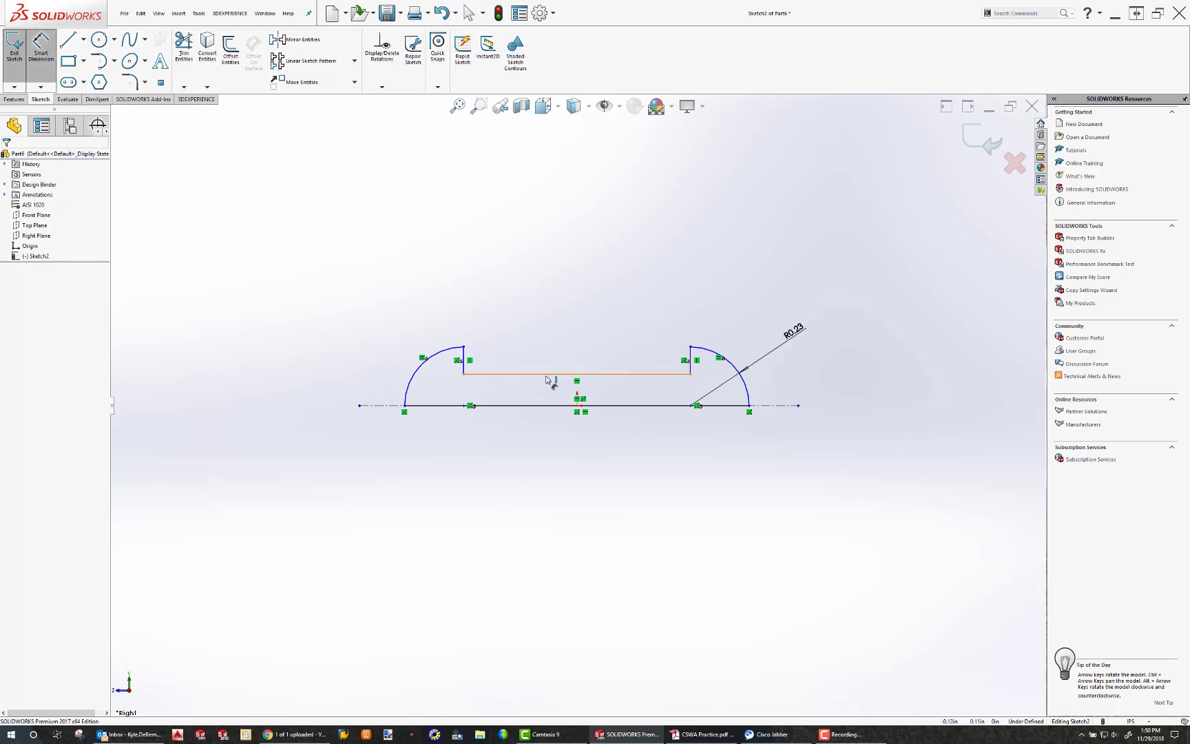
pyautogui.click(627, 381)
pyautogui.click(773, 406)
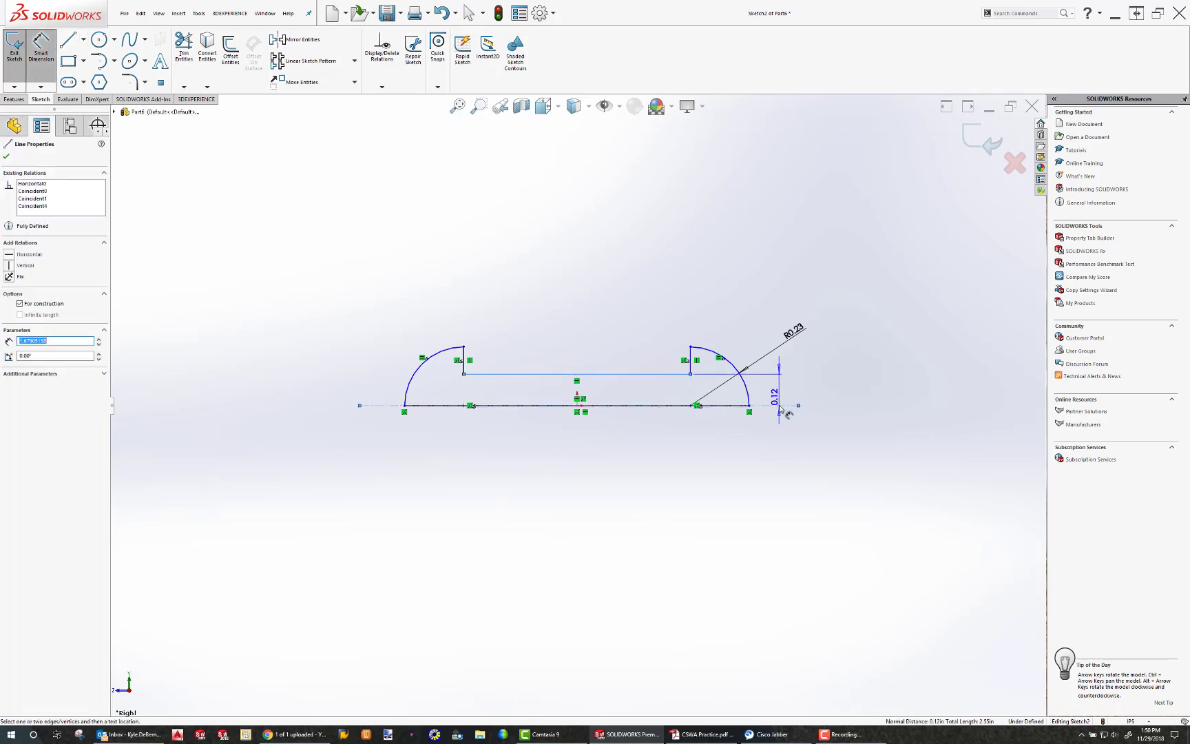
pyautogui.click(778, 422)
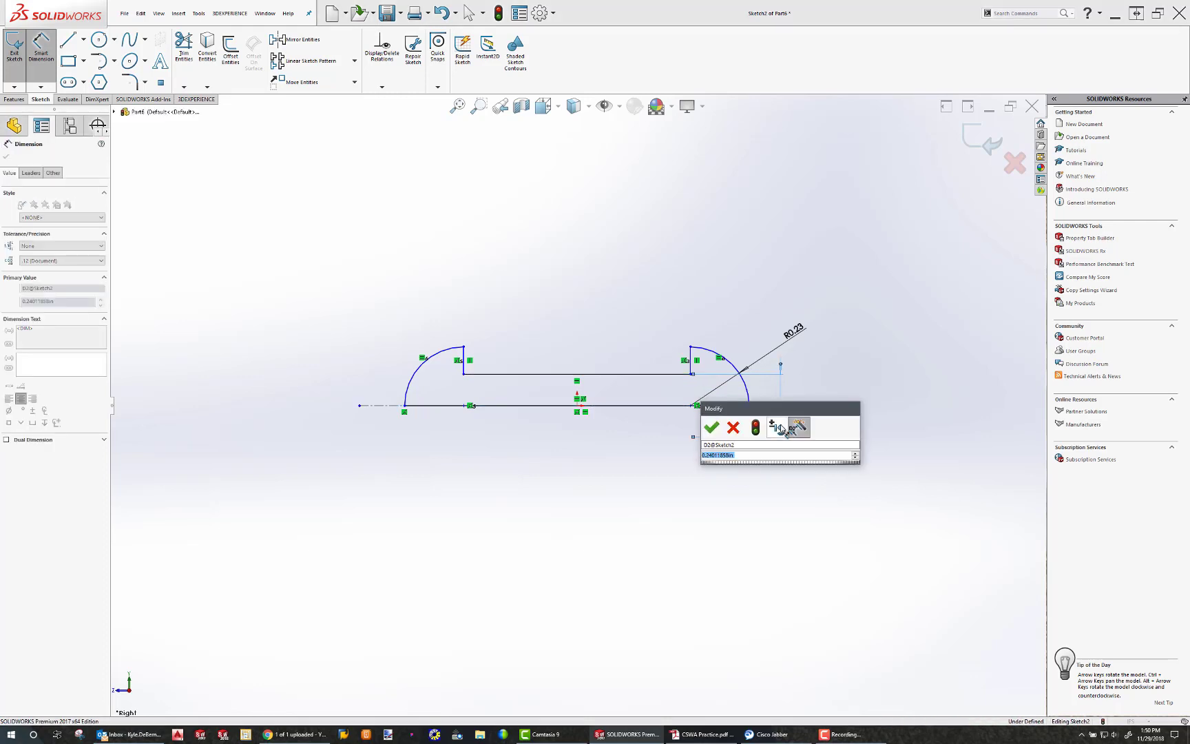
pyautogui.write('.25')
pyautogui.press('Return')
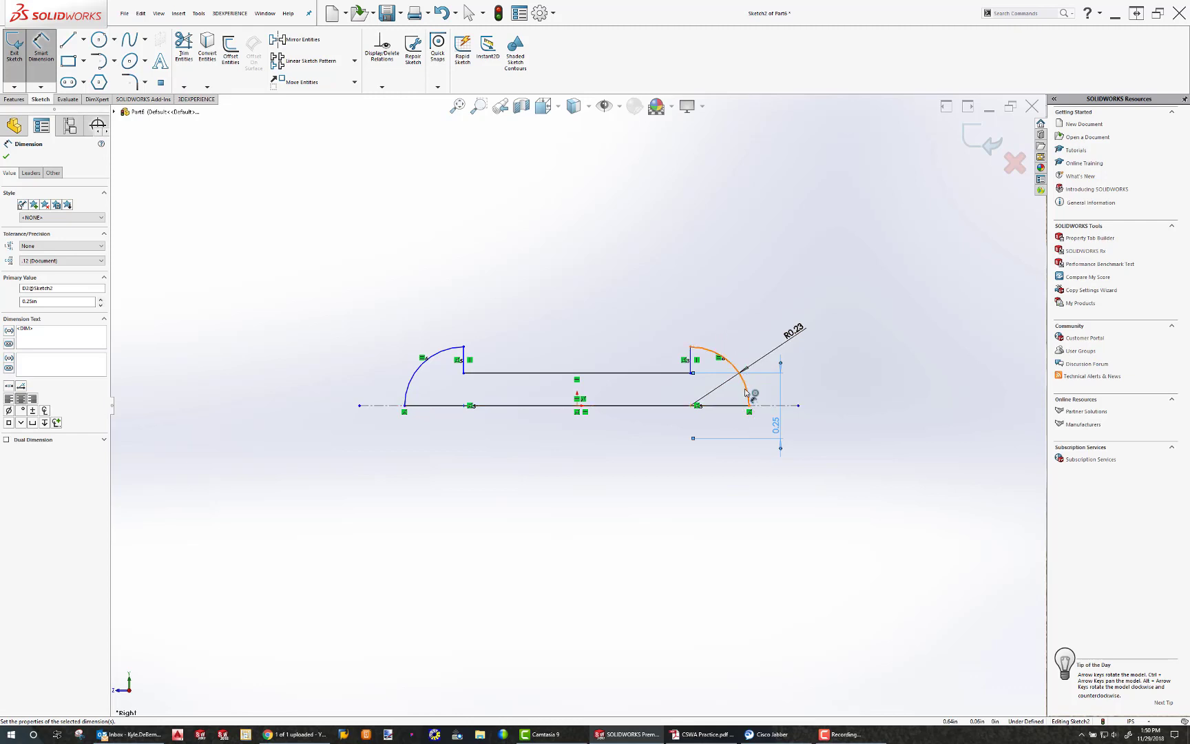
# - Dimension the horizontal distance between the two short vertical lines as 2.70 in
pyautogui.click(692, 358)
pyautogui.click(464, 355)
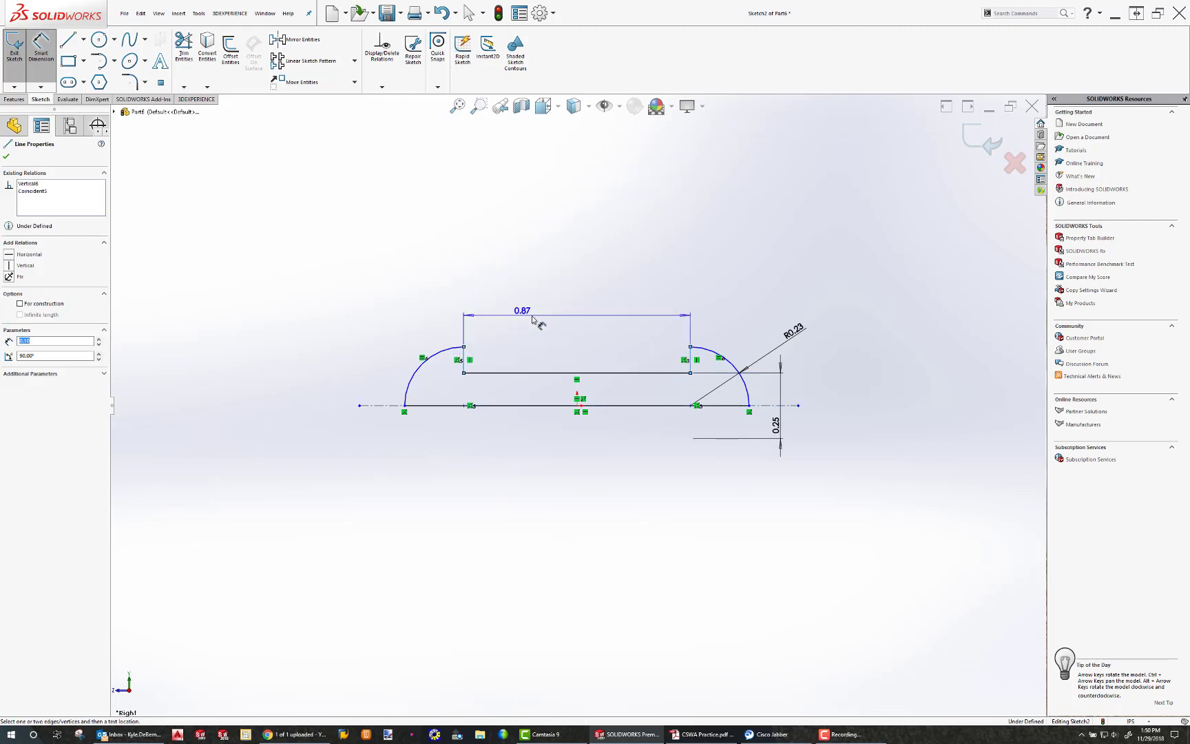
pyautogui.click(570, 317)
pyautogui.press('Return')
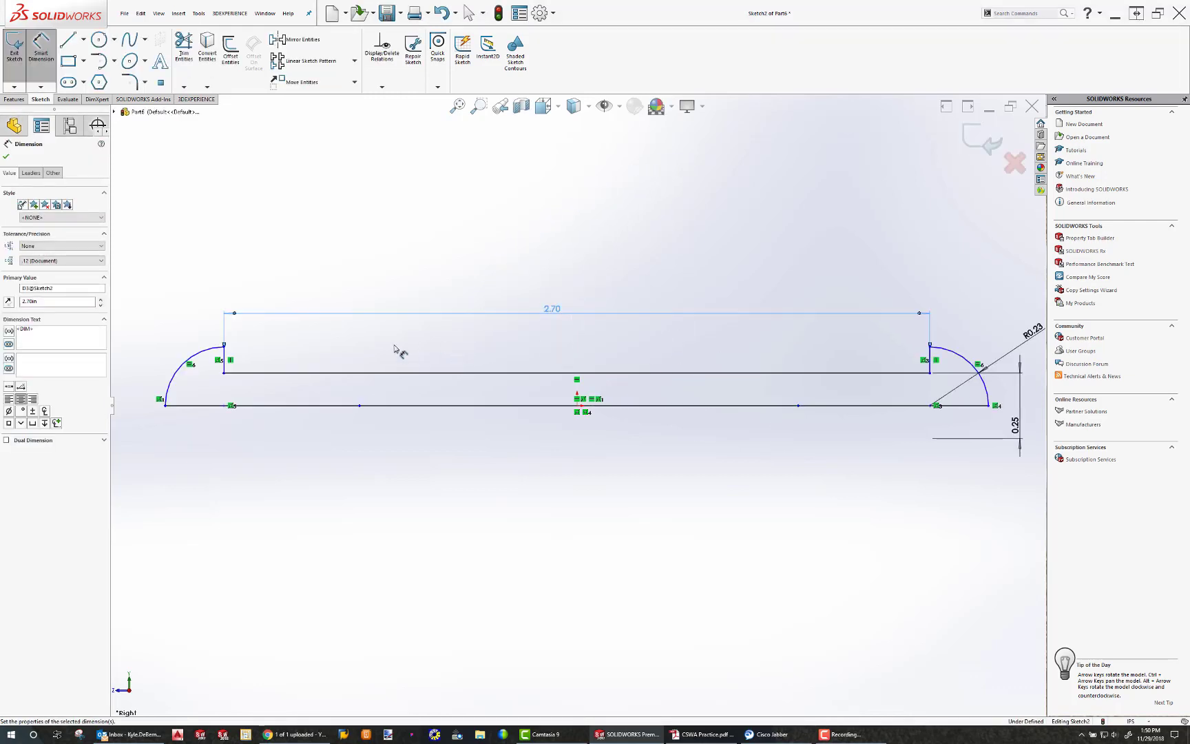
pyautogui.press('Escape')
# - Move the left arc's upper endpoint slightly down and inward, and try to pull the right arc's upper endpoint upward
pyautogui.moveTo(223, 344)
pyautogui.mouseDown()
pyautogui.moveTo(228, 313)
pyautogui.moveTo(234, 355)
pyautogui.mouseUp()
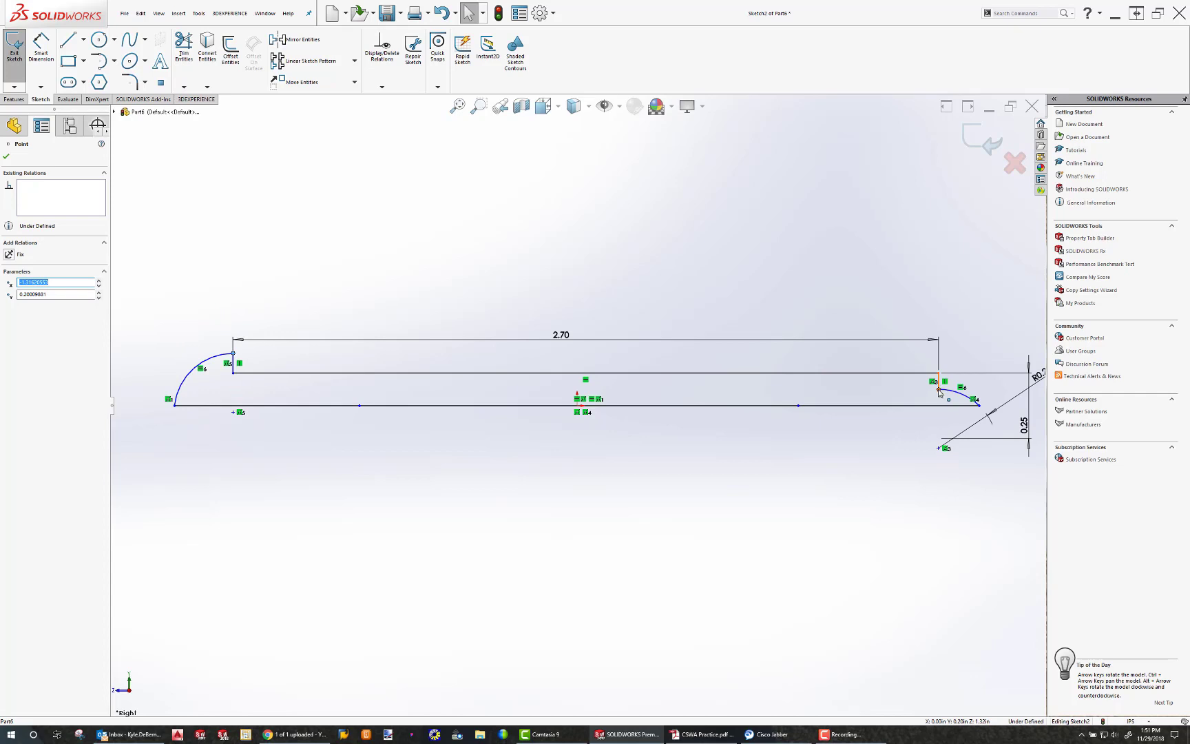
pyautogui.moveTo(939, 389); pyautogui.dragTo(948, 313)
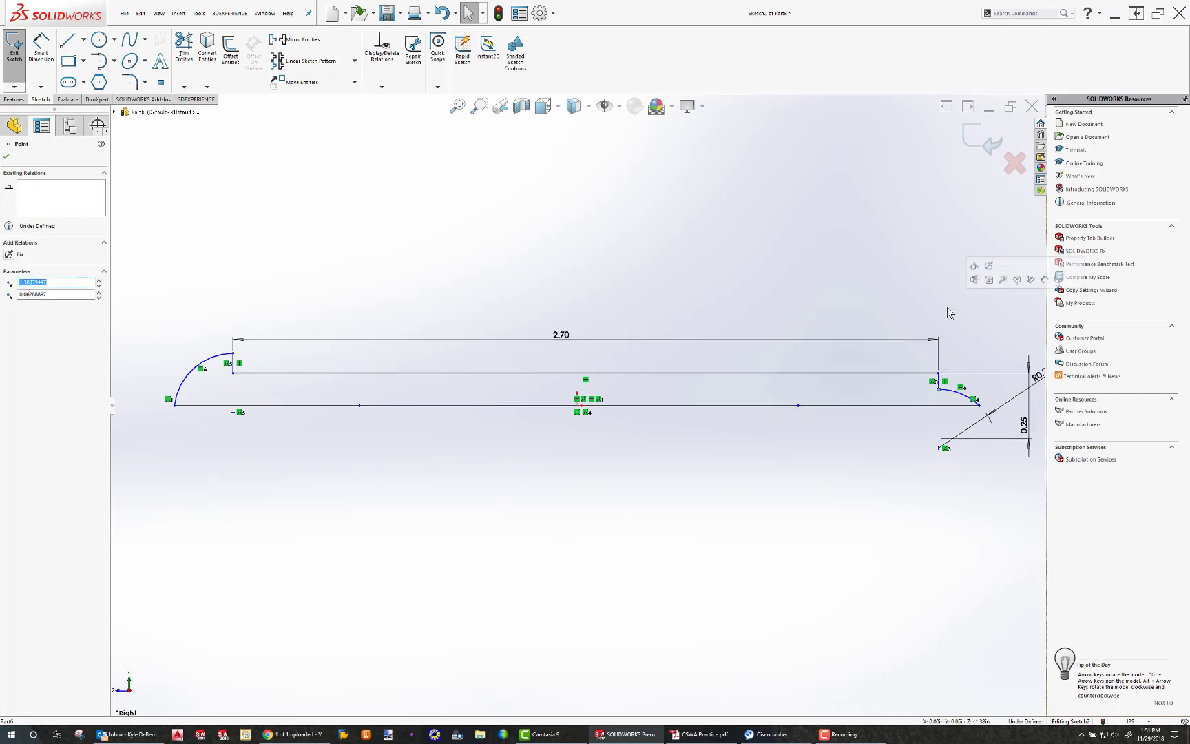
pyautogui.click(41, 47)
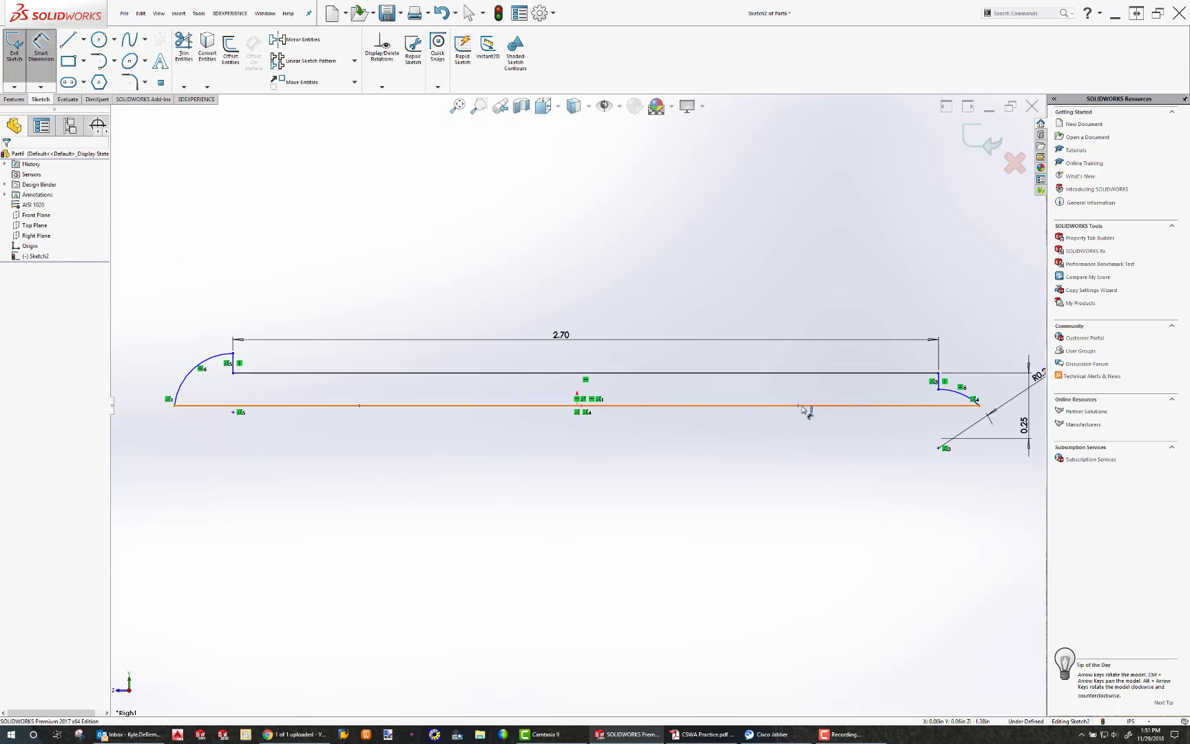
pyautogui.press('z')
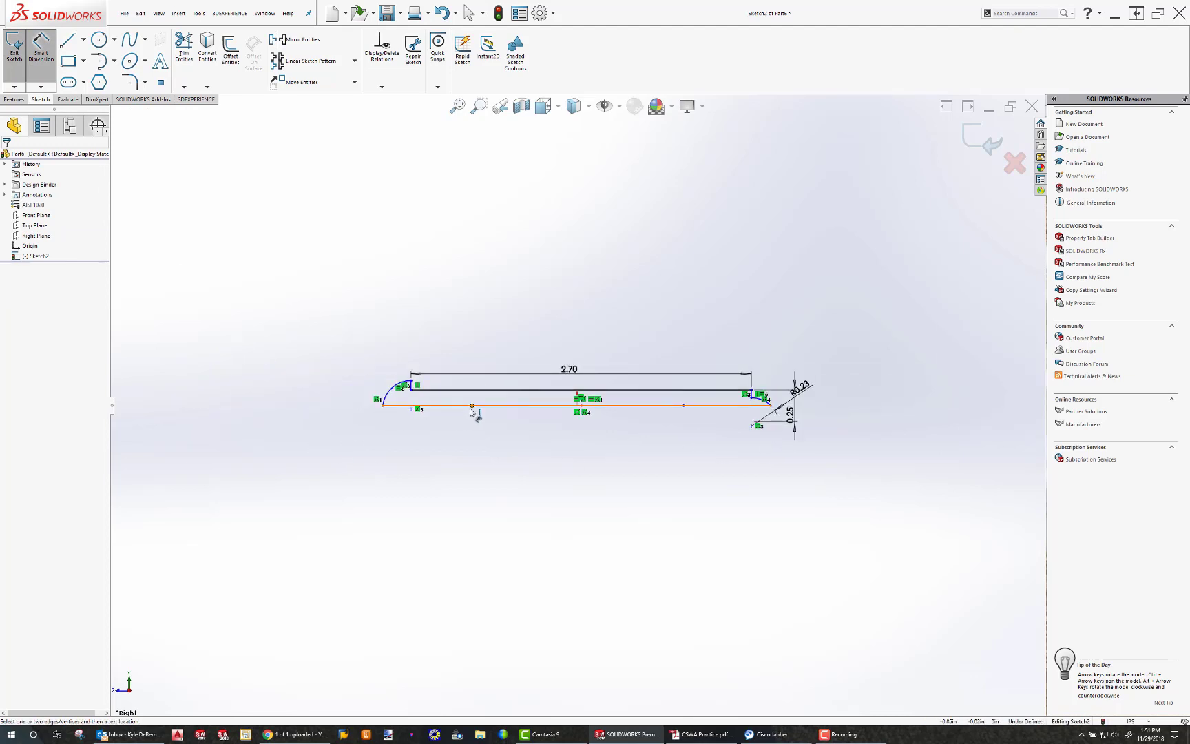
pyautogui.click(471, 405)
pyautogui.click(724, 405)
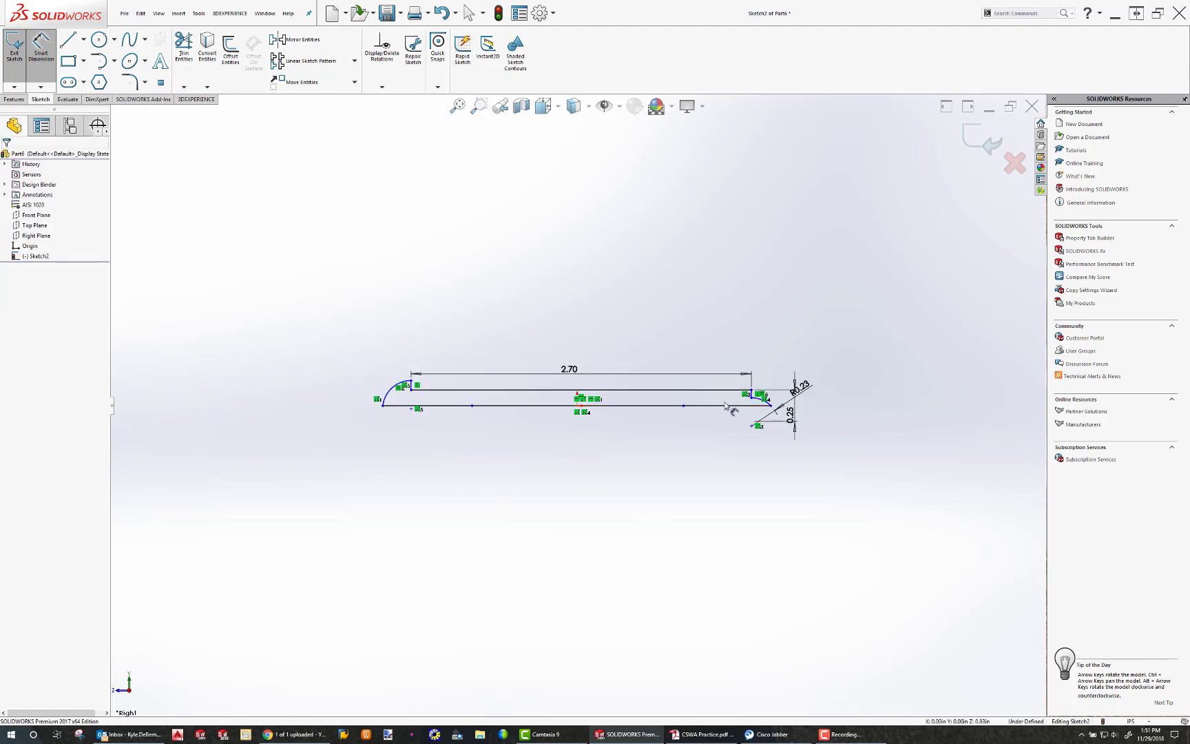
pyautogui.click(683, 405)
pyautogui.click(683, 408)
pyautogui.click(684, 408)
pyautogui.click(751, 398)
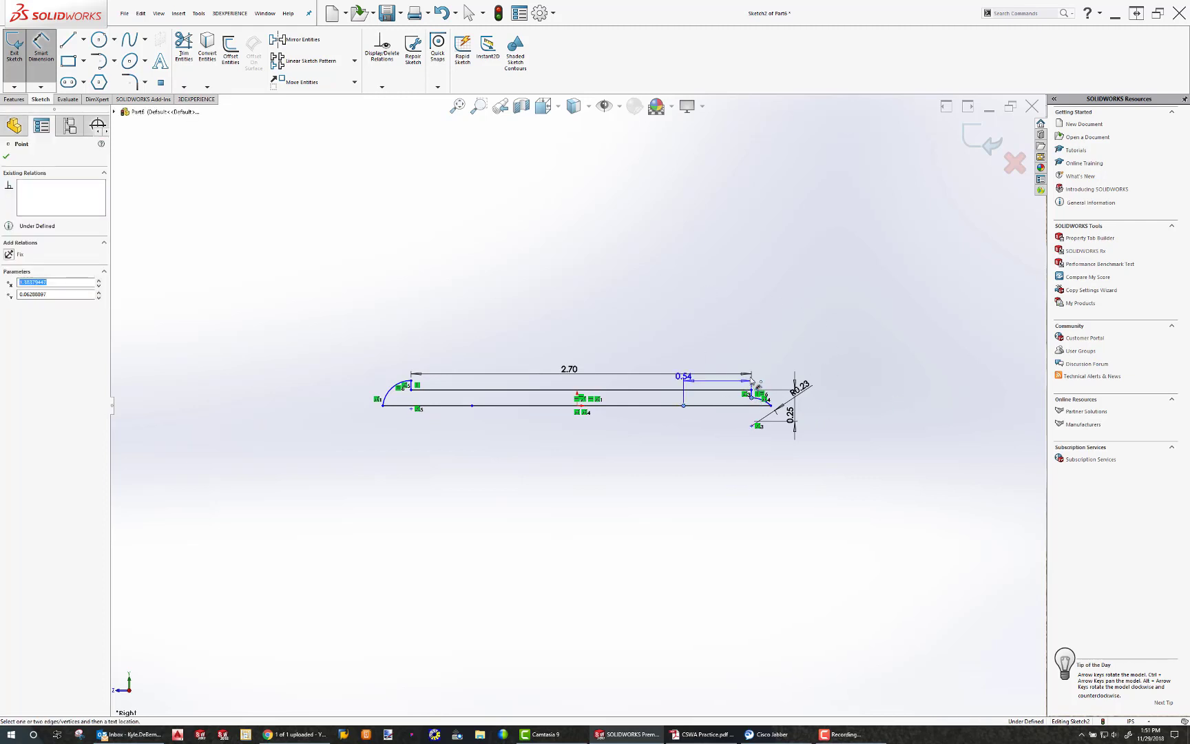
pyautogui.scroll(8, 498, 405)
pyautogui.scroll(-6, 543, 412)
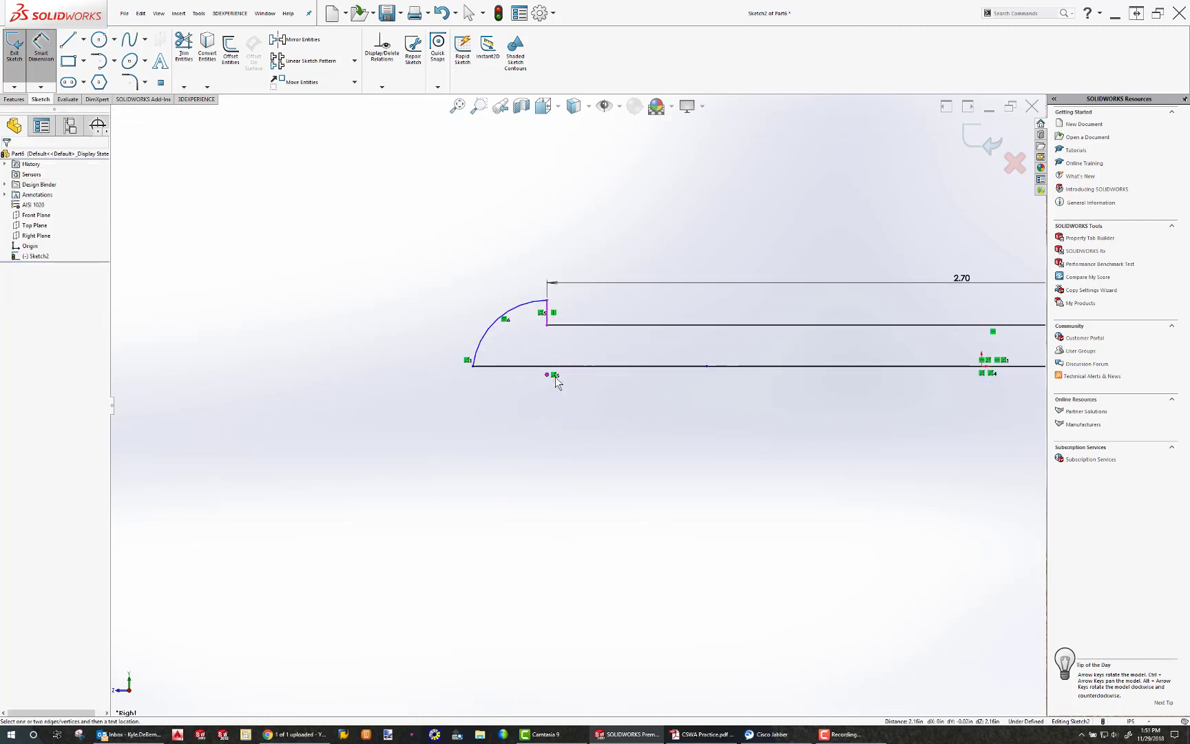
pyautogui.press('Escape')
# - Make the left arc's center point coincident with the profile's lower horizontal line
pyautogui.click(543, 371)
pyautogui.keyDown('ctrl'); pyautogui.click(541, 368); pyautogui.keyUp('ctrl')
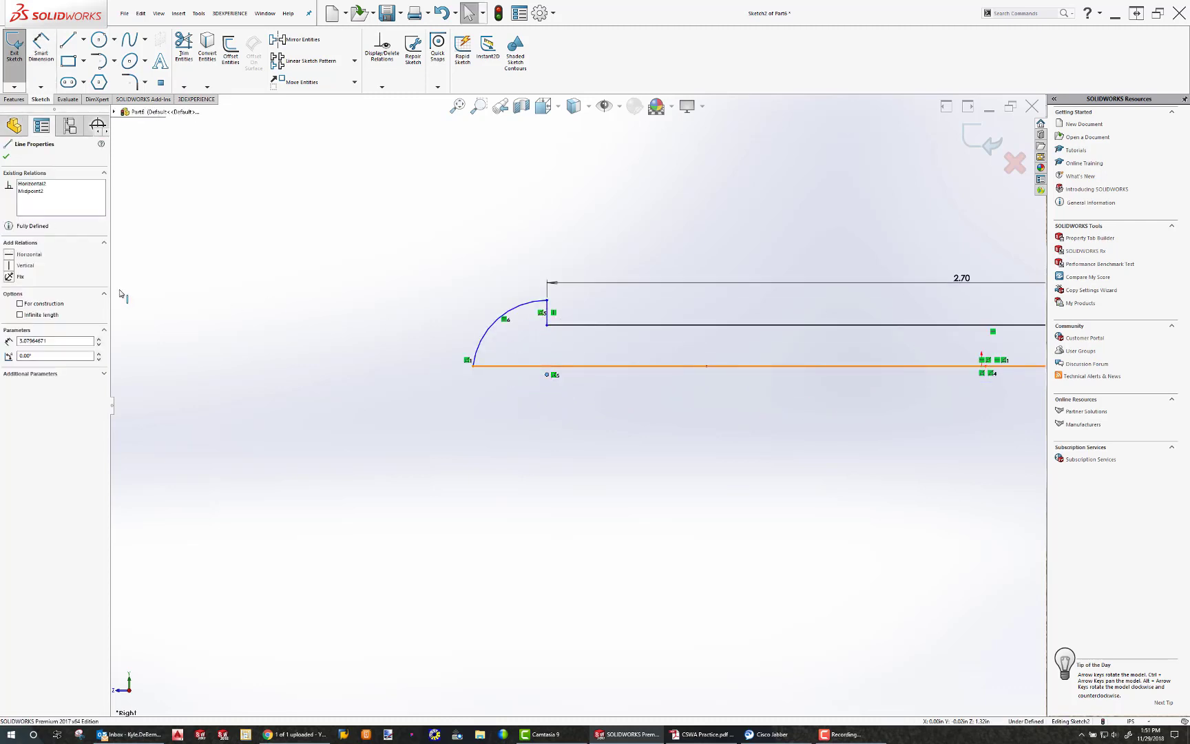
pyautogui.click(9, 318)
pyautogui.press('Escape')
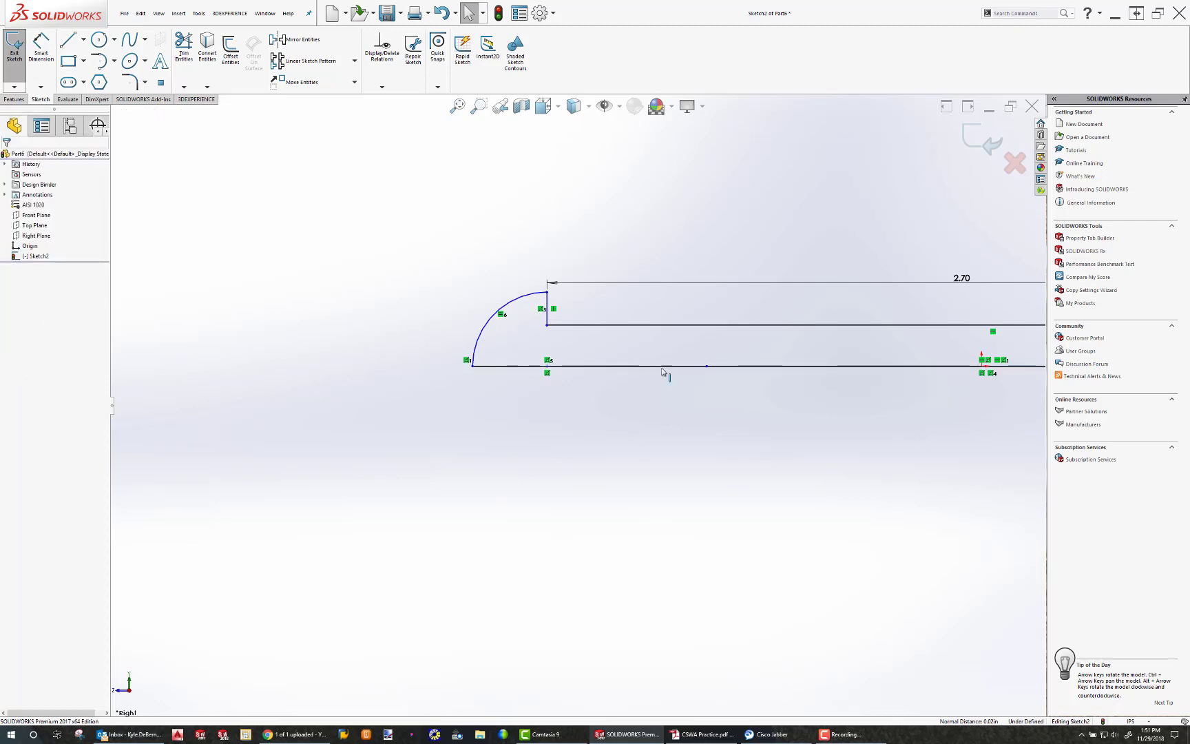
# - Make the right arc's center point coincident with the profile's lower horizontal line
pyautogui.scroll(4, 689, 375)
pyautogui.scroll(-5, 926, 389)
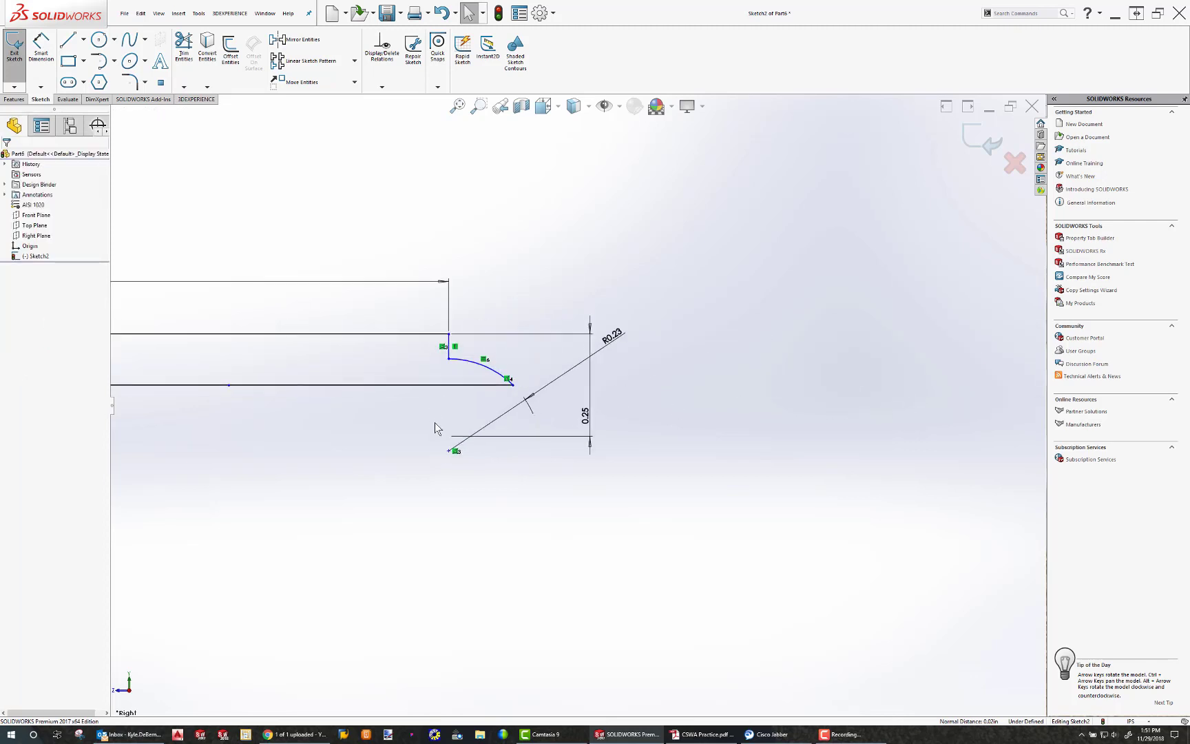
pyautogui.click(451, 433)
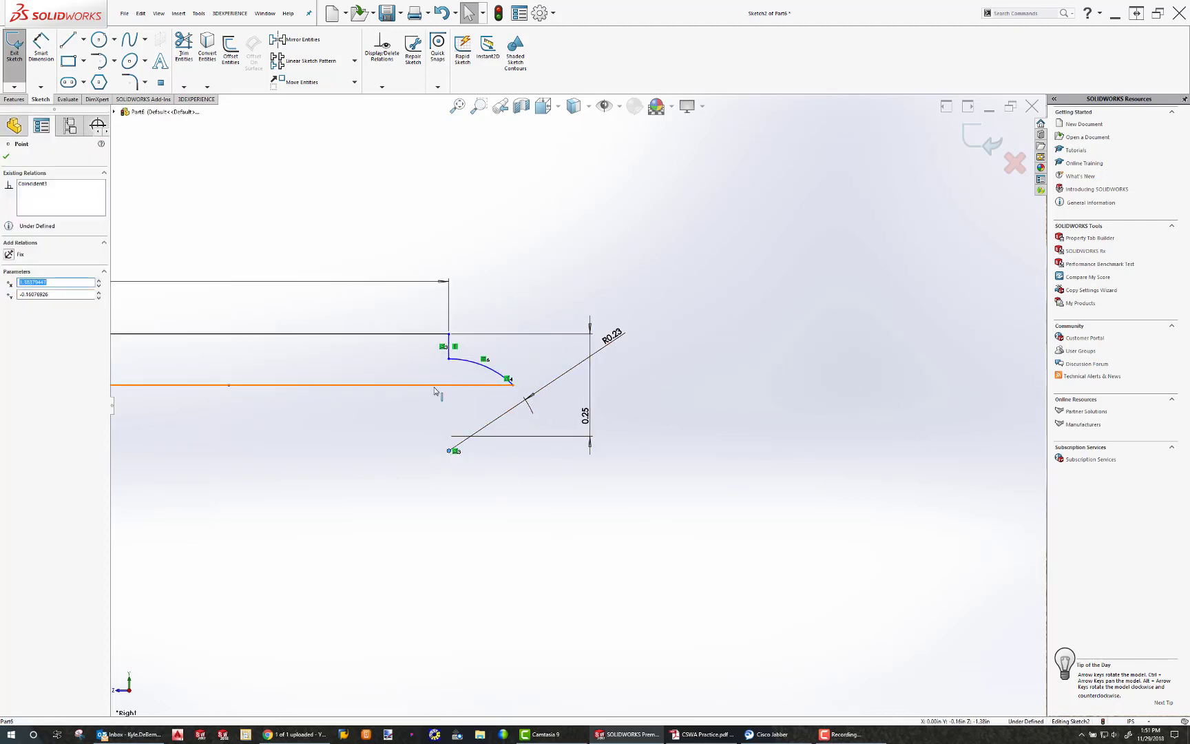
pyautogui.keyDown('ctrl'); pyautogui.click(435, 385); pyautogui.keyUp('ctrl')
pyautogui.click(11, 318)
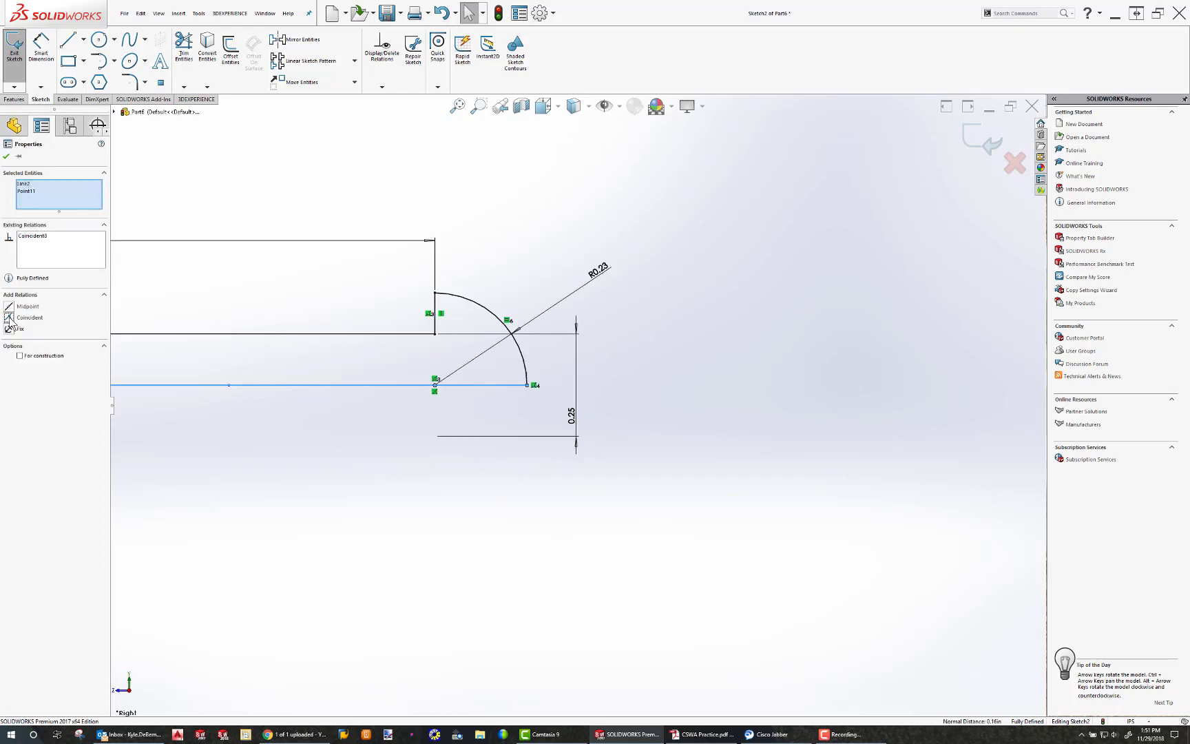
pyautogui.click(131, 310)
# - Lengthen the horizontal centerline so both of its ends extend beyond the profile's rounded heads
pyautogui.scroll(5, 392, 367)
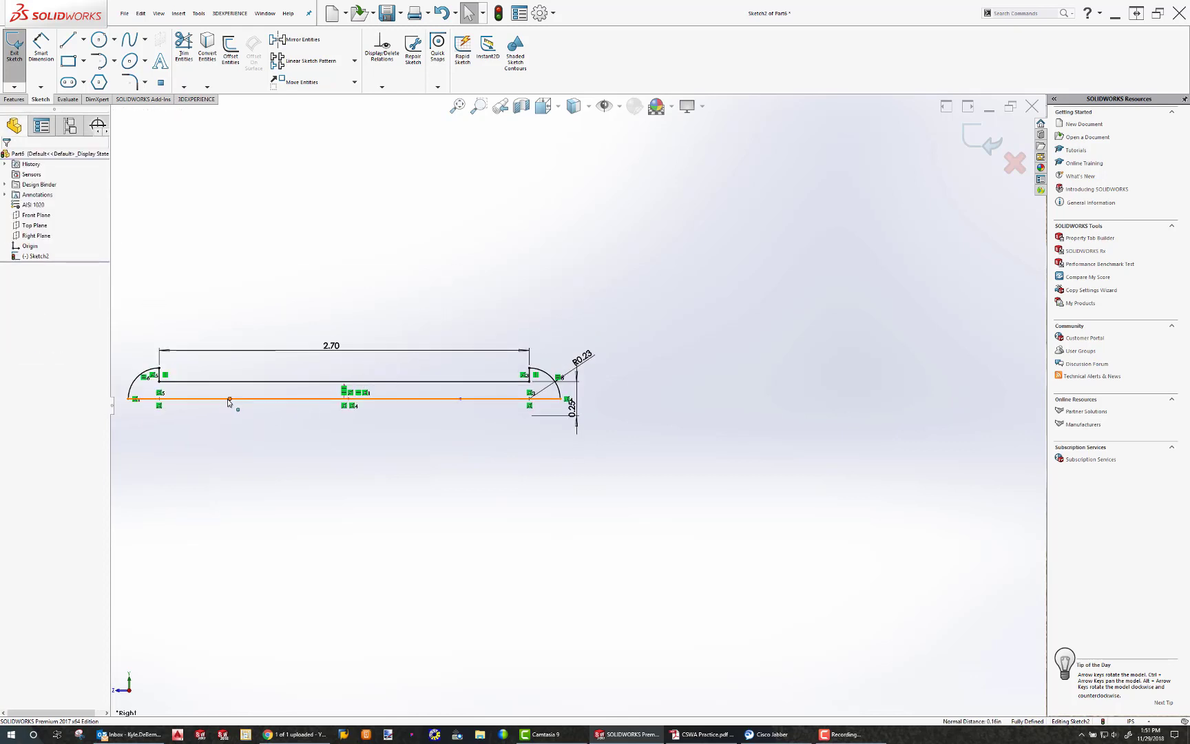
pyautogui.click(229, 399)
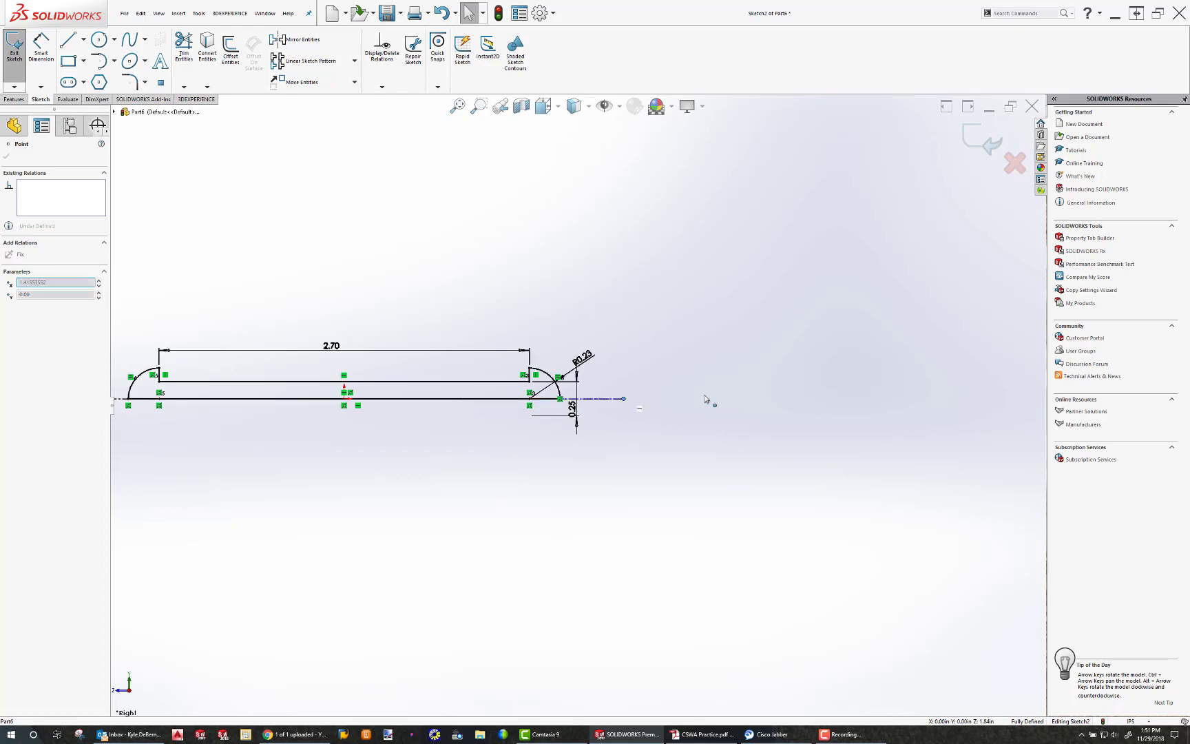
pyautogui.scroll(3, 527, 438)
pyautogui.click(346, 423)
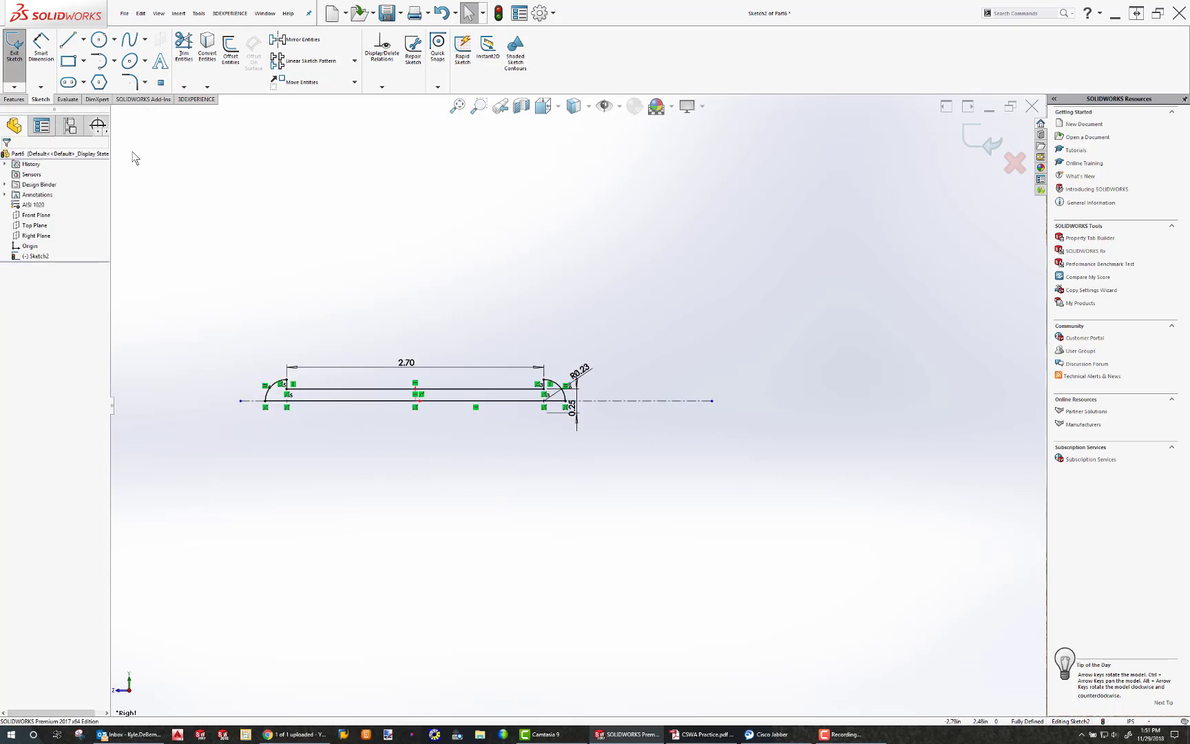
# - Revolve the profile 360° about the centerline and save the part as Short Pin.SLDPRT in the temp folder
pyautogui.click(14, 99)
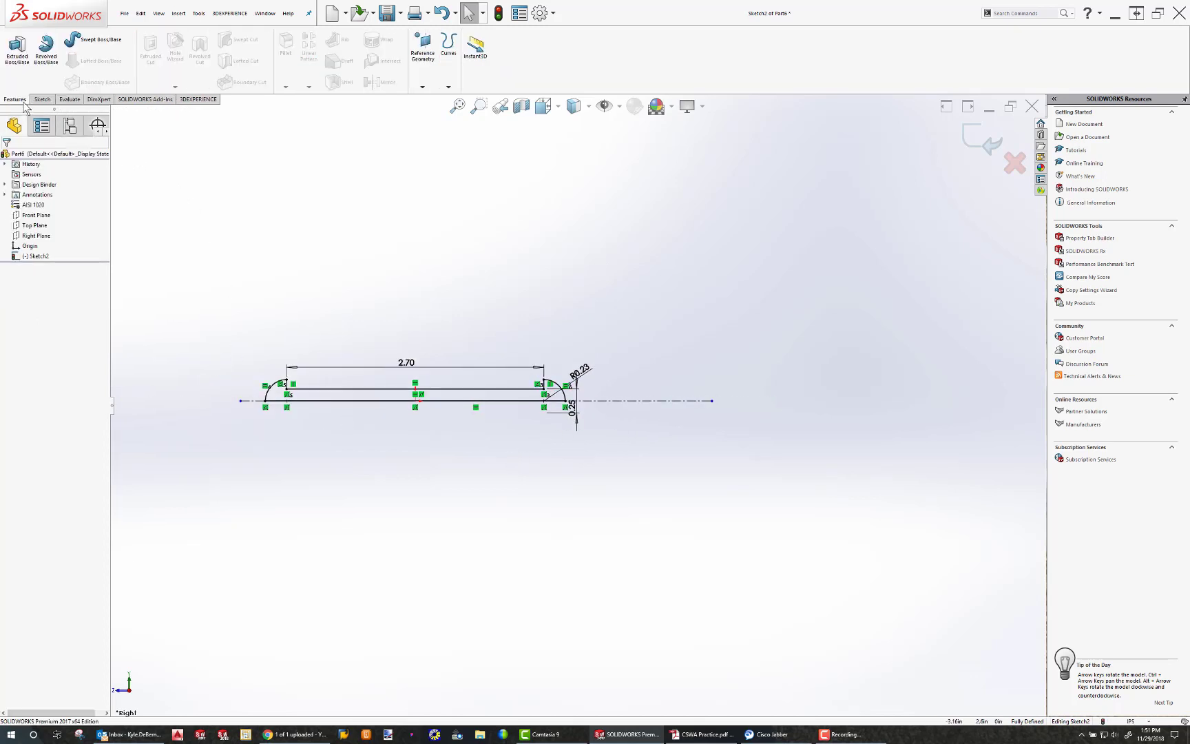
pyautogui.click(44, 47)
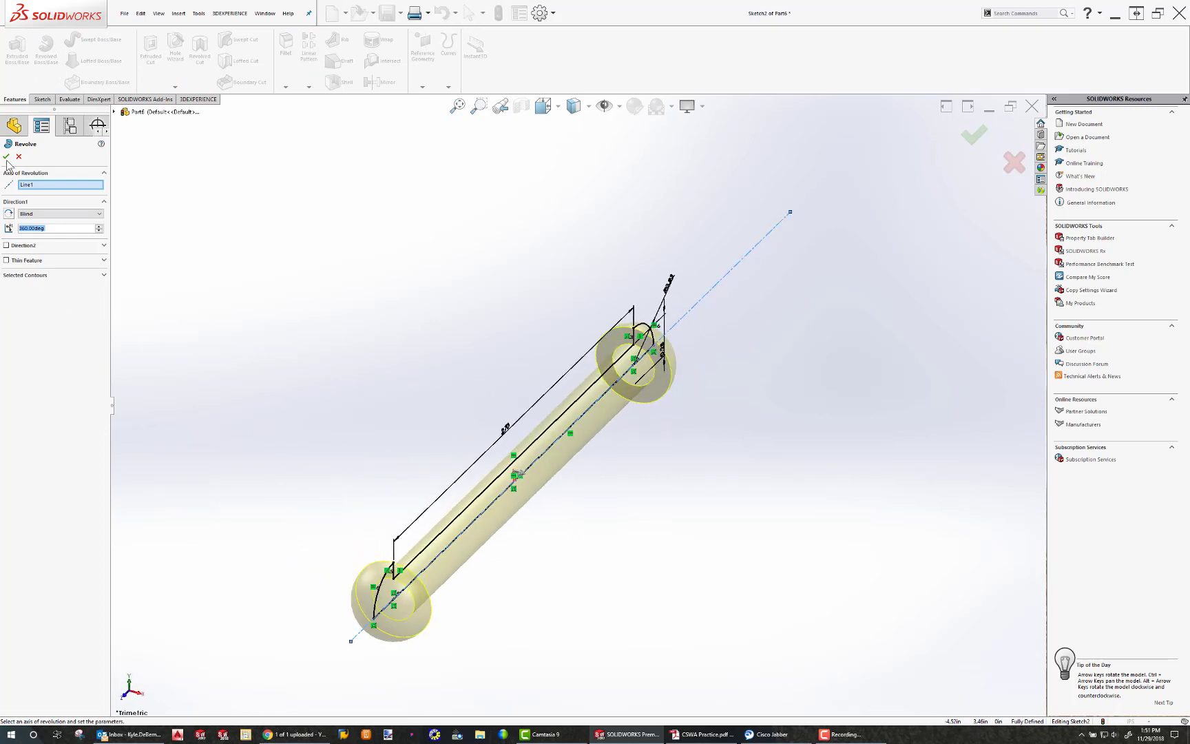
pyautogui.click(6, 157)
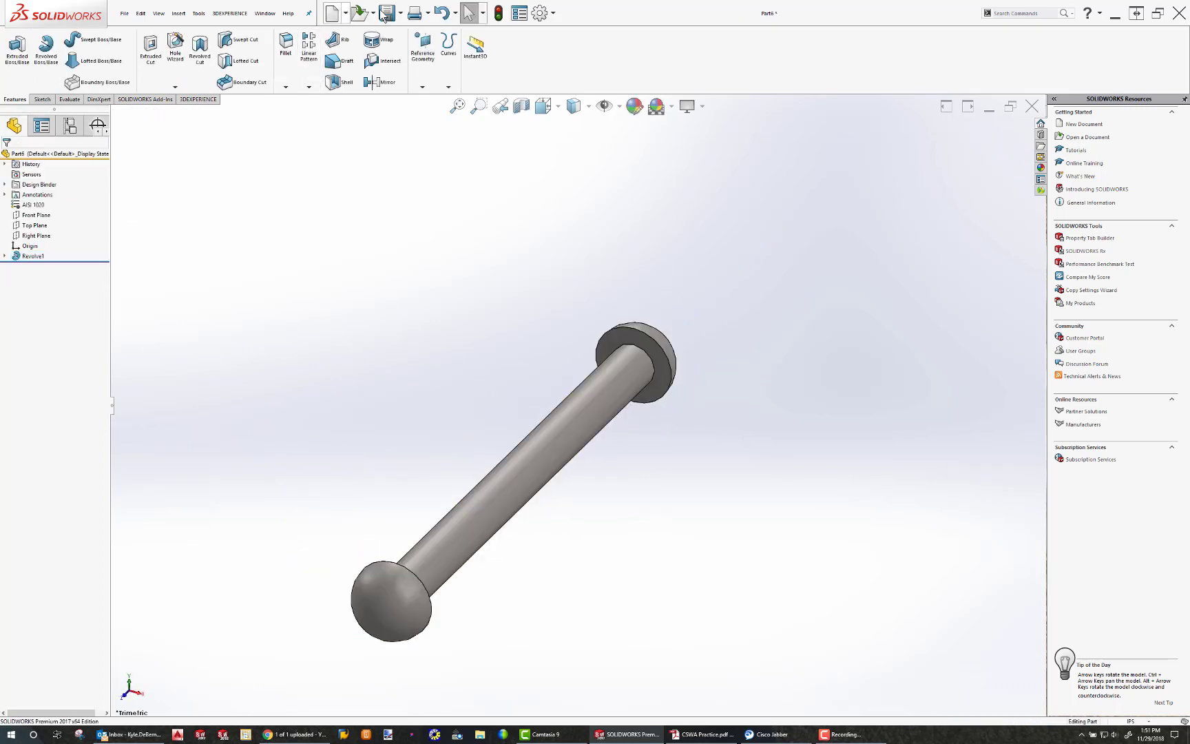
pyautogui.hotkey('ctrl', 's')
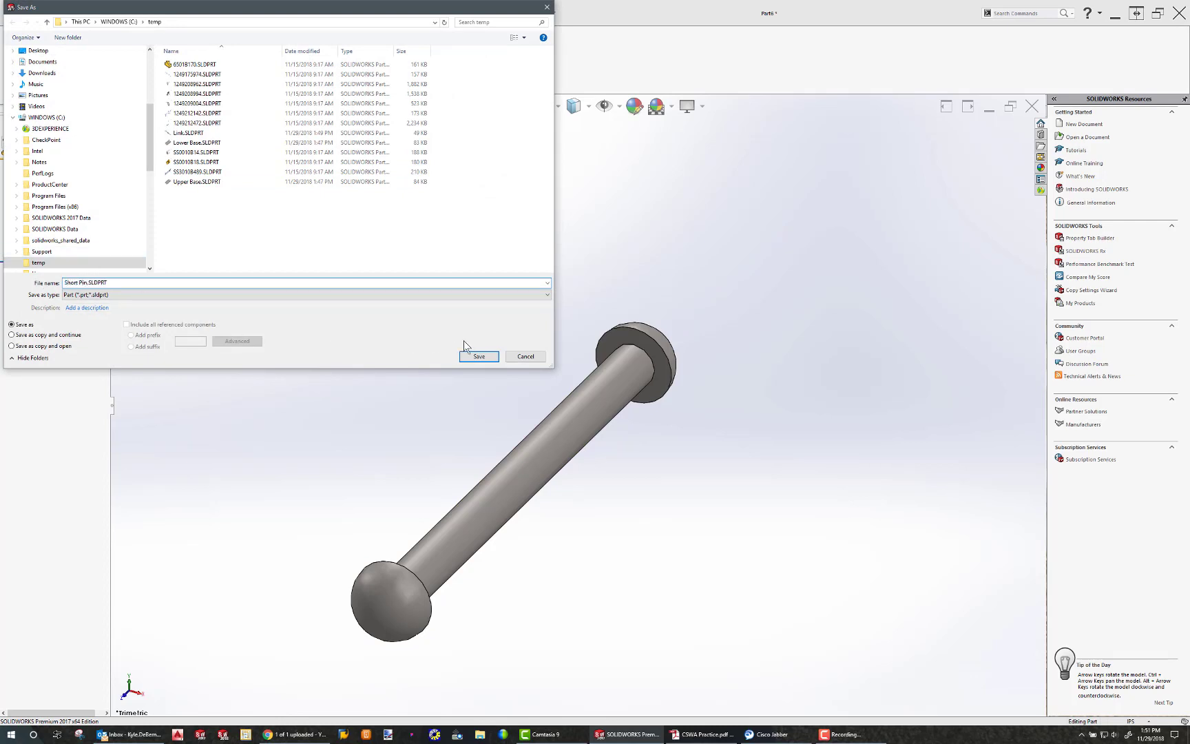
pyautogui.click(481, 359)
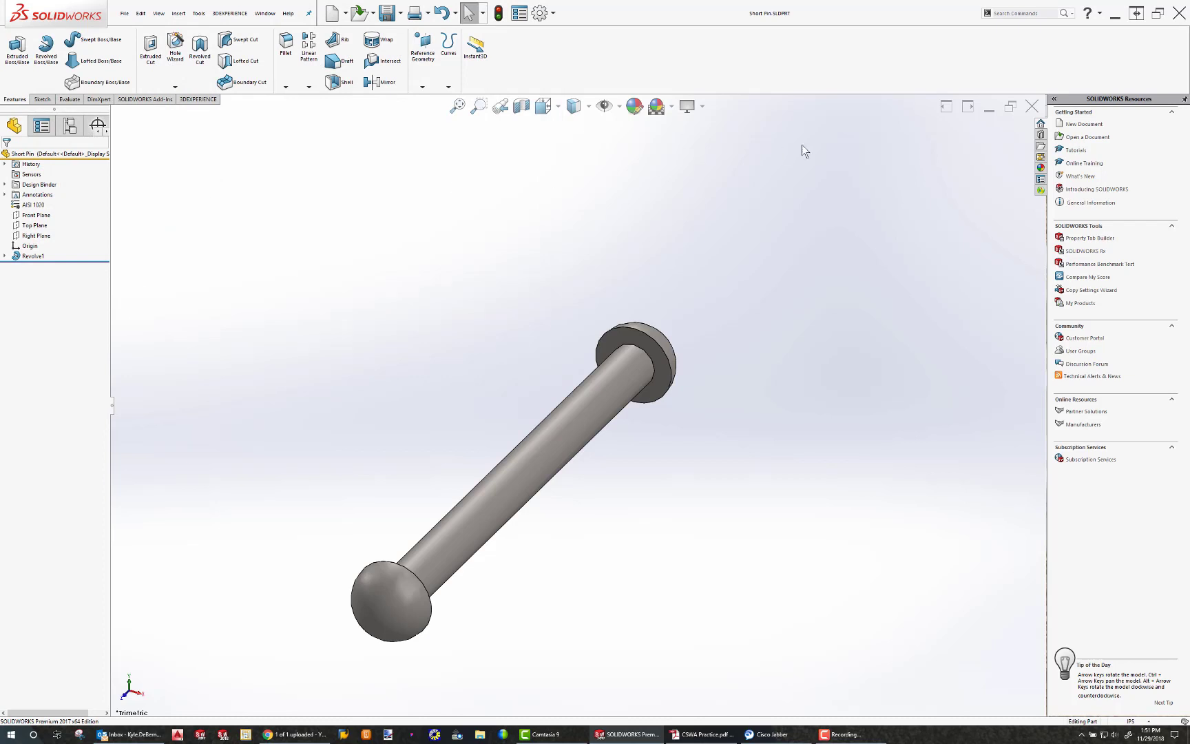
# - Save the part under the new name Long Pin.SLDPRT in the temp folder
pyautogui.click(124, 15)
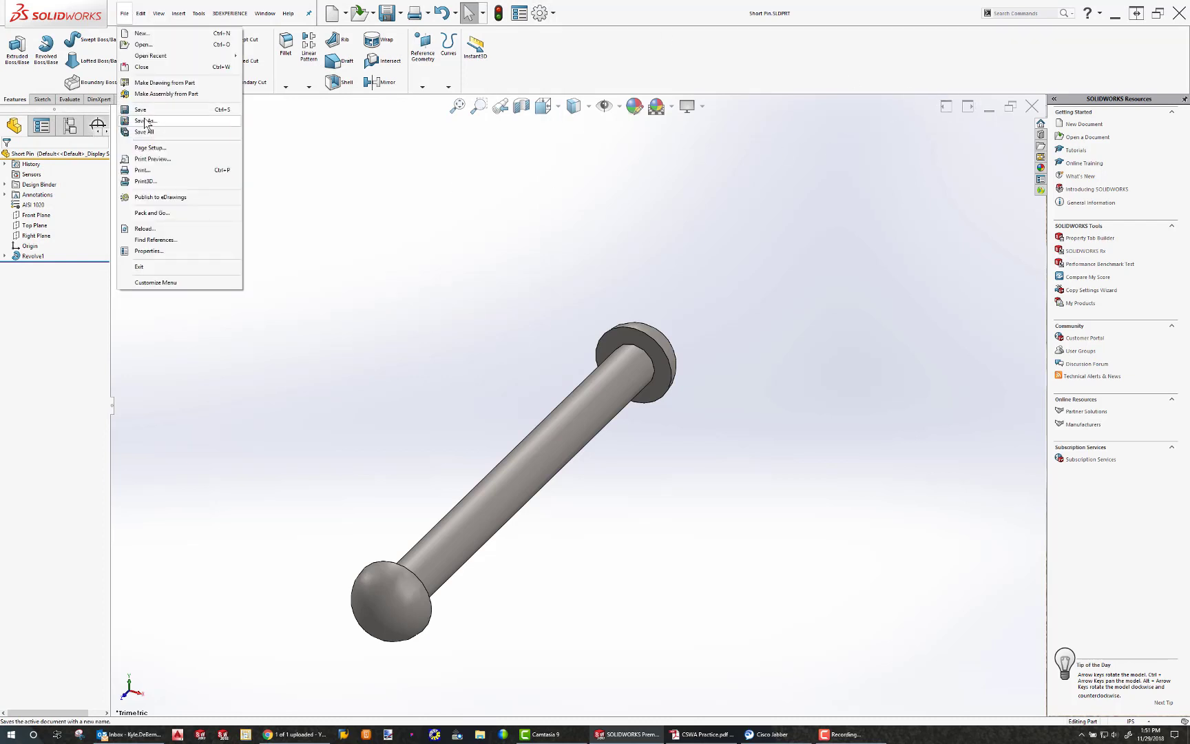
pyautogui.click(148, 119)
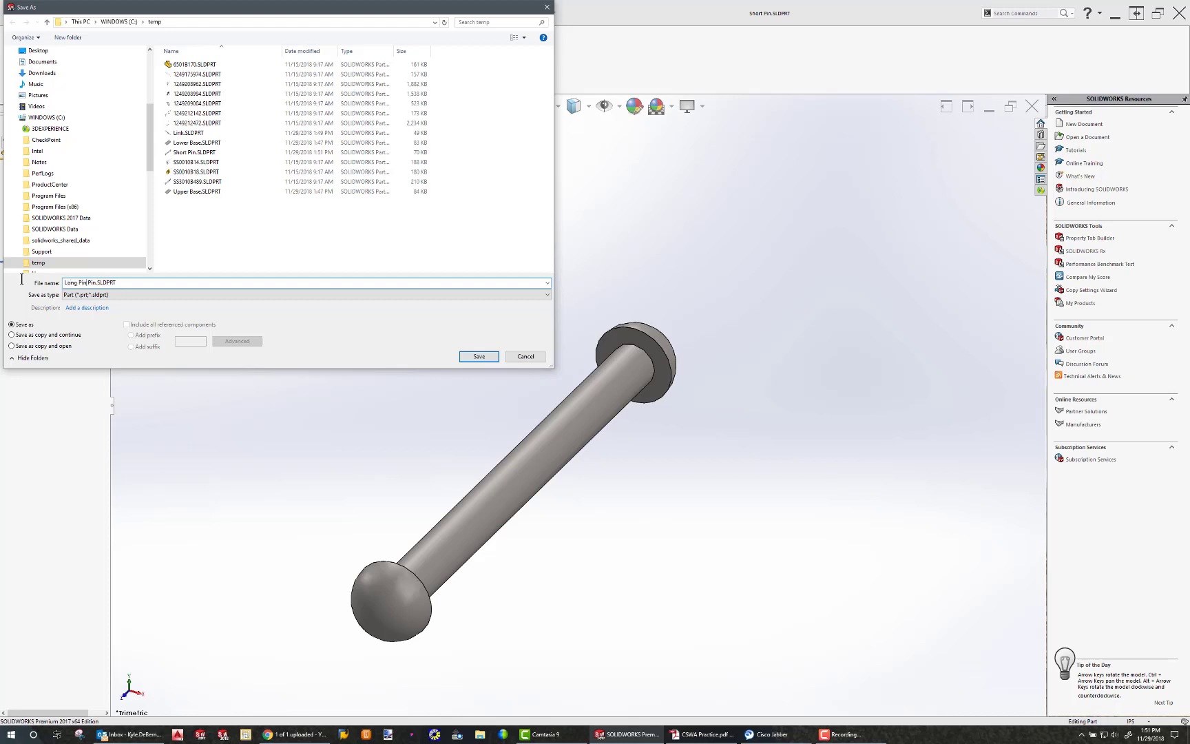
pyautogui.write('Long Pinn')
pyautogui.press('BackSpace')
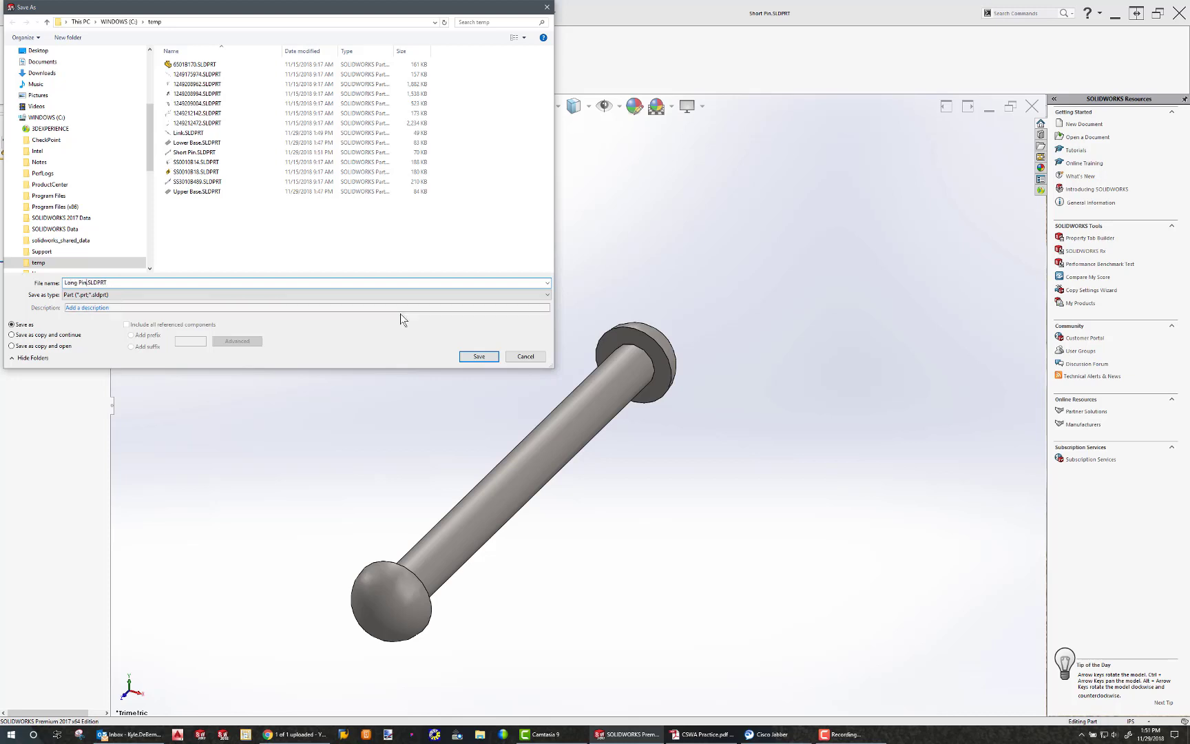
pyautogui.click(479, 356)
# - Edit the revolve's sketch, set the distance between the two heads to 2.90 in, and rebuild the pin
pyautogui.click(43, 259)
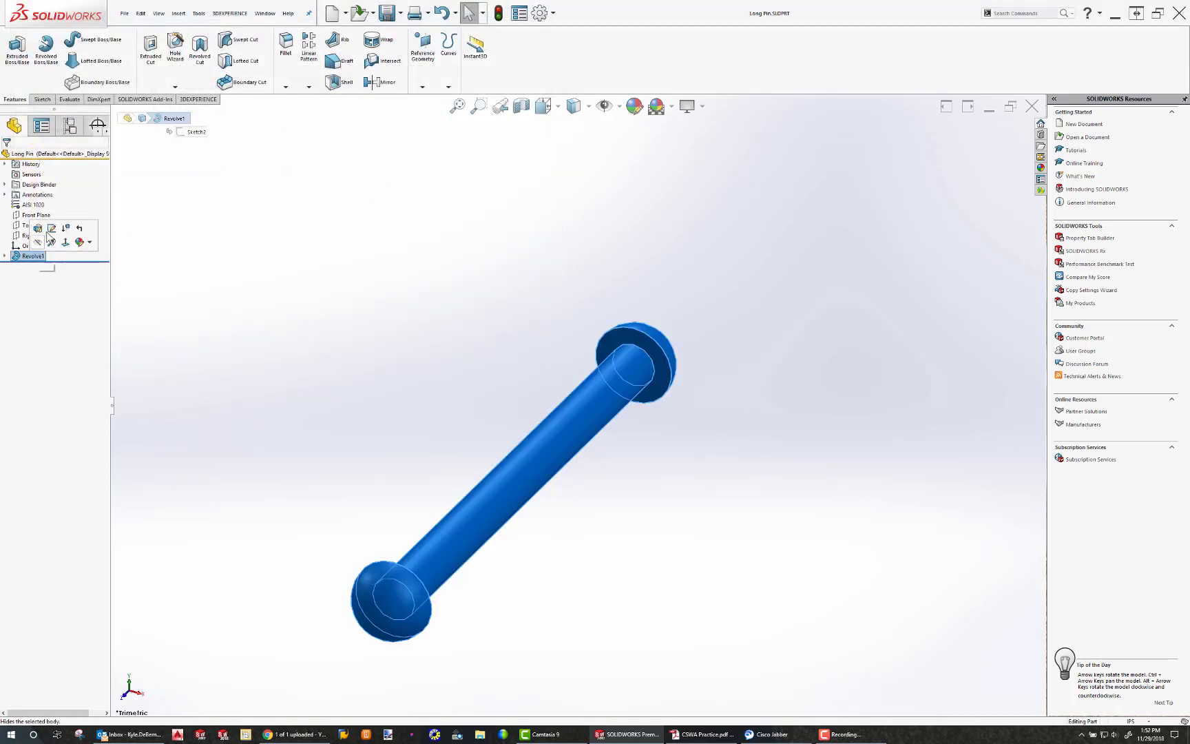
pyautogui.click(53, 228)
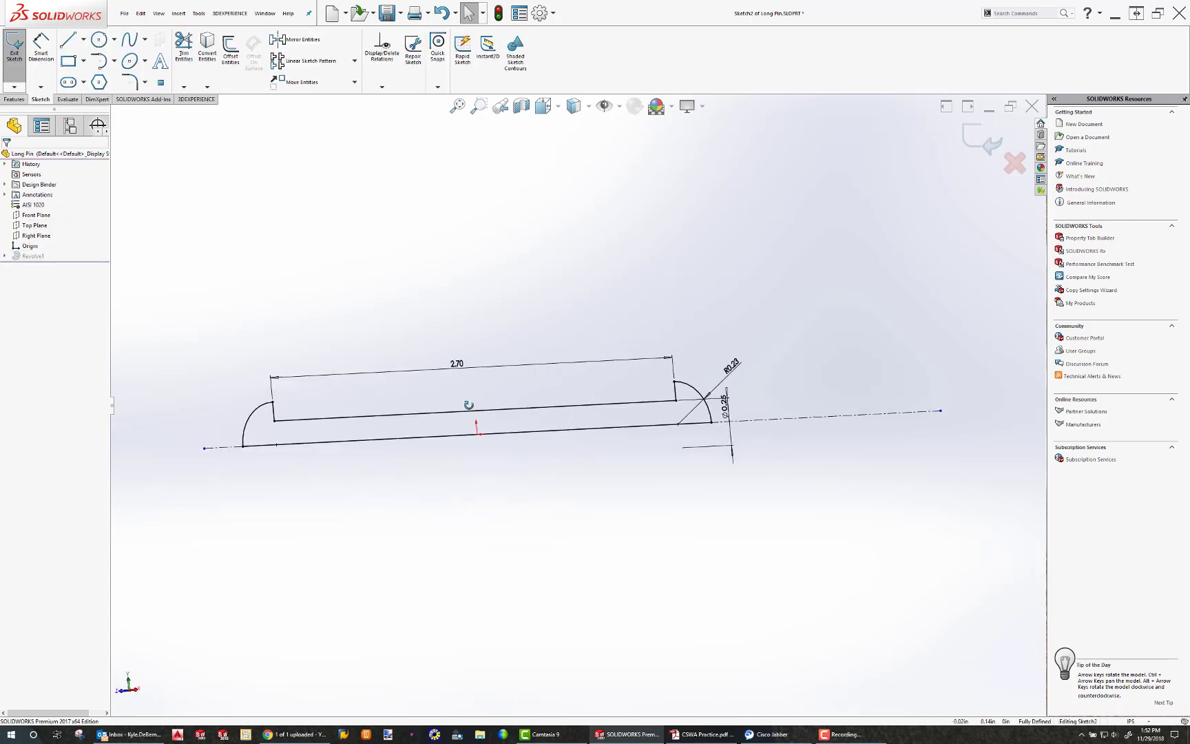
pyautogui.doubleClick(447, 365)
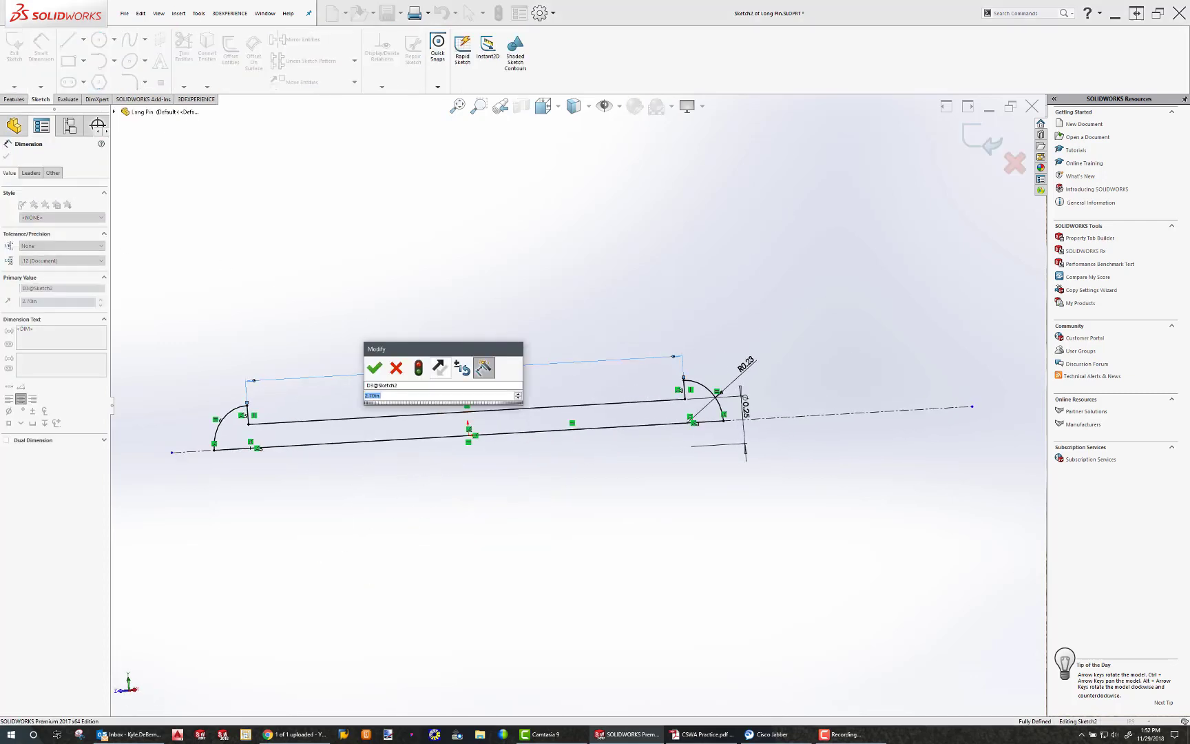
pyautogui.write('3.5')
pyautogui.press('Return')
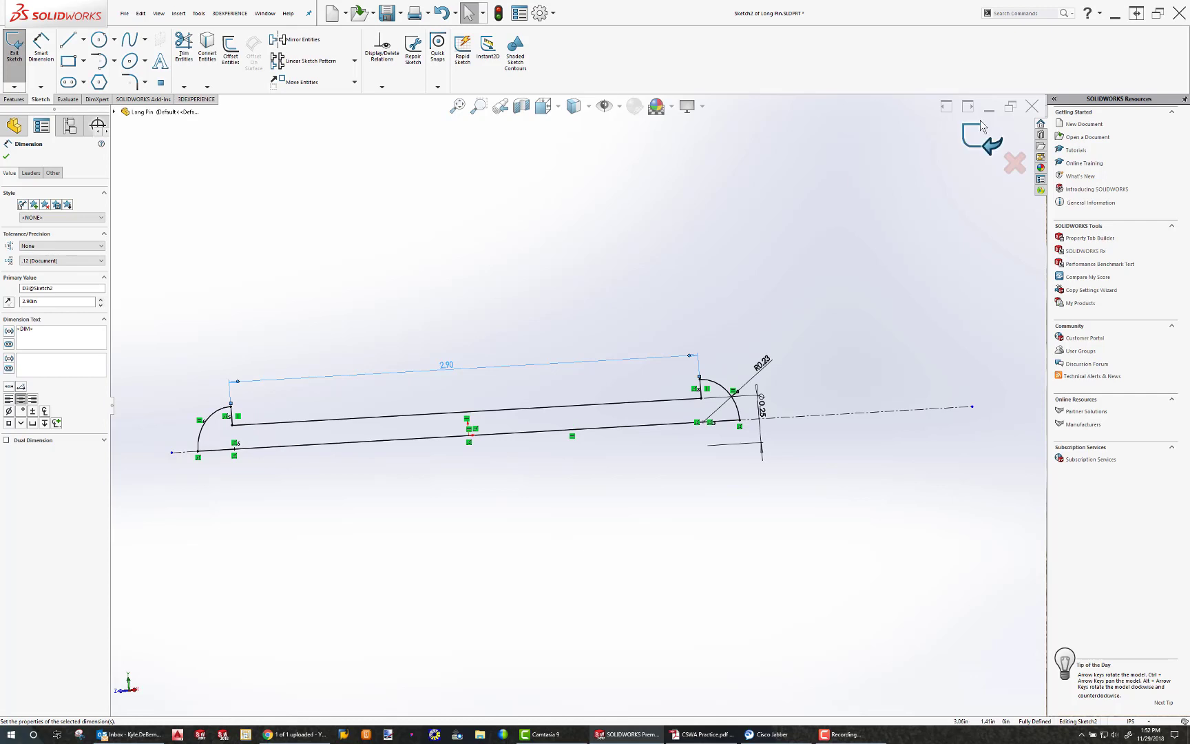
pyautogui.click(977, 138)
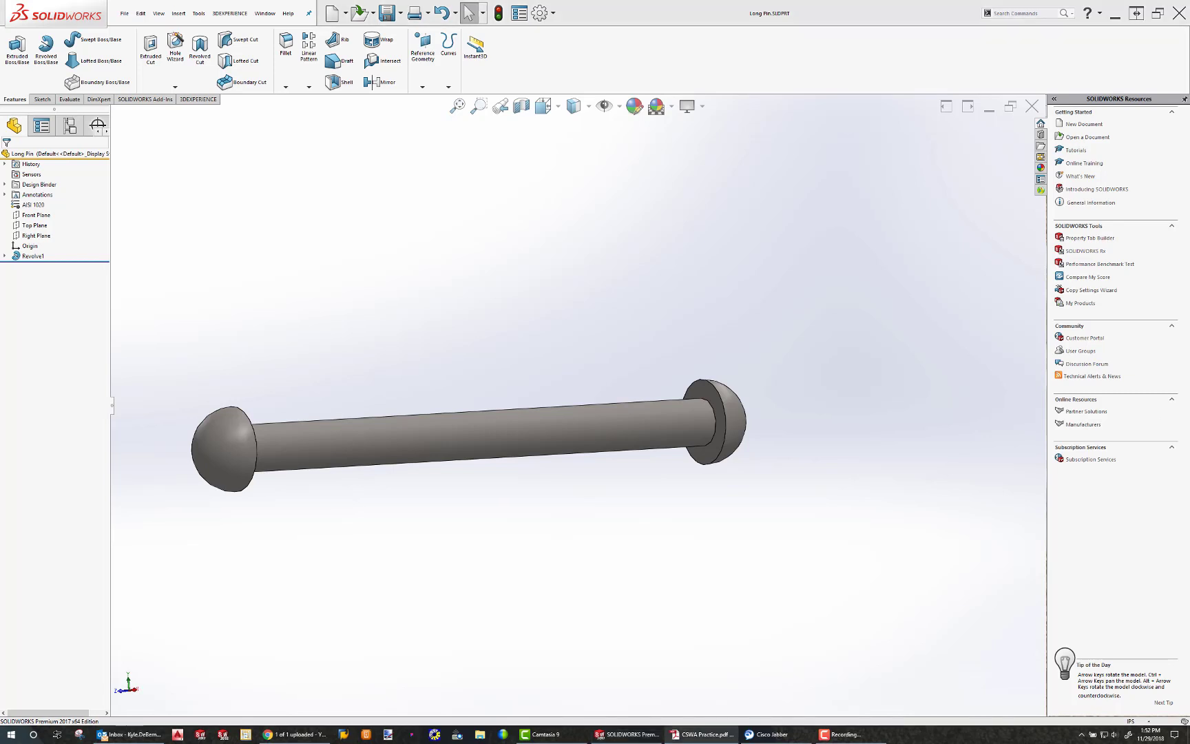
# - Save the part under the new name Pivot.SLDPRT in the temp folder
pyautogui.click(228, 250)
pyautogui.click(125, 13)
pyautogui.click(148, 121)
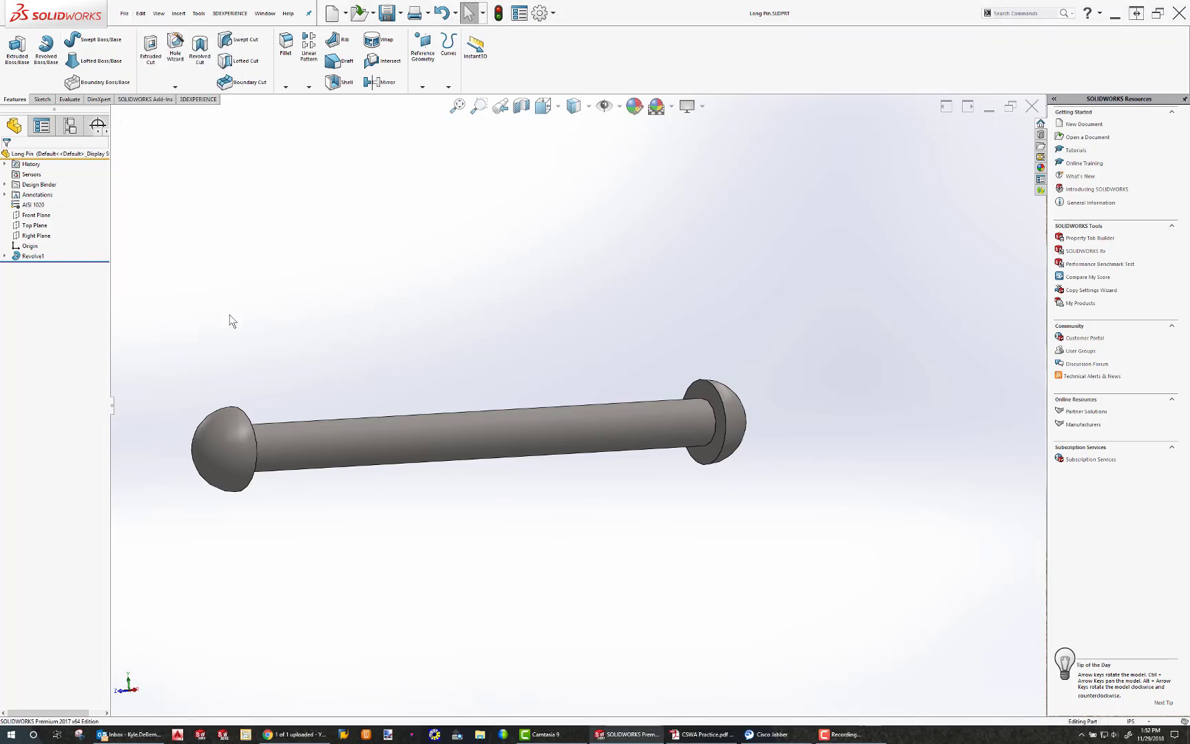
pyautogui.hotkey('alt', 'f')
pyautogui.press('a')
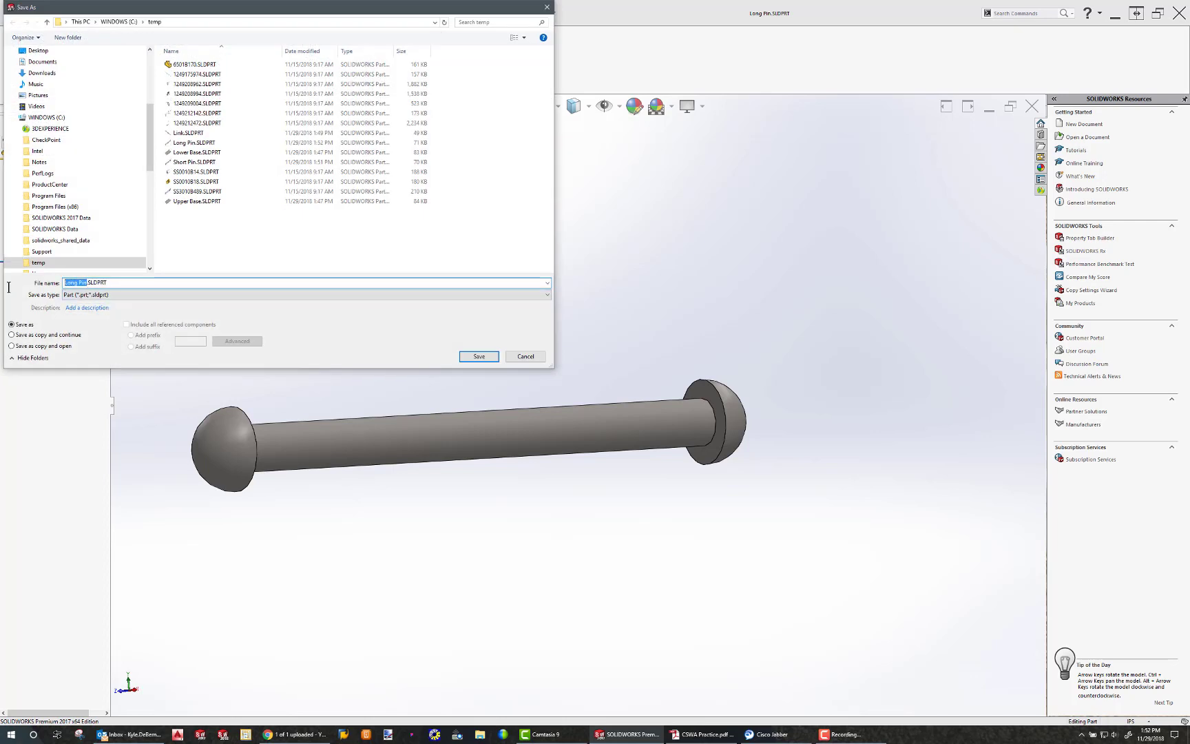
pyautogui.click(470, 357)
# - Start a sketch on the Right Plane and draw a corner rectangle around the middle of the shaft, extending above and below it
pyautogui.moveTo(500, 477); pyautogui.dragTo(428, 482, button='middle')
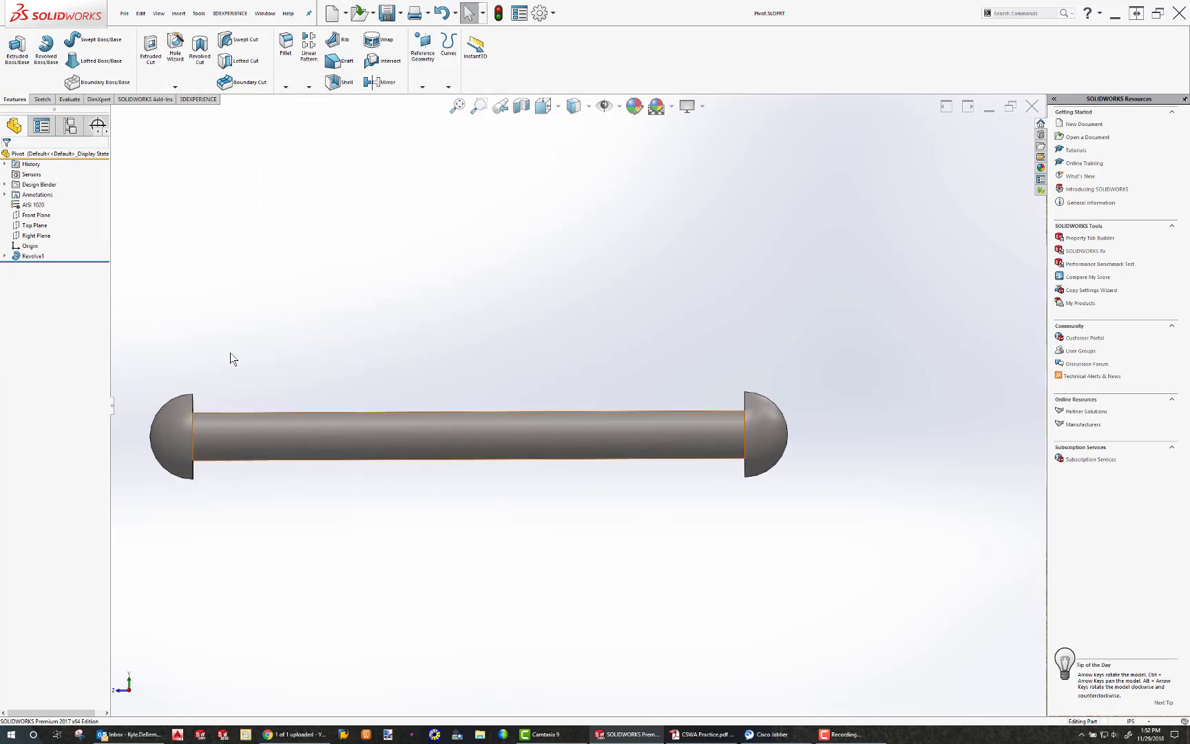
pyautogui.click(35, 235)
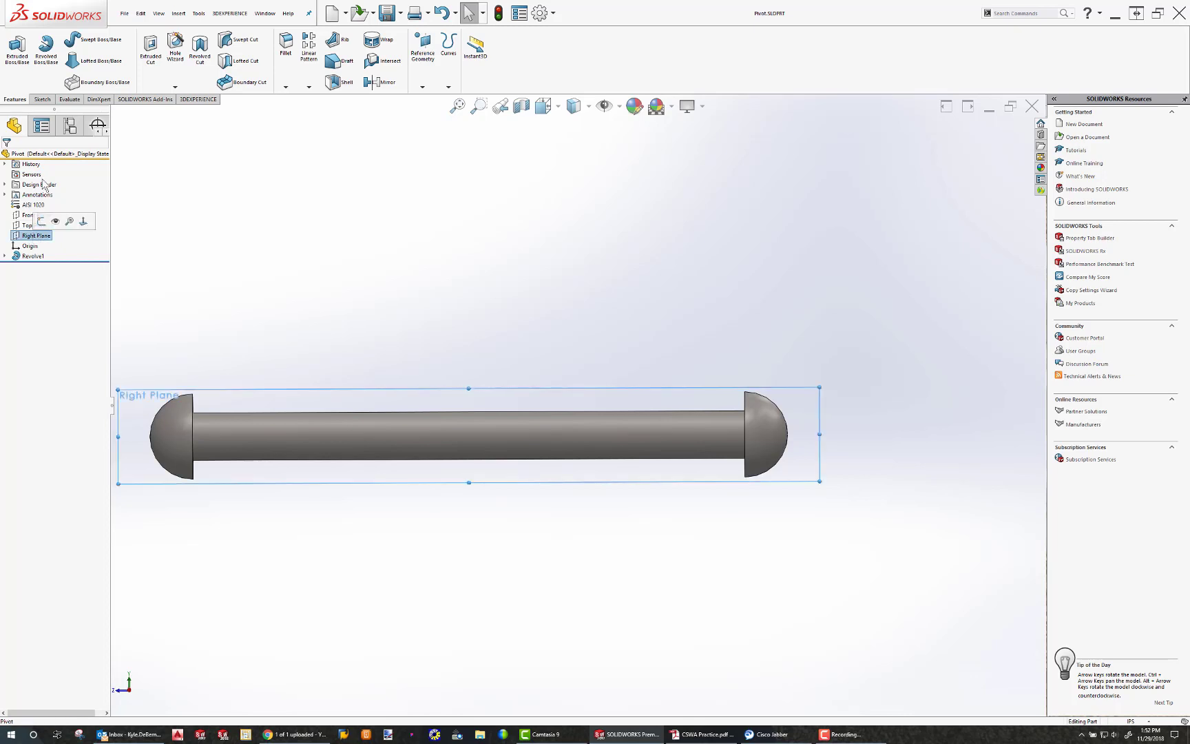
pyautogui.click(42, 100)
pyautogui.click(12, 47)
pyautogui.click(68, 61)
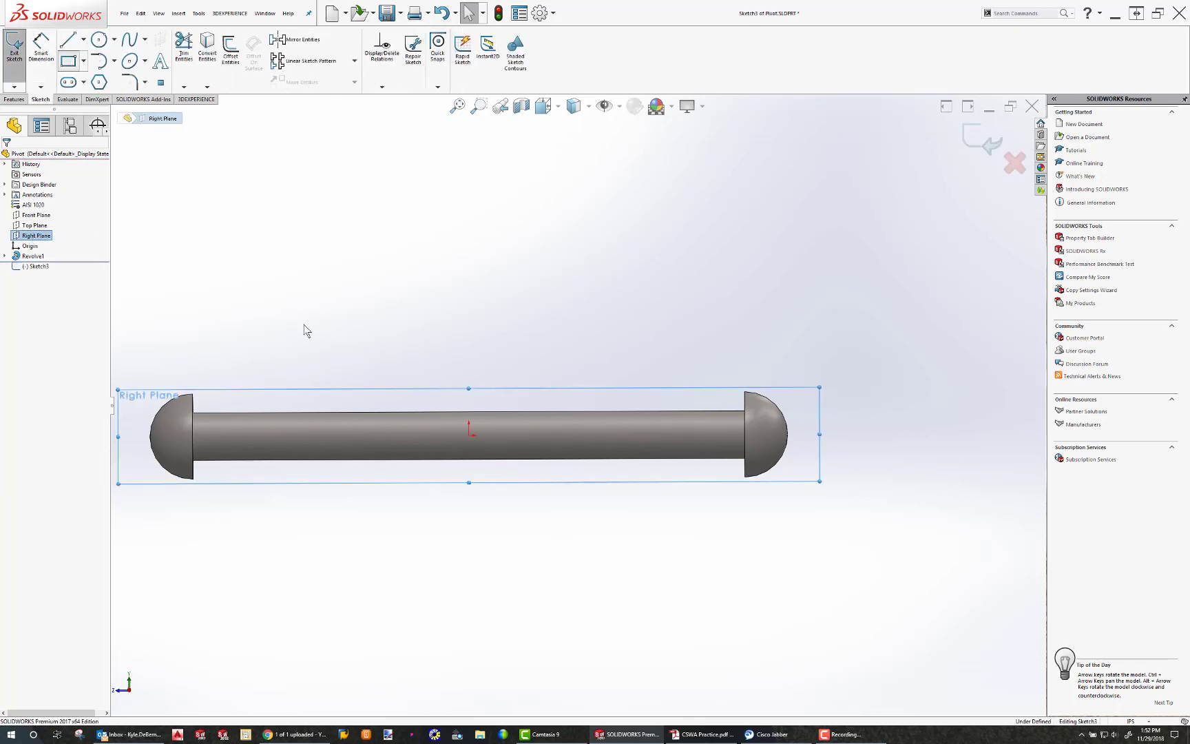
pyautogui.click(356, 305)
pyautogui.click(590, 564)
pyautogui.press('Escape')
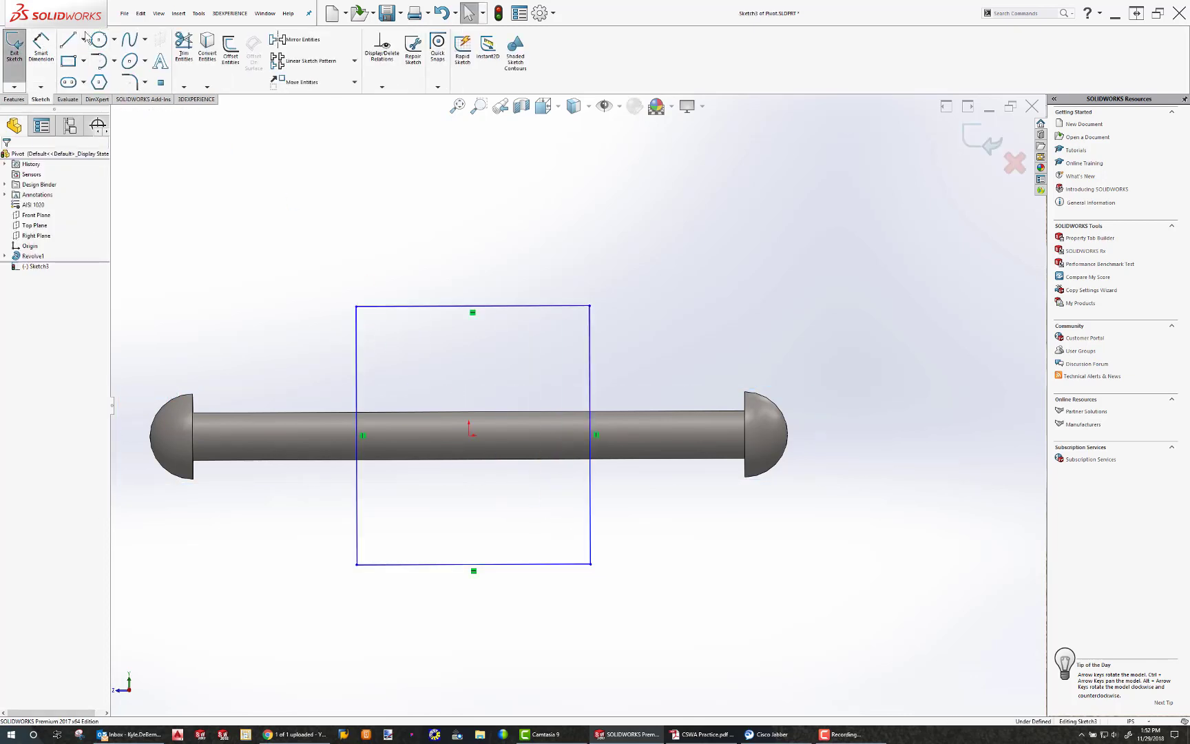
# - Draw a diagonal centerline from the rectangle's upper-right corner to its lower-left corner
pyautogui.press('c')
pyautogui.click(590, 305)
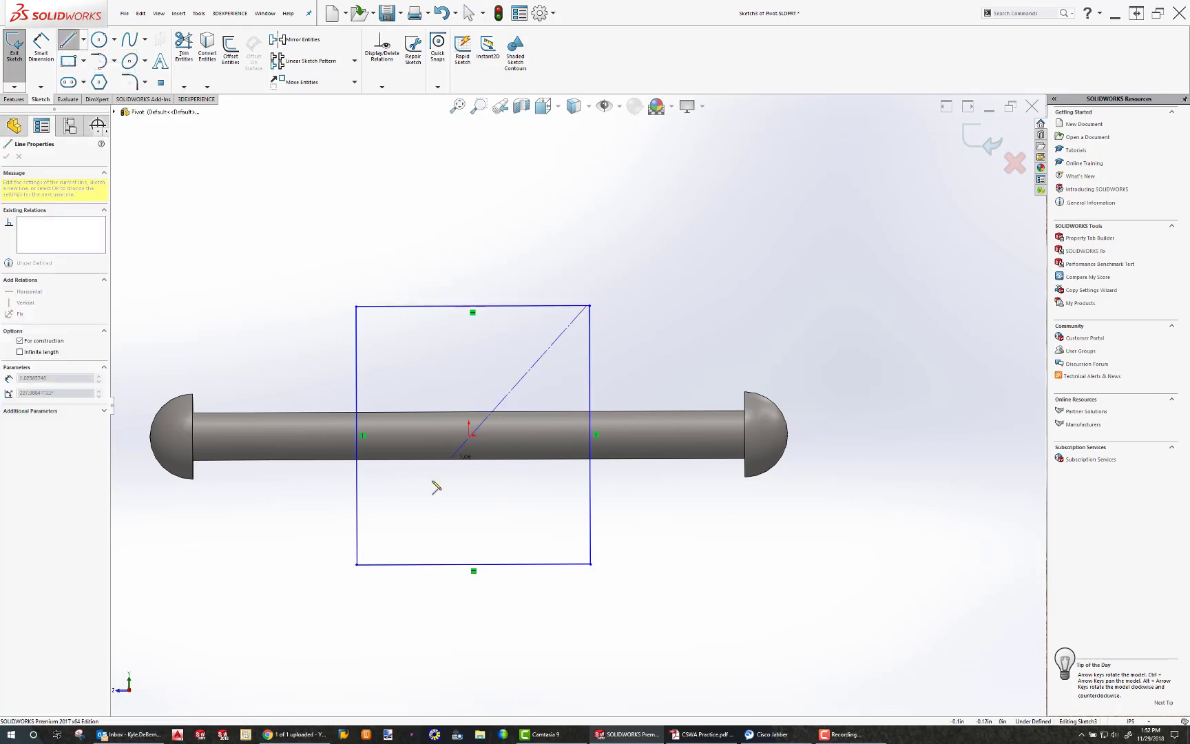
pyautogui.press('Escape')
# - Finish the diagonal centerline and add a Midpoint relation between it and the origin to center the rectangle
pyautogui.press('Escape')
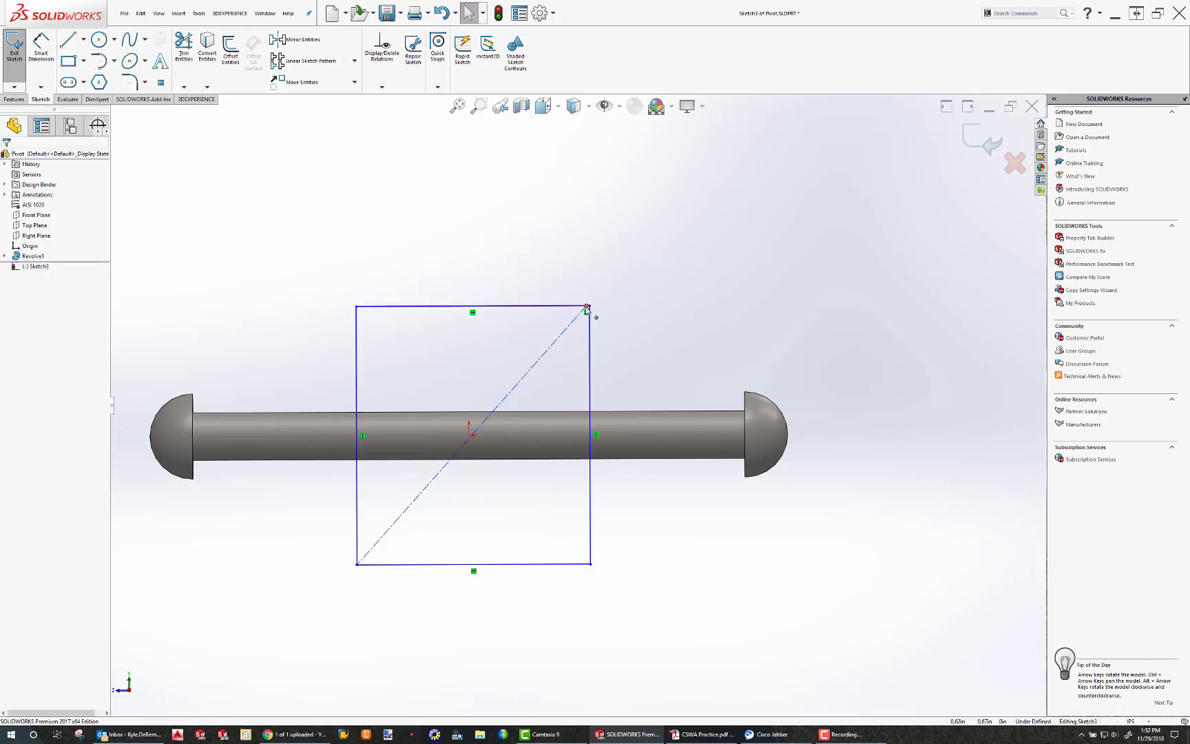
pyautogui.click(589, 305)
pyautogui.press('Escape')
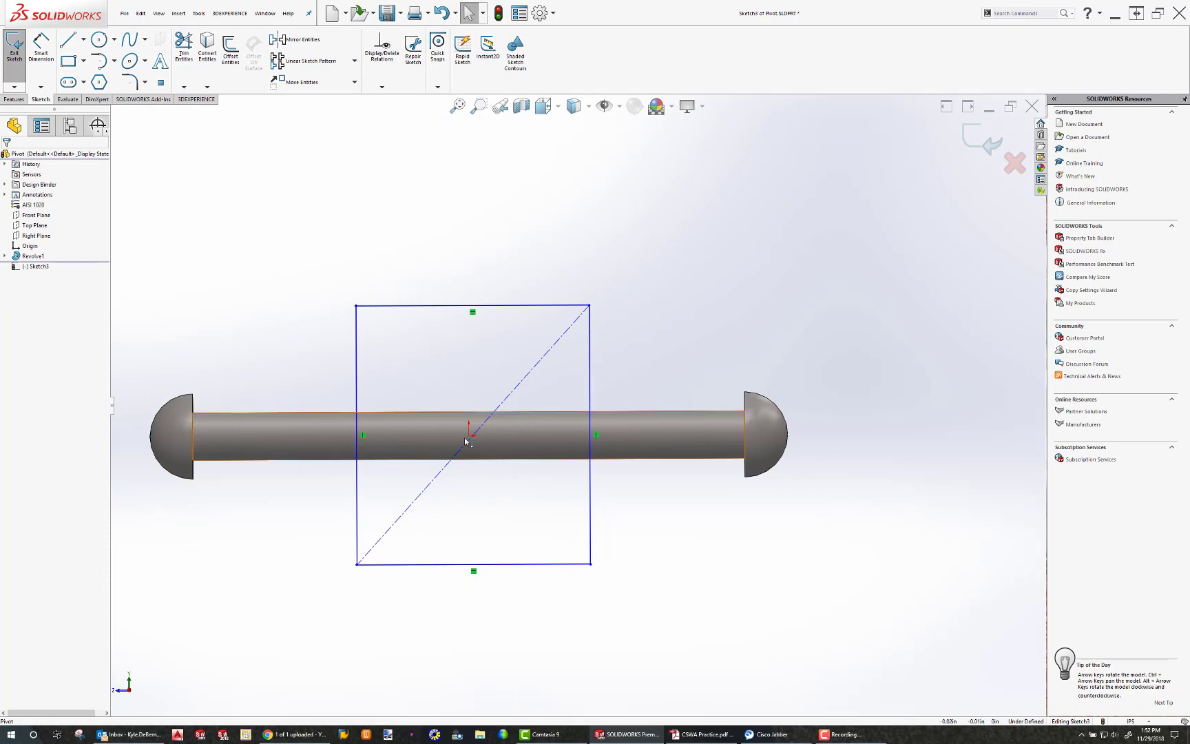
pyautogui.click(482, 425)
pyautogui.keyDown('ctrl'); pyautogui.click(469, 434); pyautogui.keyUp('ctrl')
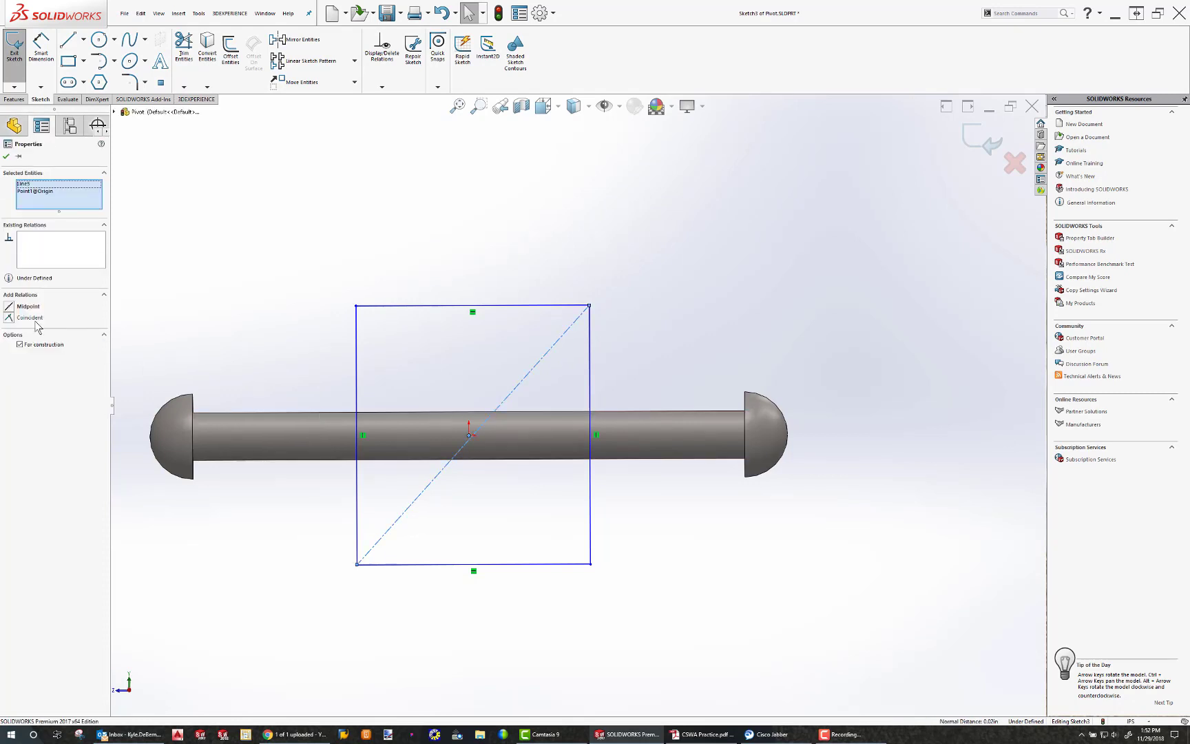
pyautogui.click(9, 306)
# - Dimension the rectangle's top edge and set its length to 1.00 in
pyautogui.click(40, 49)
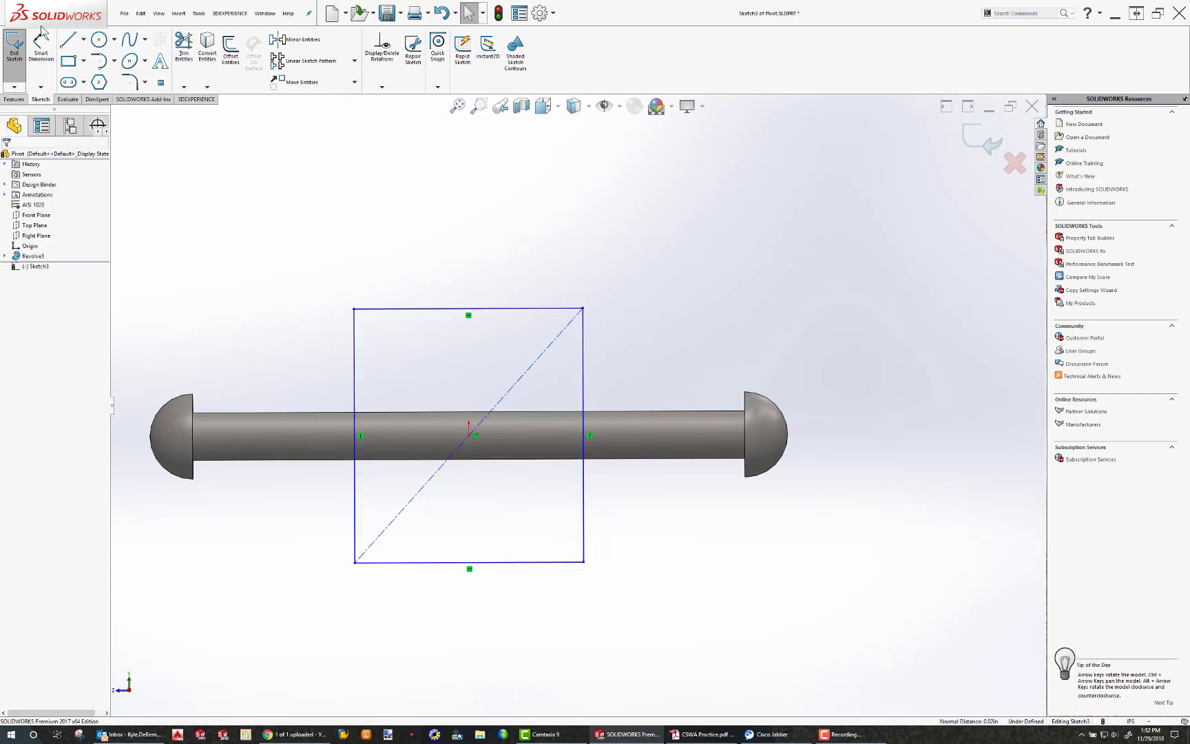
pyautogui.click(521, 312)
pyautogui.click(513, 265)
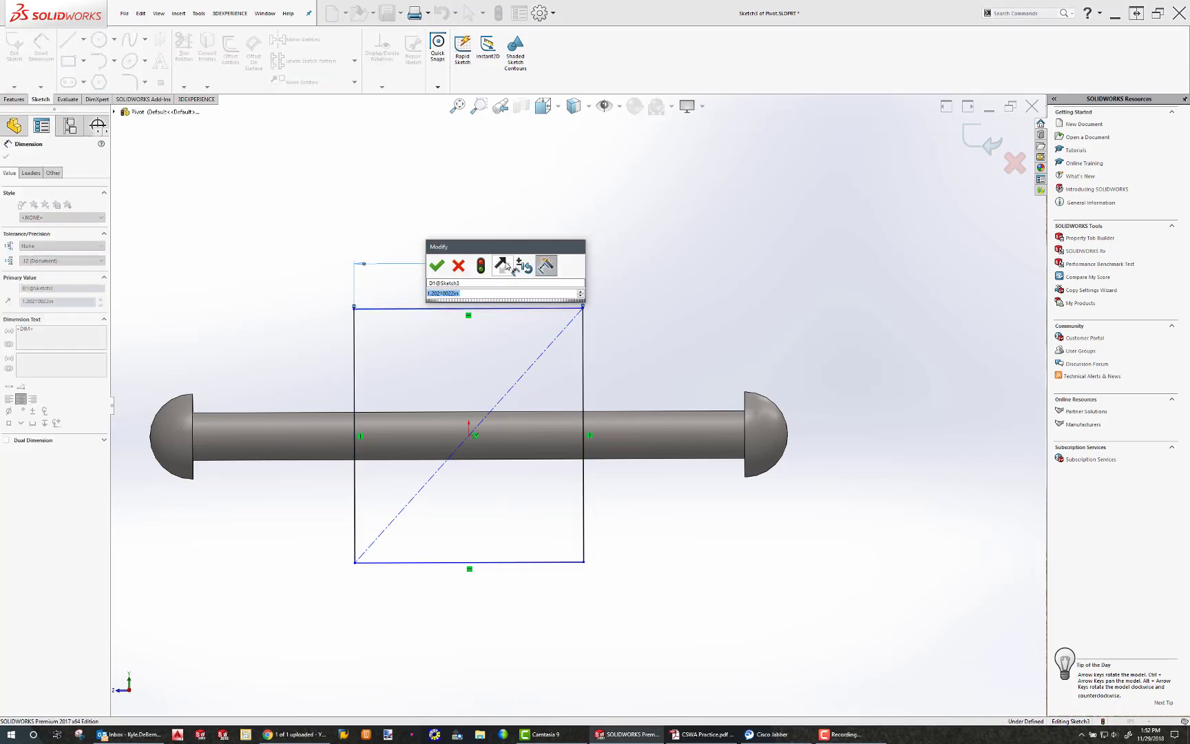
pyautogui.write('1')
pyautogui.press('Return')
pyautogui.press('Escape')
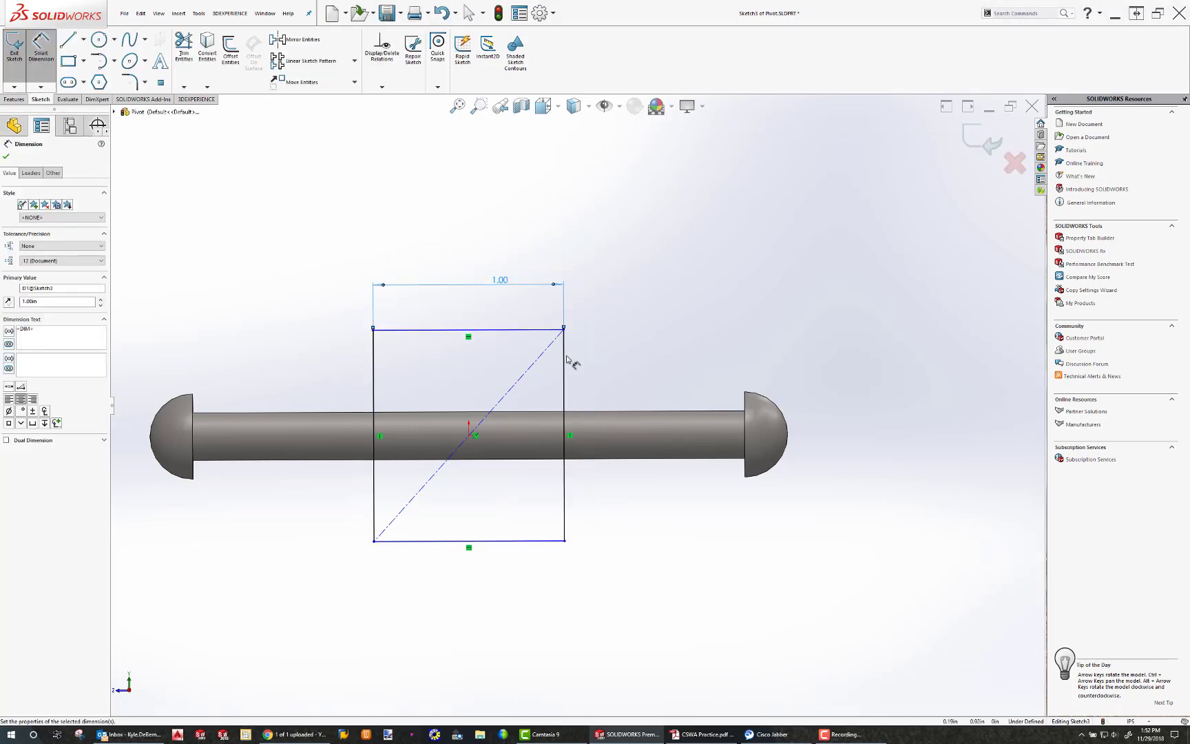
# - Make the rectangle a square by adding an Equal relation between its top edge and adjacent vertical edge
pyautogui.click(551, 330)
pyautogui.keyDown('ctrl'); pyautogui.click(564, 386); pyautogui.keyUp('ctrl')
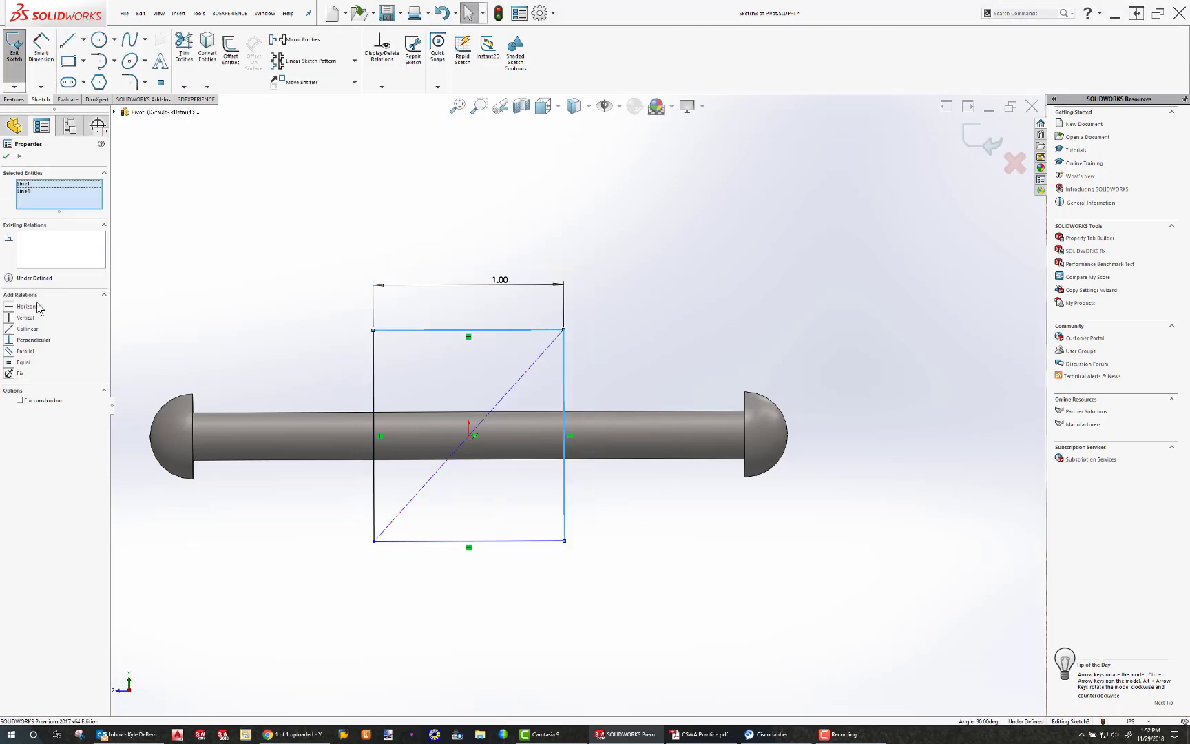
pyautogui.click(21, 362)
pyautogui.click(329, 324)
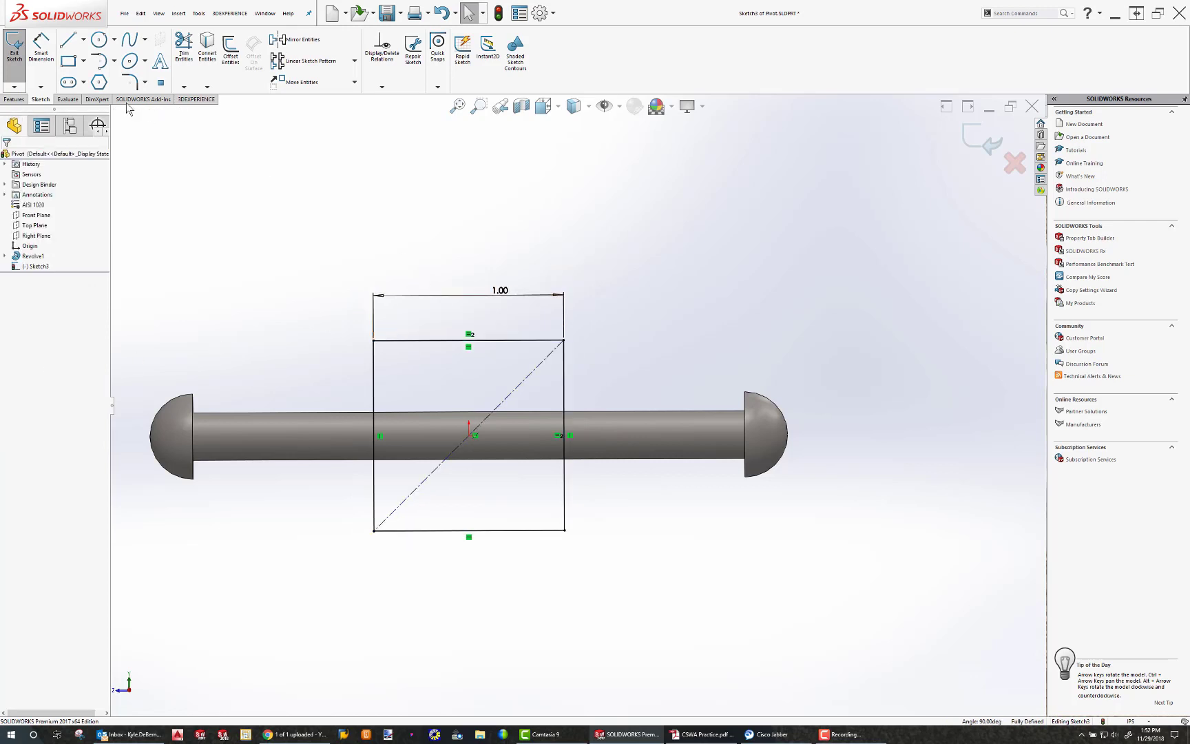
# - Extrude the square 1.00 in with the Mid Plane end condition, merging it with the shaft as a block
pyautogui.click(14, 100)
pyautogui.click(16, 51)
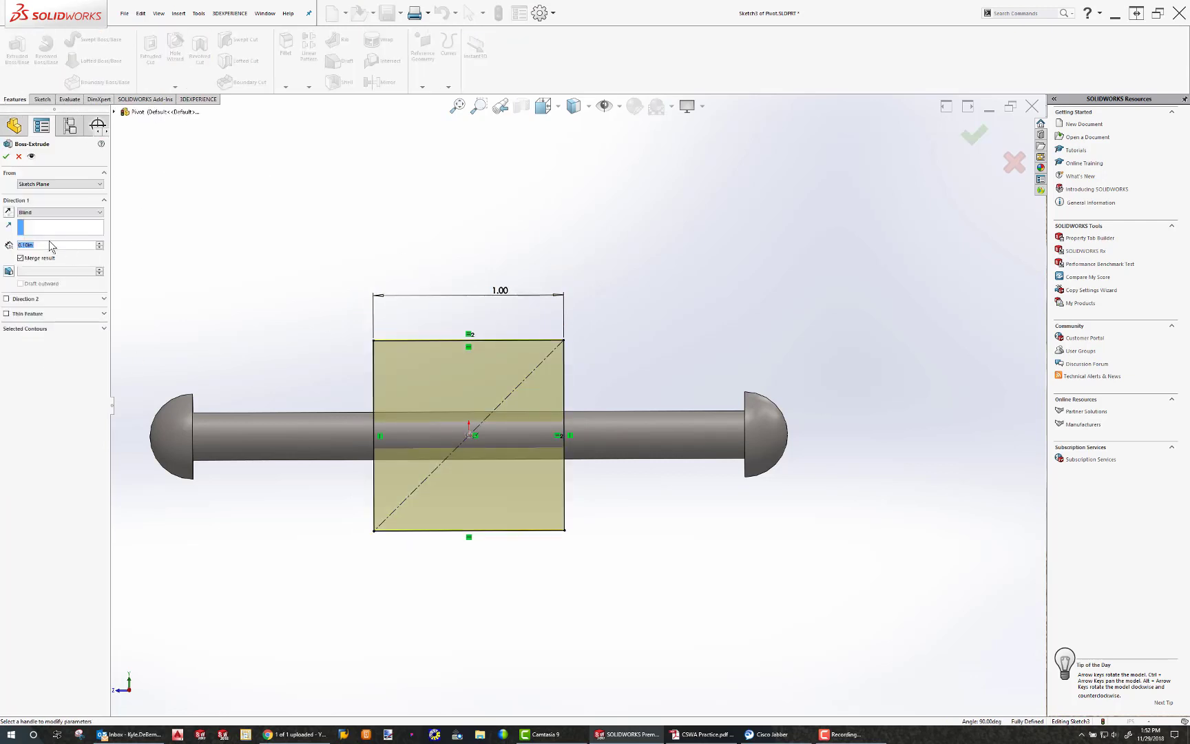
pyautogui.click(45, 213)
pyautogui.click(39, 253)
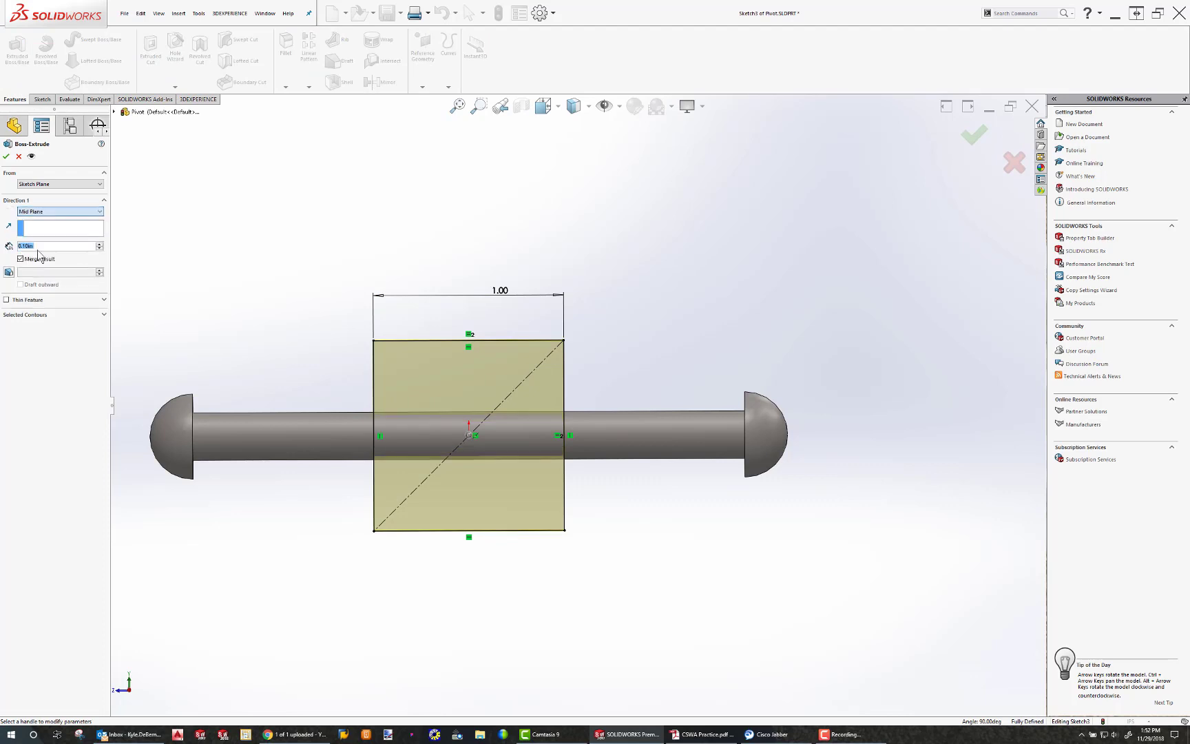
pyautogui.write('1')
pyautogui.press('Return')
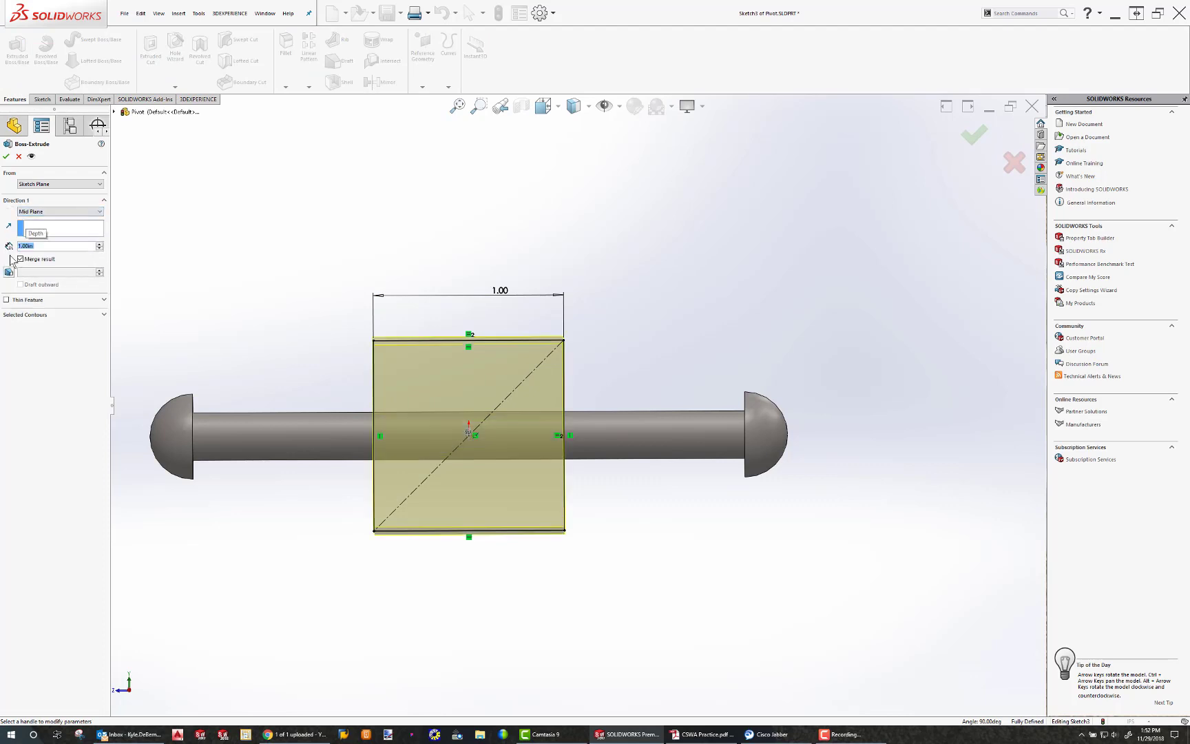
pyautogui.moveTo(534, 390); pyautogui.dragTo(613, 420, button='middle')
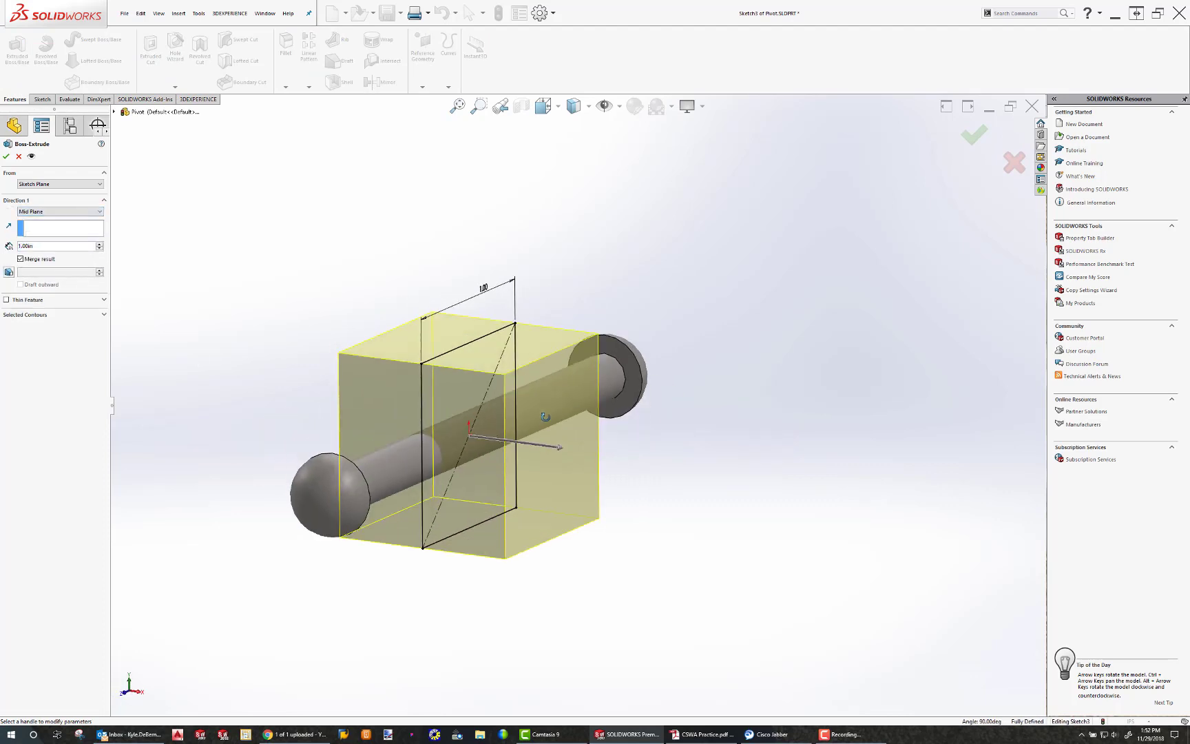
pyautogui.click(6, 157)
# - Start a sketch on the block's side face parallel to the shaft and draw a circle about 0.28 in in diameter centered on the origin
pyautogui.click(562, 447)
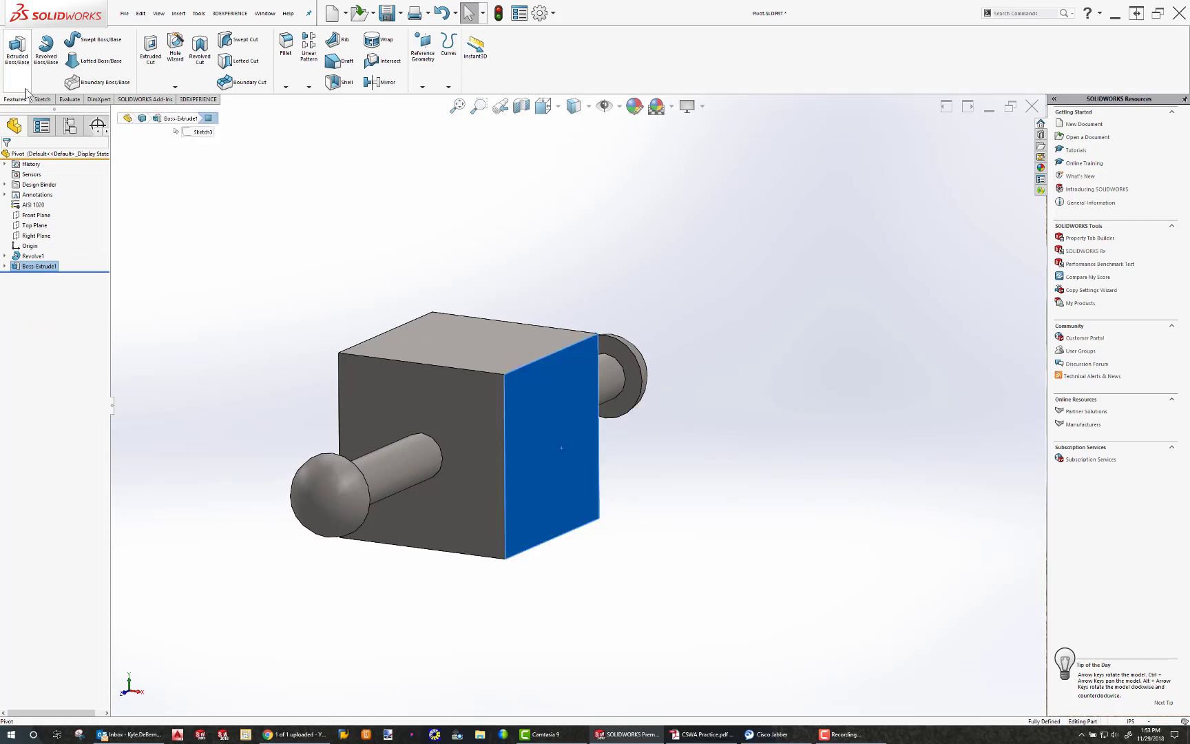
pyautogui.click(41, 98)
pyautogui.click(15, 49)
pyautogui.click(99, 39)
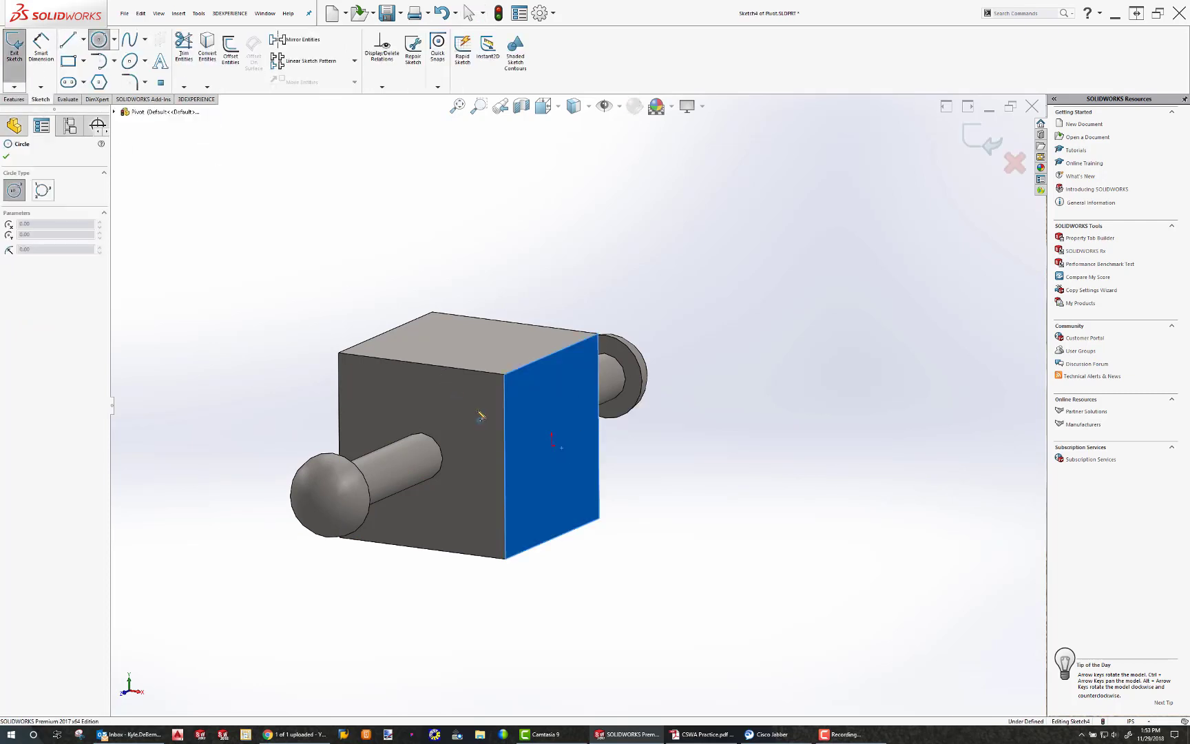
pyautogui.hotkey('ctrl', '8')
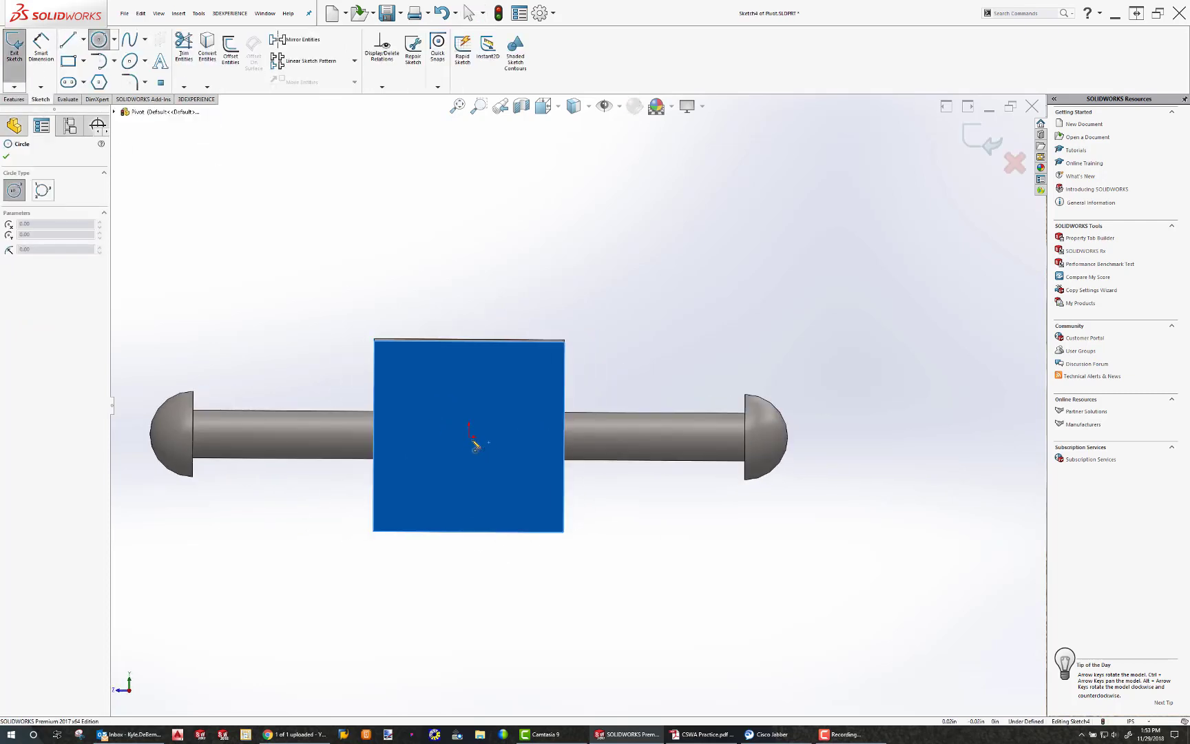
pyautogui.click(469, 436)
pyautogui.click(451, 418)
# - Dimension the circle on the block's face and set its diameter to 0.375 in
pyautogui.click(41, 49)
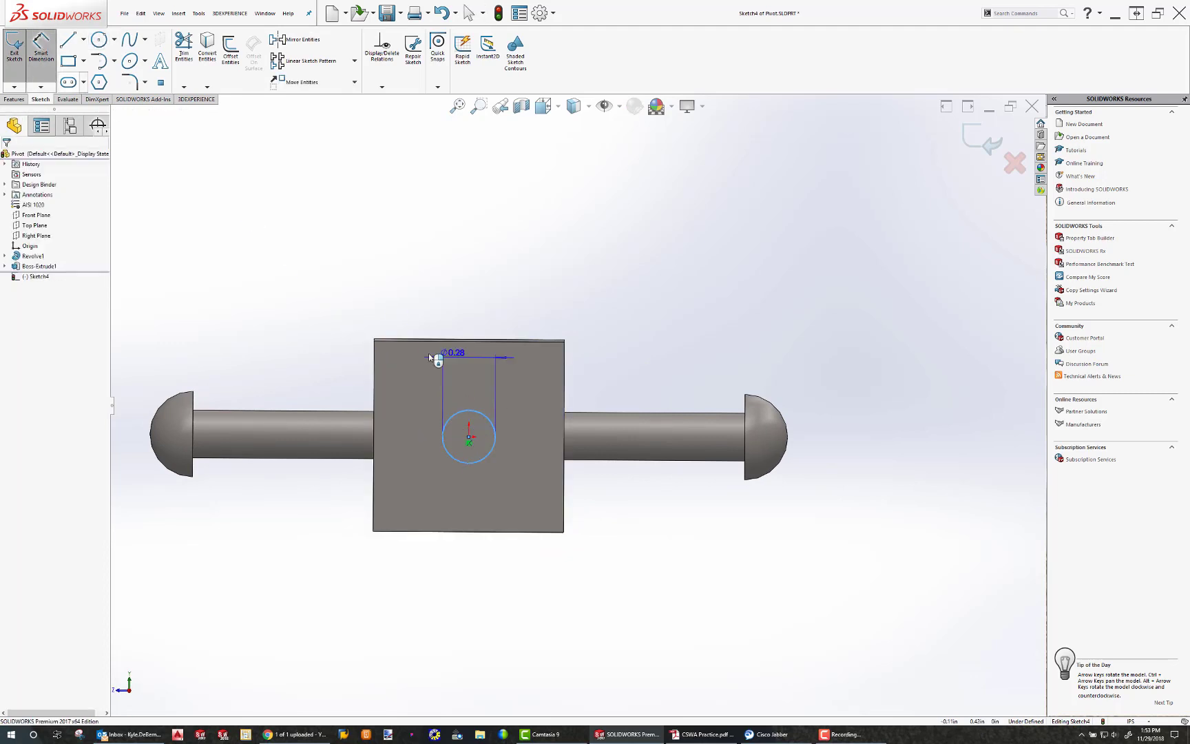
pyautogui.click(456, 372)
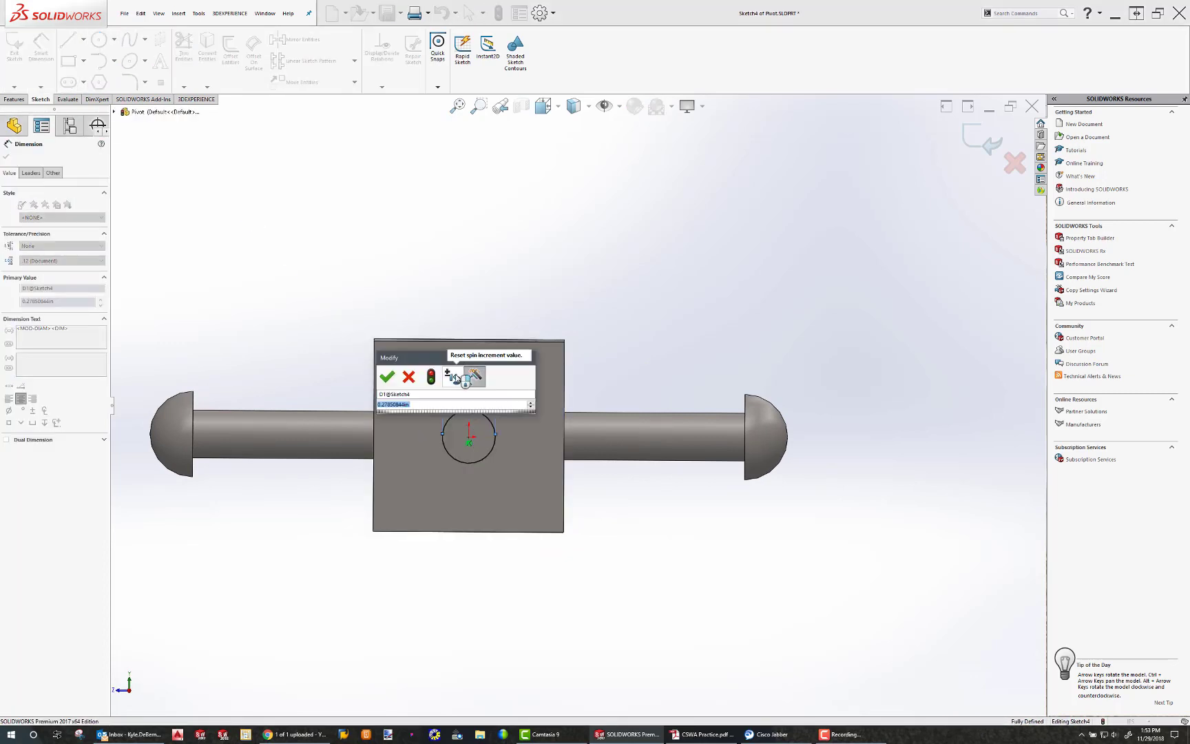
pyautogui.write('.375')
pyautogui.press('Return')
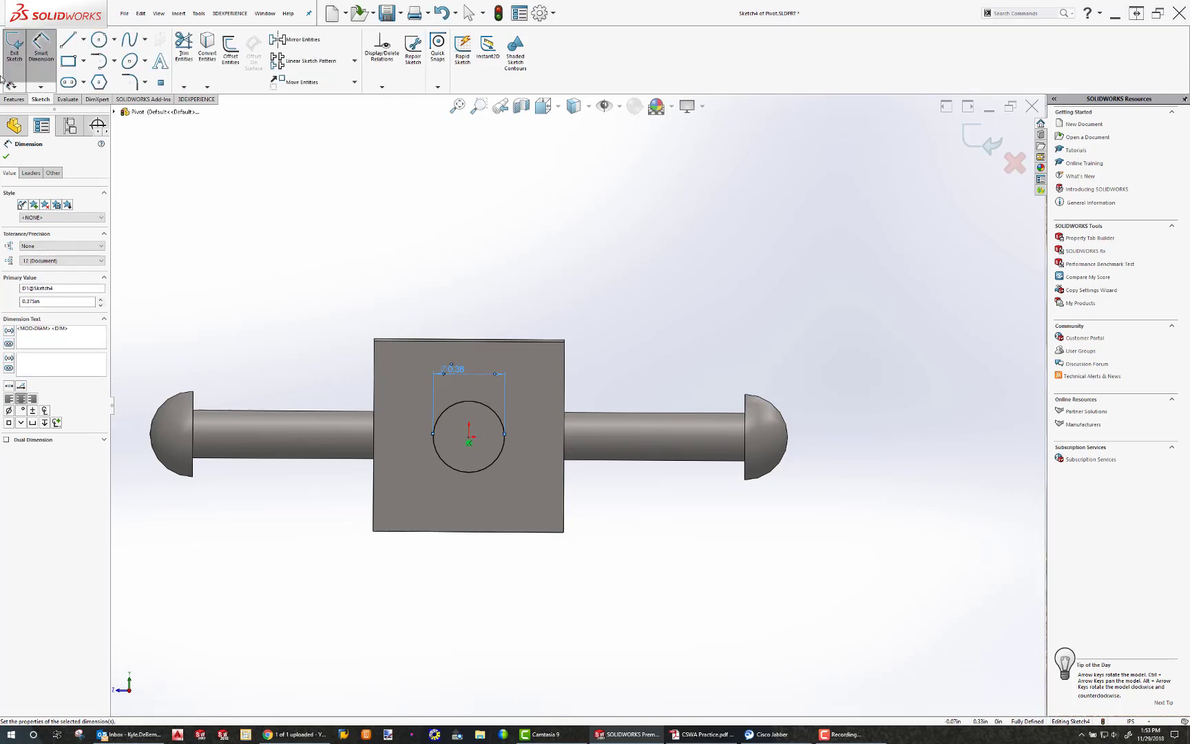
# - Cut-extrude the 0.375 in circle all the way through the block
pyautogui.click(17, 99)
pyautogui.click(150, 48)
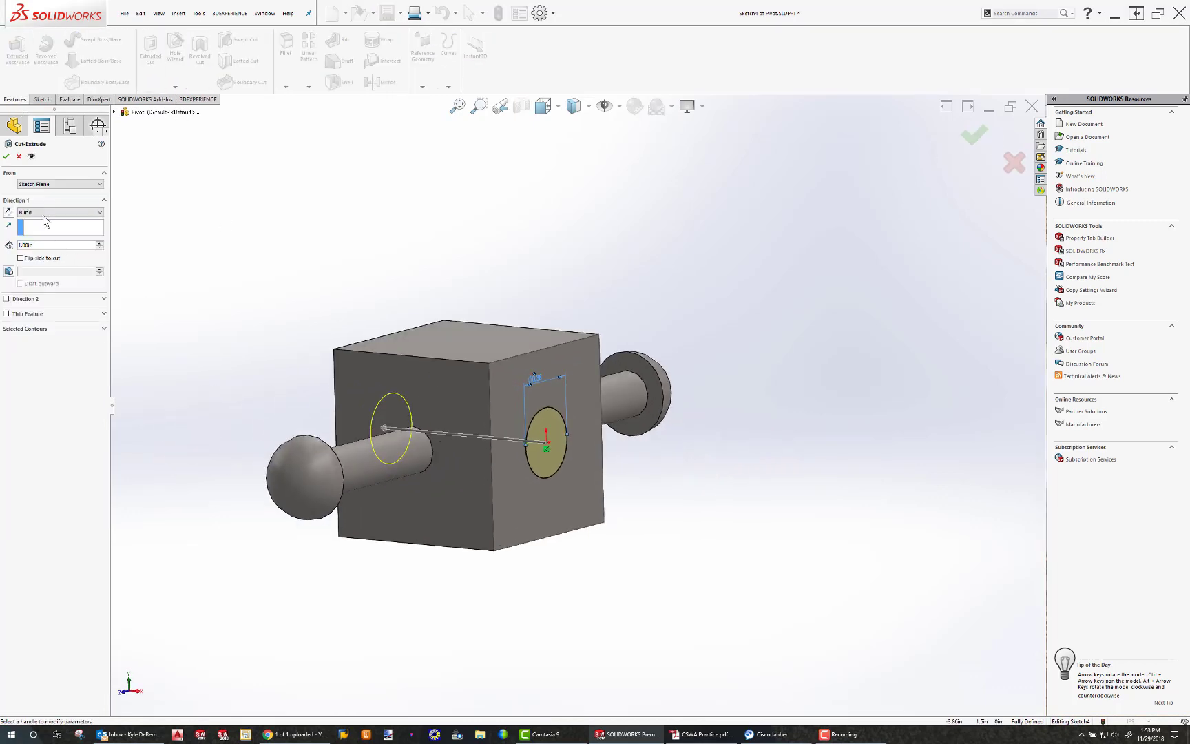
pyautogui.click(44, 213)
pyautogui.click(32, 227)
pyautogui.click(6, 157)
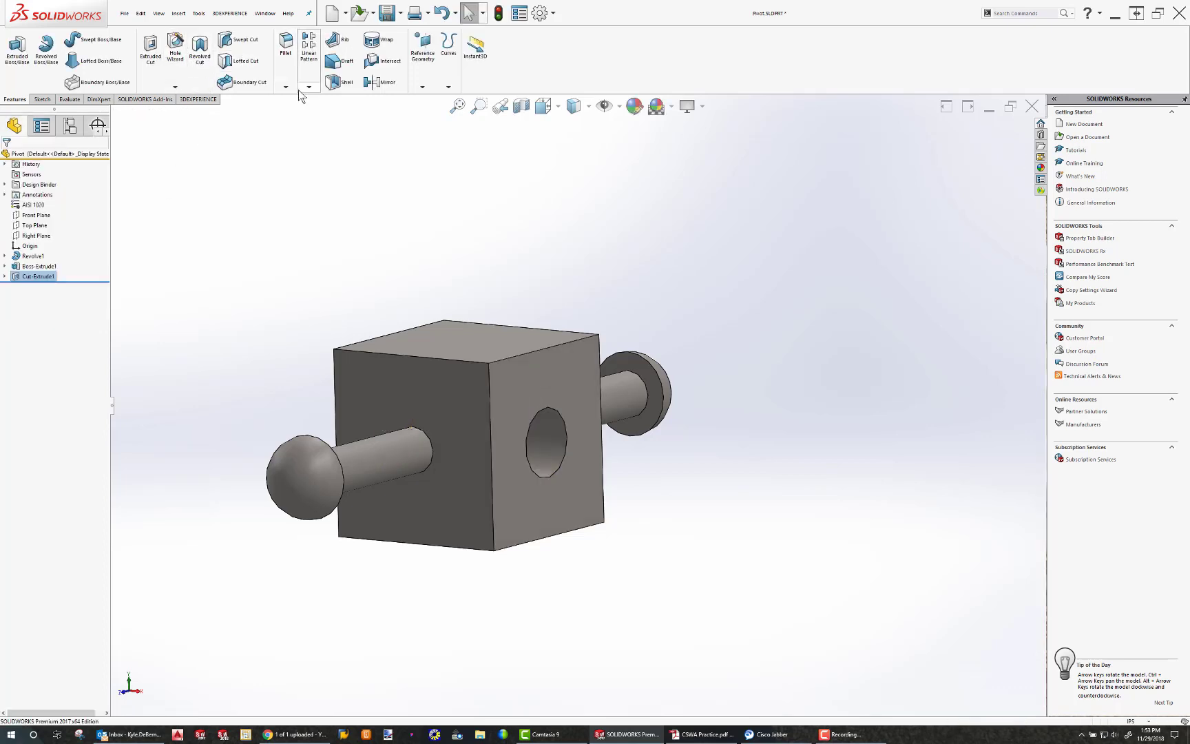
# - Chamfer the hole's circular edges on both sides of the block with a distance of 0.050 in at 45 degrees
pyautogui.click(285, 87)
pyautogui.click(296, 110)
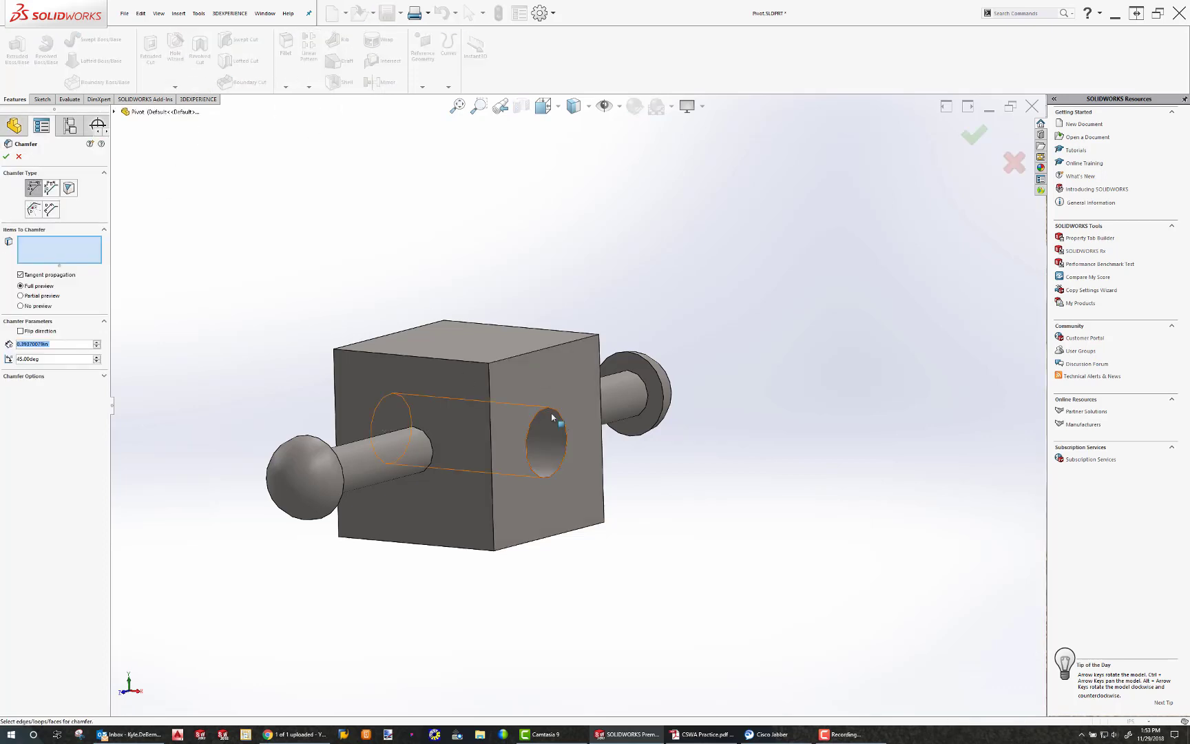
pyautogui.write('.050')
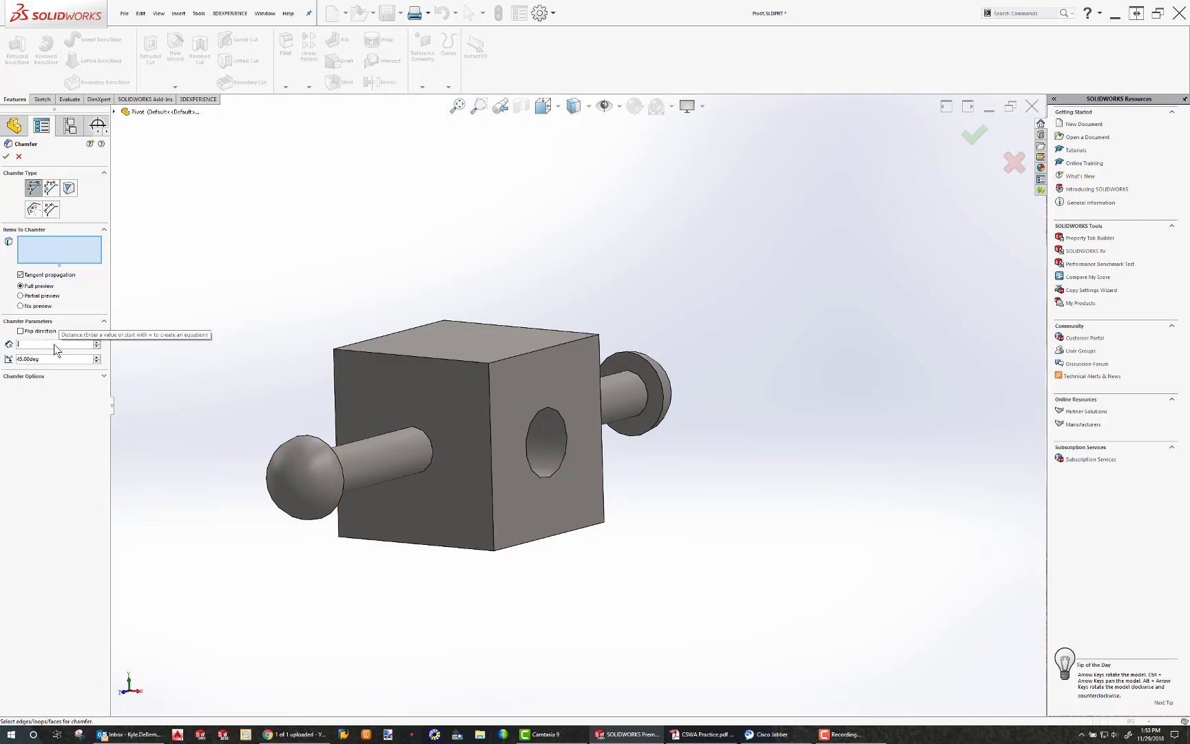
pyautogui.click(555, 412)
pyautogui.moveTo(475, 389); pyautogui.dragTo(440, 401, button='middle')
pyautogui.click(431, 403)
pyautogui.click(6, 158)
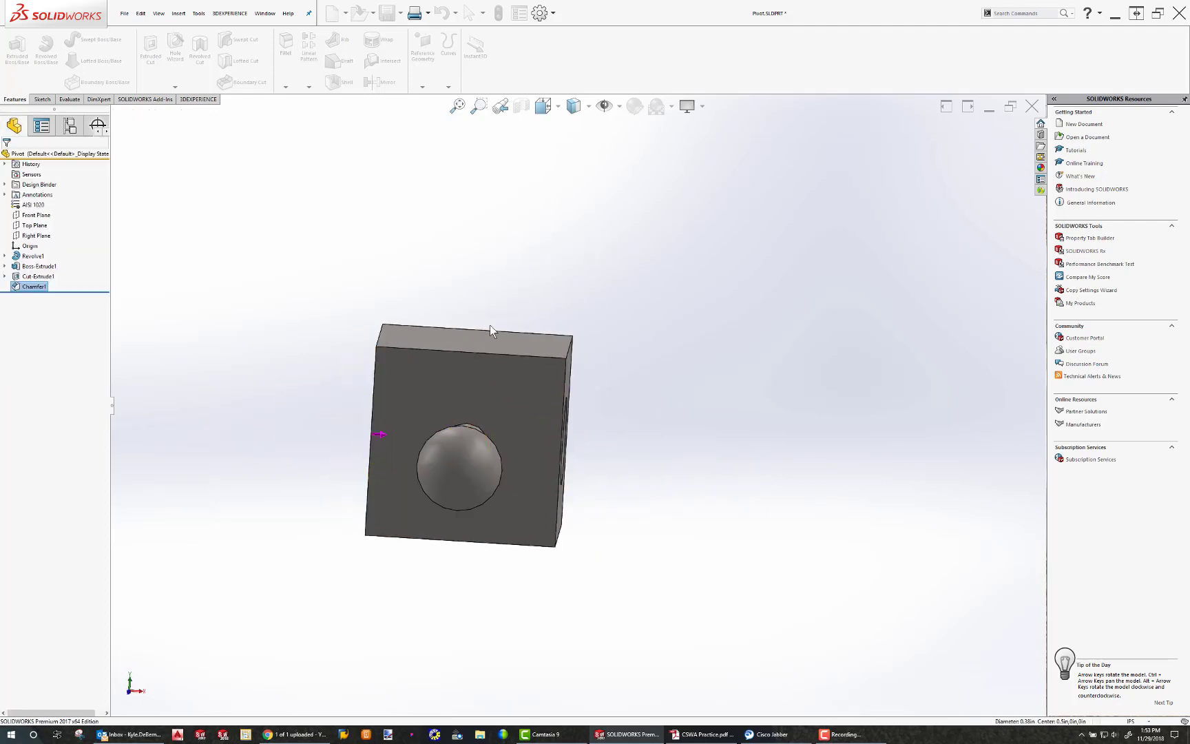
pyautogui.hotkey('ctrl', '7')
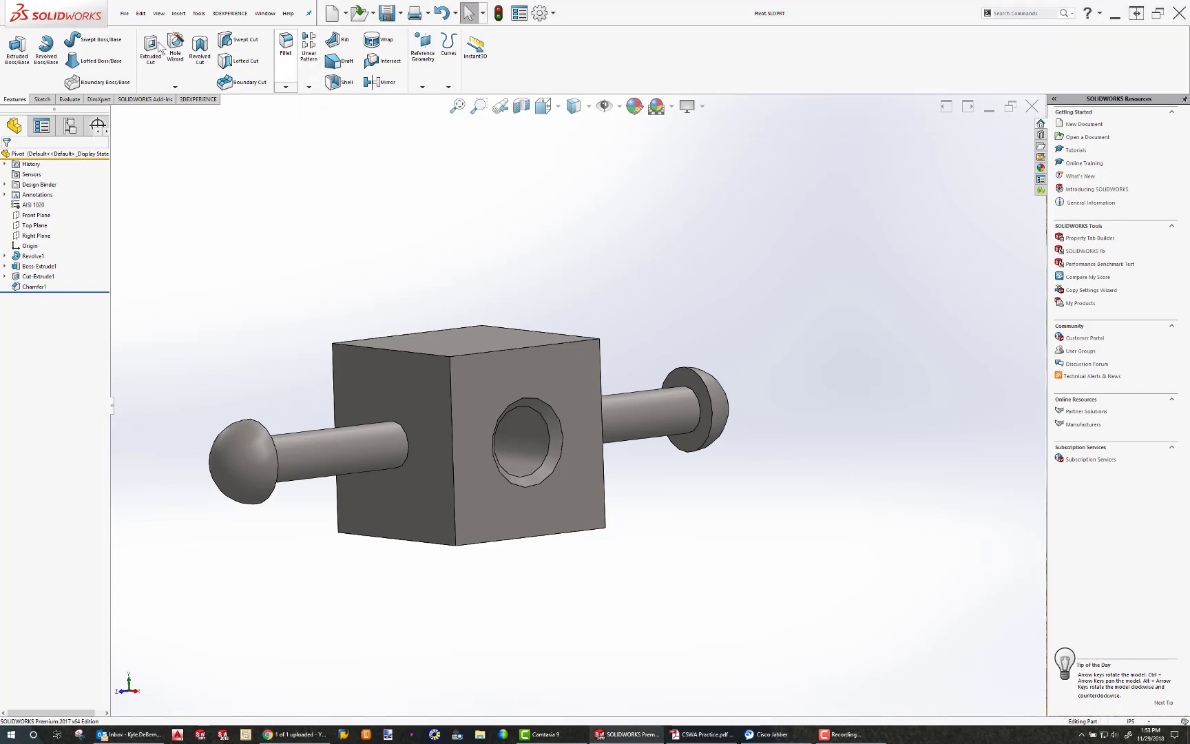
# - Save the part under the new name Shaft.SLDPRT in the temp folder
pyautogui.click(125, 13)
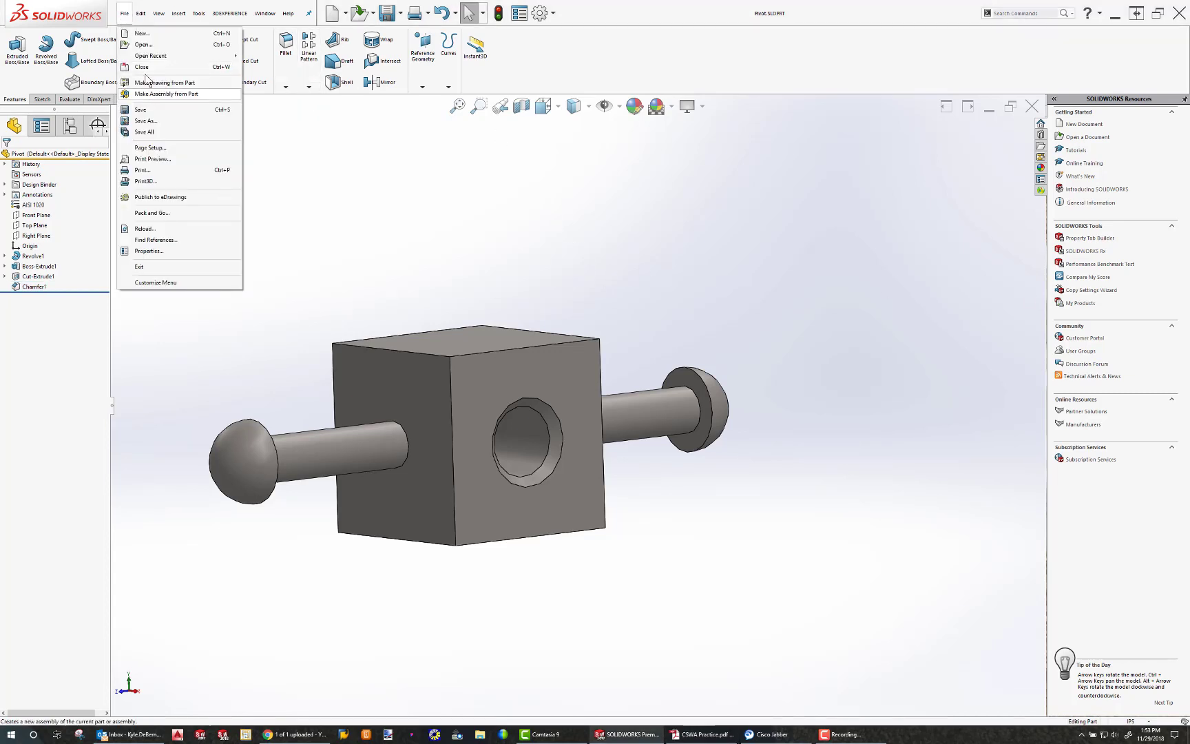
pyautogui.click(146, 121)
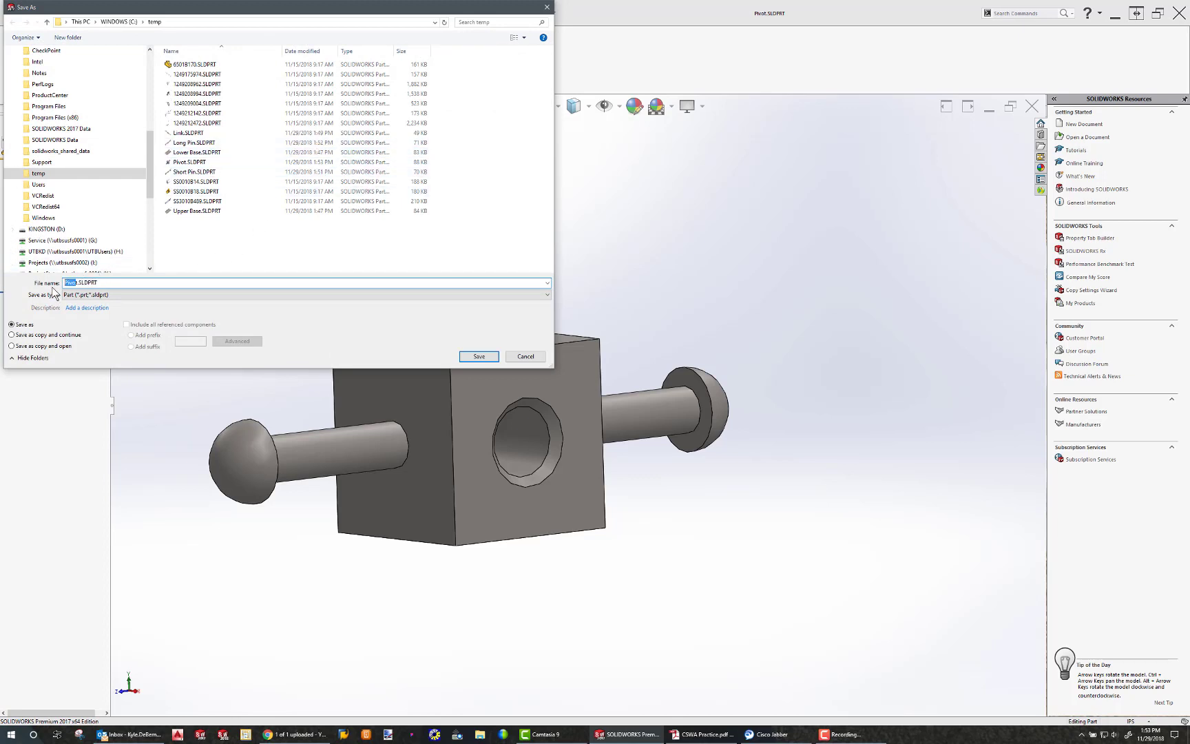
pyautogui.click(464, 356)
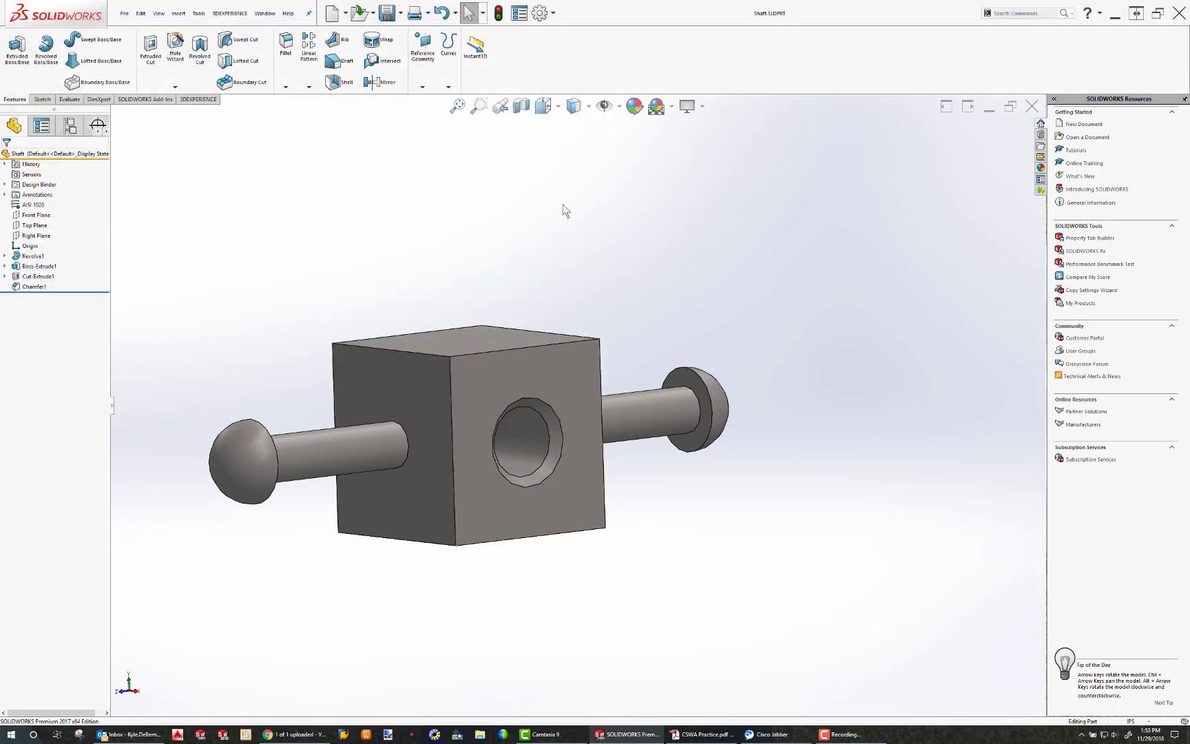
# - Delete the revolve feature together with its dependent block extrusion, hole cut and chamfer
pyautogui.click(33, 256)
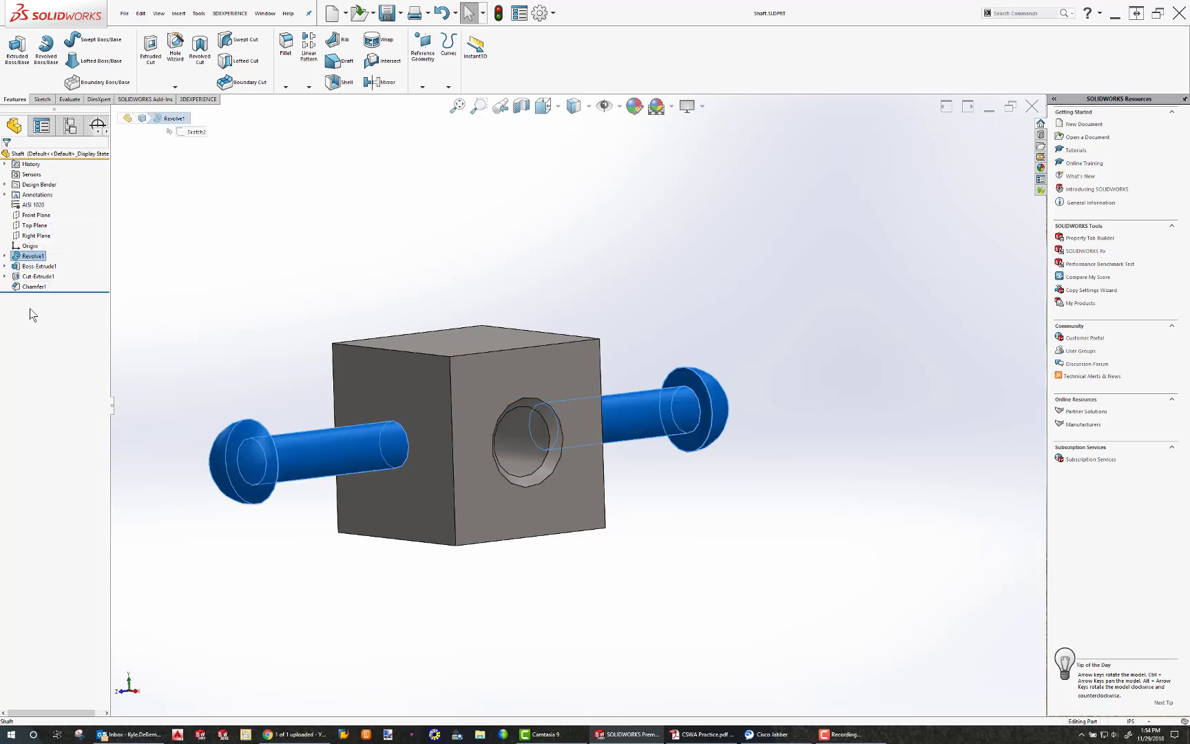
pyautogui.keyDown('shift'); pyautogui.click(33, 286); pyautogui.keyUp('shift')
pyautogui.press('Delete')
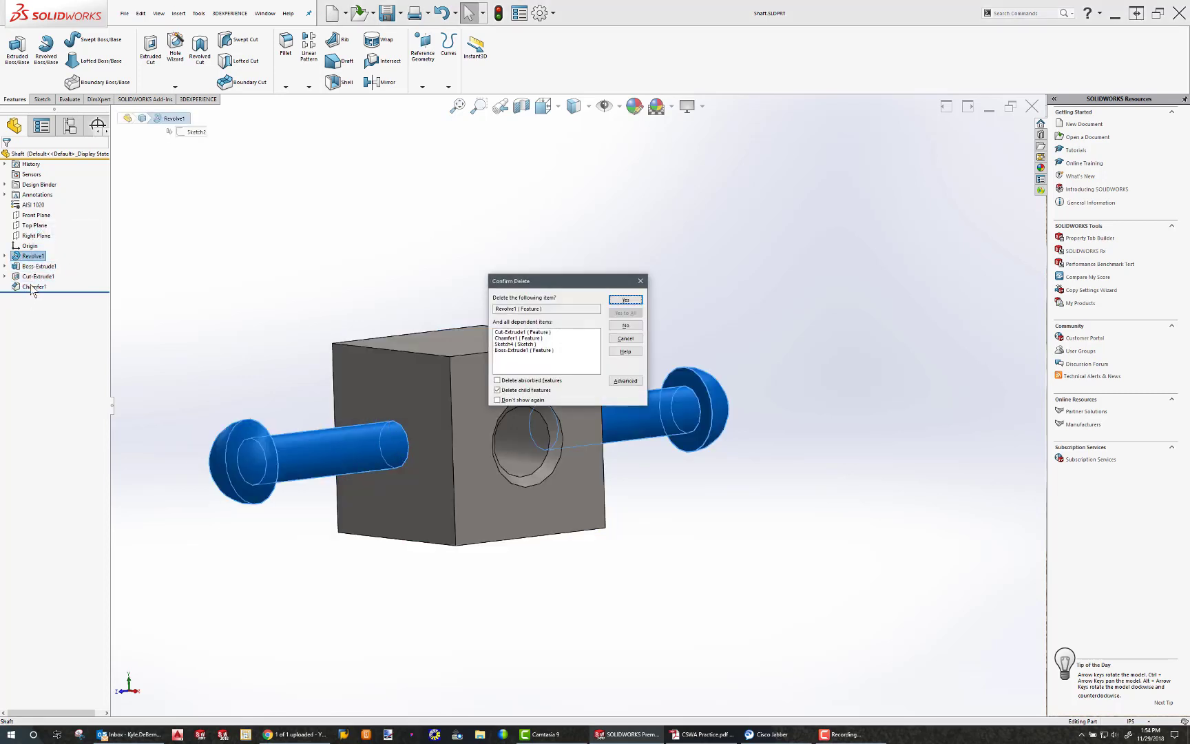
pyautogui.press('Return')
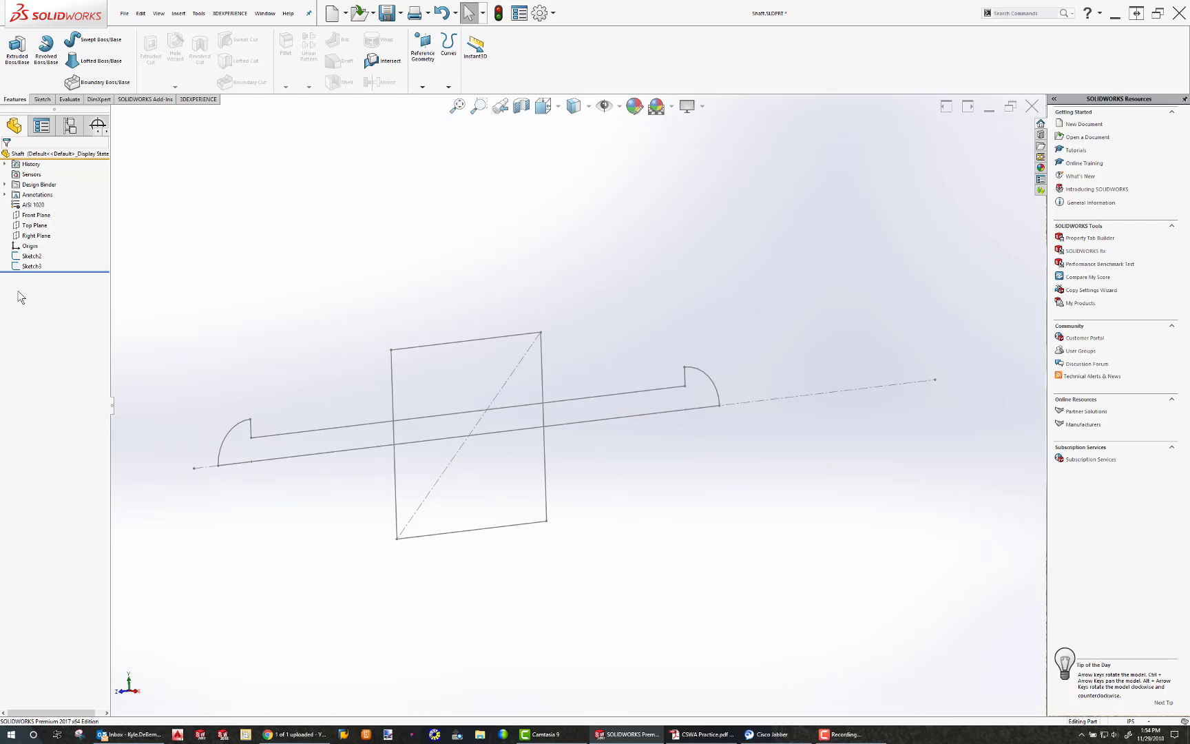
# - Delete the two leftover sketches, Sketch2 and Sketch3, to empty the part of geometry
pyautogui.click(31, 266)
pyautogui.keyDown('shift'); pyautogui.click(28, 256); pyautogui.keyUp('shift')
pyautogui.press('Delete')
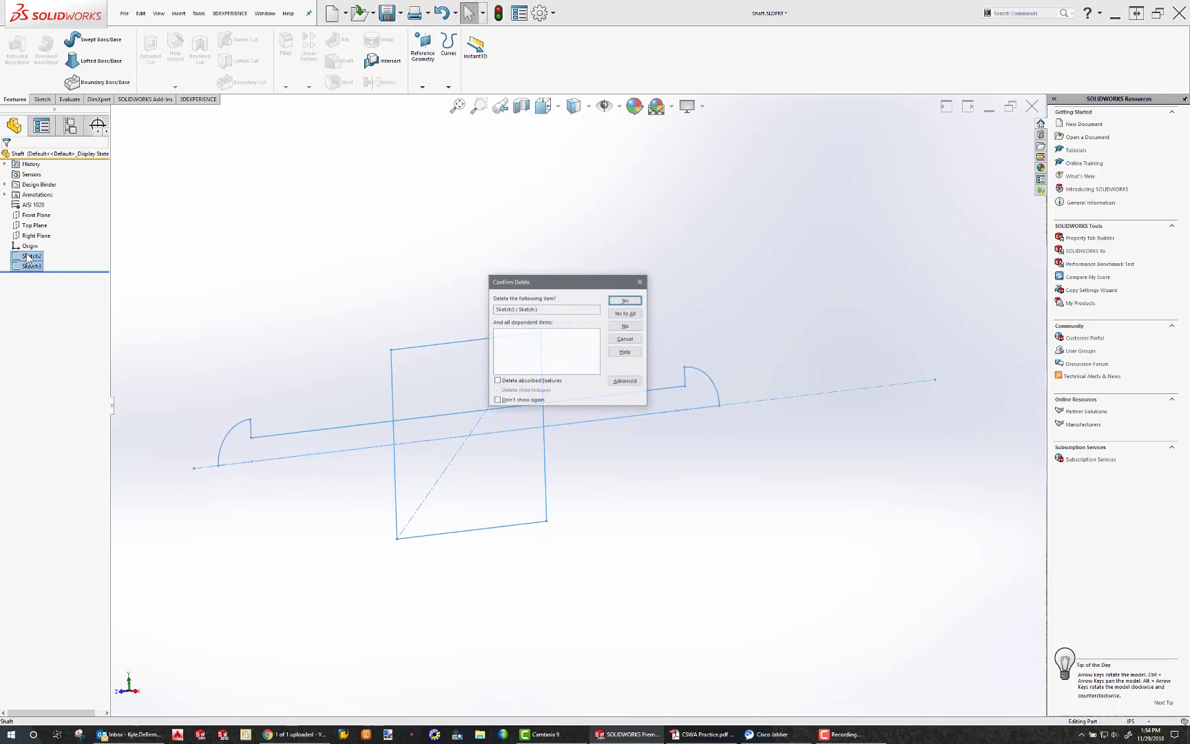
pyautogui.click(620, 300)
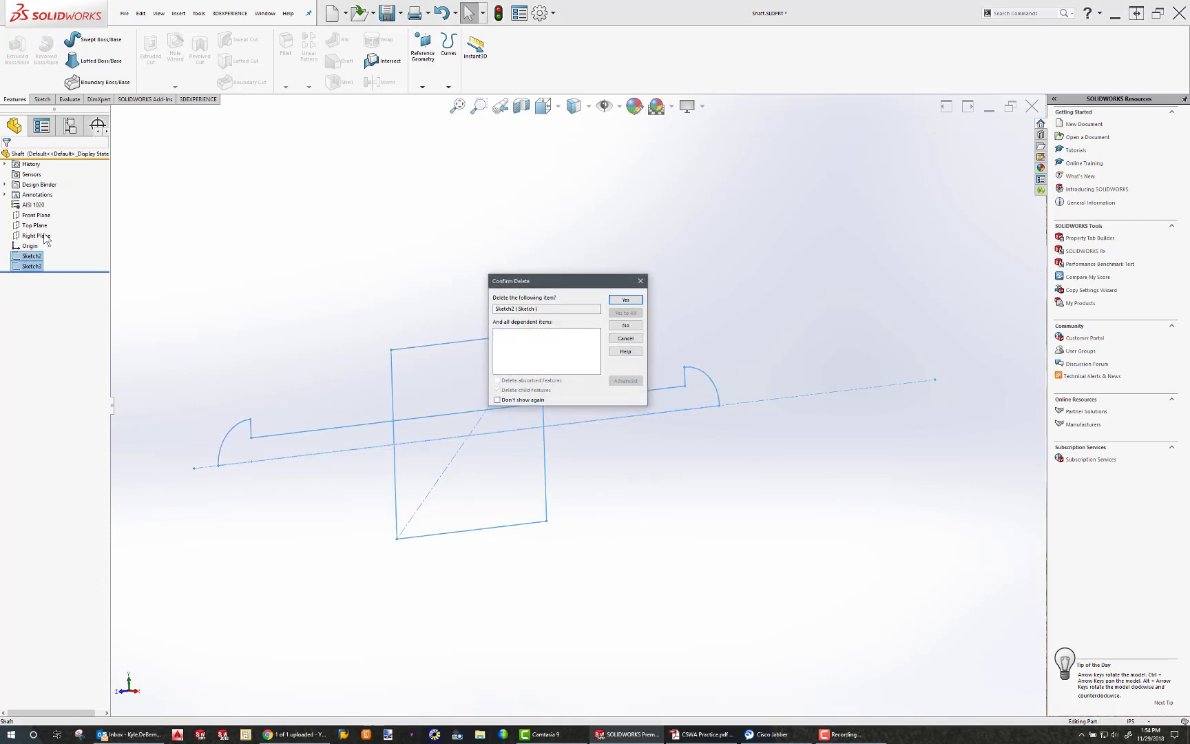
pyautogui.click(617, 299)
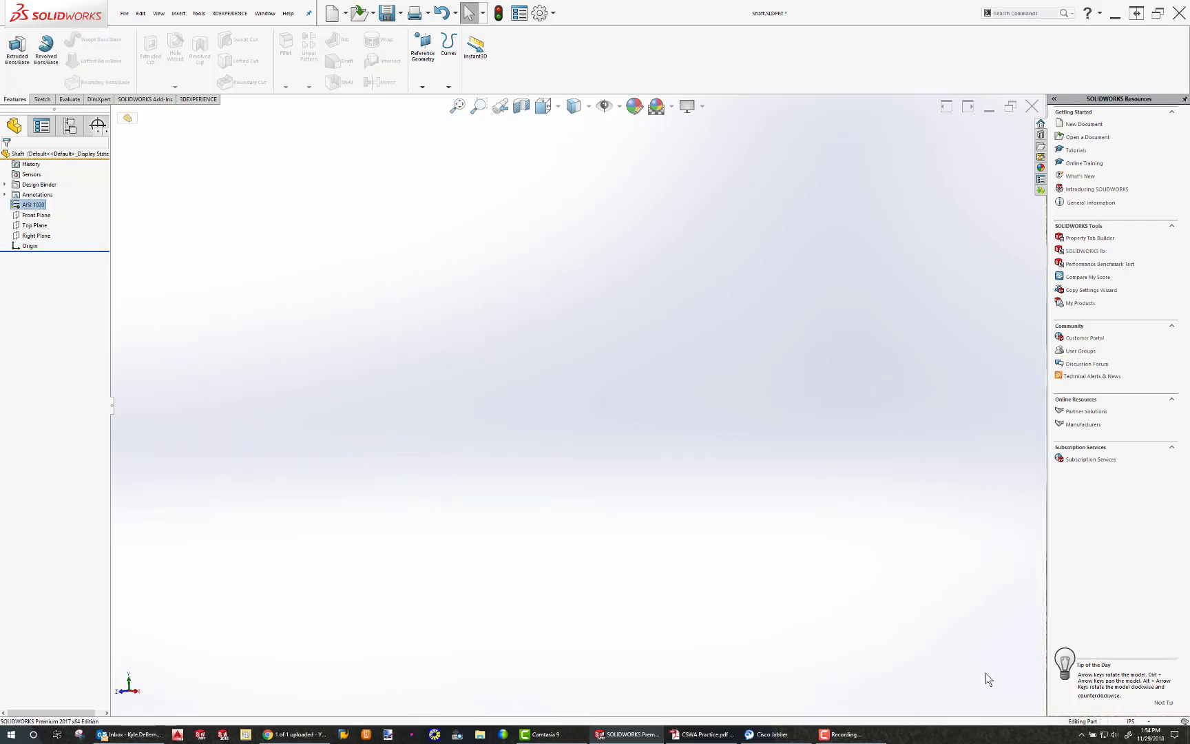
# - Start a sketch on the Right Plane and draw a long horizontal centerline through the origin
pyautogui.click(36, 236)
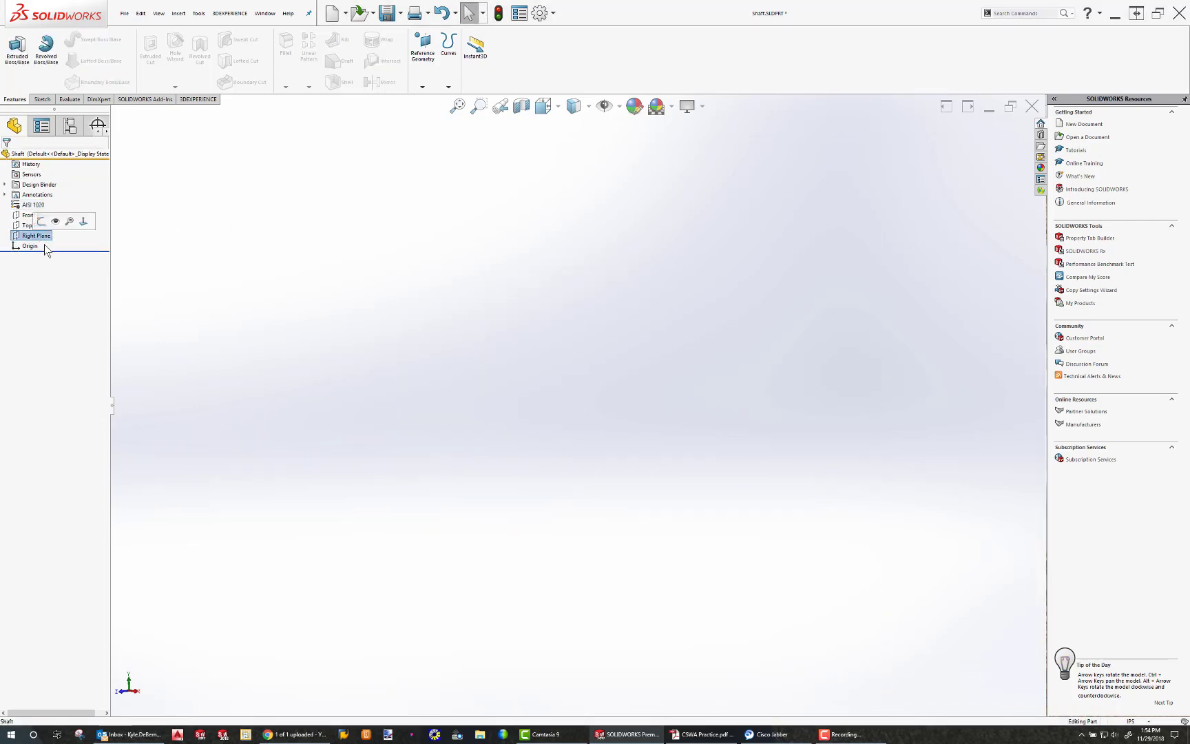
pyautogui.click(42, 100)
pyautogui.click(14, 51)
pyautogui.click(83, 40)
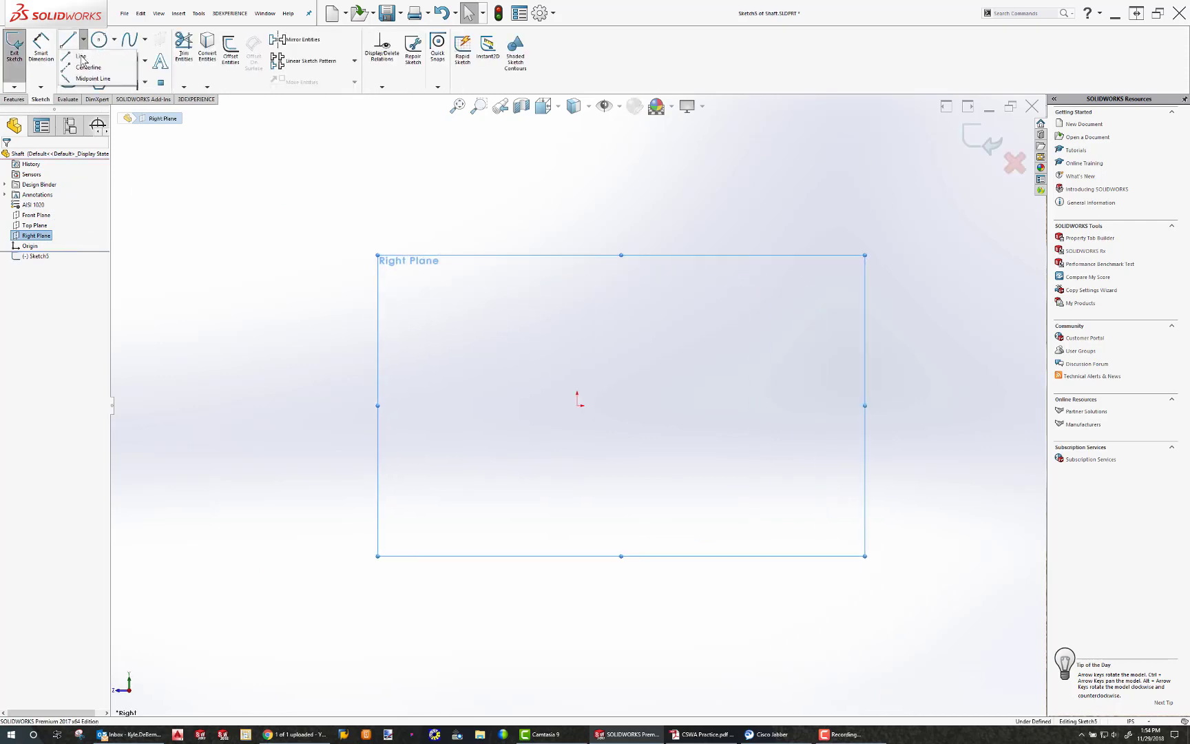
pyautogui.click(89, 68)
pyautogui.moveTo(256, 406)
pyautogui.mouseDown()
pyautogui.moveTo(869, 435)
pyautogui.moveTo(949, 405)
pyautogui.mouseUp()
pyautogui.press('Escape')
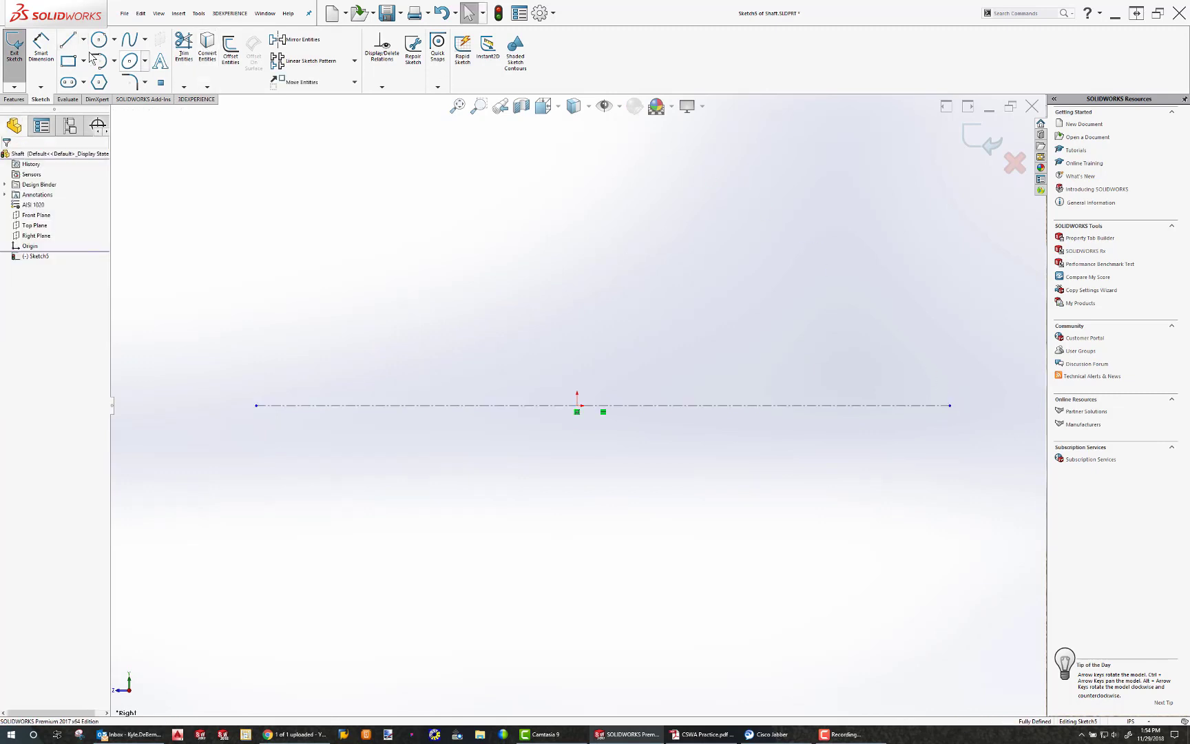
# - Sketch a rectangle about 5.2 in long standing on the centerline and a shorter, lower one about 1.2 in long adjoining its right end
pyautogui.press('r')
pyautogui.click(449, 369)
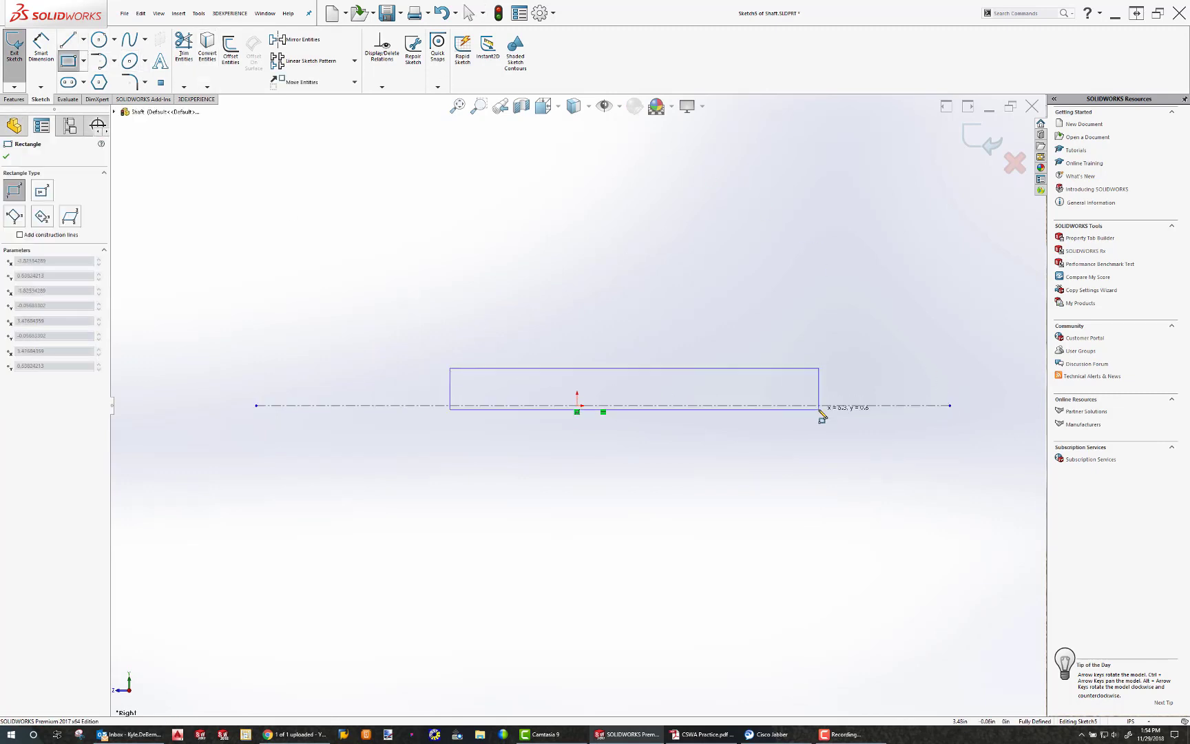
pyautogui.click(814, 405)
pyautogui.click(814, 378)
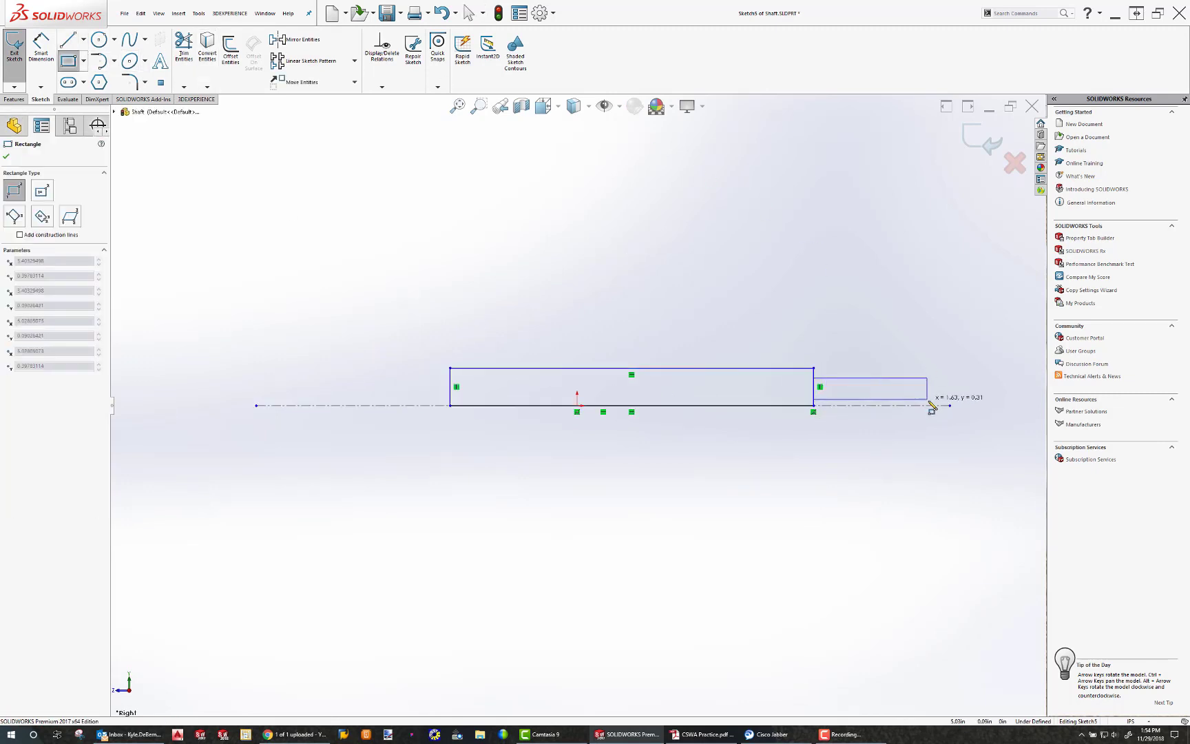
pyautogui.click(896, 391)
pyautogui.press('Escape')
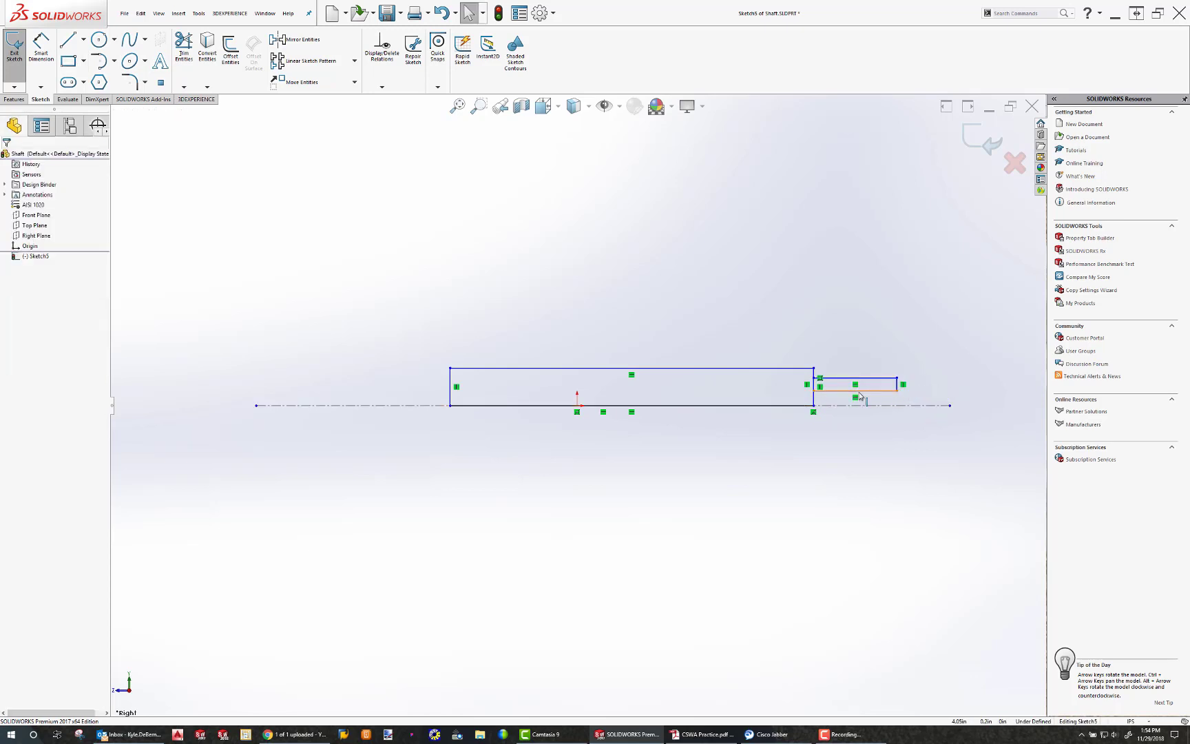
# - Delete the small rectangle's lower edge and the dividing edge between the rectangles, and extend the open ends to close the profile on the centerline
pyautogui.click(859, 392)
pyautogui.press('Delete')
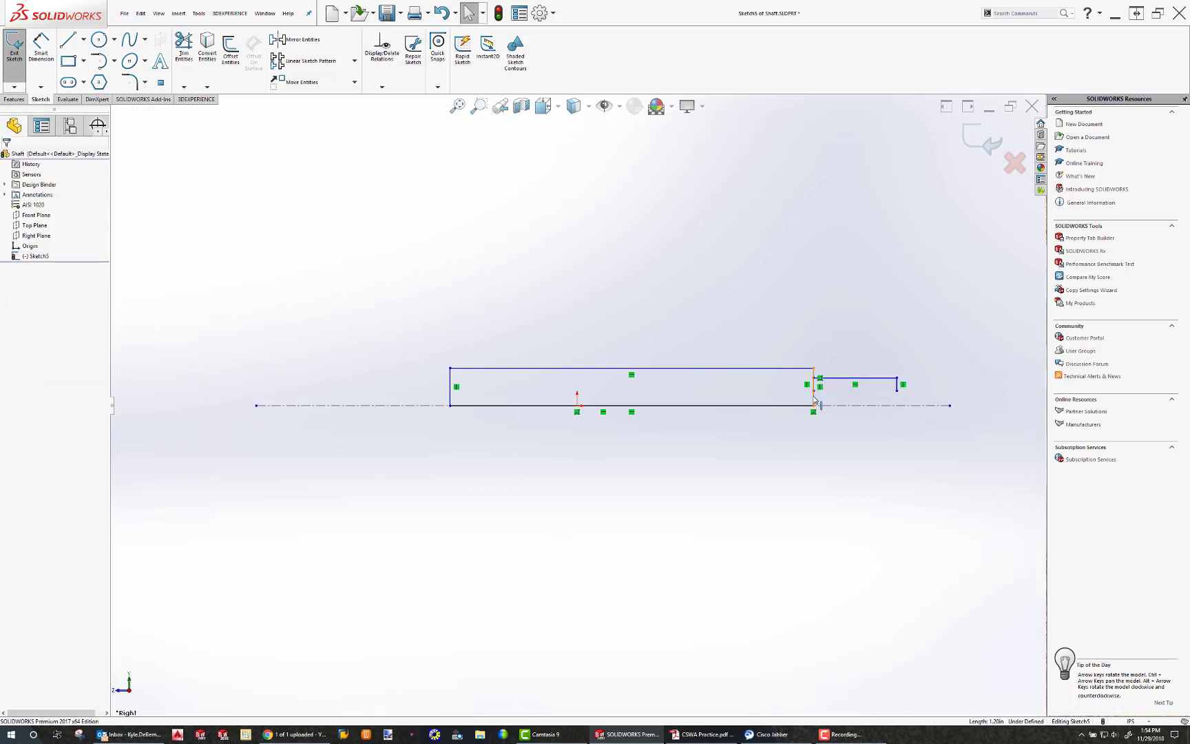
pyautogui.click(814, 398)
pyautogui.press('Delete')
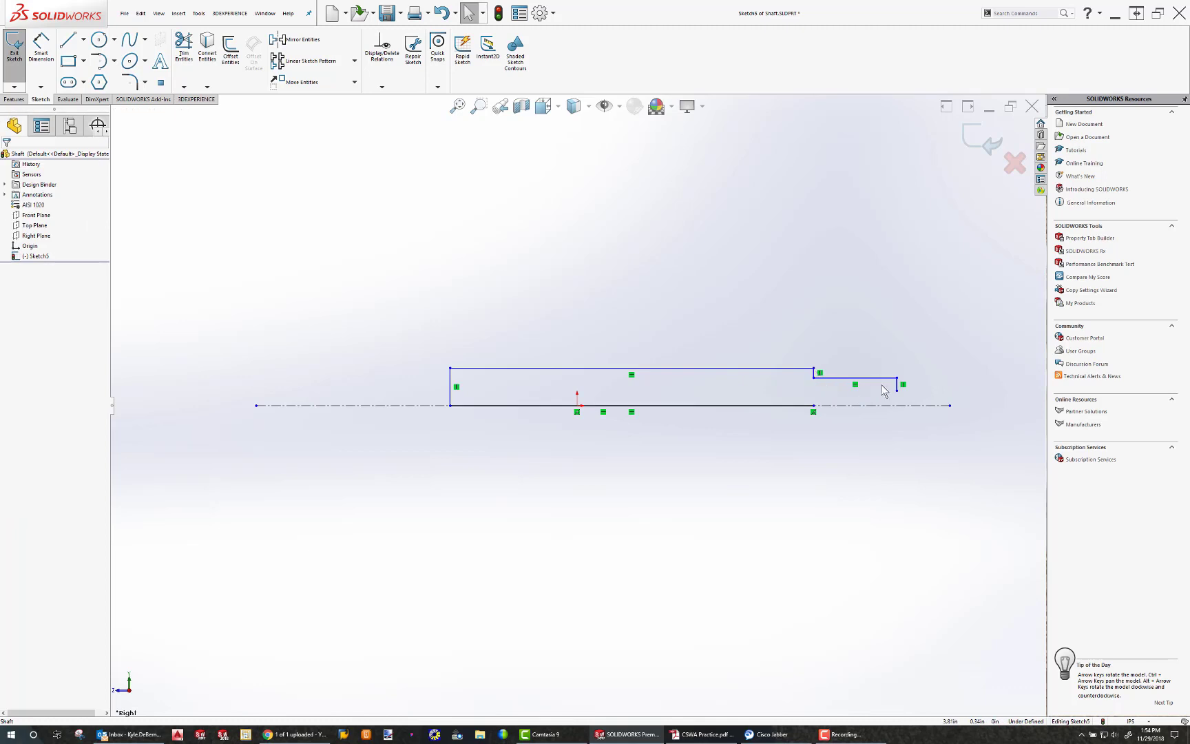
pyautogui.moveTo(897, 392); pyautogui.dragTo(897, 405)
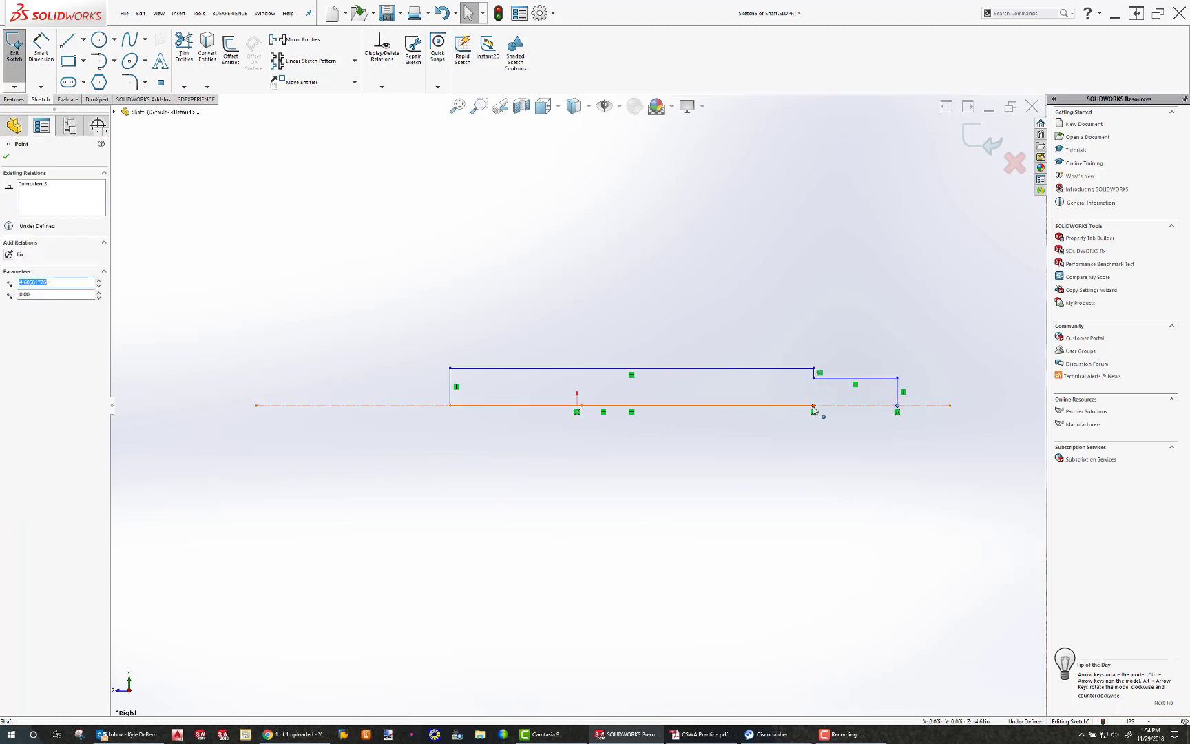
pyautogui.moveTo(814, 406); pyautogui.dragTo(897, 406)
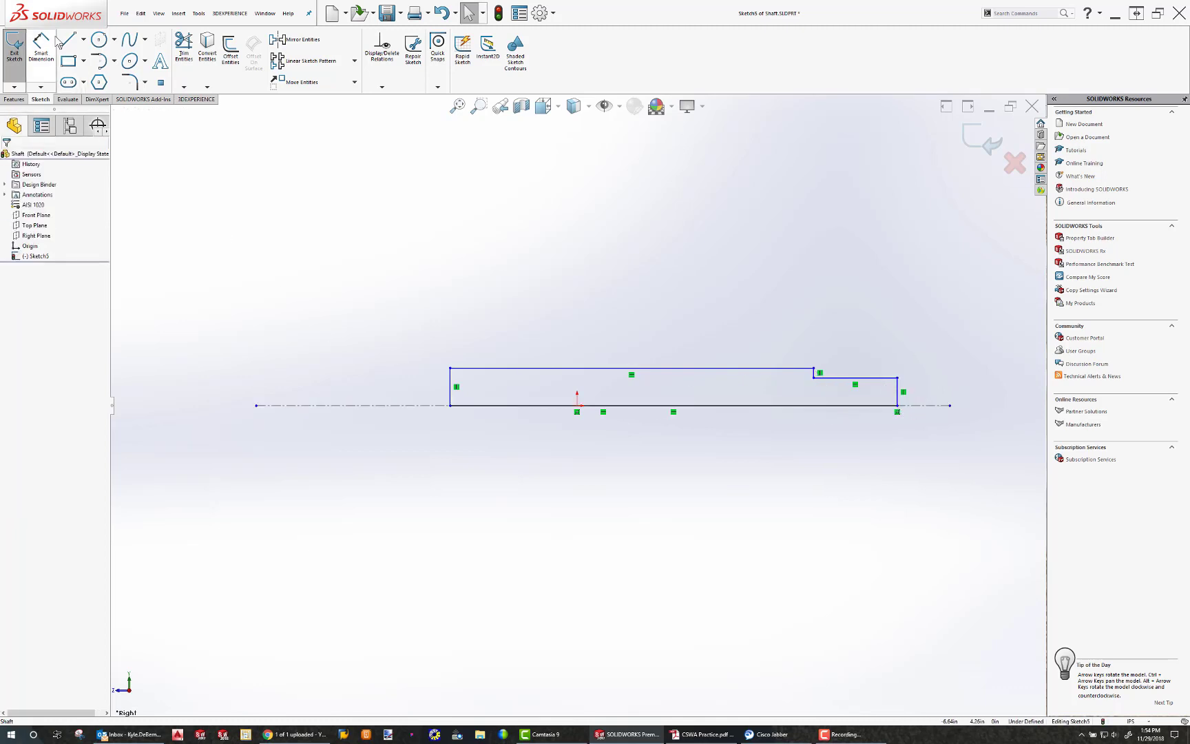
# - Draw a left shaft step about 0.25 in high and 2.09 in long from the centerline to the large section, and make its upper line horizontal
pyautogui.click(68, 39)
pyautogui.click(304, 405)
pyautogui.click(305, 387)
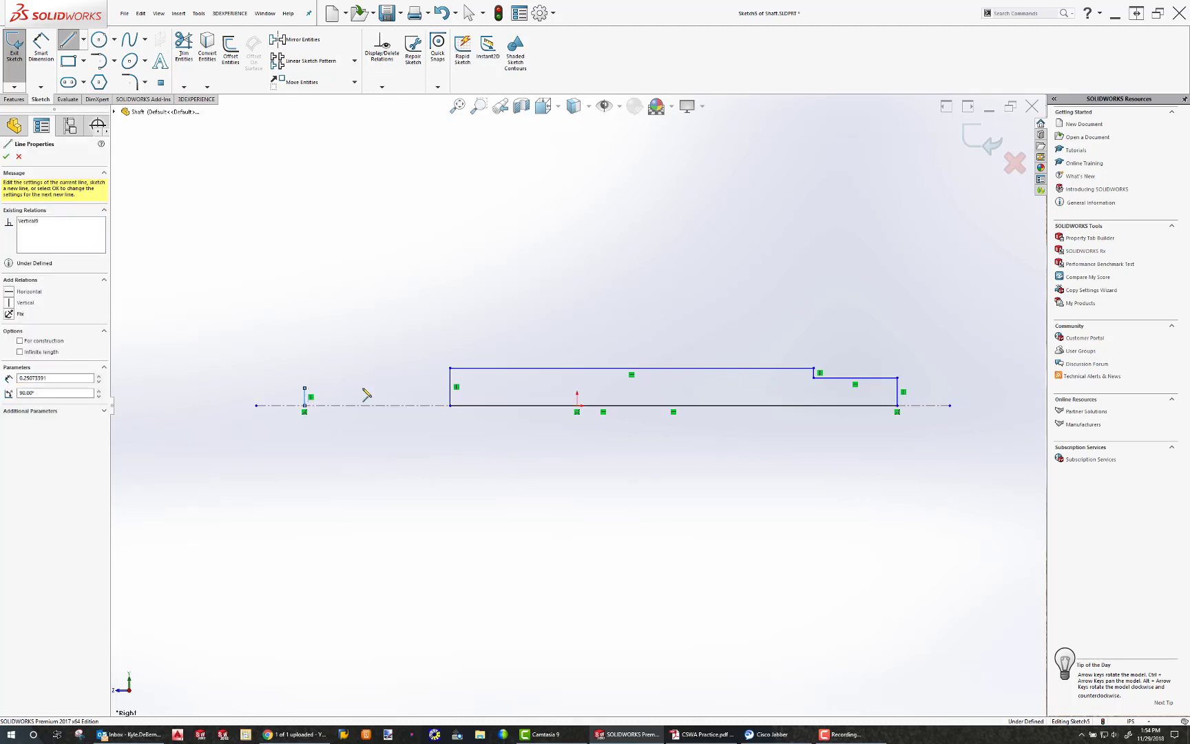
pyautogui.click(450, 388)
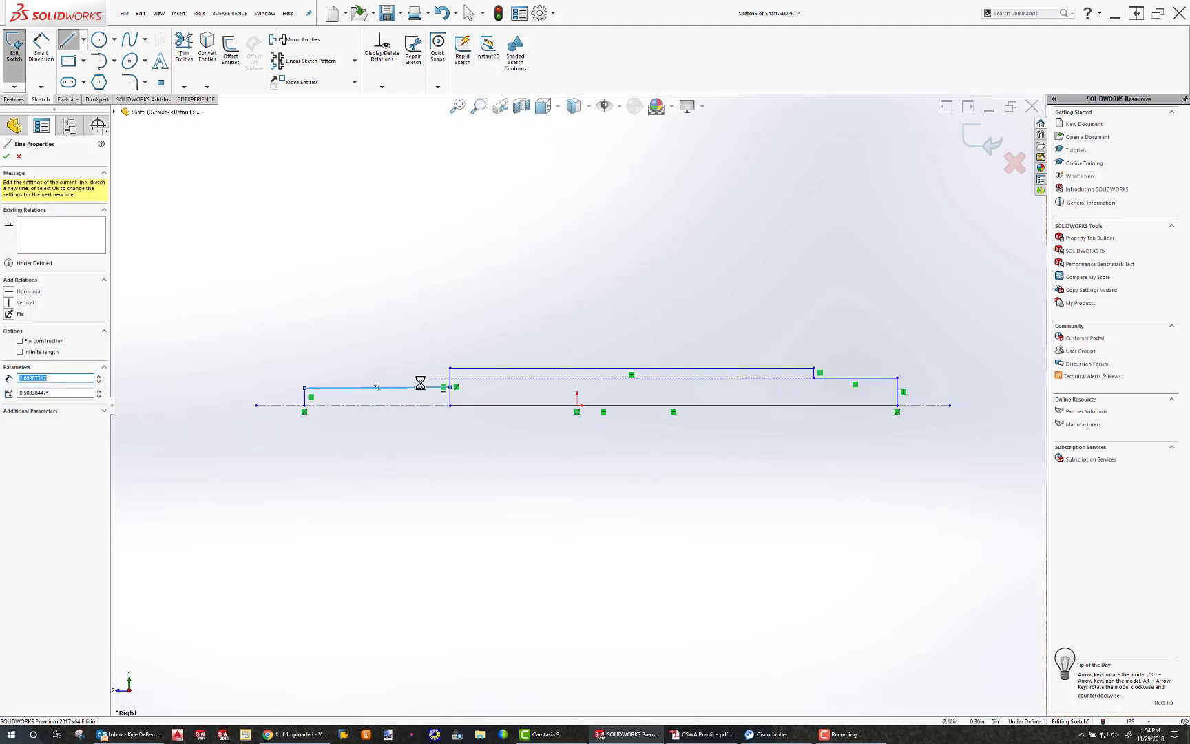
pyautogui.press('Escape')
pyautogui.click(400, 389)
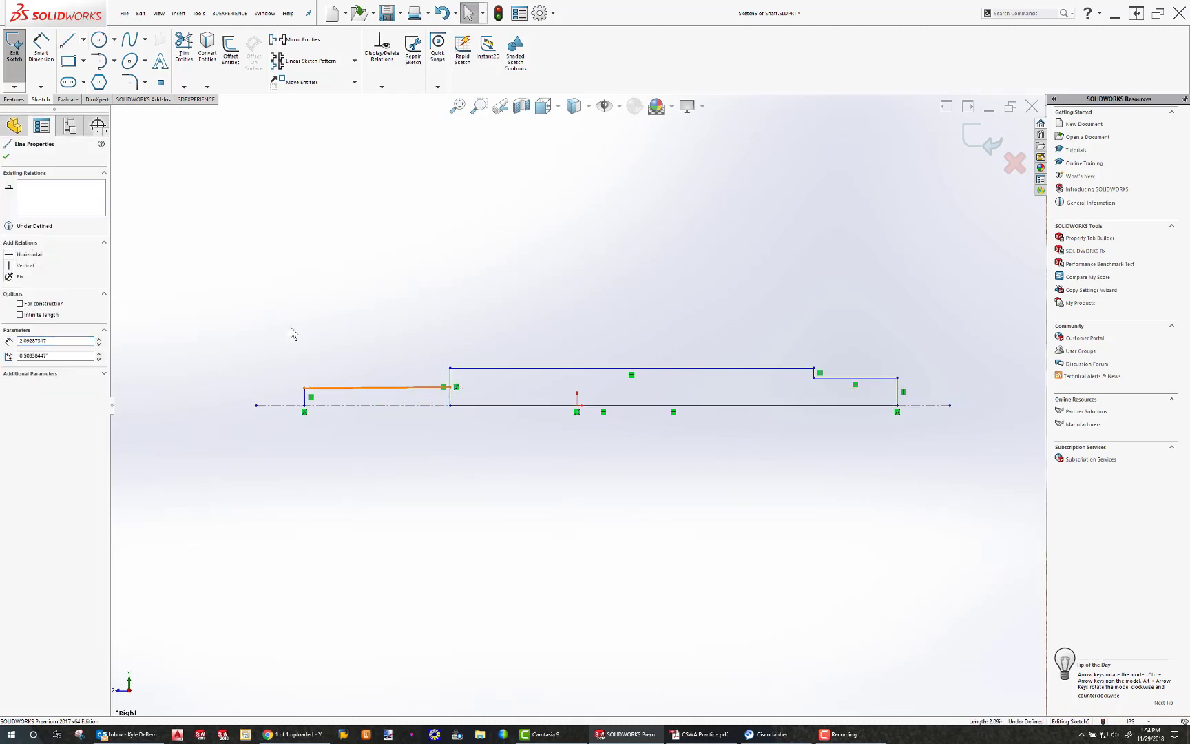
pyautogui.click(29, 254)
pyautogui.press('Escape')
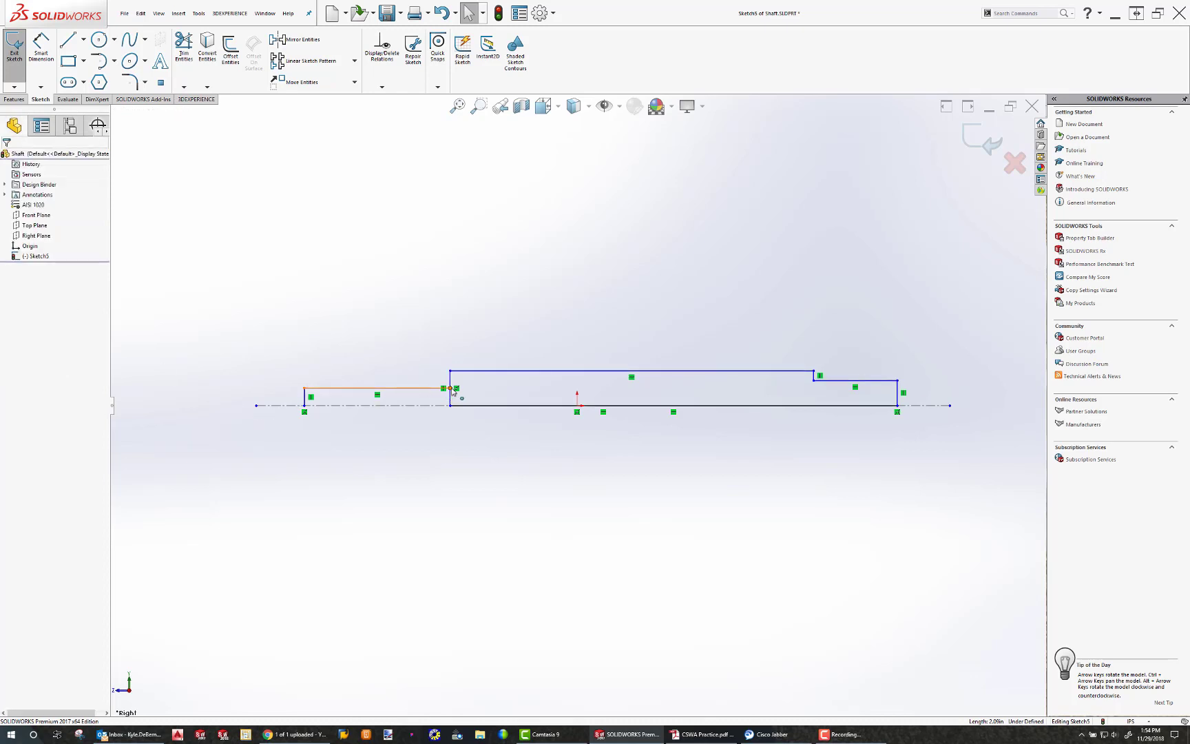
# - Trim the large section's left edge below the step and extend the profile's base line to the left end of the shaft
pyautogui.click(186, 55)
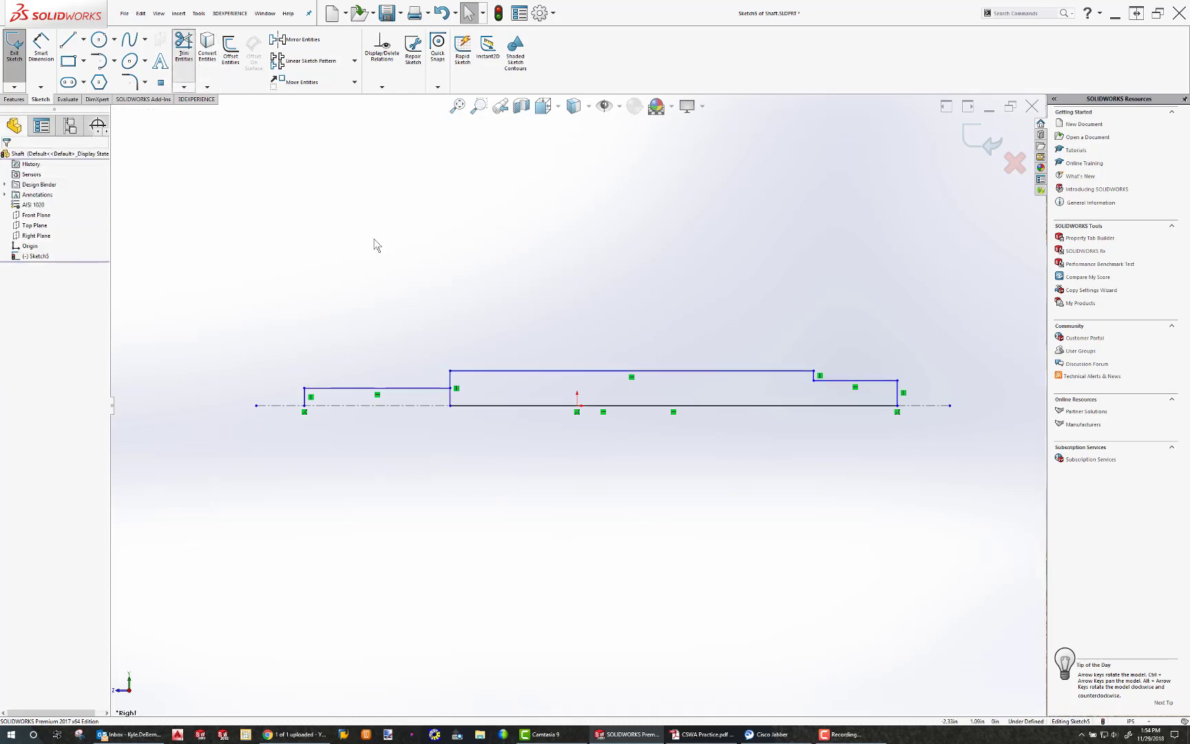
pyautogui.press('Escape')
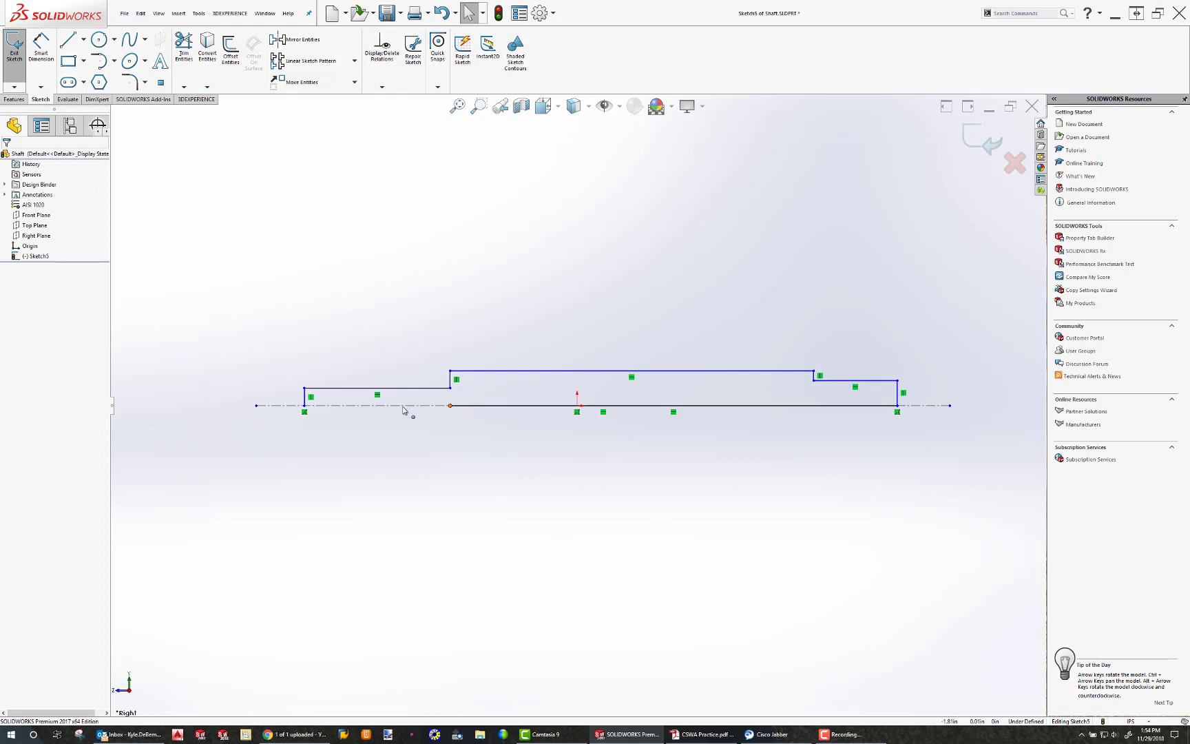
pyautogui.moveTo(403, 406); pyautogui.dragTo(304, 406)
# - Dimension the left step's diameter across the centerline as 0.375 in
pyautogui.click(42, 55)
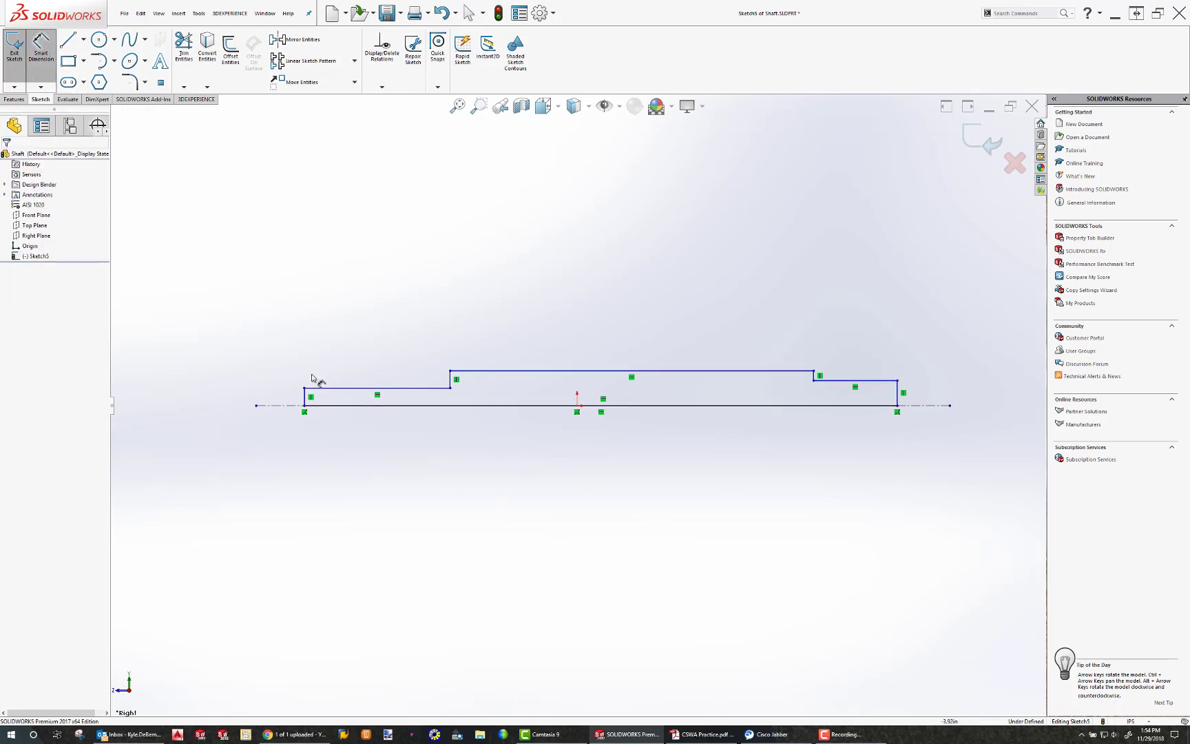
pyautogui.click(328, 388)
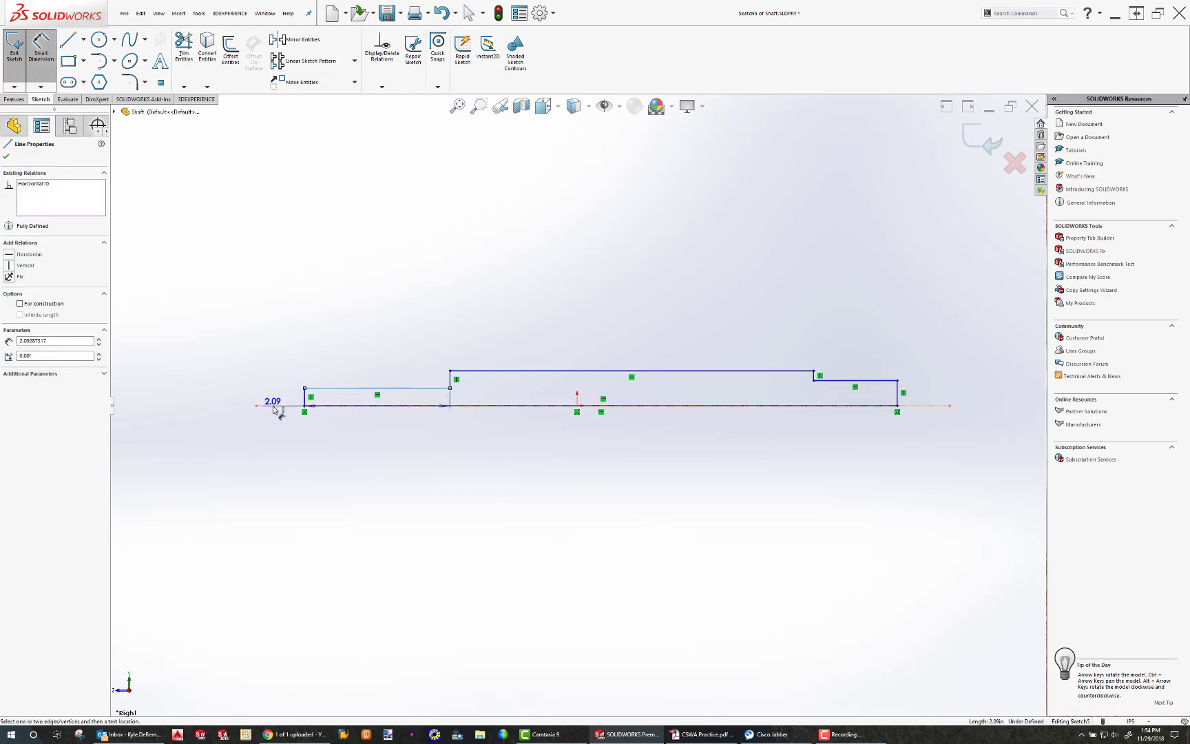
pyautogui.click(275, 406)
pyautogui.click(286, 438)
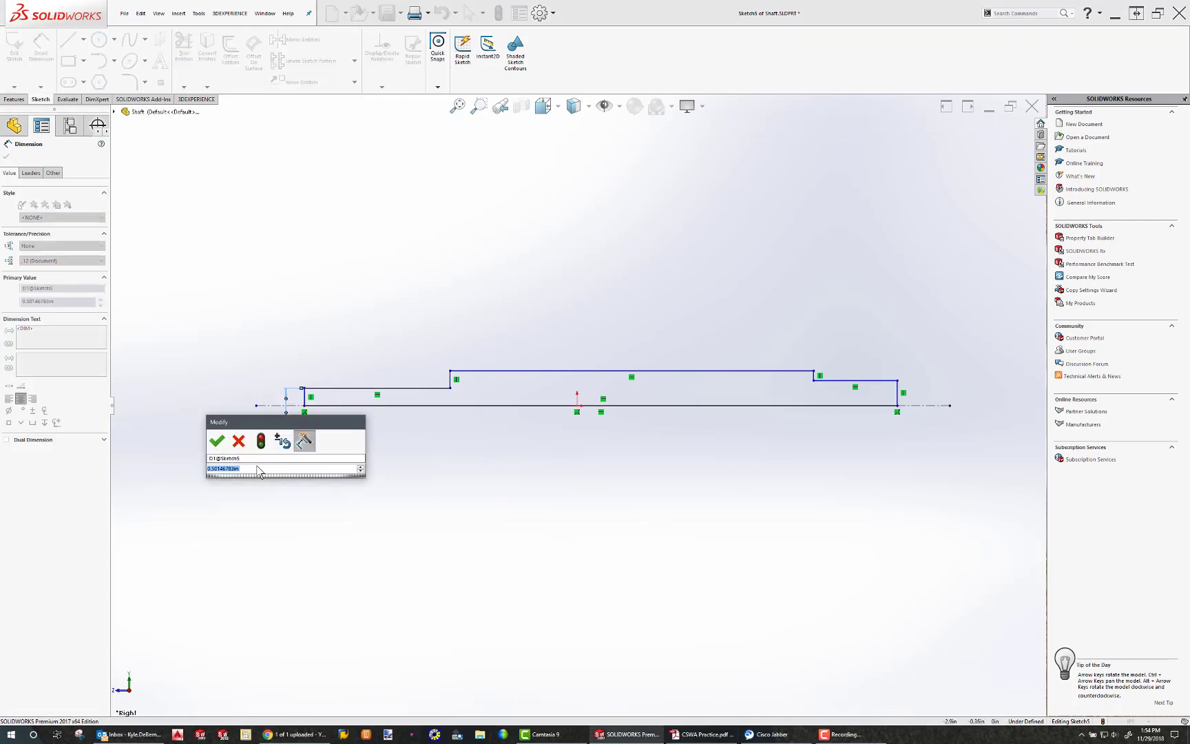
pyautogui.write('0.375')
pyautogui.press('Return')
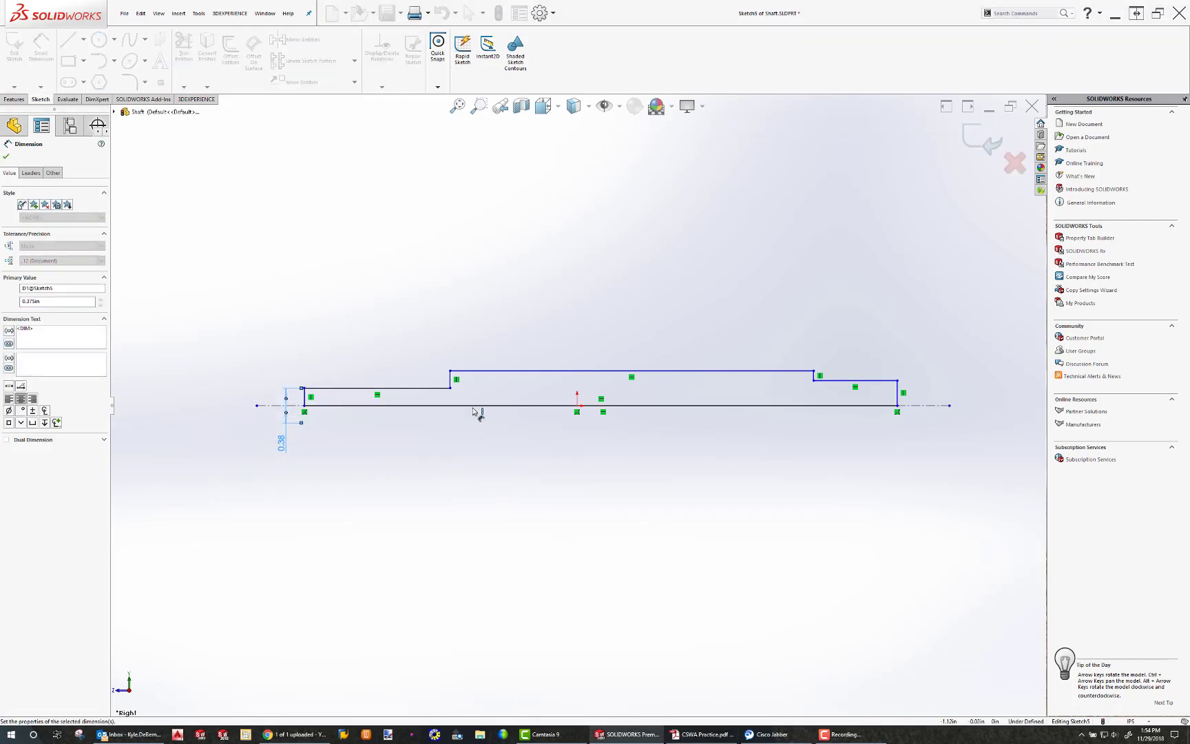
pyautogui.click(874, 381)
pyautogui.click(393, 388)
pyautogui.press('Escape')
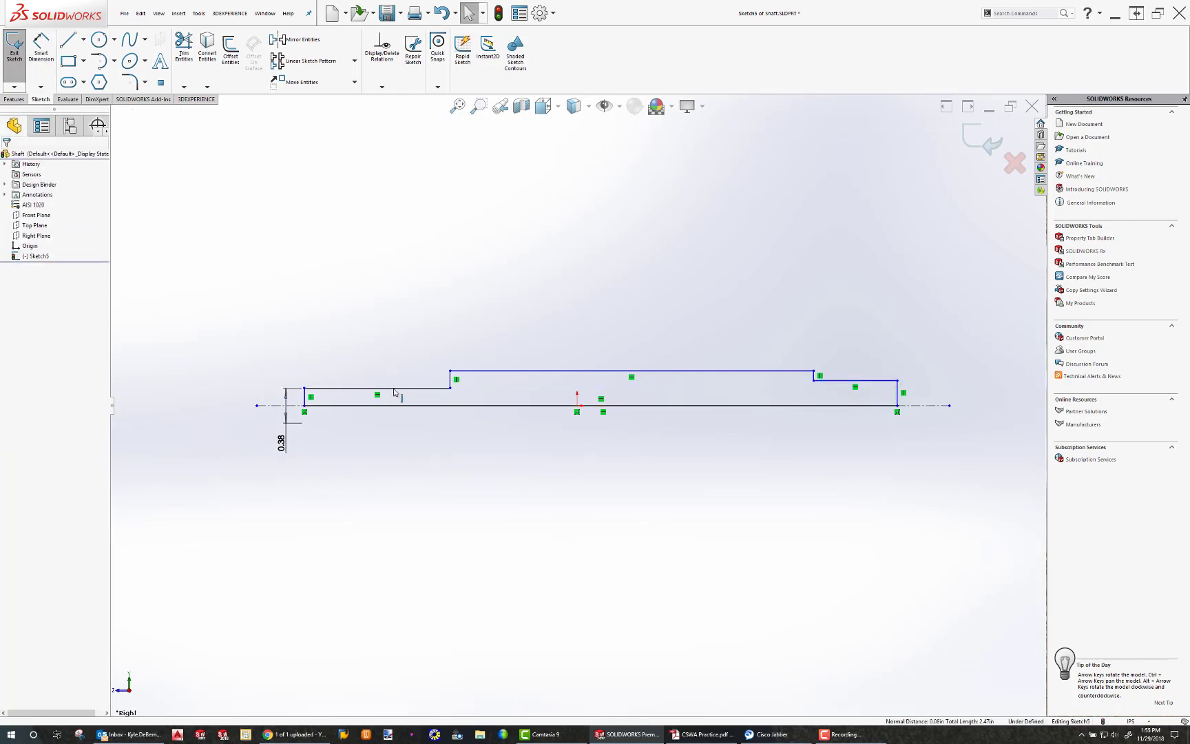
# - Make the upper lines of the left and right end steps collinear
pyautogui.click(396, 388)
pyautogui.keyDown('ctrl'); pyautogui.click(830, 381); pyautogui.keyUp('ctrl')
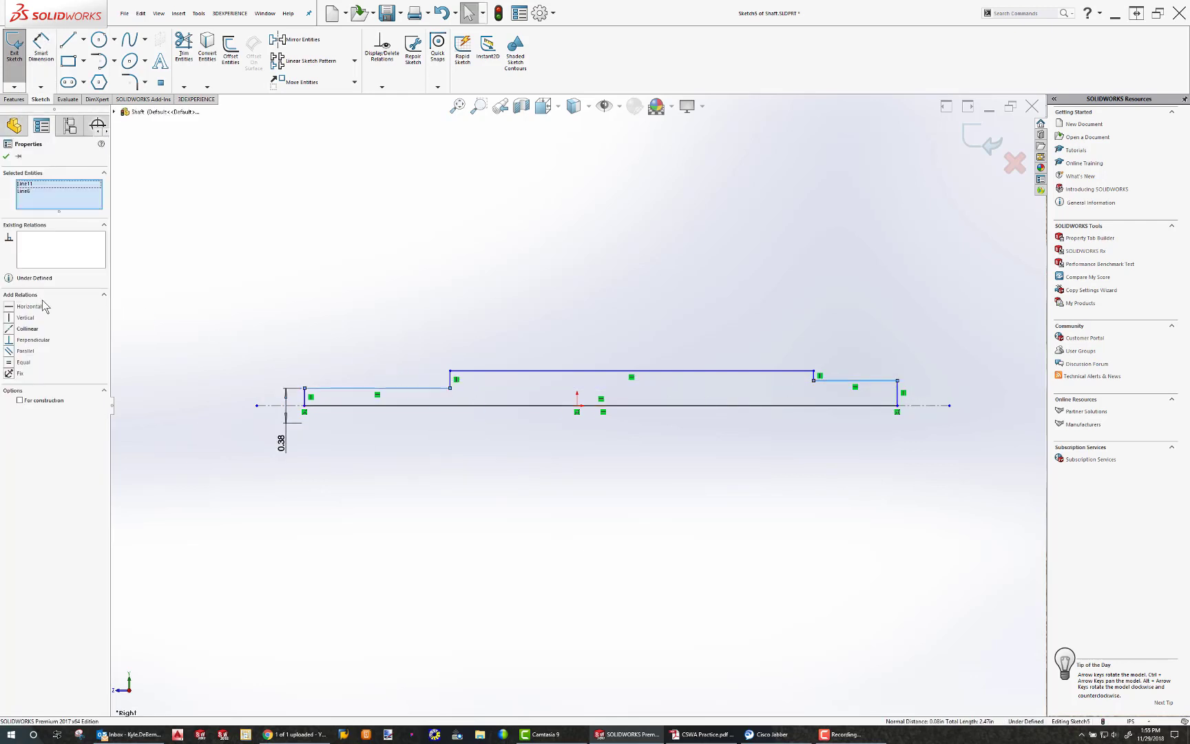
pyautogui.click(14, 329)
# - Dimension the raised middle section's diameter across the centerline as 0.55 in
pyautogui.click(41, 49)
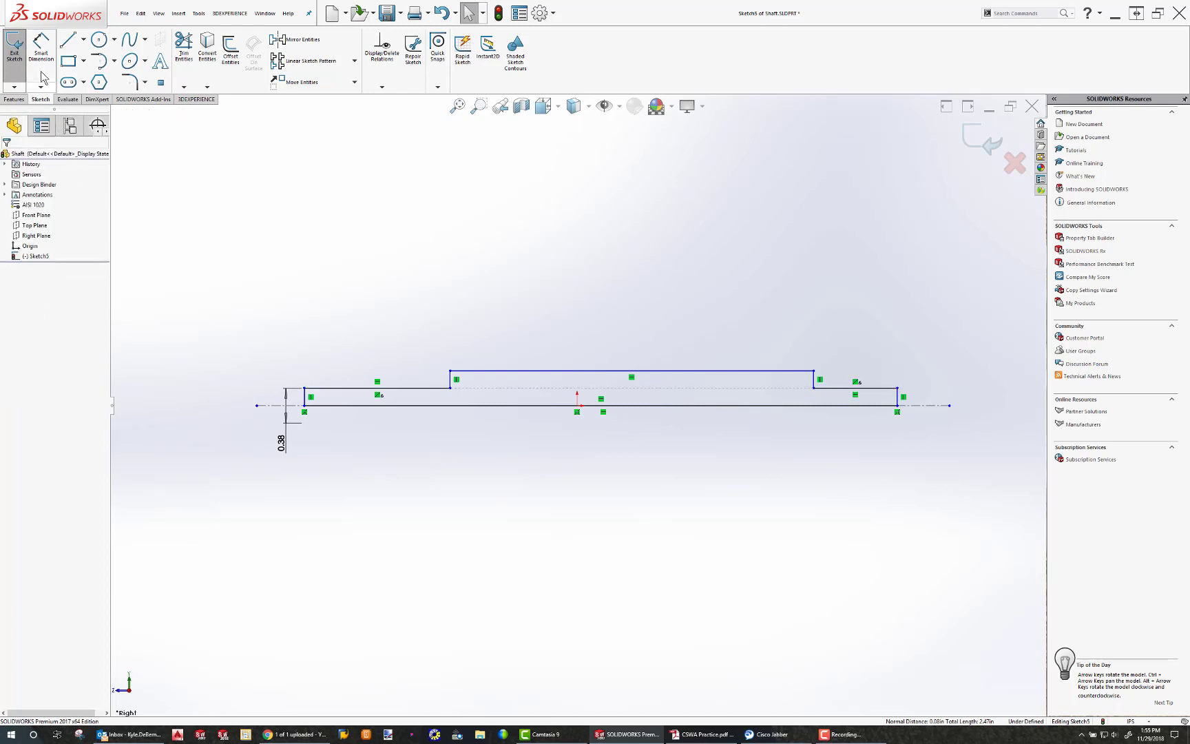
pyautogui.click(527, 378)
pyautogui.click(935, 405)
pyautogui.click(923, 439)
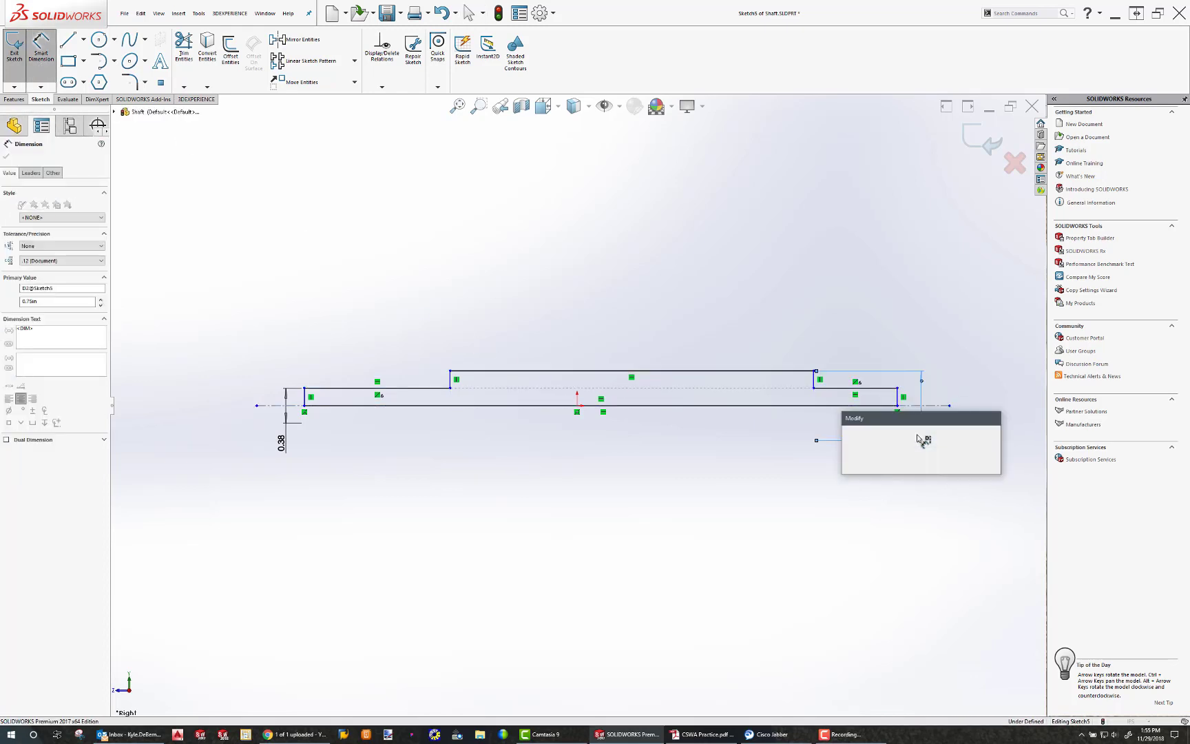
pyautogui.write('0.55')
pyautogui.press('Return')
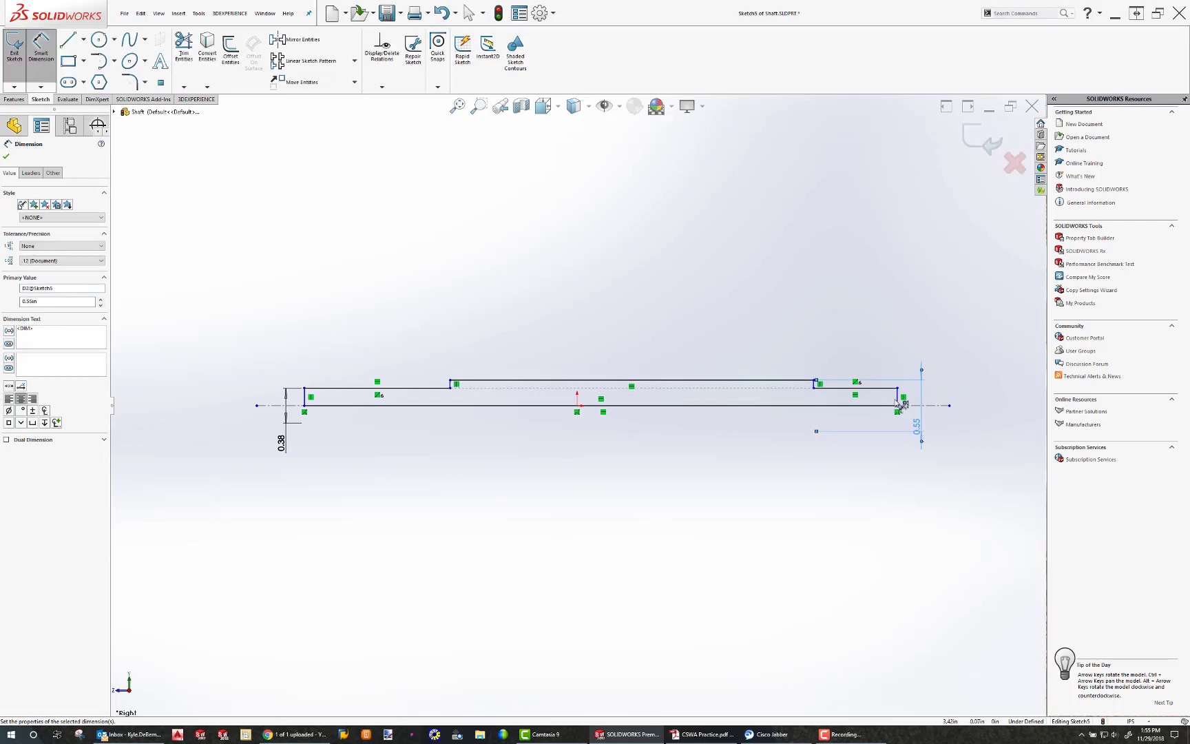
# - Dimension the overall shaft length between the two end lines as 20.5 in
pyautogui.click(896, 403)
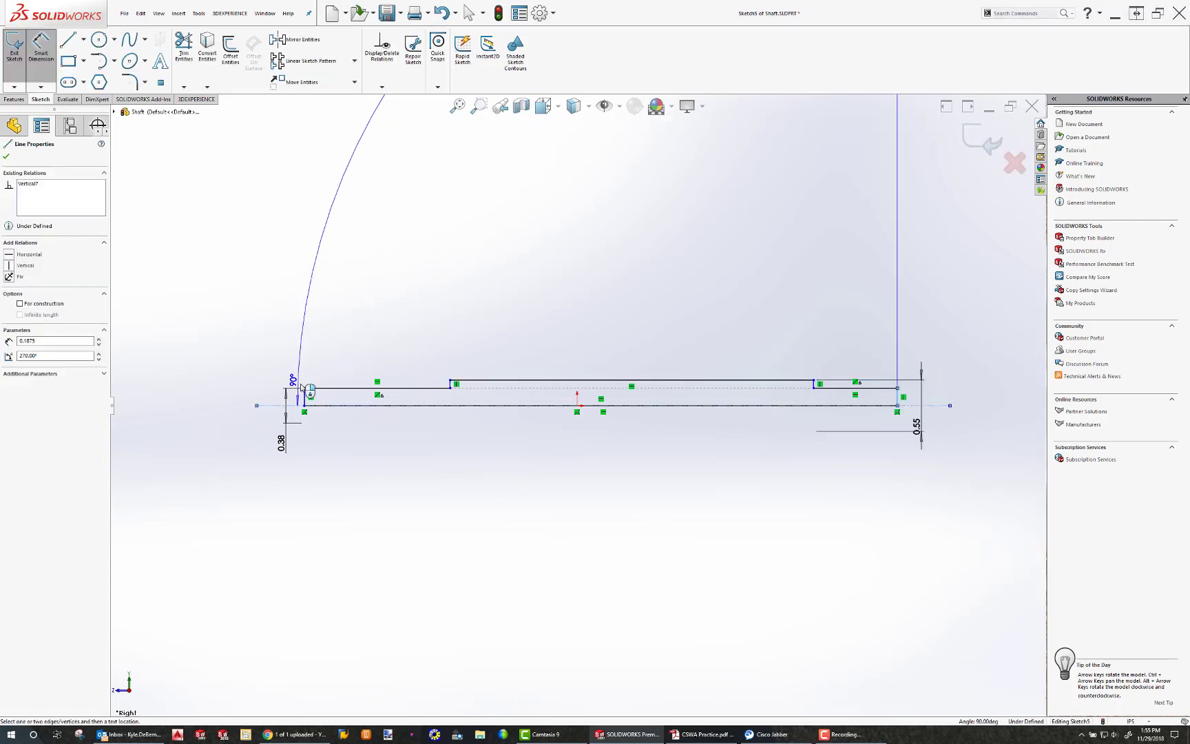
pyautogui.press('Escape')
pyautogui.click(898, 397)
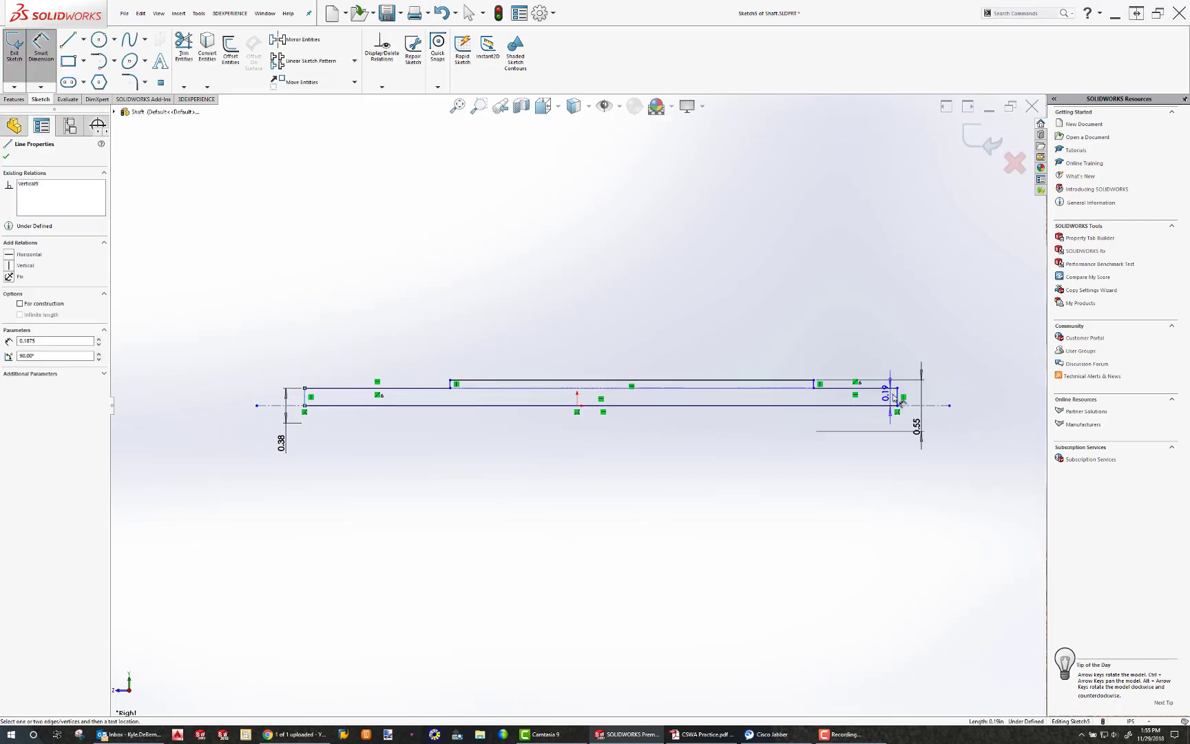
pyautogui.click(305, 396)
pyautogui.click(577, 293)
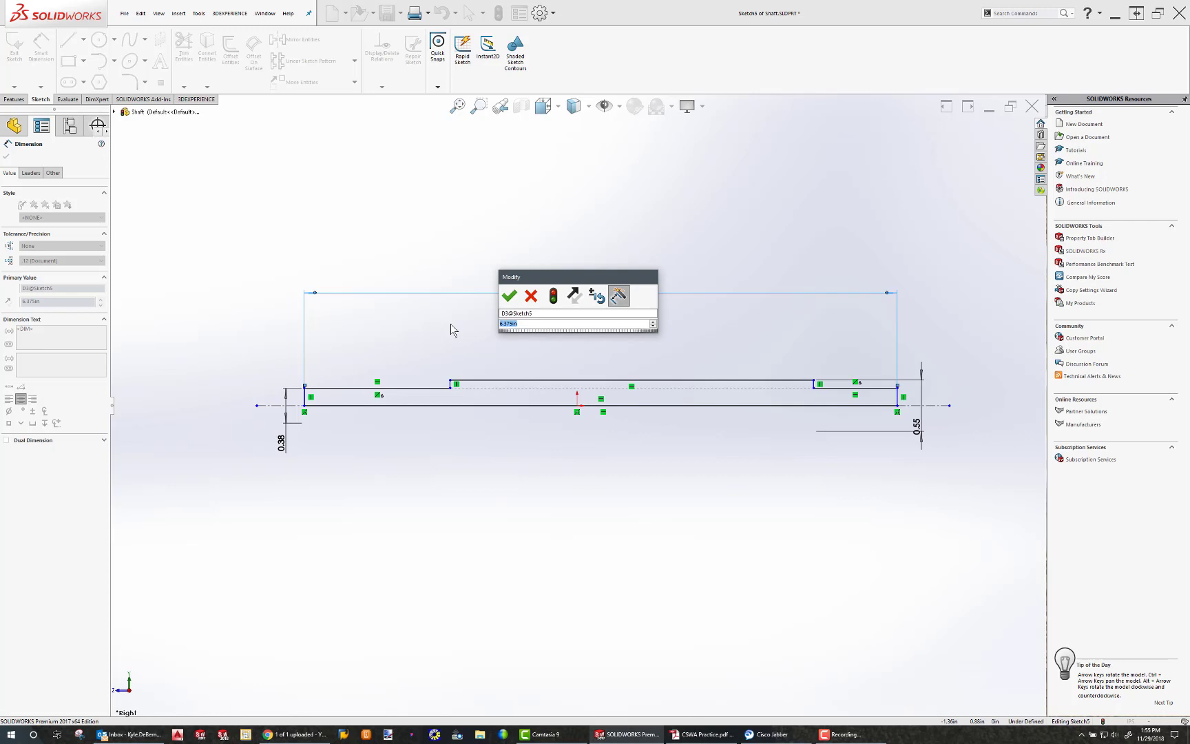
pyautogui.write('20.5')
pyautogui.press('Return')
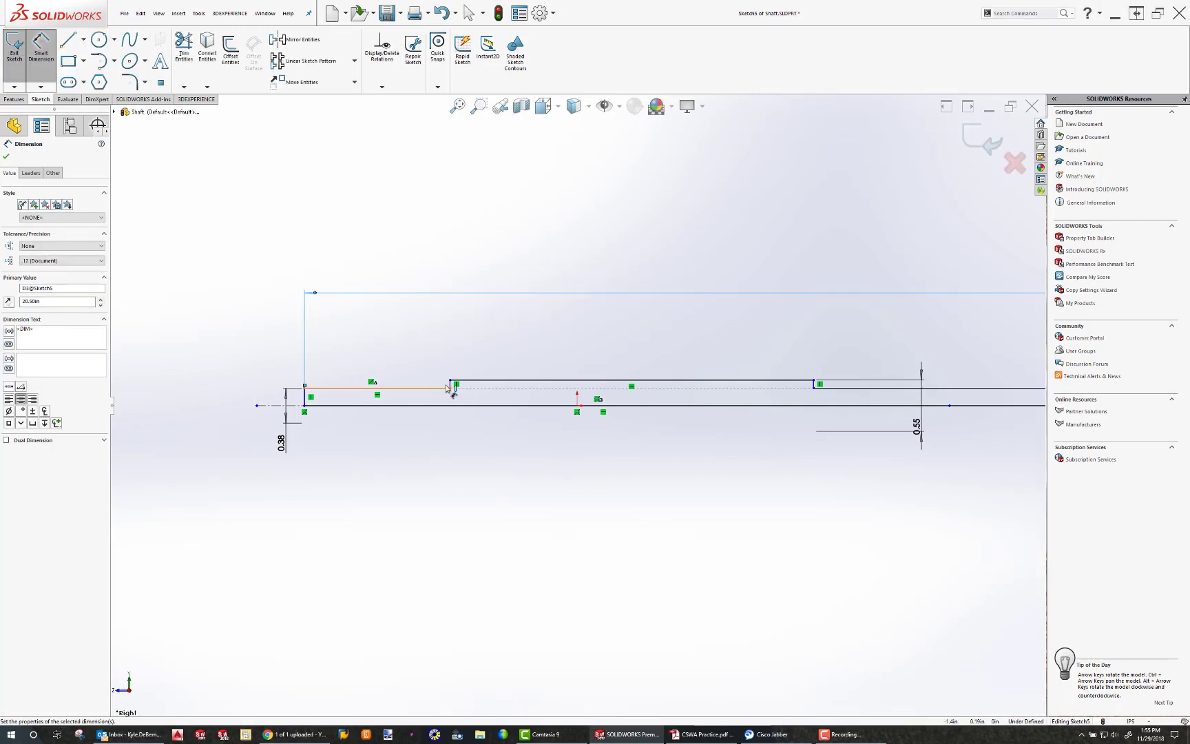
# - Dimension the length of the raised middle section between its two shoulder lines as 6.5 in
pyautogui.click(815, 383)
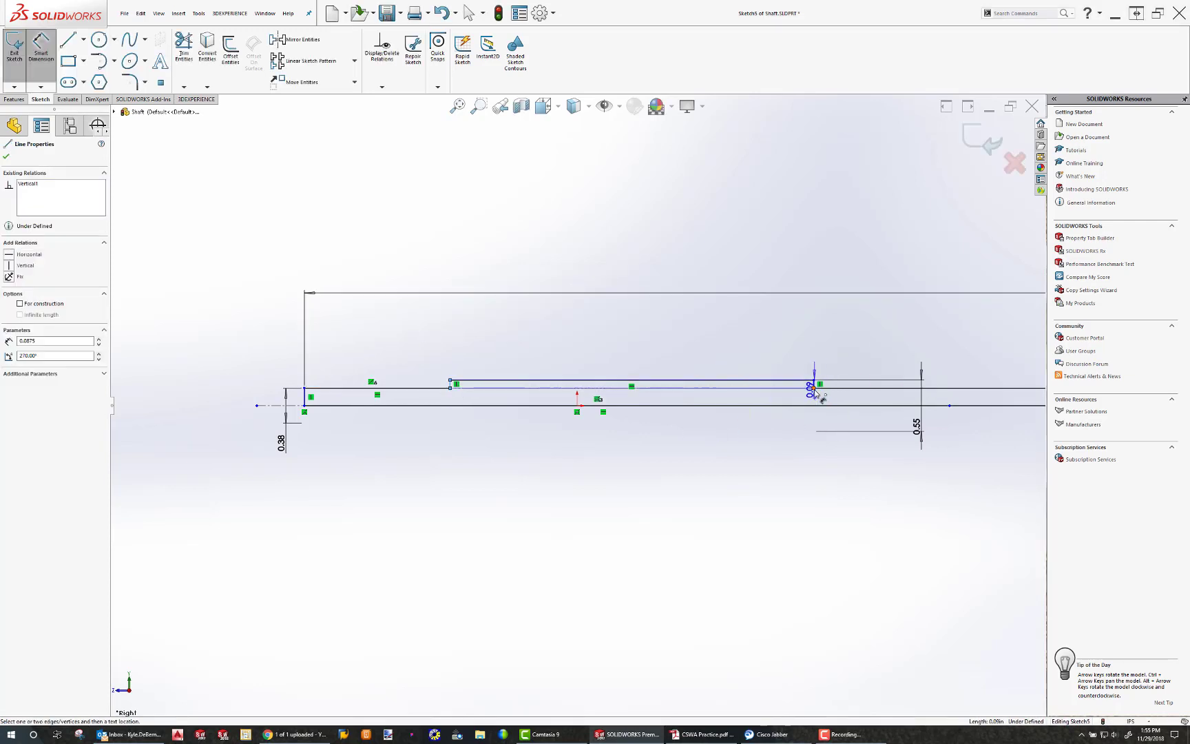
pyautogui.press('z')
pyautogui.scroll(-3, 718, 397)
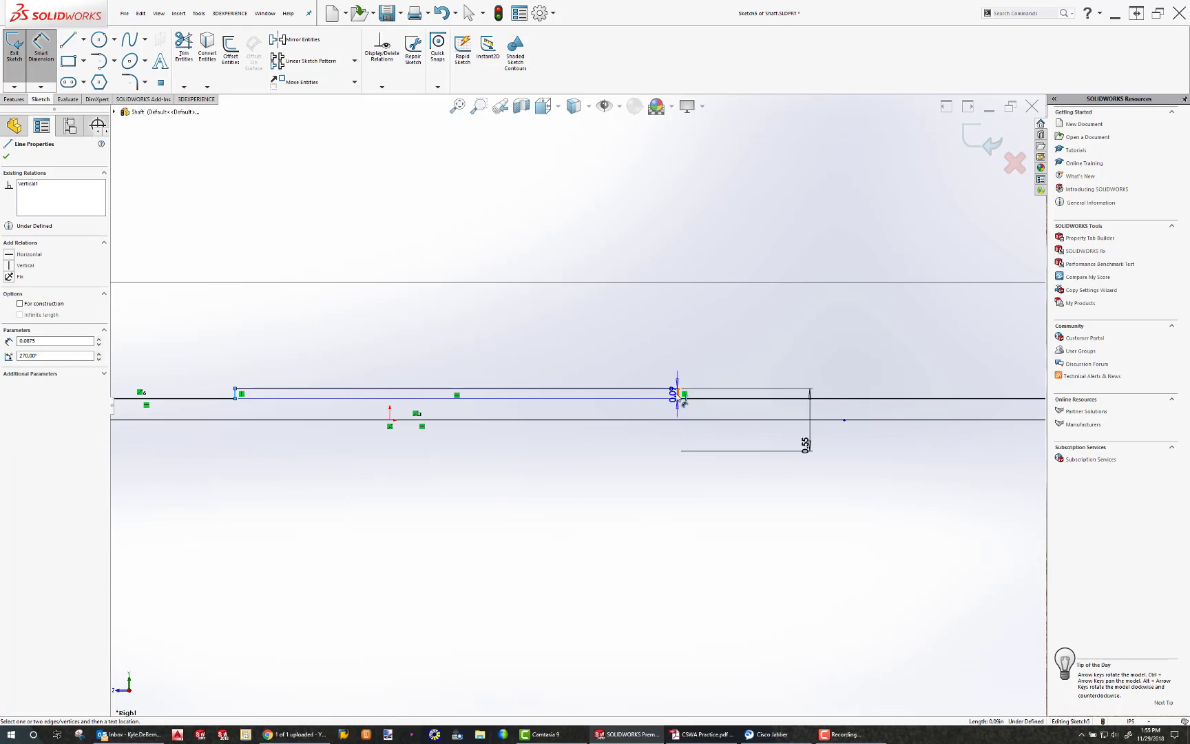
pyautogui.click(679, 398)
pyautogui.click(472, 269)
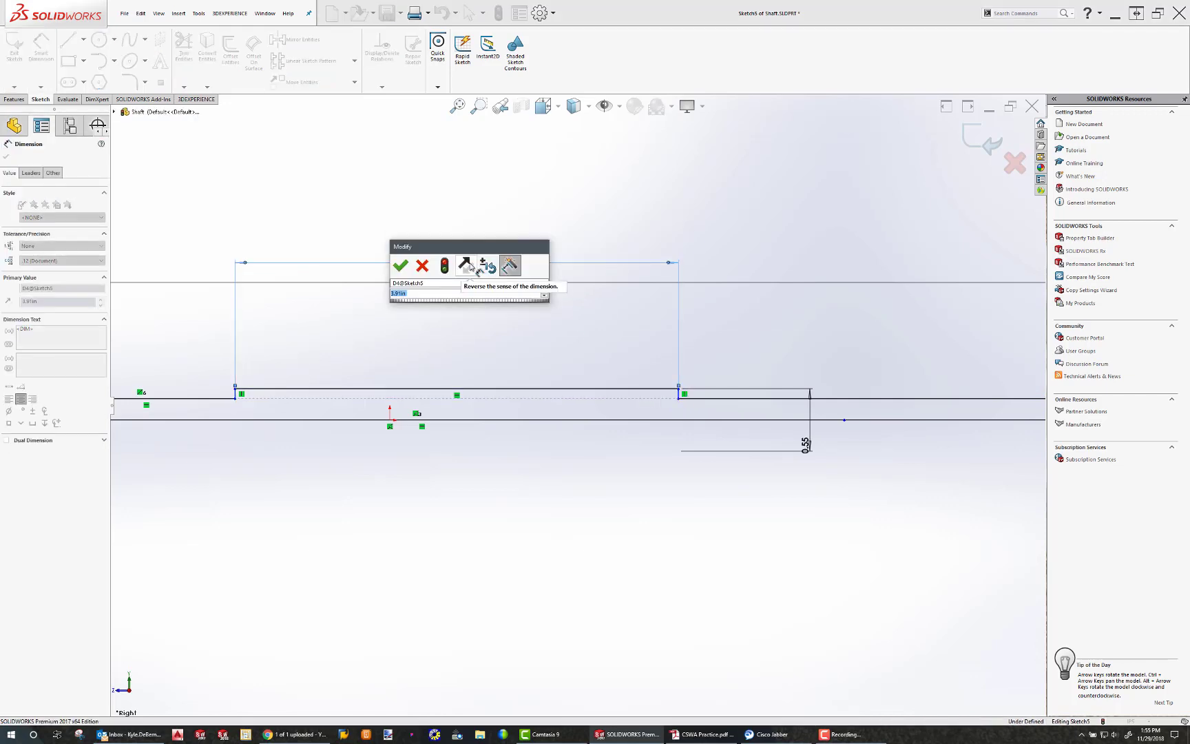
pyautogui.write('6.5')
pyautogui.press('Return')
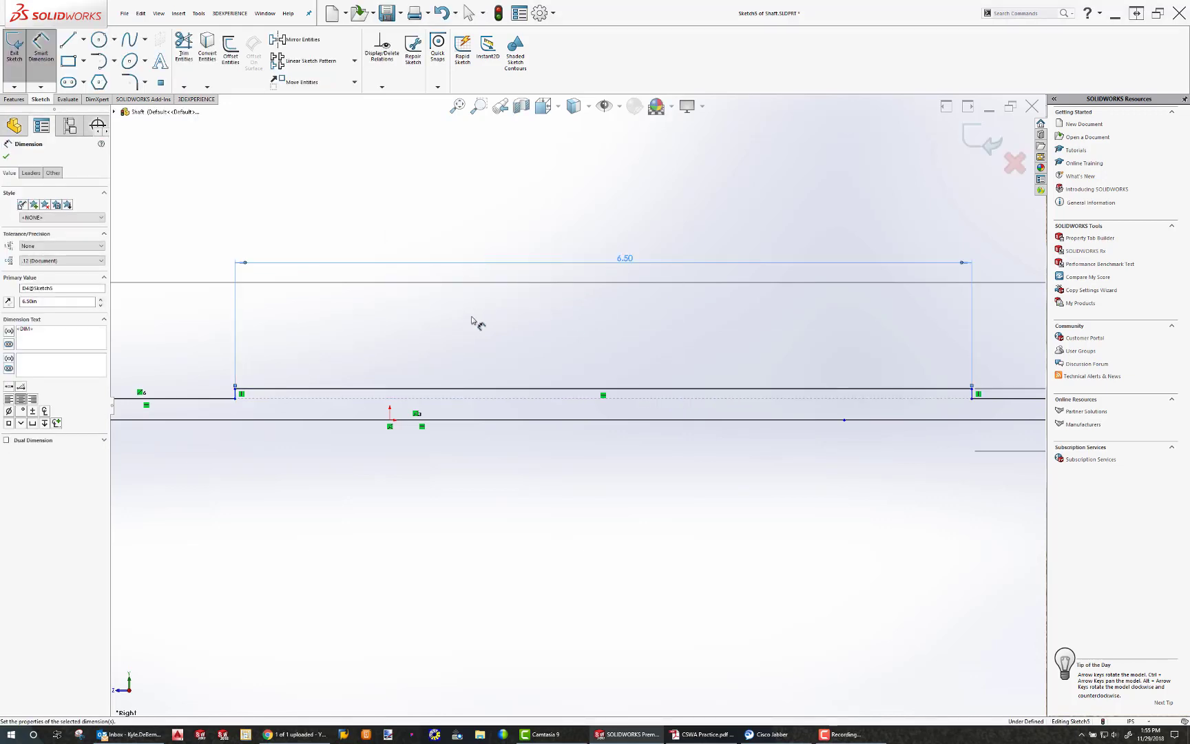
# - Stretch the right end of the centerline to beyond the right end of the lengthened shaft profile
pyautogui.scroll(2, 527, 381)
pyautogui.press('Escape')
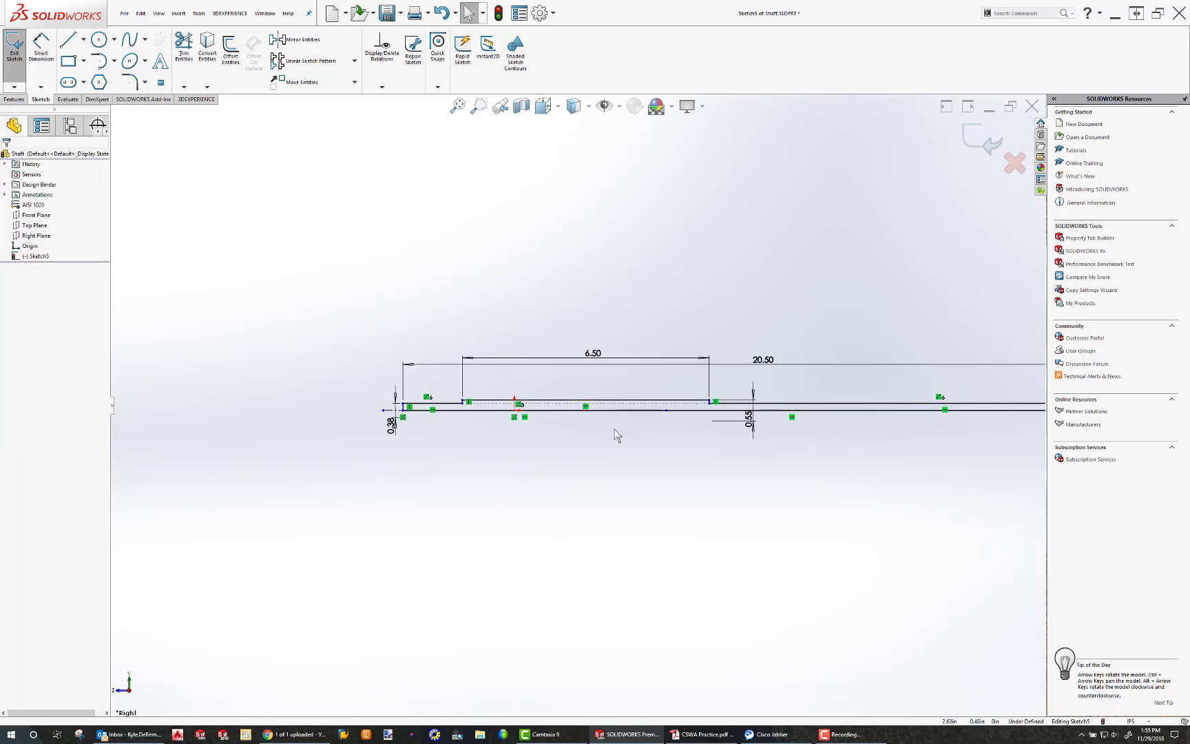
pyautogui.scroll(2, 620, 424)
pyautogui.moveTo(620, 408); pyautogui.dragTo(956, 408)
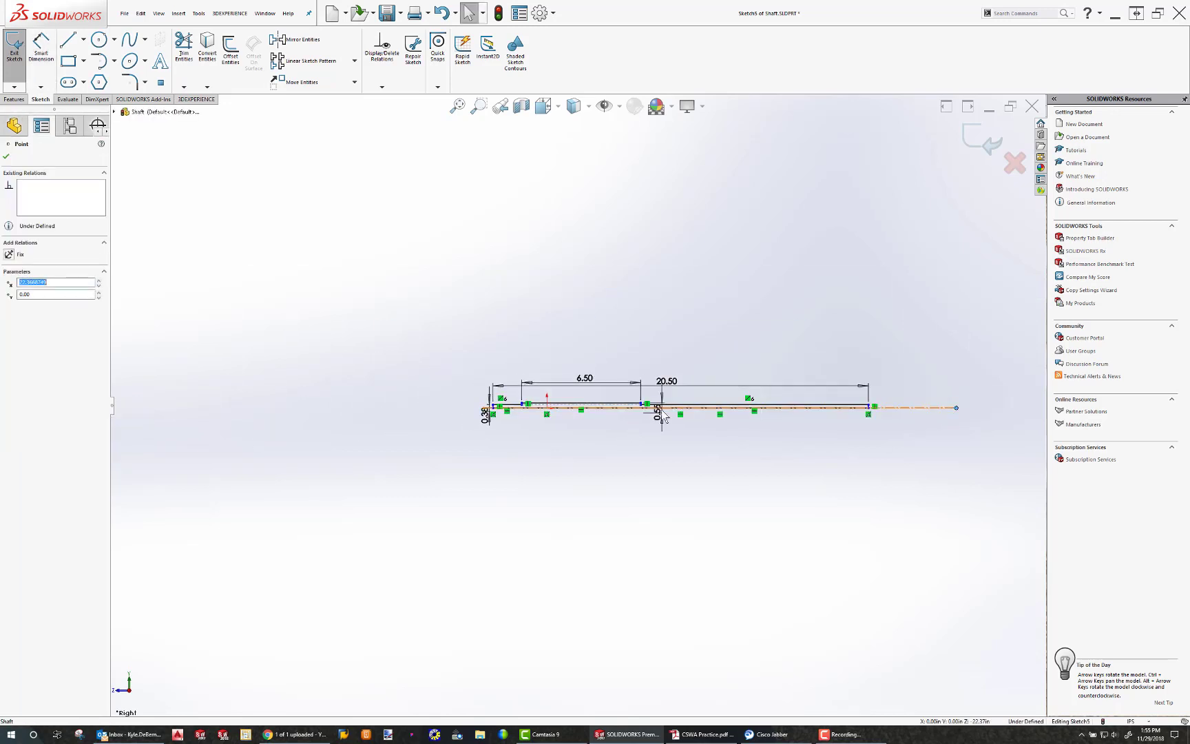
# - Add a midpoint relation between the profile's base line and the origin to center the shaft
pyautogui.scroll(-5, 576, 413)
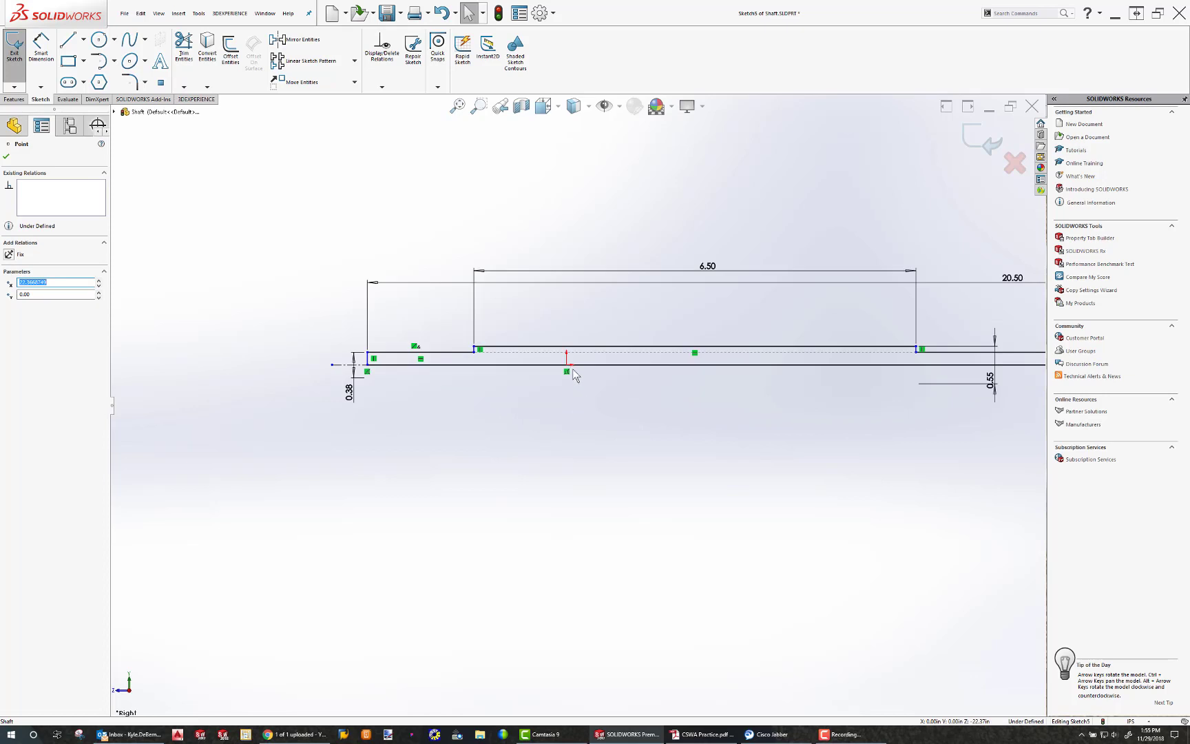
pyautogui.click(582, 365)
pyautogui.keyDown('ctrl'); pyautogui.click(566, 364); pyautogui.keyUp('ctrl')
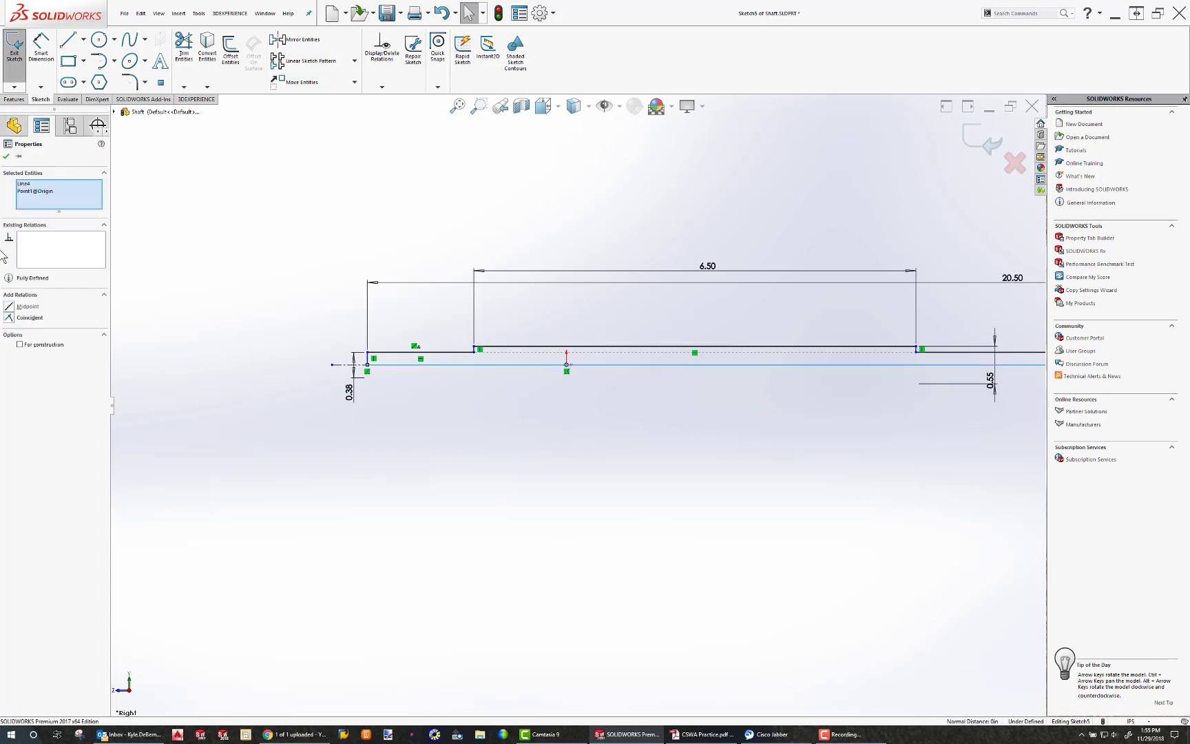
pyautogui.click(9, 306)
pyautogui.scroll(3, 486, 398)
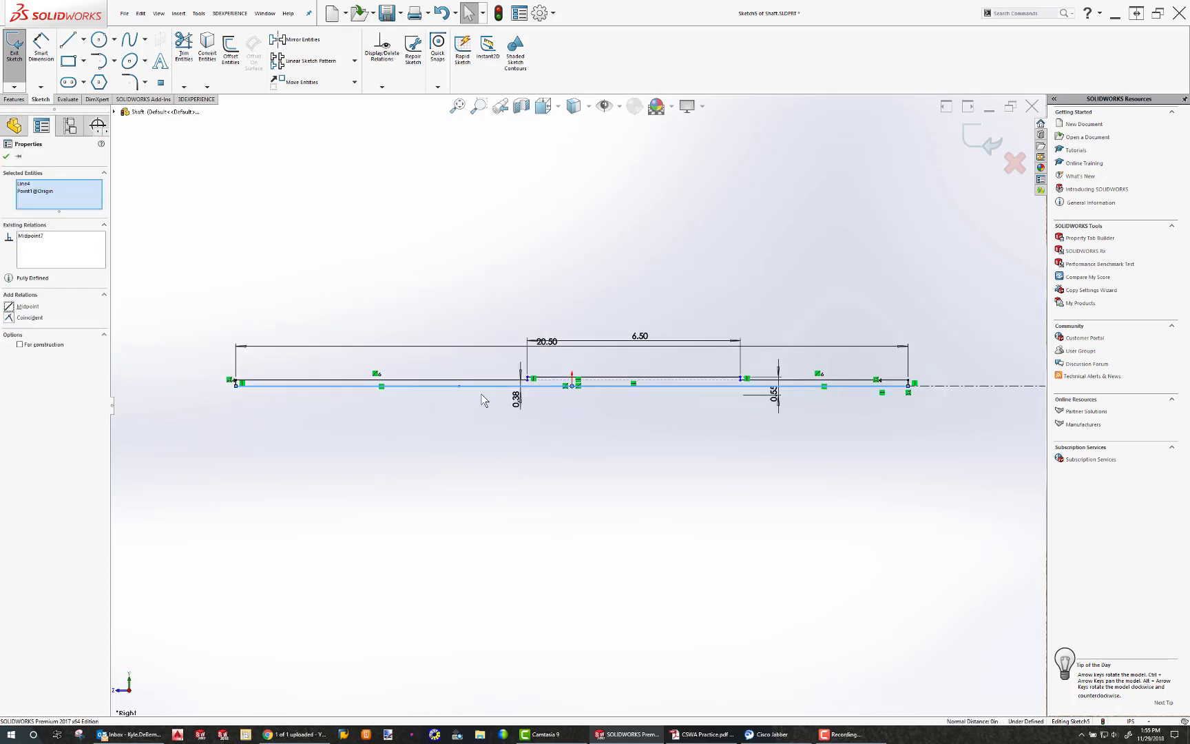
# - Draw a construction line from the origin to the midpoint of the raised section's upper line and make it vertical, centering the section
pyautogui.press('Escape')
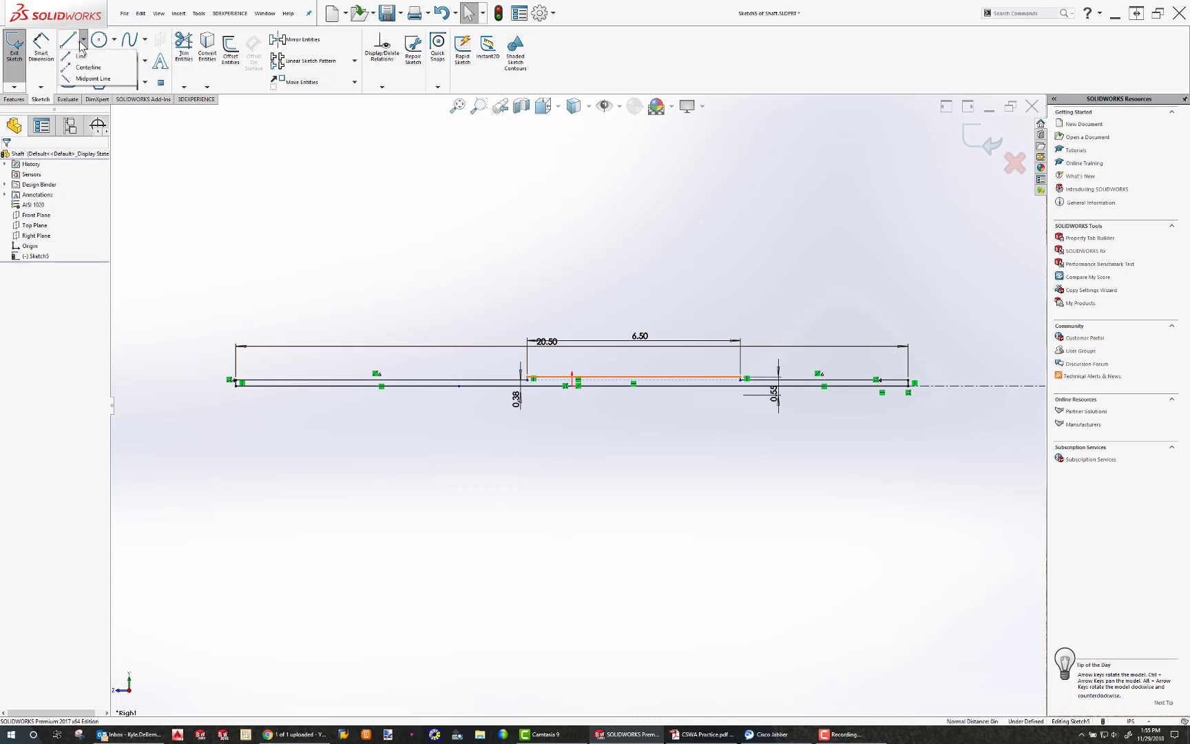
pyautogui.click(82, 39)
pyautogui.click(84, 71)
pyautogui.scroll(-2, 578, 384)
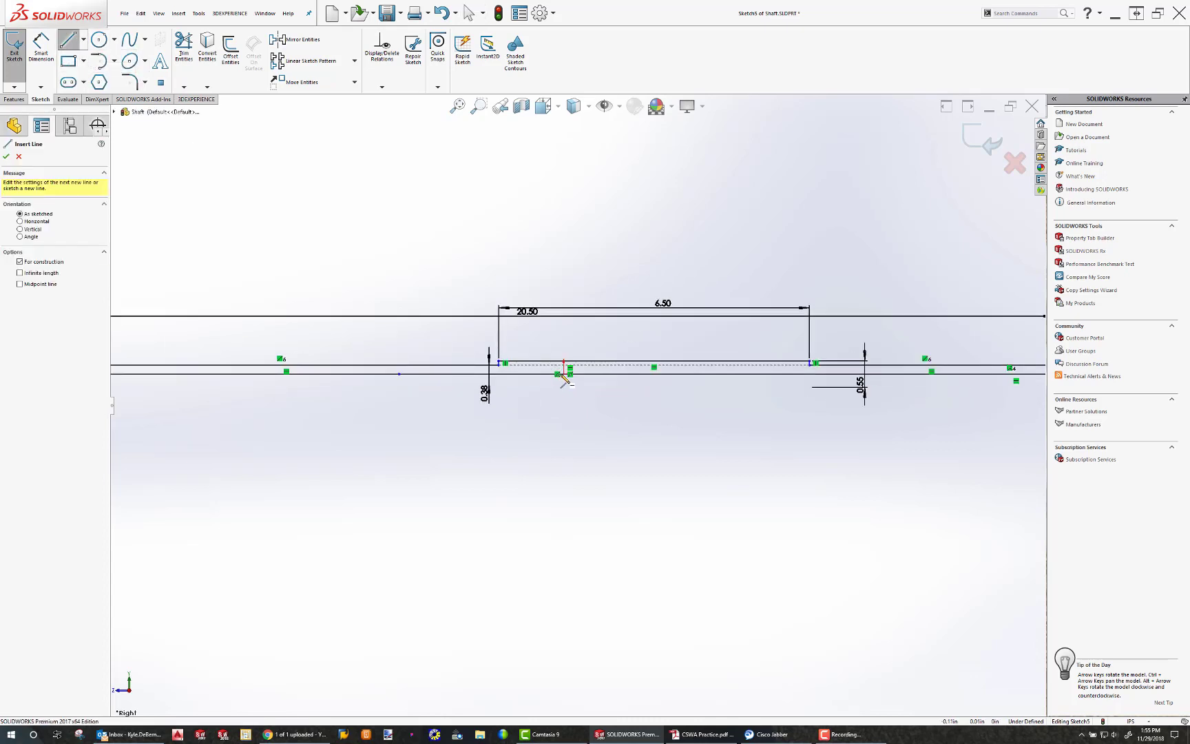
pyautogui.click(570, 374)
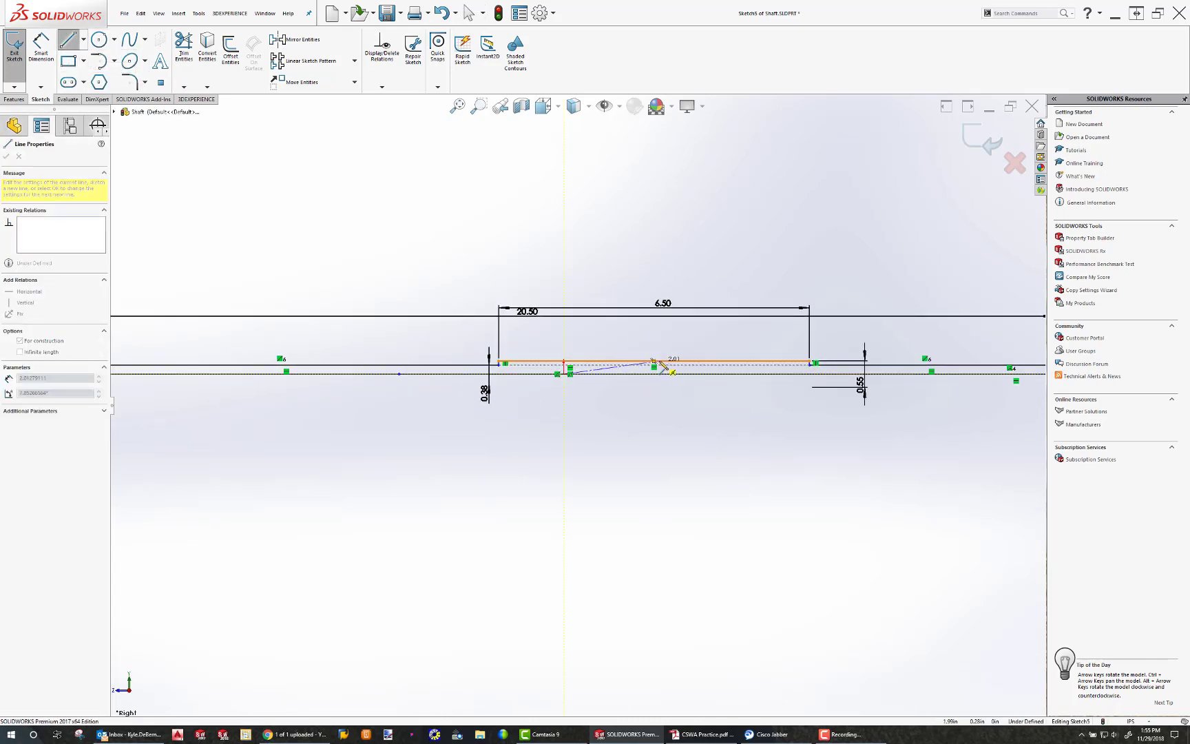
pyautogui.click(655, 363)
pyautogui.press('Escape')
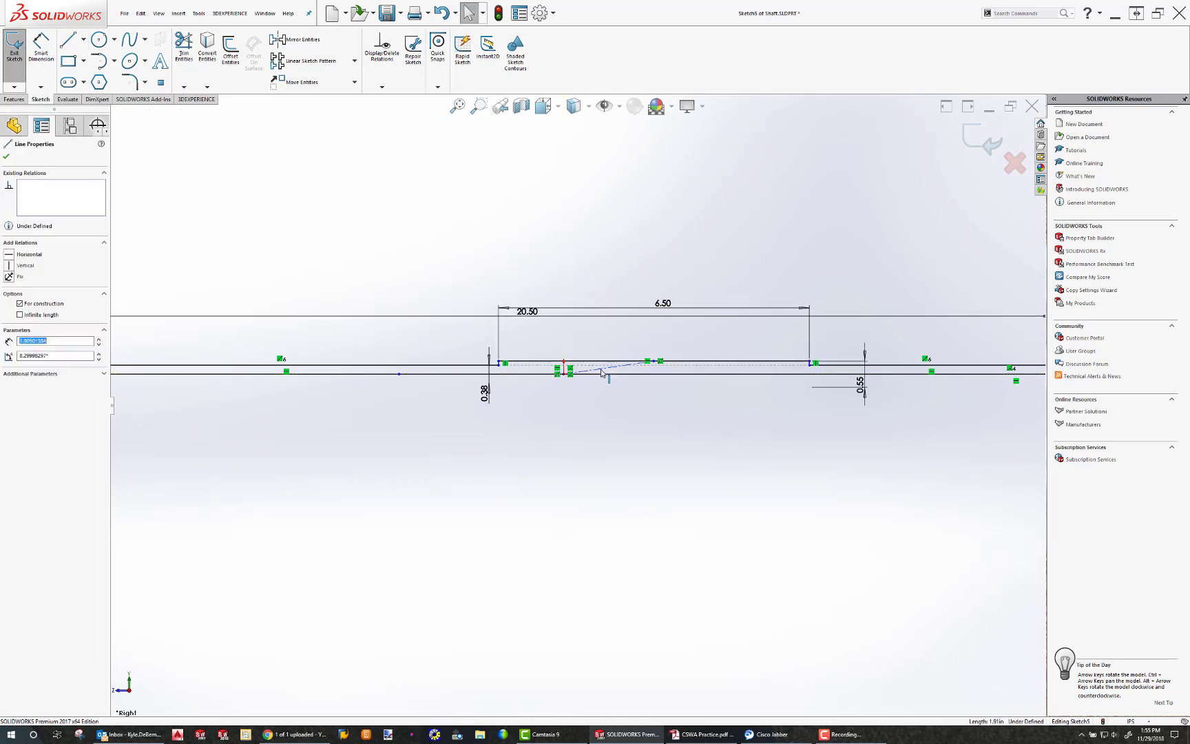
pyautogui.click(8, 268)
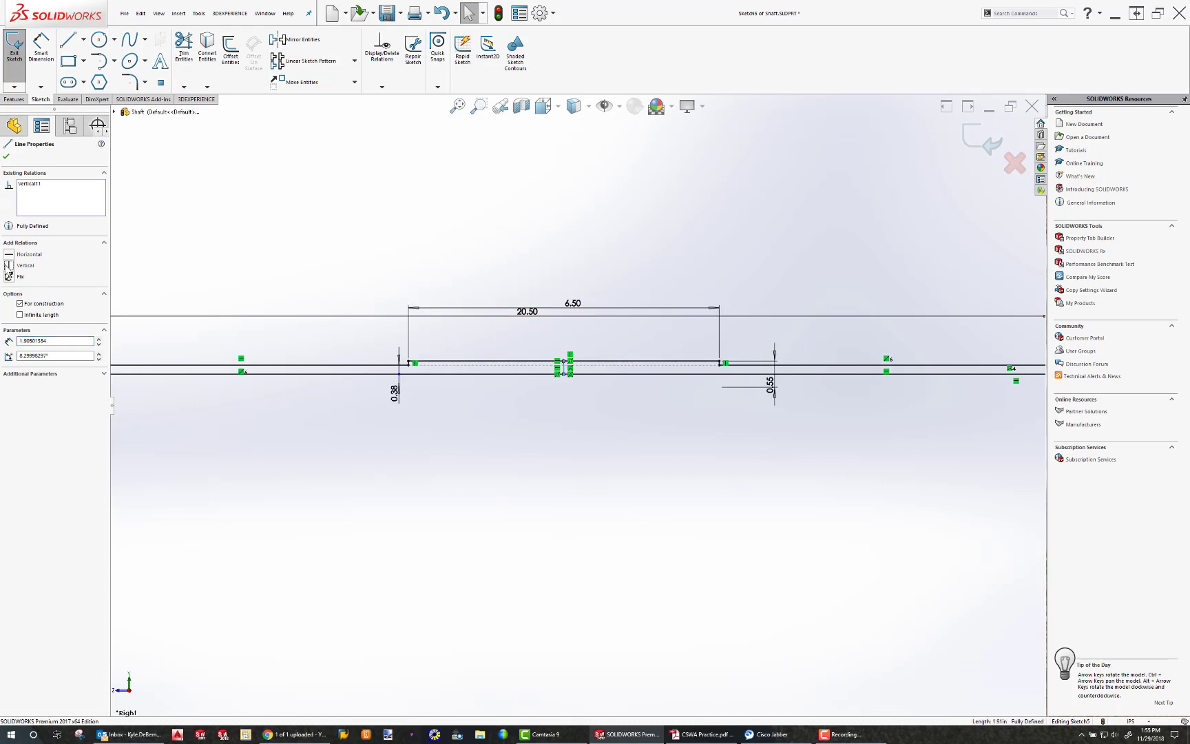
pyautogui.click(474, 222)
# - Move the 0.38 dimension away from the shoulder, out along the thinner left section of the shaft profile
pyautogui.scroll(5, 477, 229)
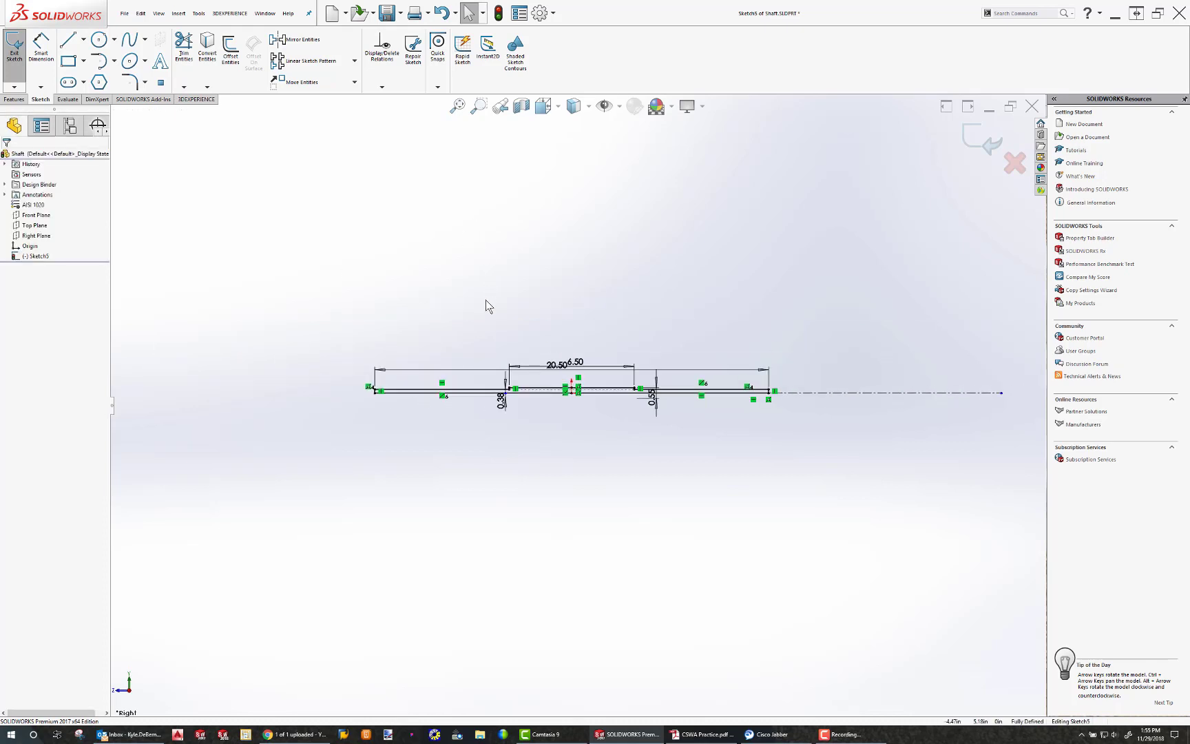
pyautogui.click(500, 396)
pyautogui.moveTo(500, 395); pyautogui.dragTo(459, 407)
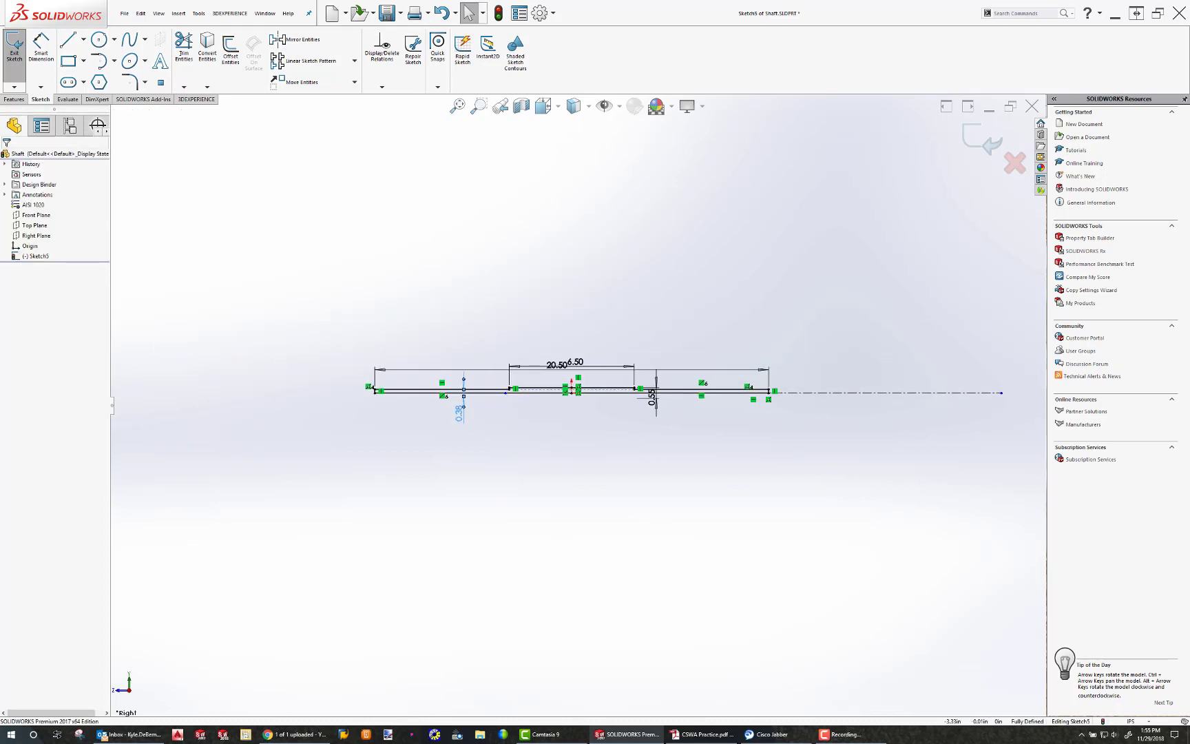
# - Revolve the stepped profile 360 degrees about the long centerline into a solid shaft and save the part
pyautogui.click(14, 100)
pyautogui.click(46, 49)
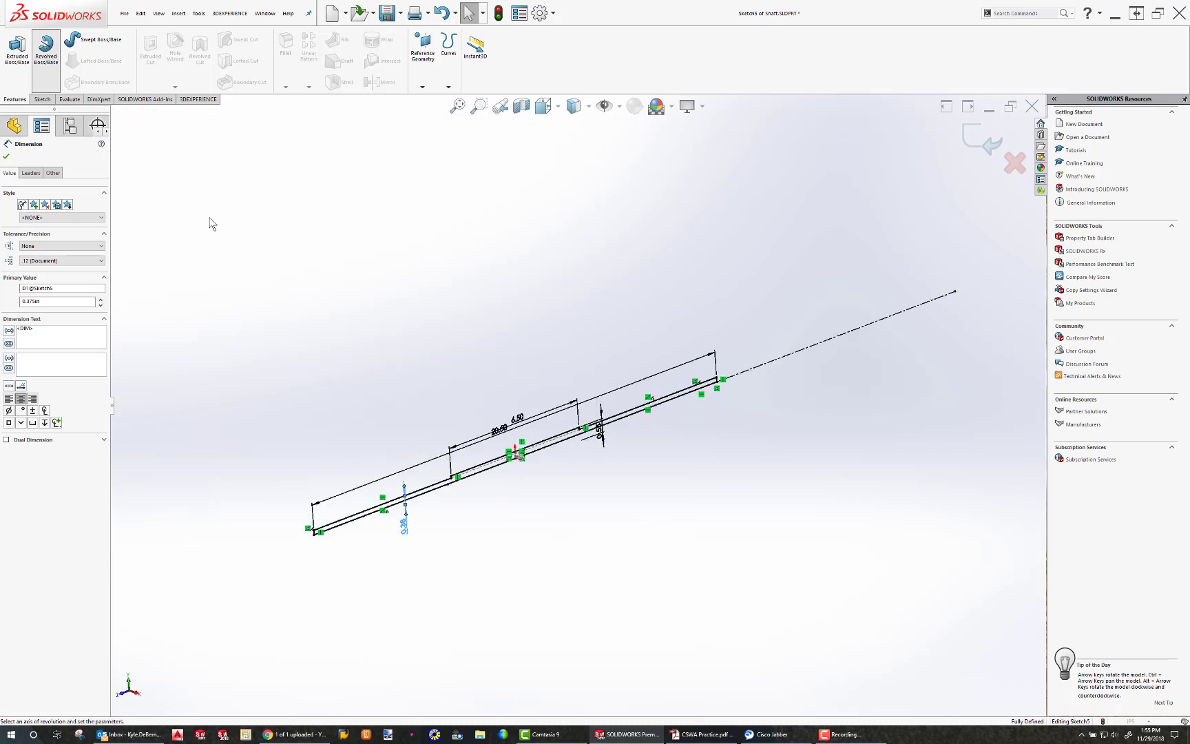
pyautogui.click(659, 326)
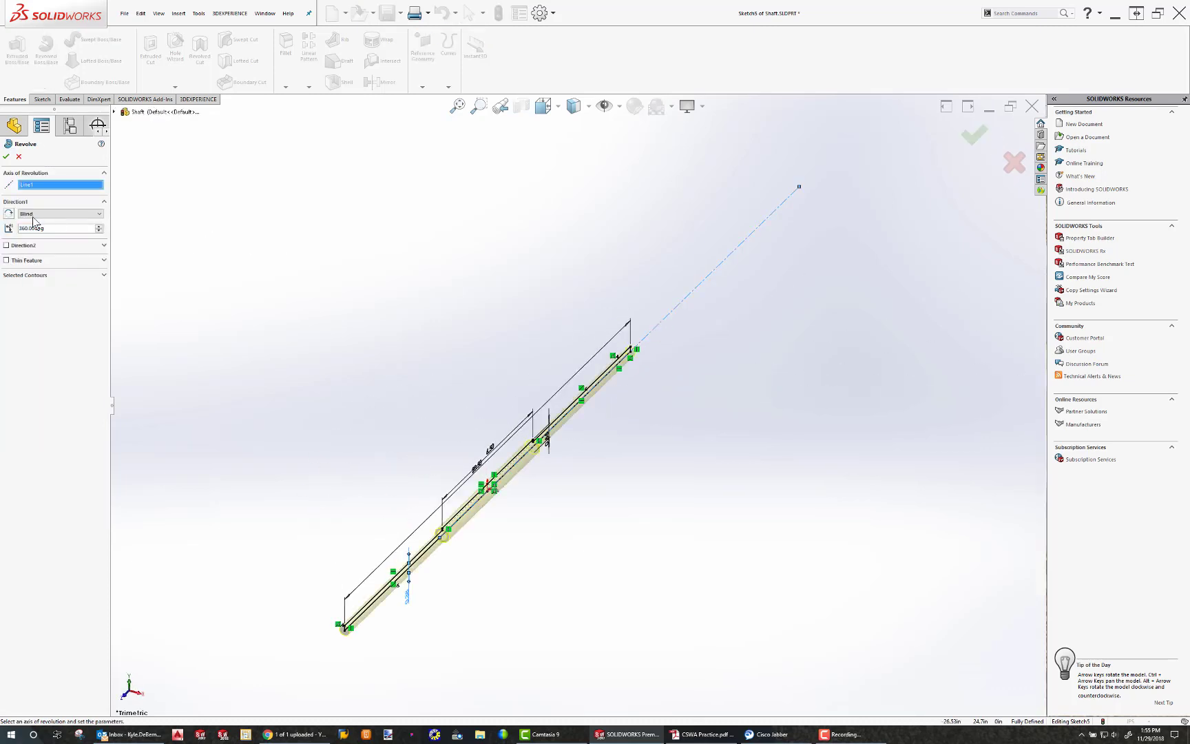
pyautogui.click(6, 157)
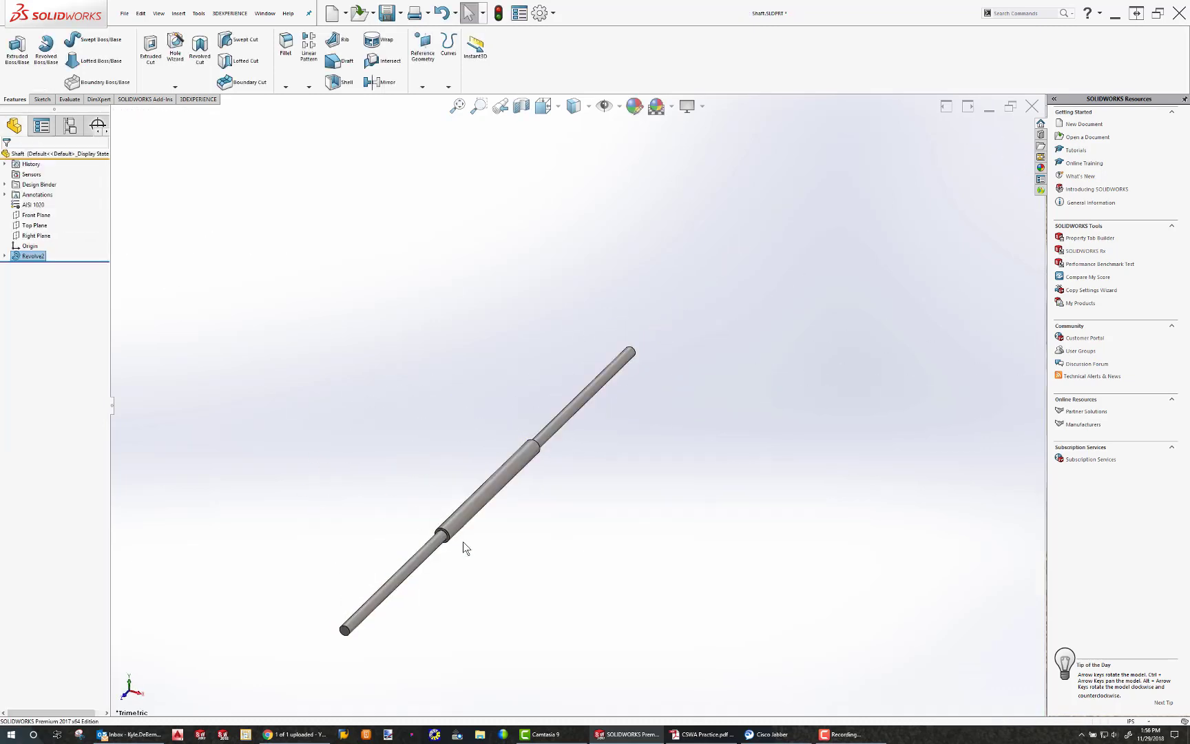
pyautogui.moveTo(463, 542)
pyautogui.mouseDown(button='middle')
pyautogui.moveTo(452, 446)
pyautogui.moveTo(395, 342)
pyautogui.mouseUp(button='middle')
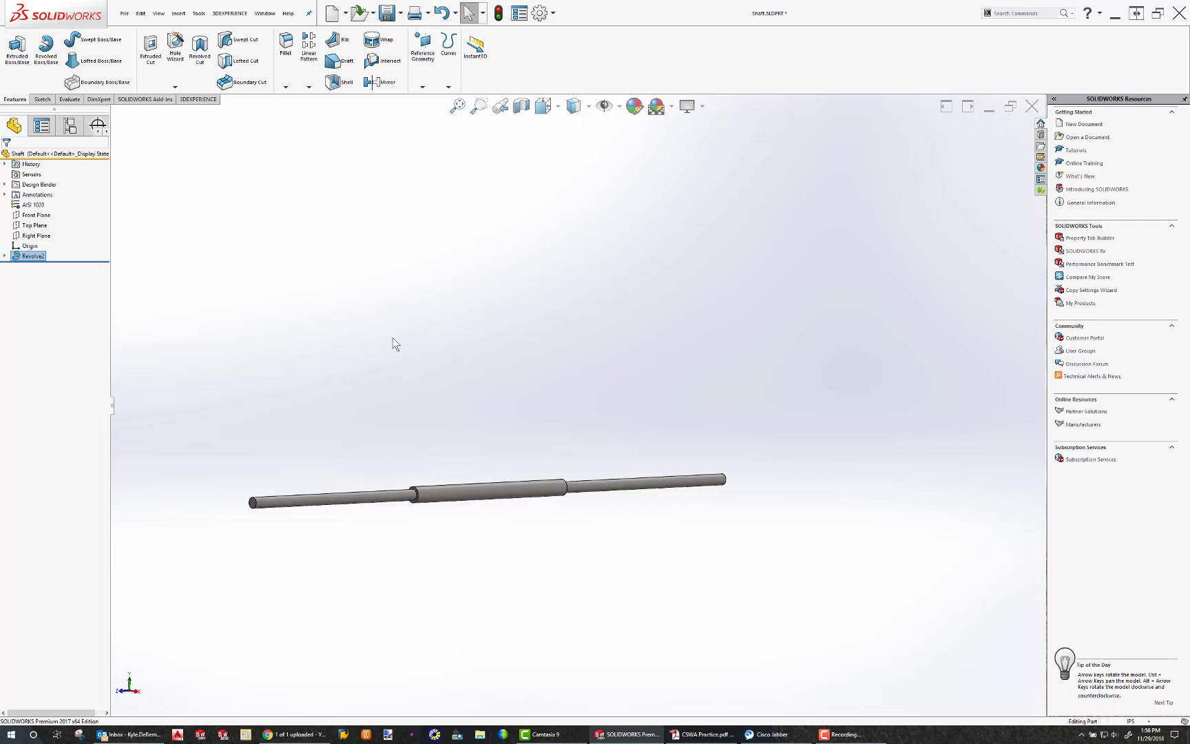
pyautogui.click(387, 13)
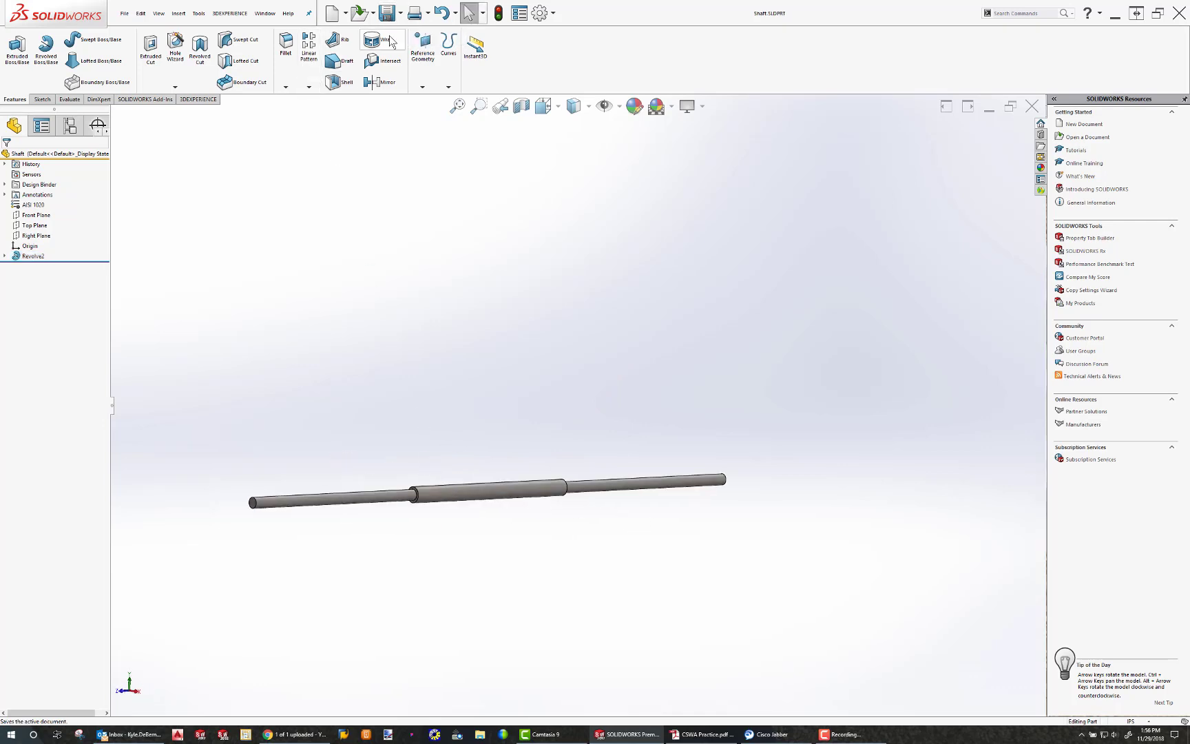